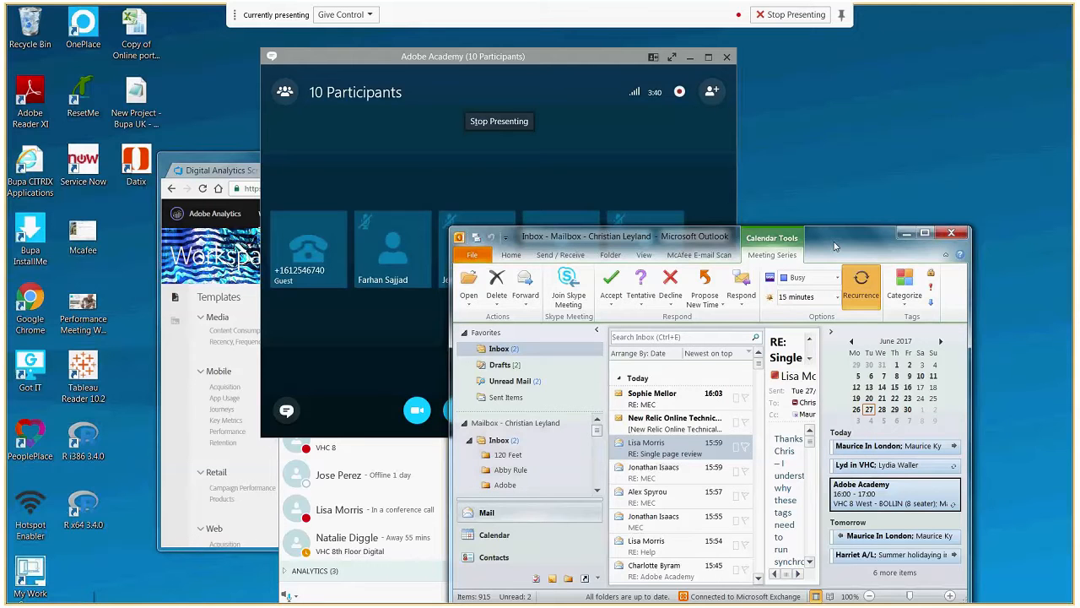
# Switch to the Adobe Analytics browser window, maximize it and create a new Workspace project
pyautogui.click(471, 135)
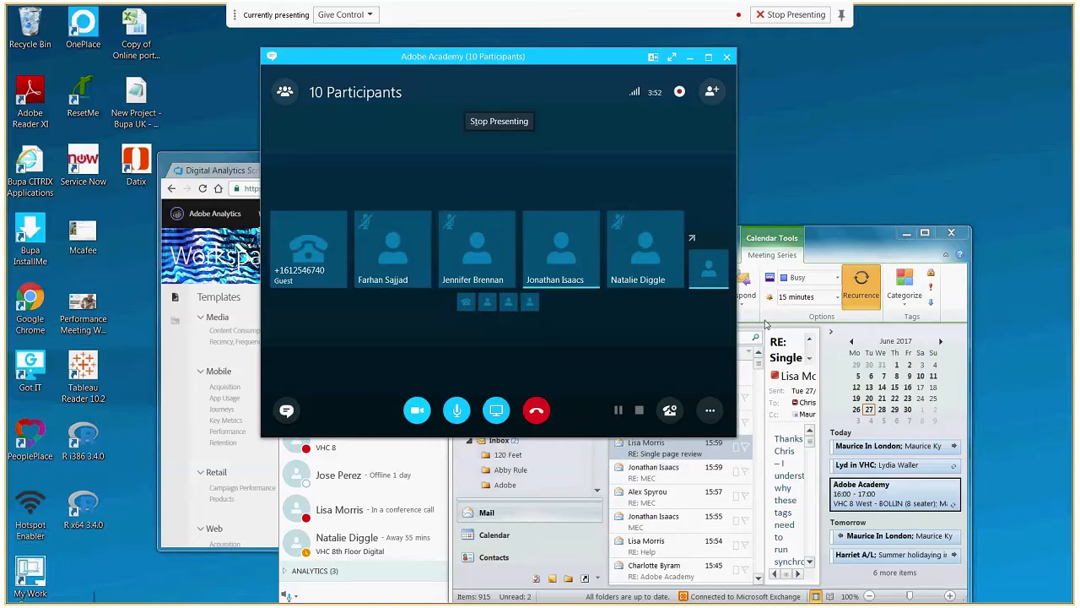
pyautogui.click(861, 249)
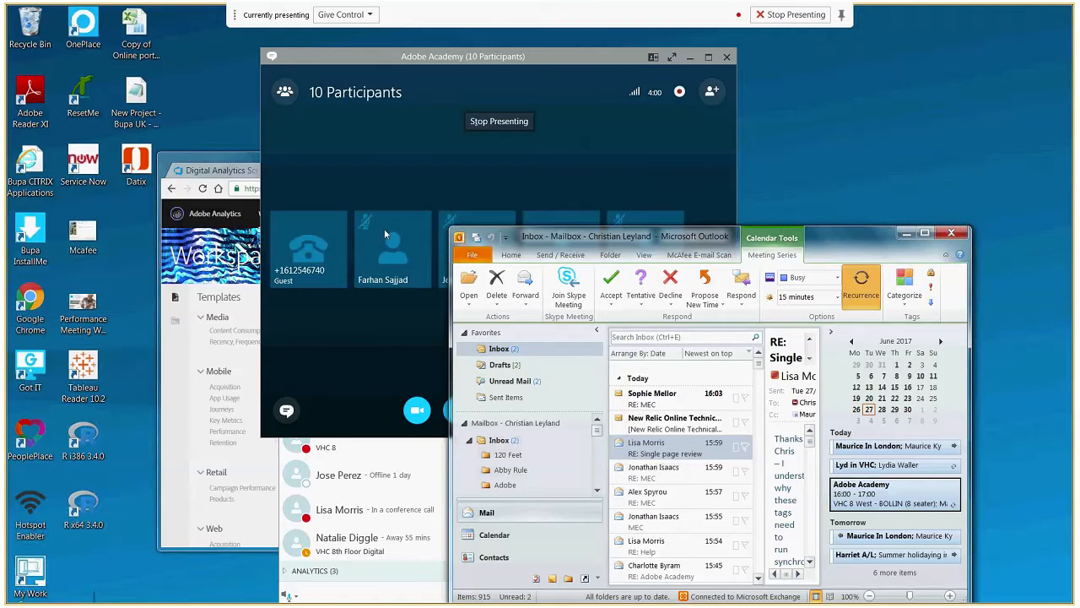
pyautogui.click(247, 160)
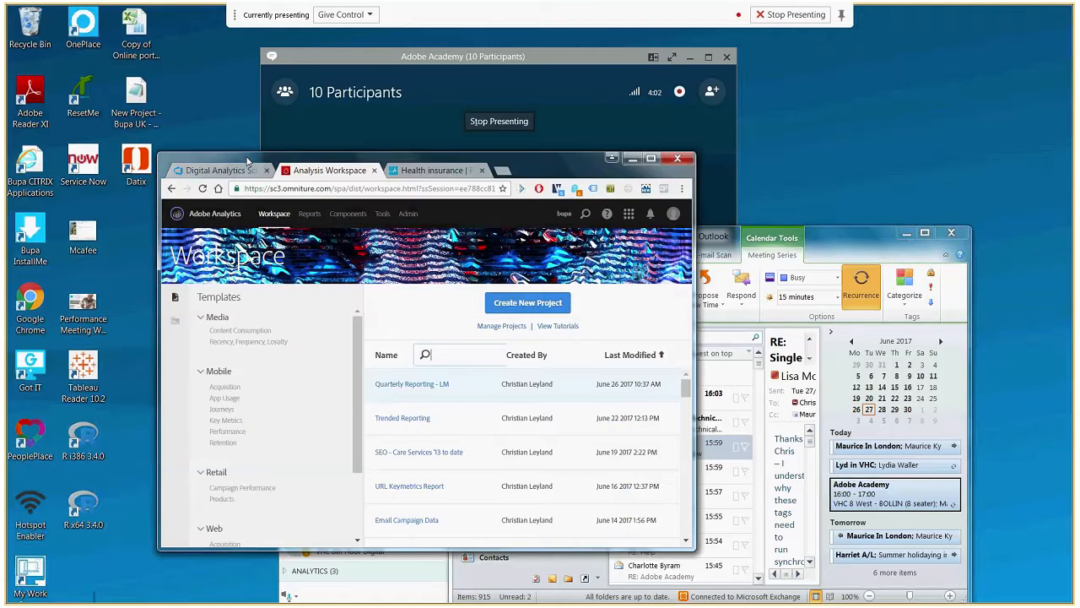
pyautogui.doubleClick(247, 161)
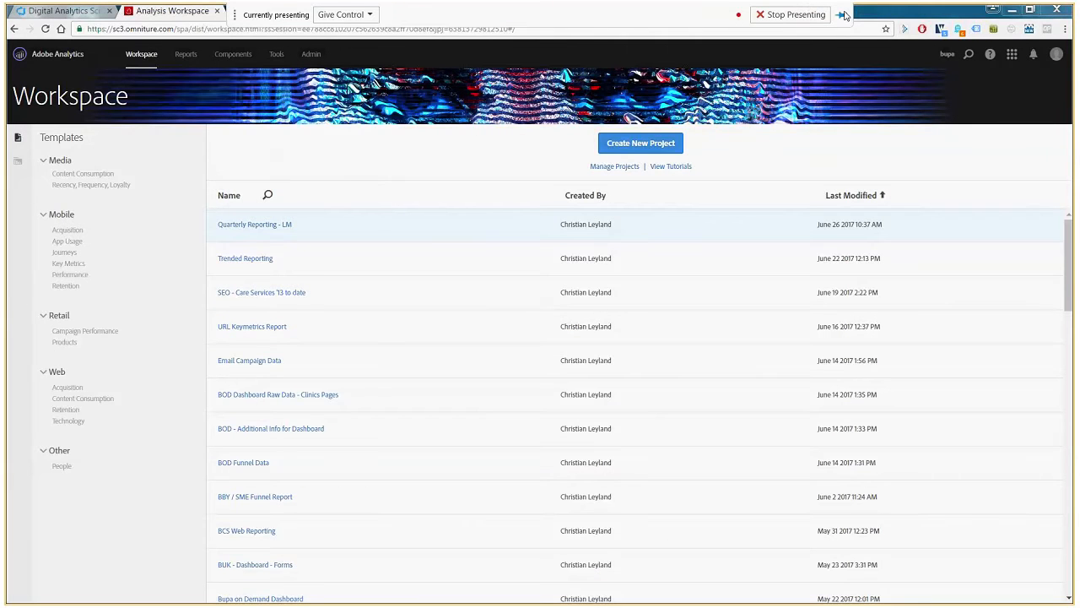
pyautogui.click(657, 149)
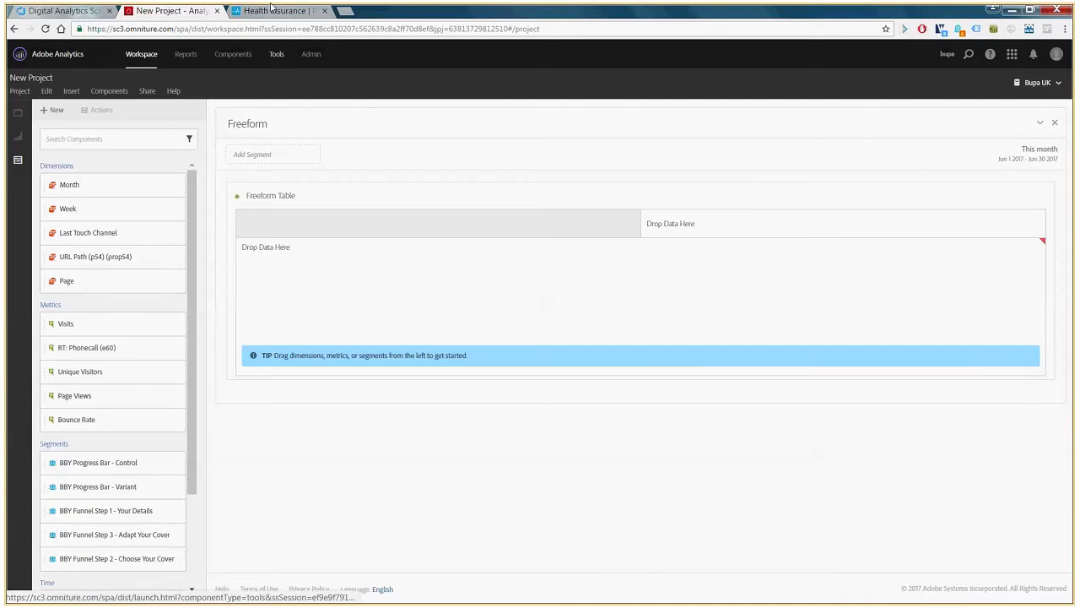
pyautogui.moveTo(279, 54)
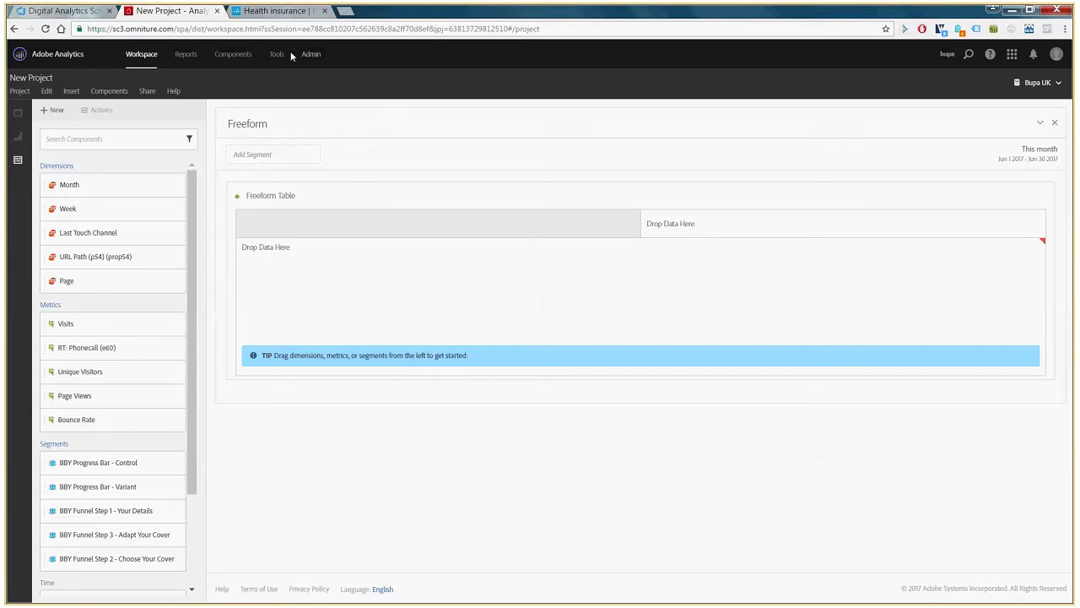
pyautogui.click(274, 11)
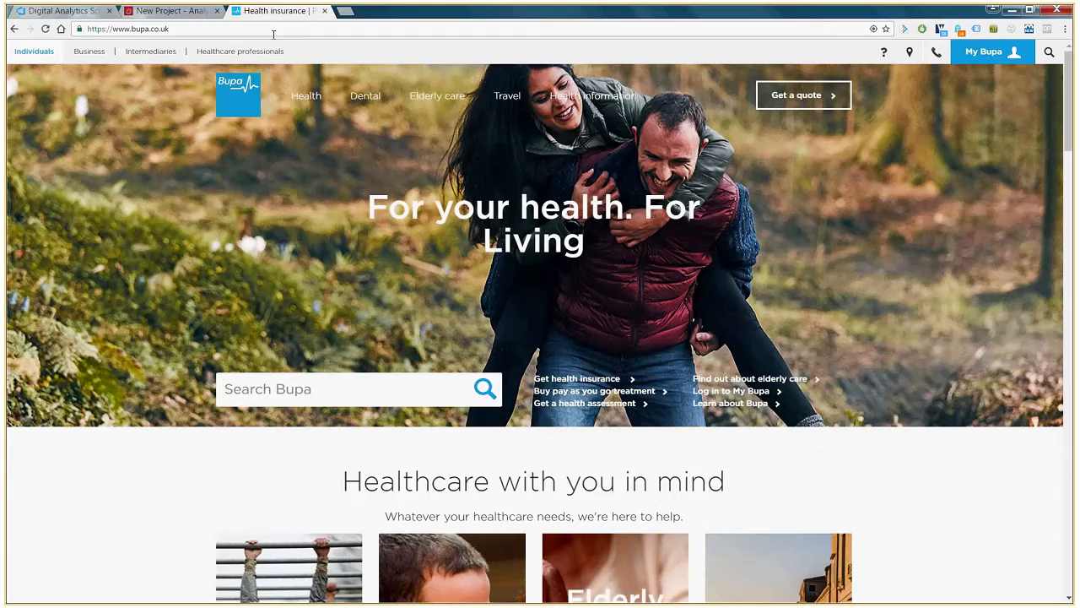
pyautogui.click(273, 29)
pyautogui.write('BUPA')
pyautogui.press('Return')
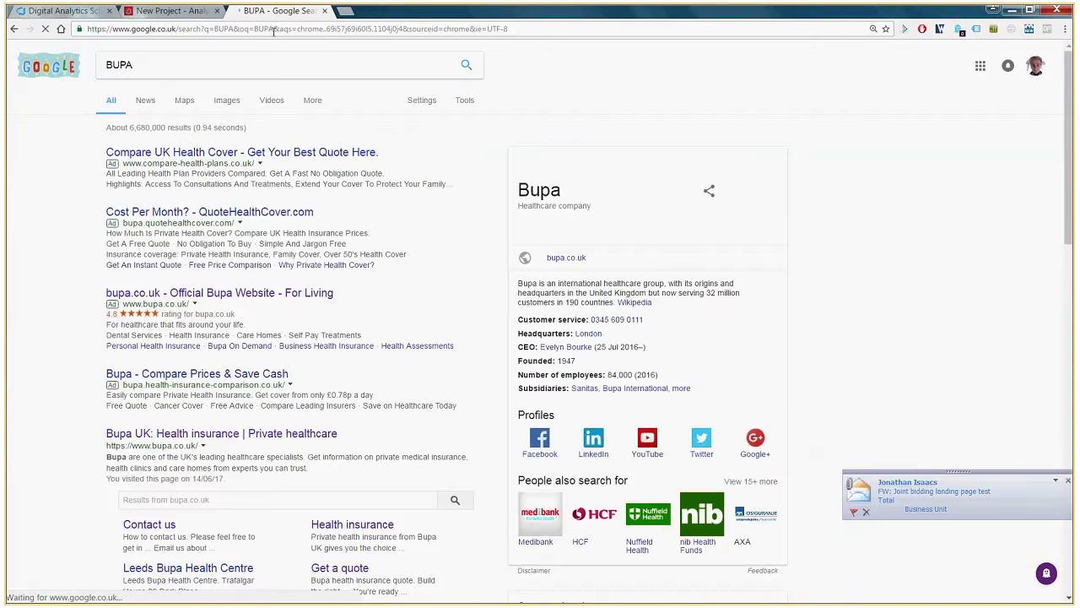
pyautogui.click(945, 494)
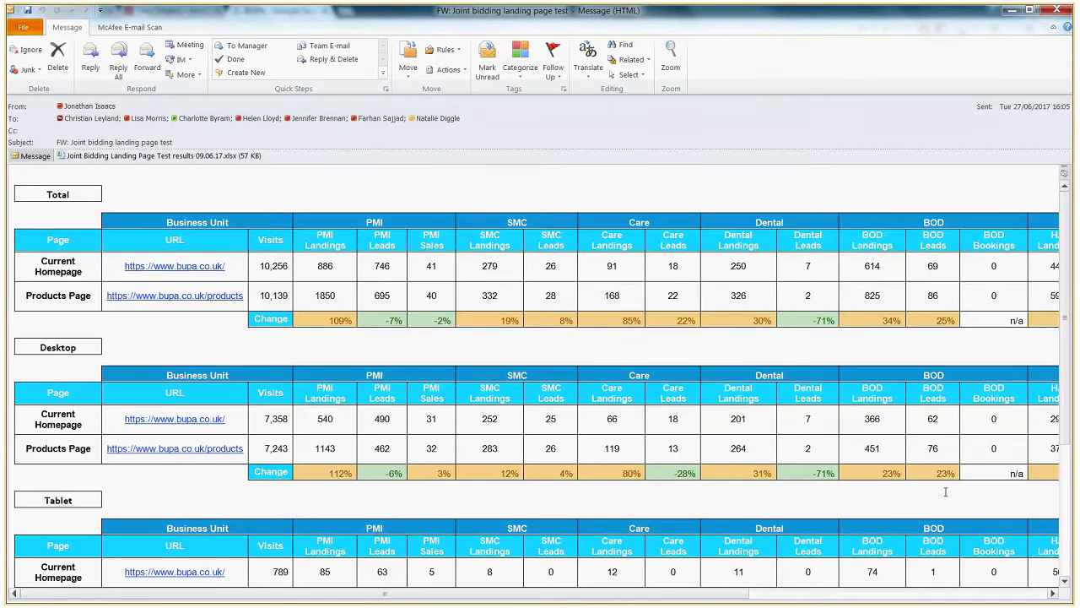
pyautogui.click(1052, 14)
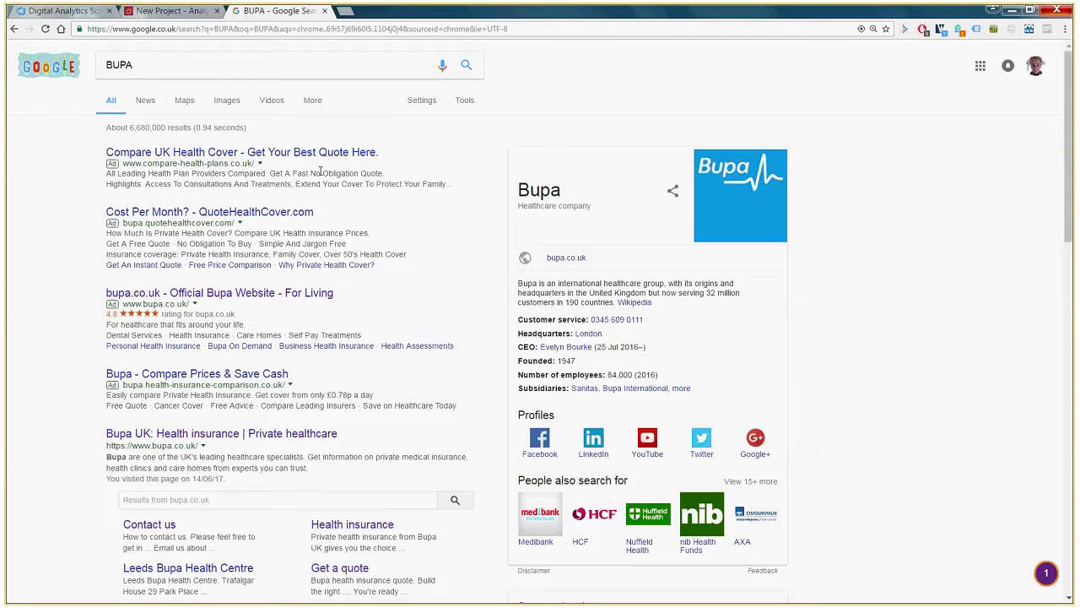
pyautogui.click(266, 292)
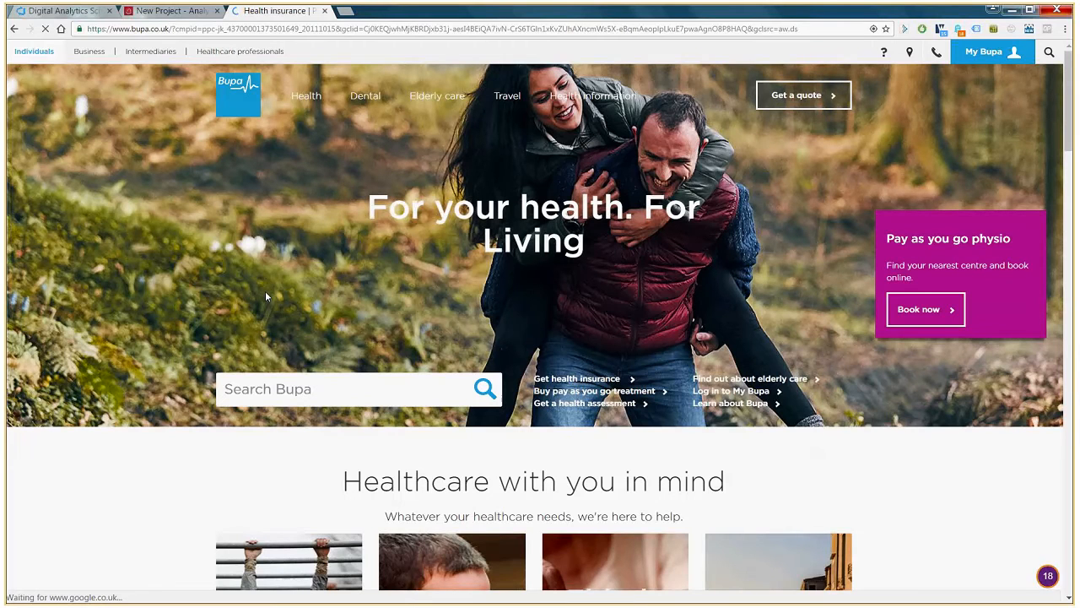
pyautogui.moveTo(176, 29); pyautogui.dragTo(336, 29)
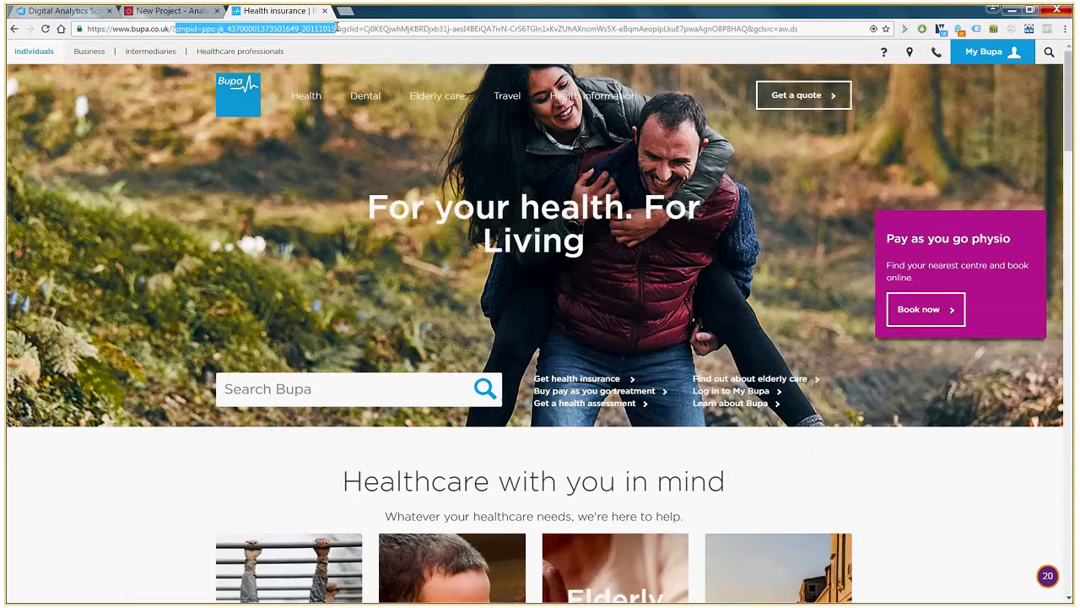
pyautogui.doubleClick(277, 29)
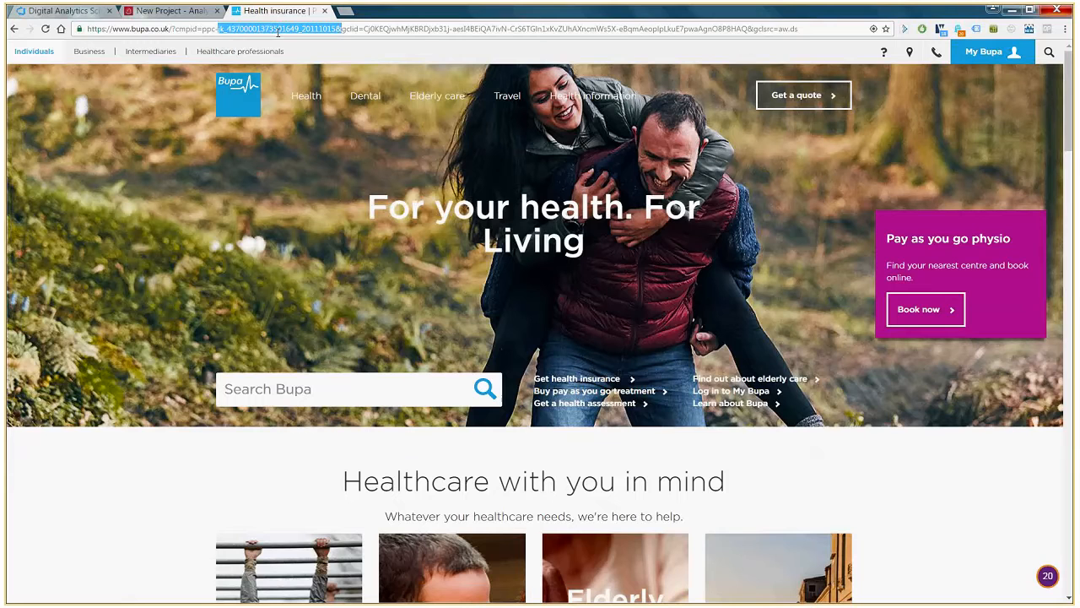
pyautogui.click(217, 31)
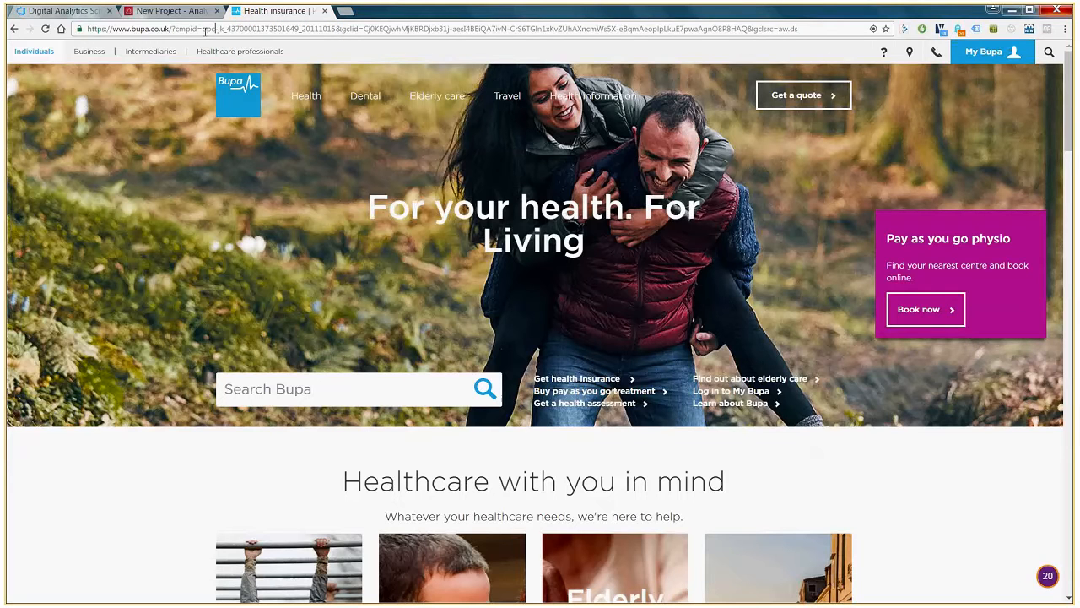
pyautogui.moveTo(203, 30); pyautogui.dragTo(336, 29)
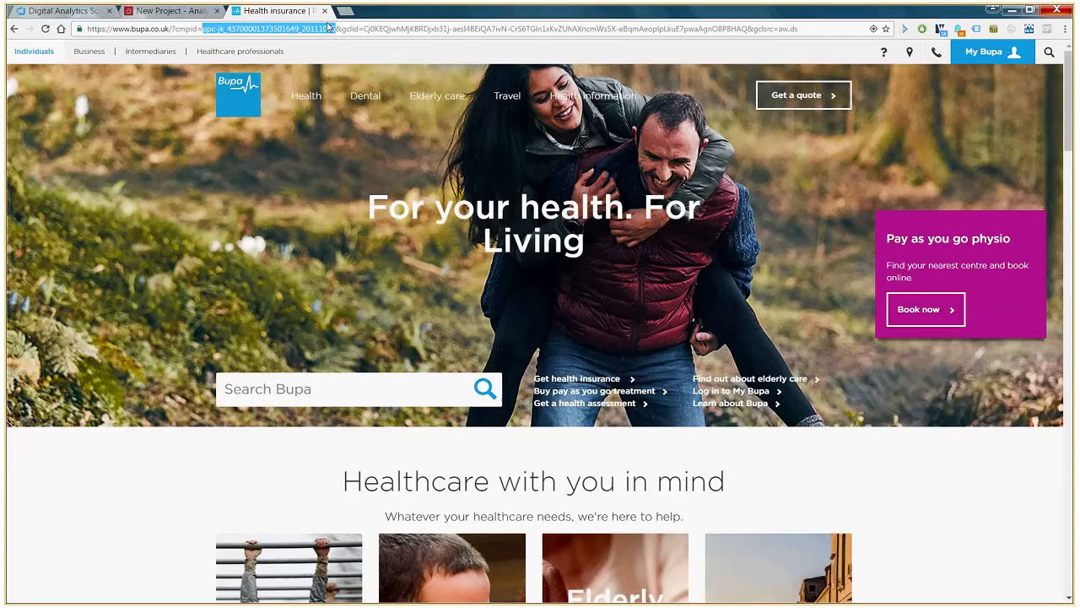
# Add the Last Touch Channel dimension to the new project's freeform table and display only the Paid Search row
pyautogui.click(178, 10)
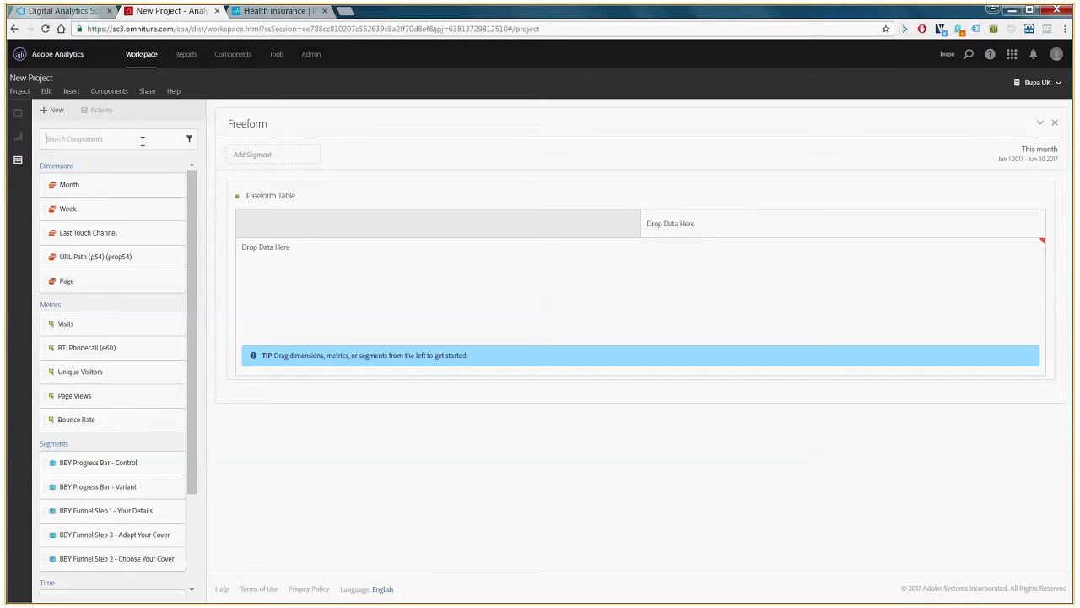
pyautogui.write('last t')
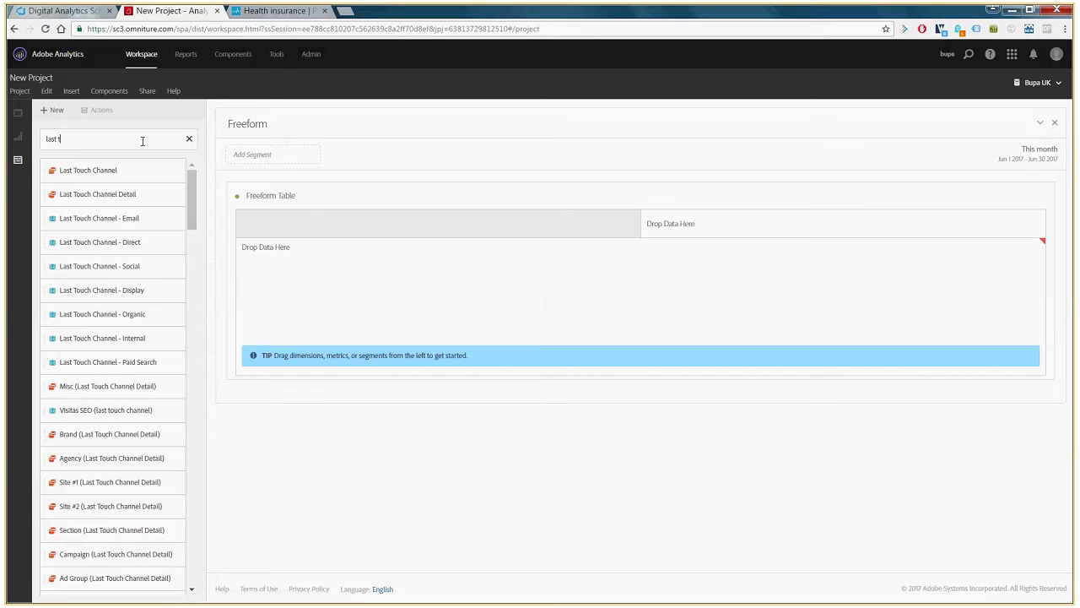
pyautogui.moveTo(140, 167); pyautogui.dragTo(340, 275)
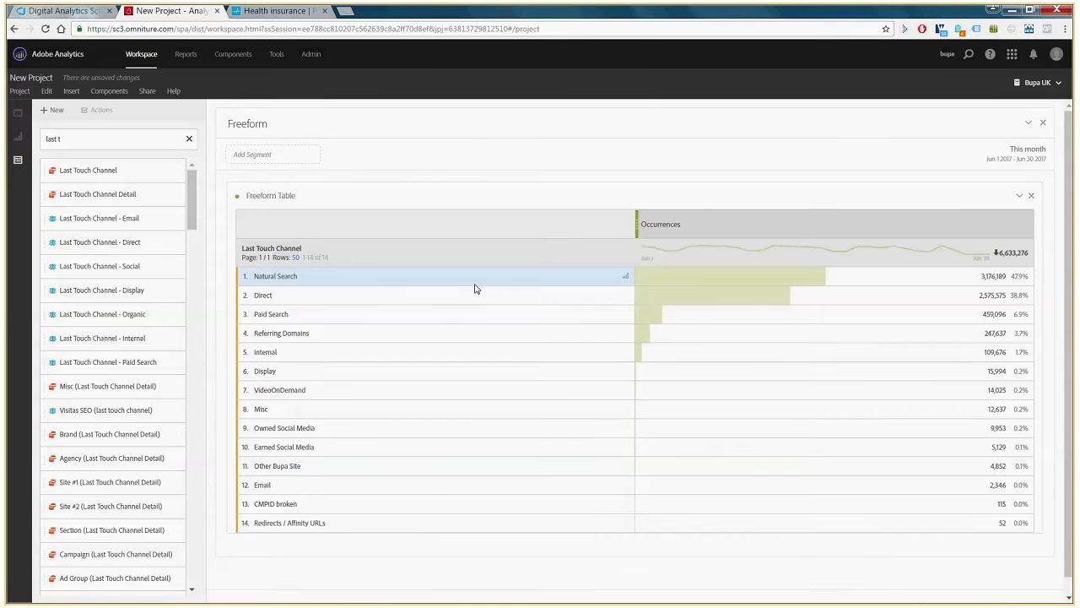
pyautogui.click(453, 325)
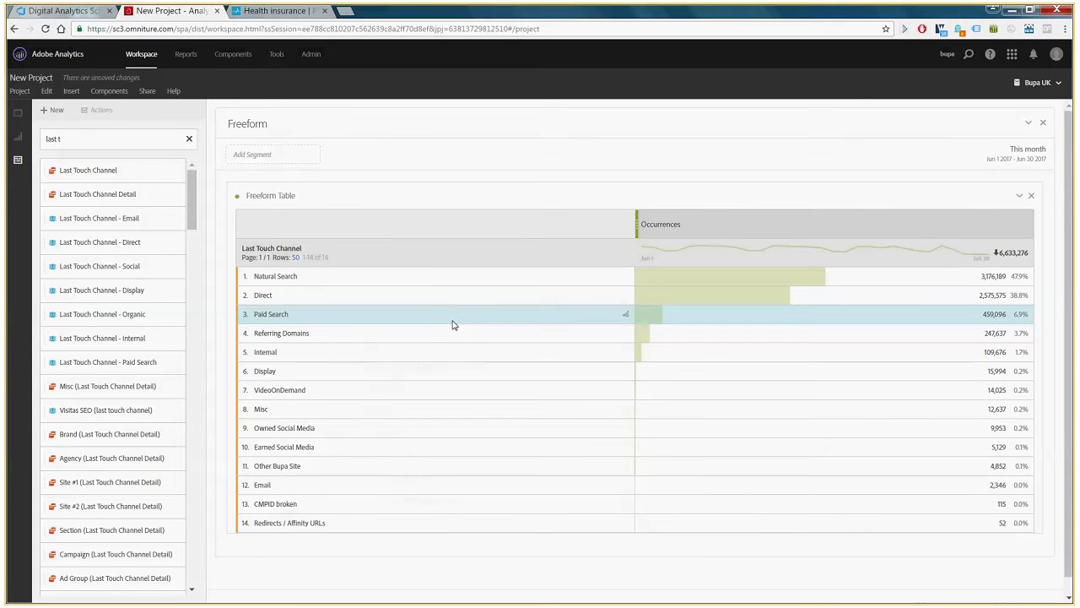
pyautogui.rightClick(450, 324)
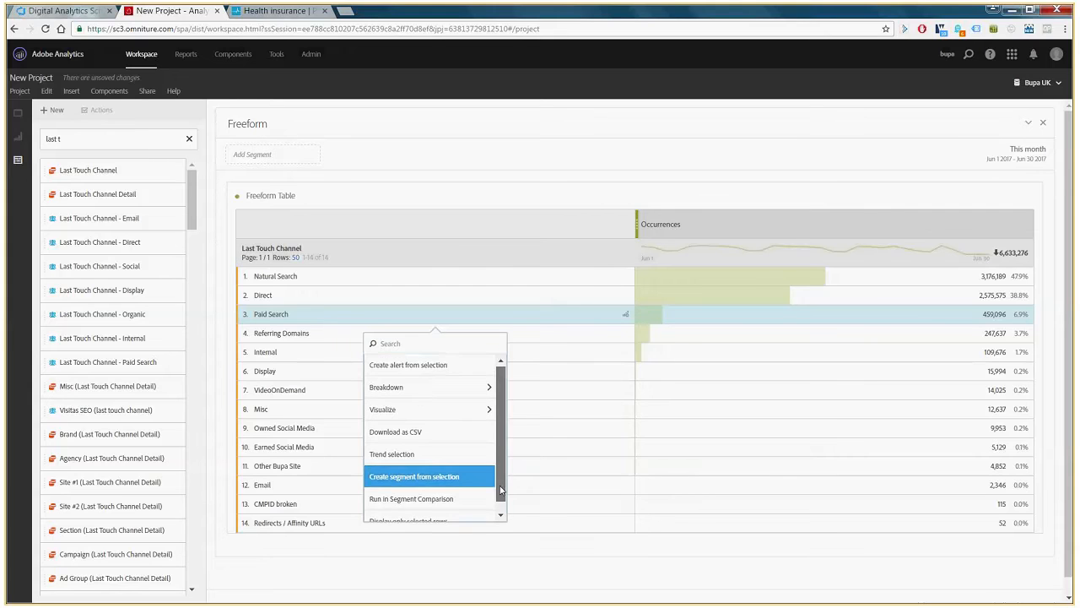
pyautogui.scroll(-1, 489, 502)
pyautogui.click(470, 513)
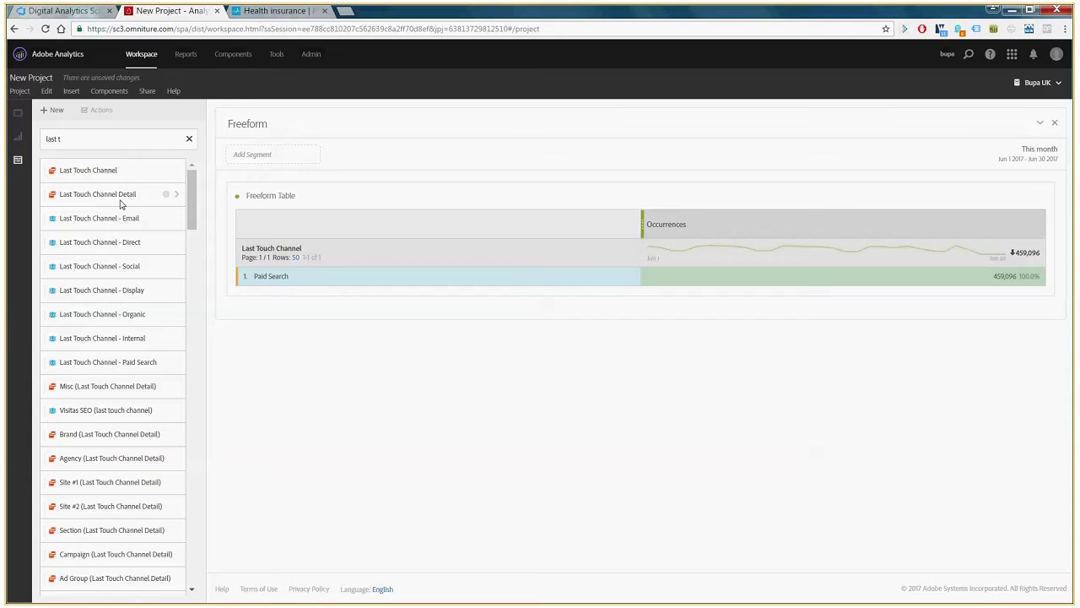
# Break down Paid Search by Last Touch Channel Detail and compare its entries with the cmpid in the landing page's URL
pyautogui.moveTo(120, 202); pyautogui.dragTo(321, 276)
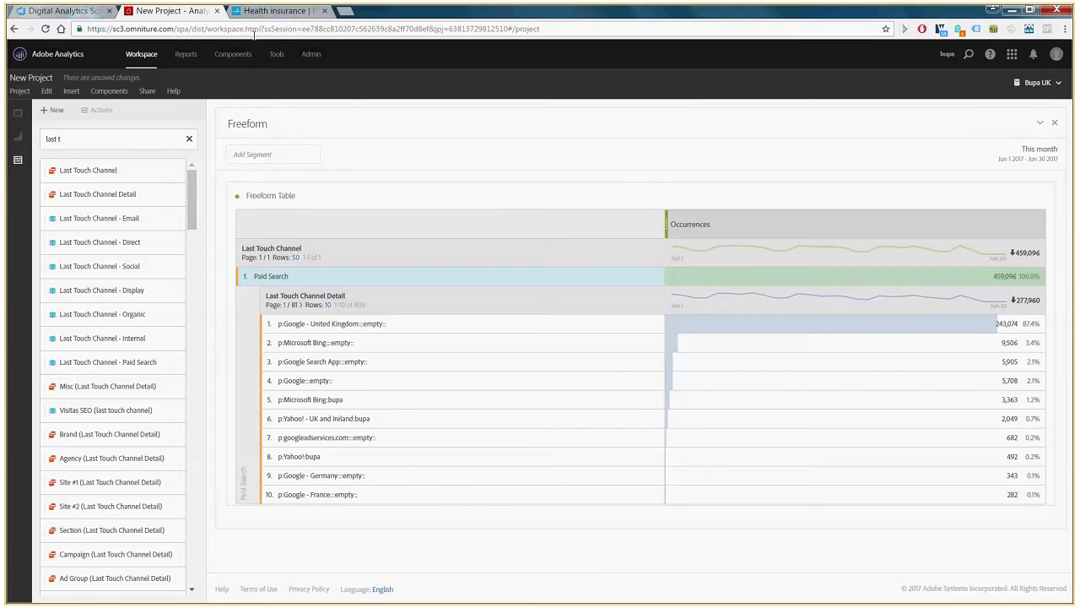
pyautogui.click(275, 11)
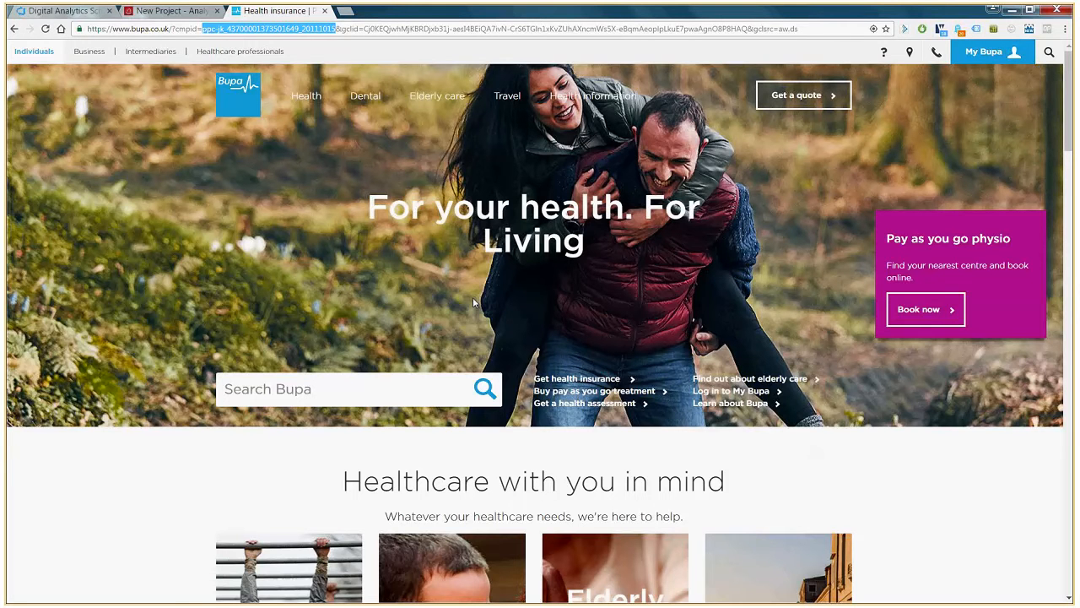
pyautogui.click(169, 11)
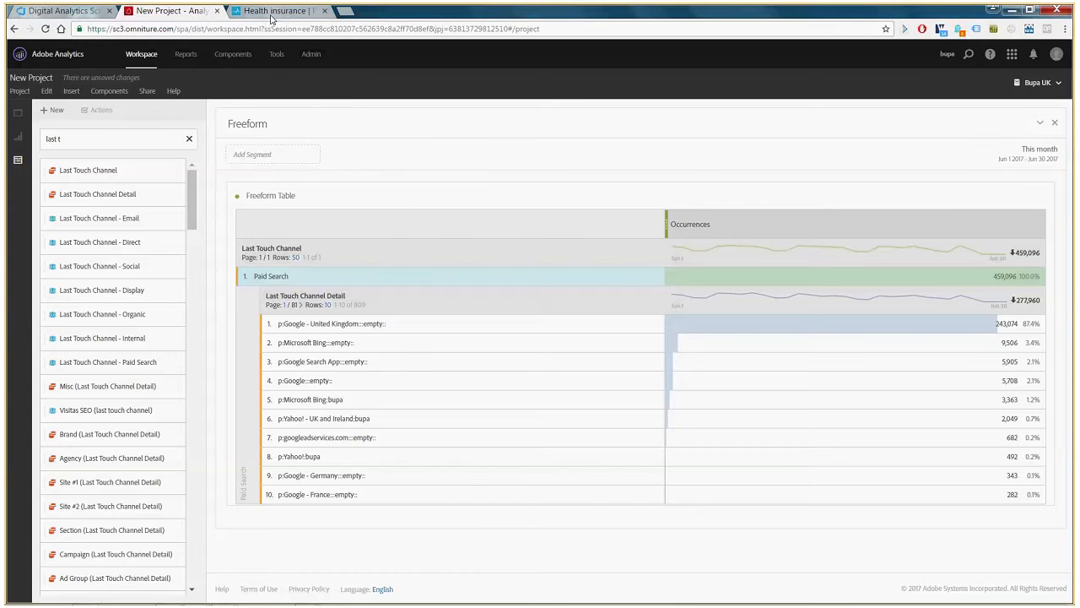
pyautogui.click(271, 12)
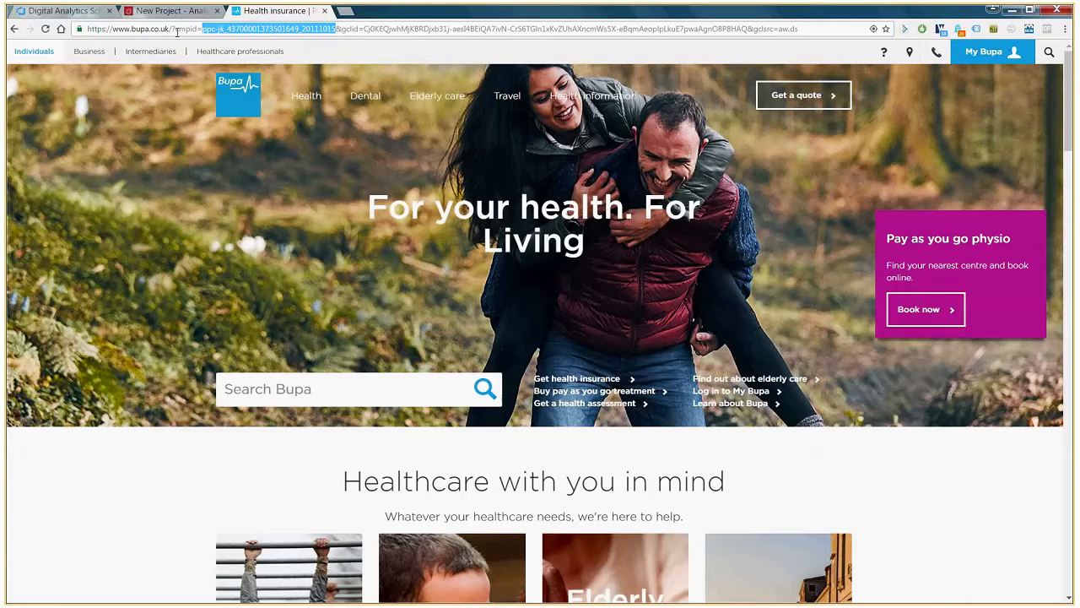
pyautogui.moveTo(203, 29); pyautogui.dragTo(216, 29)
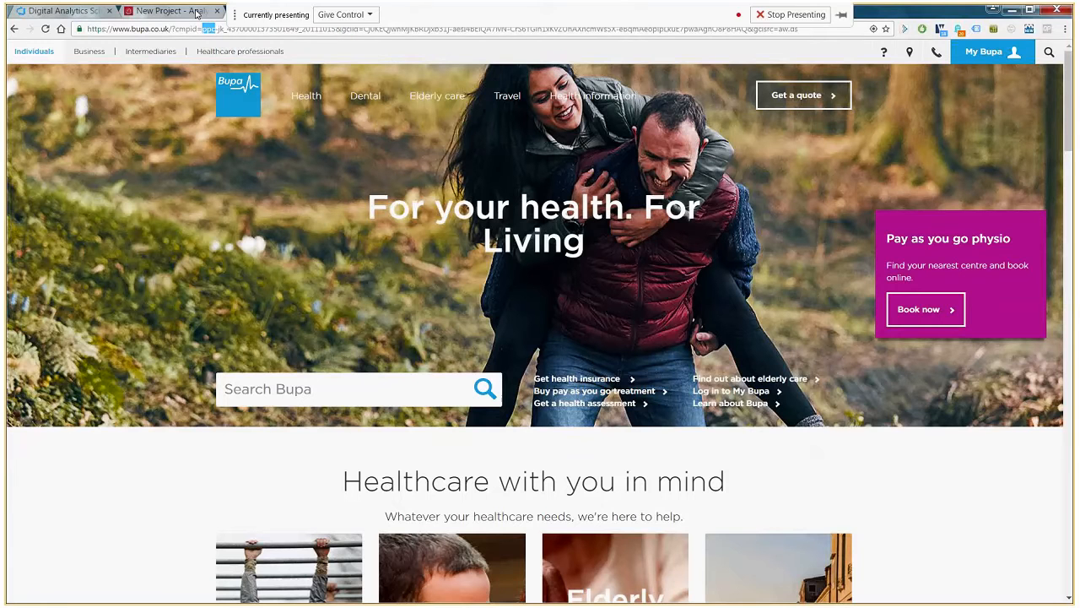
pyautogui.click(196, 13)
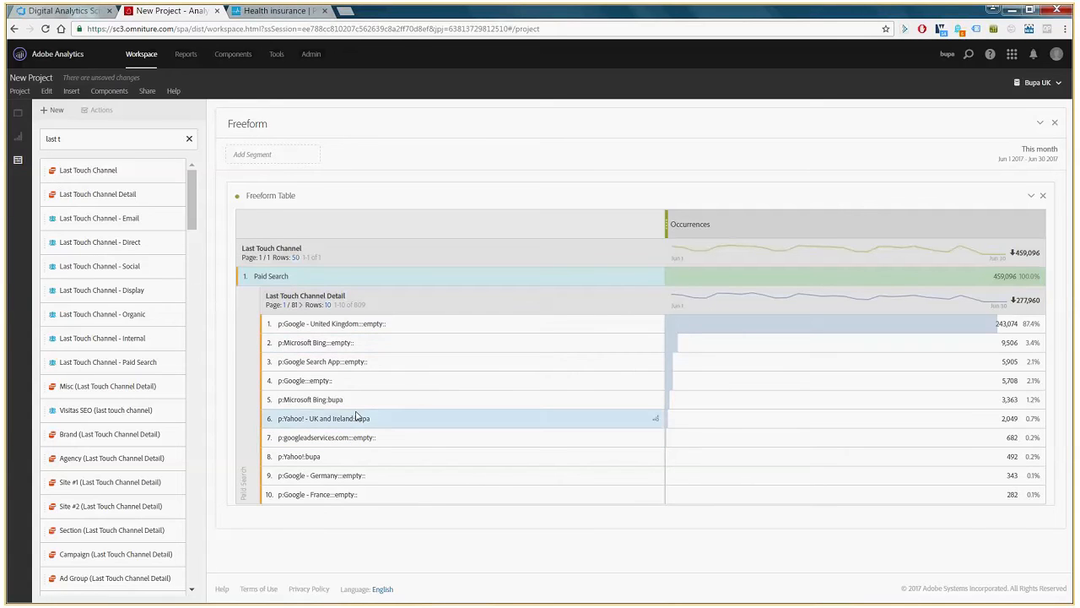
pyautogui.click(338, 310)
pyautogui.hotkey('ctrl', 'v')
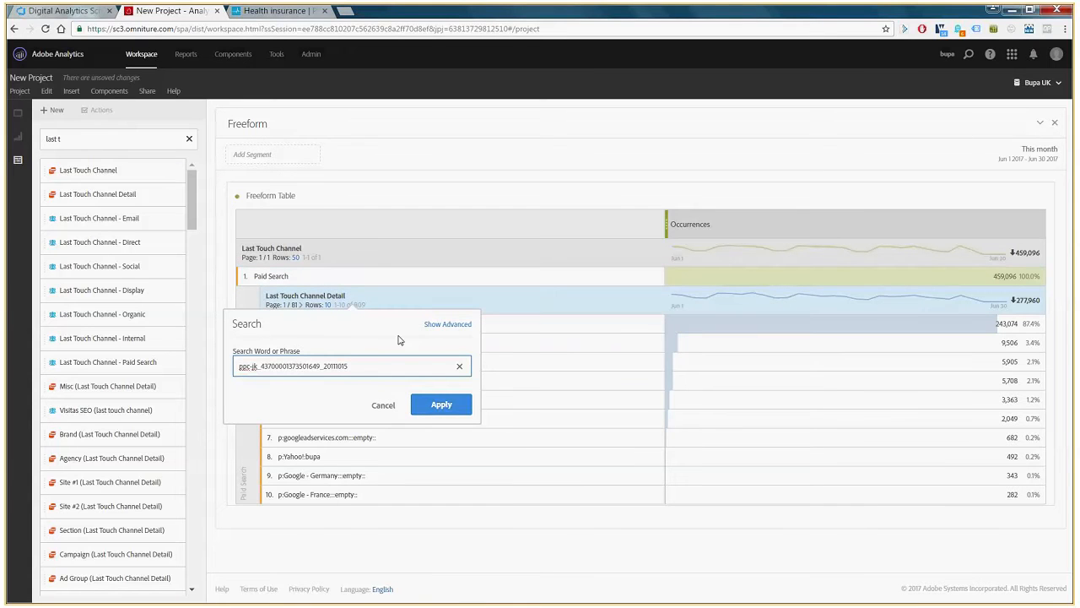
pyautogui.click(441, 403)
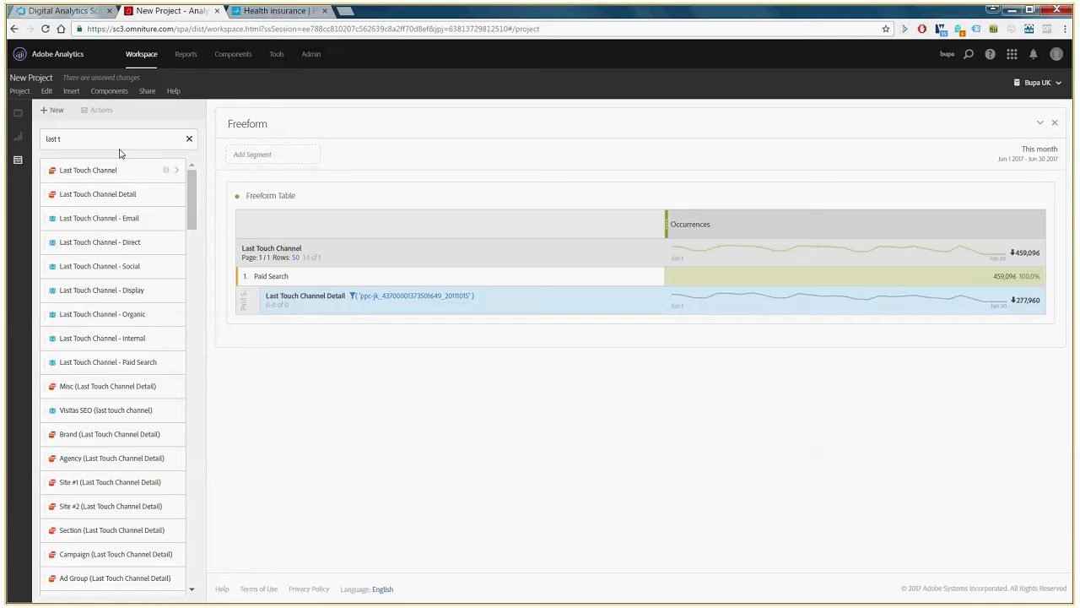
# Find the Tracking Code dimension and replace the Last Touch Channel Detail breakdown under Paid Search with it
pyautogui.moveTo(111, 139); pyautogui.dragTo(6, 159)
pyautogui.write('tracking')
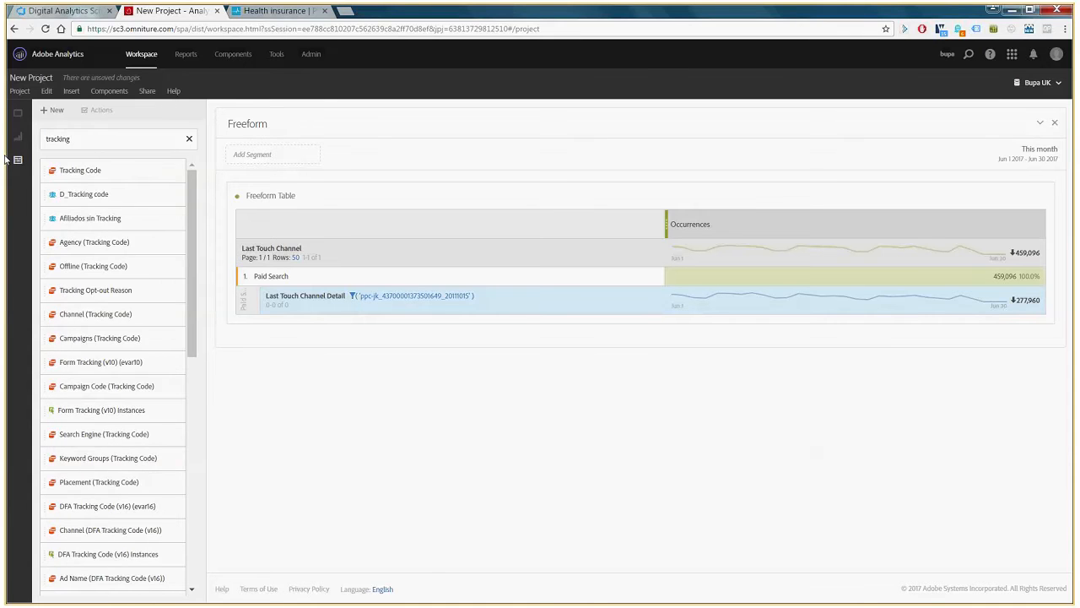
pyautogui.moveTo(101, 169); pyautogui.dragTo(375, 295)
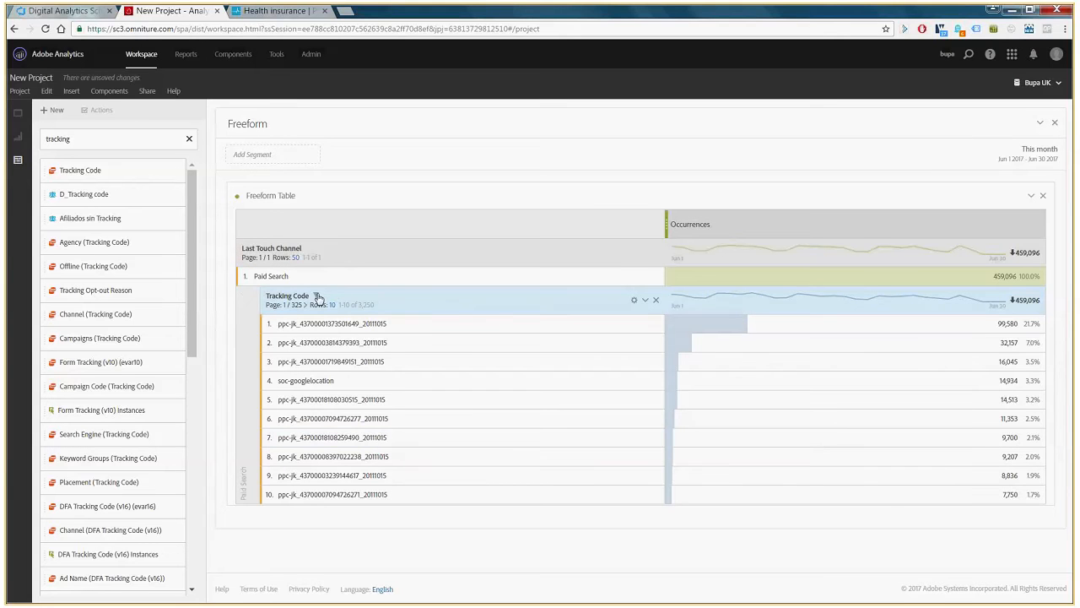
pyautogui.click(316, 296)
pyautogui.hotkey('ctrl', 'v')
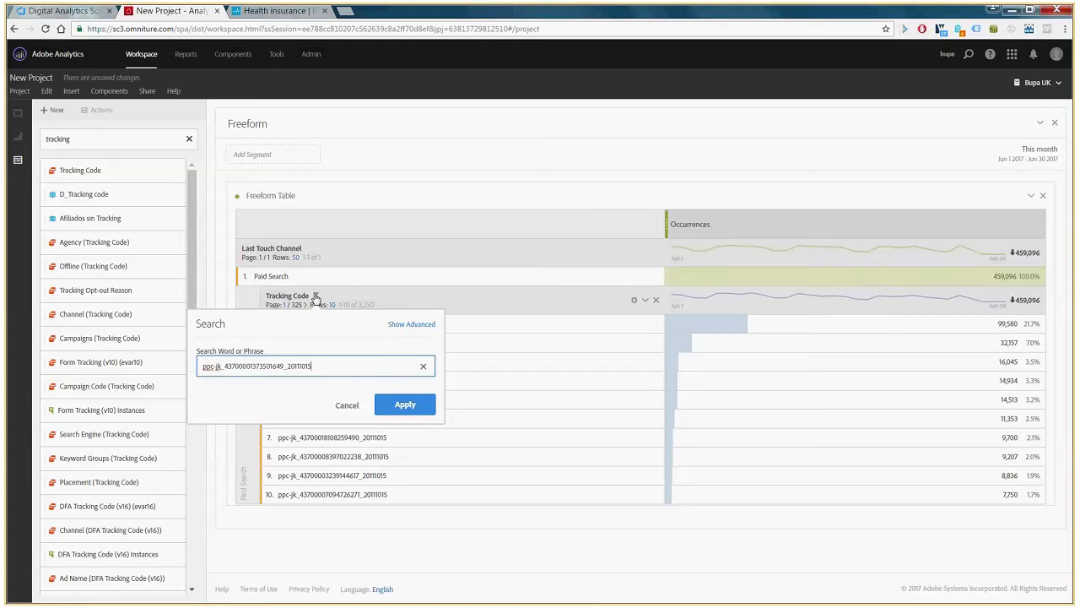
pyautogui.click(426, 405)
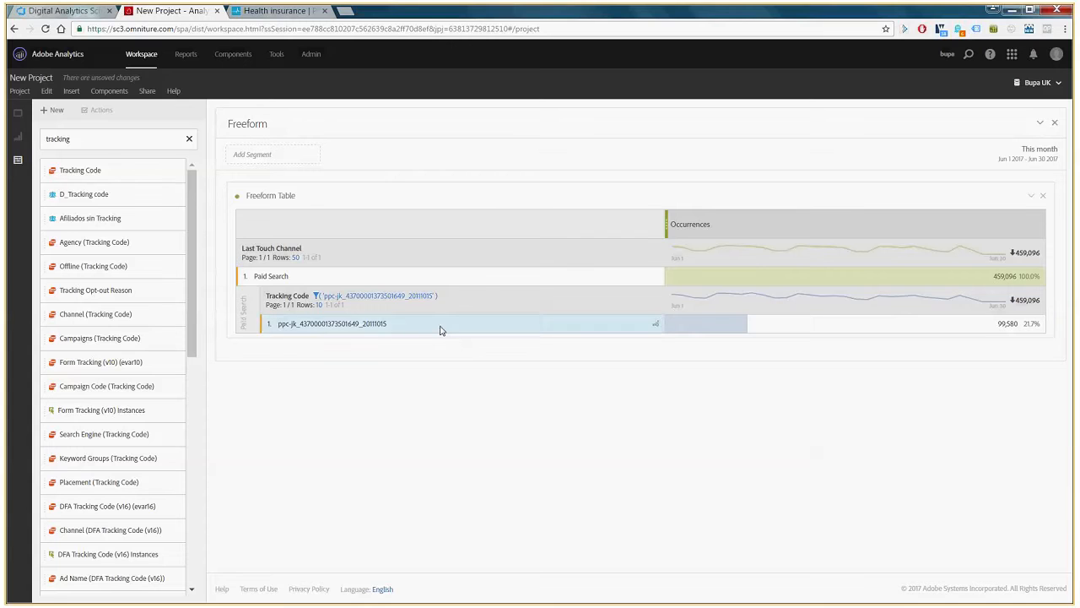
# Clear the component search and replace the table's Occurrences metric with Visits
pyautogui.click(190, 139)
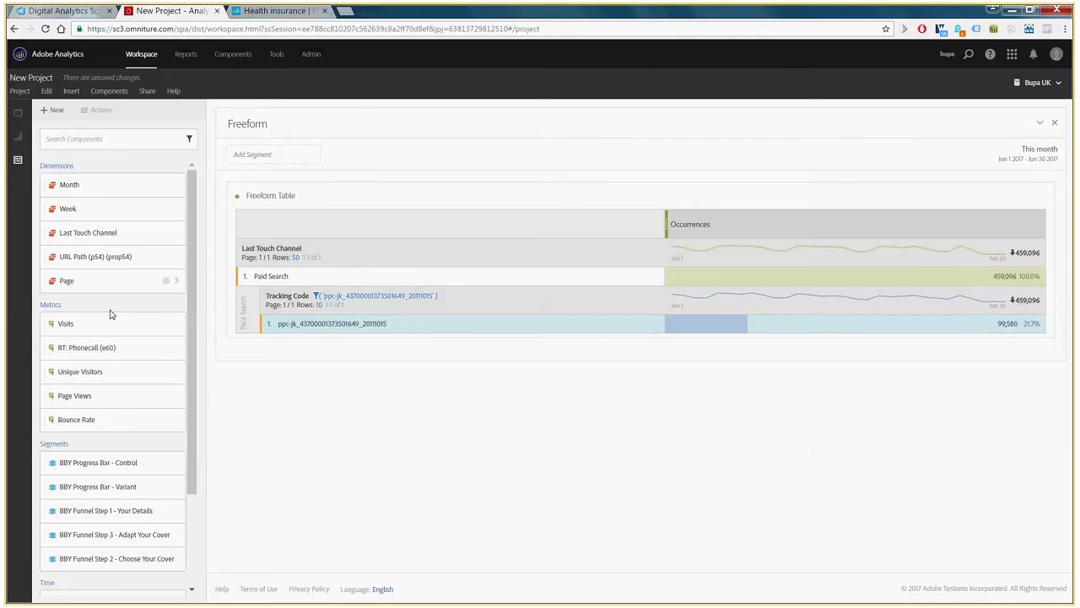
pyautogui.moveTo(110, 314); pyautogui.dragTo(762, 224)
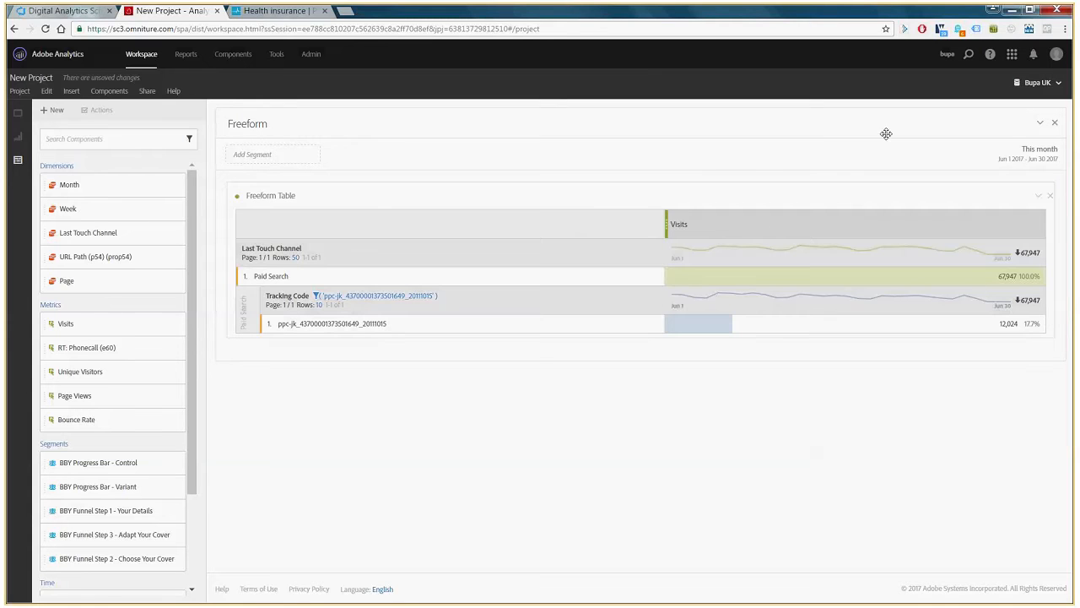
# Search components for "entry URL" and break down the tracking code row by Entry URL Path (p54), replacing the Entry Form URL Response (p63) breakdown
pyautogui.click(940, 326)
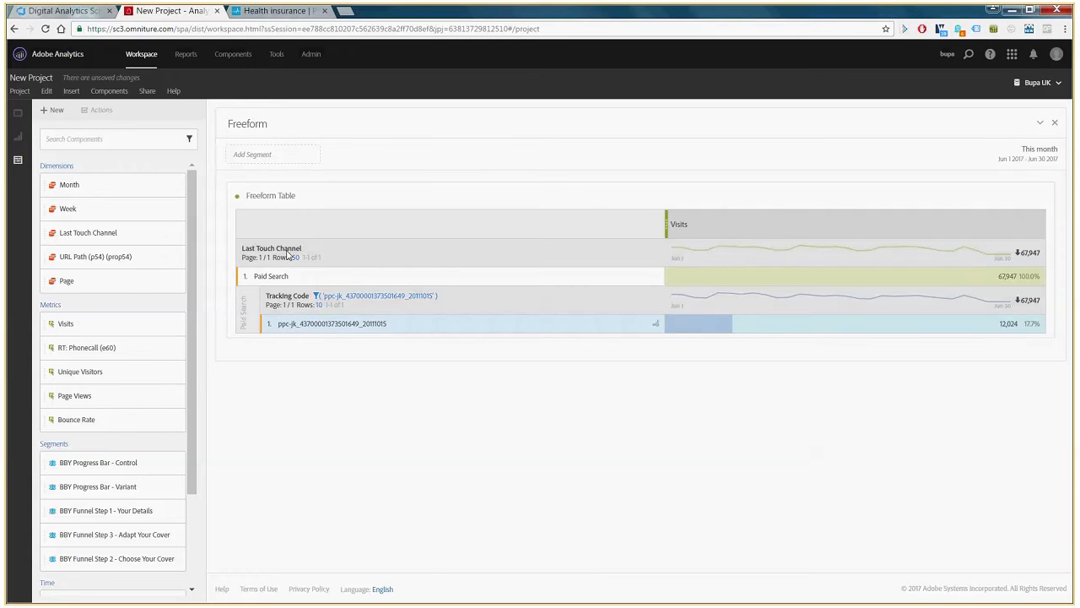
pyautogui.click(100, 140)
pyautogui.write('ente')
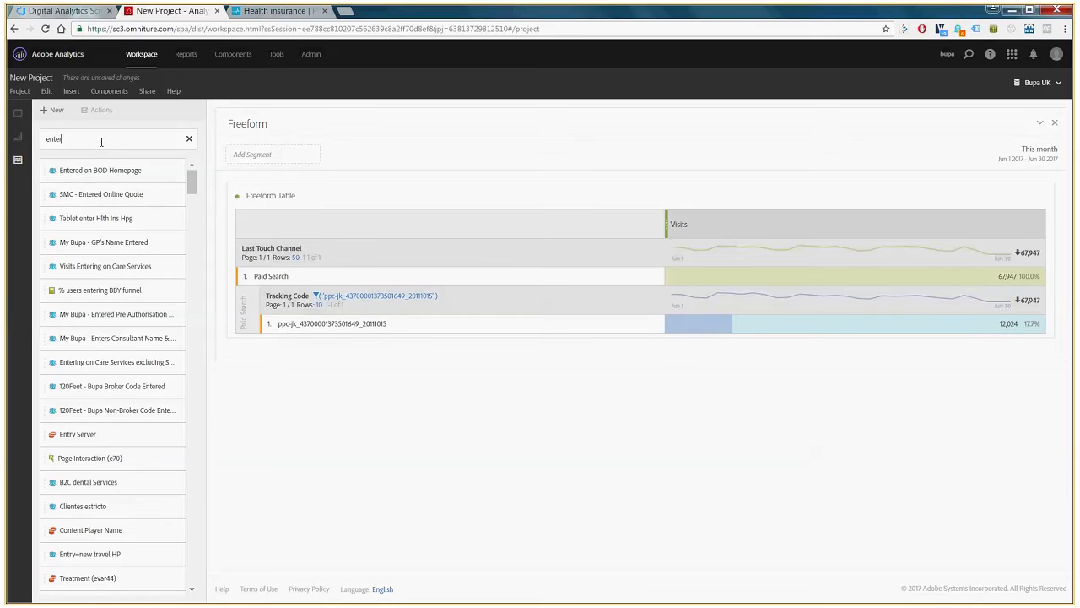
pyautogui.press('BackSpace')
pyautogui.write('ry')
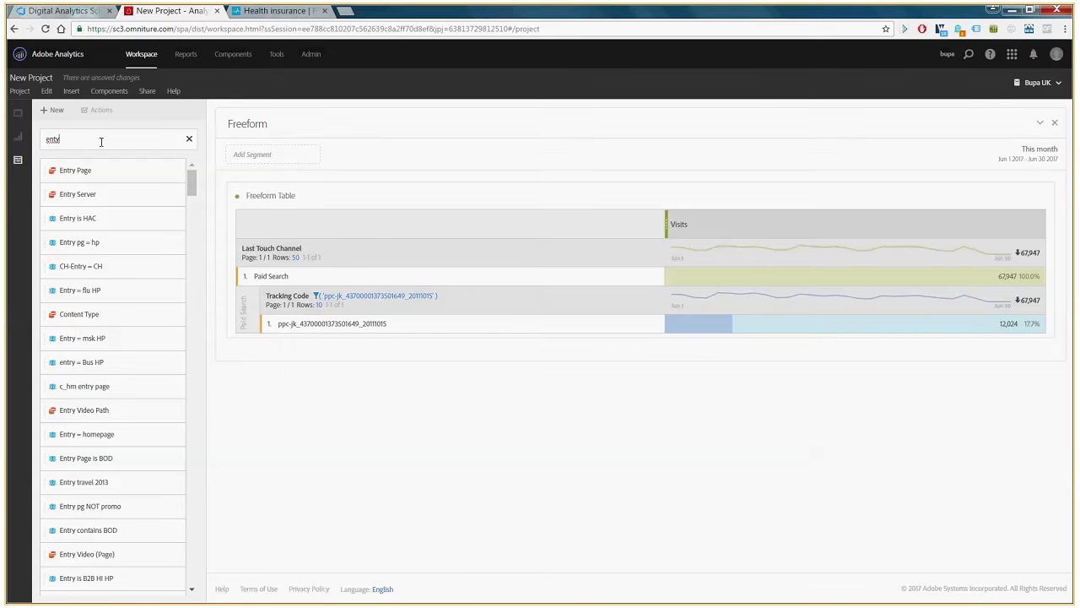
pyautogui.write(' URL')
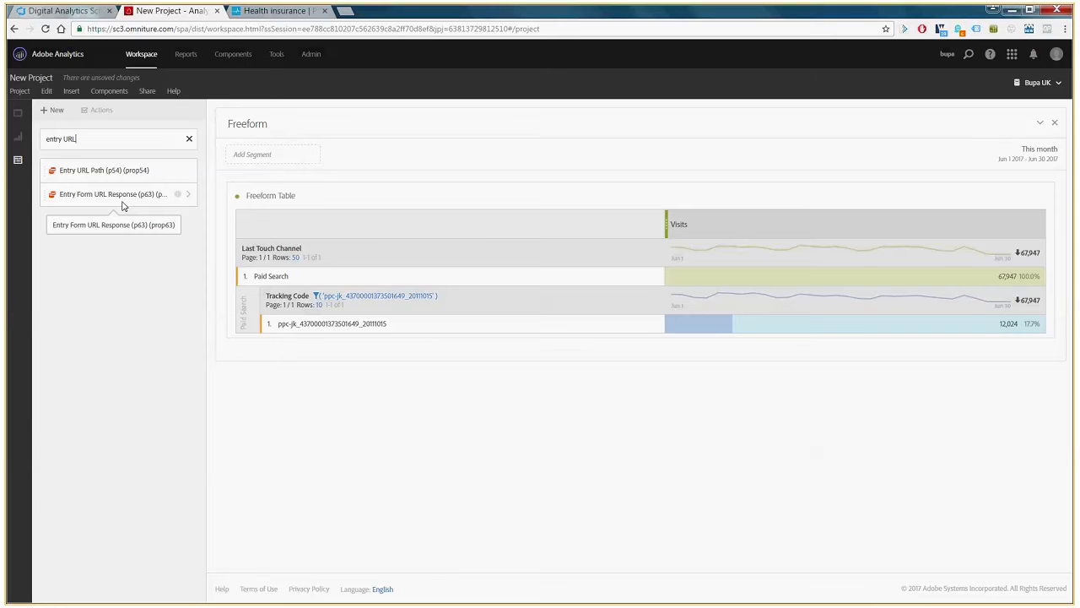
pyautogui.moveTo(121, 194); pyautogui.dragTo(446, 328)
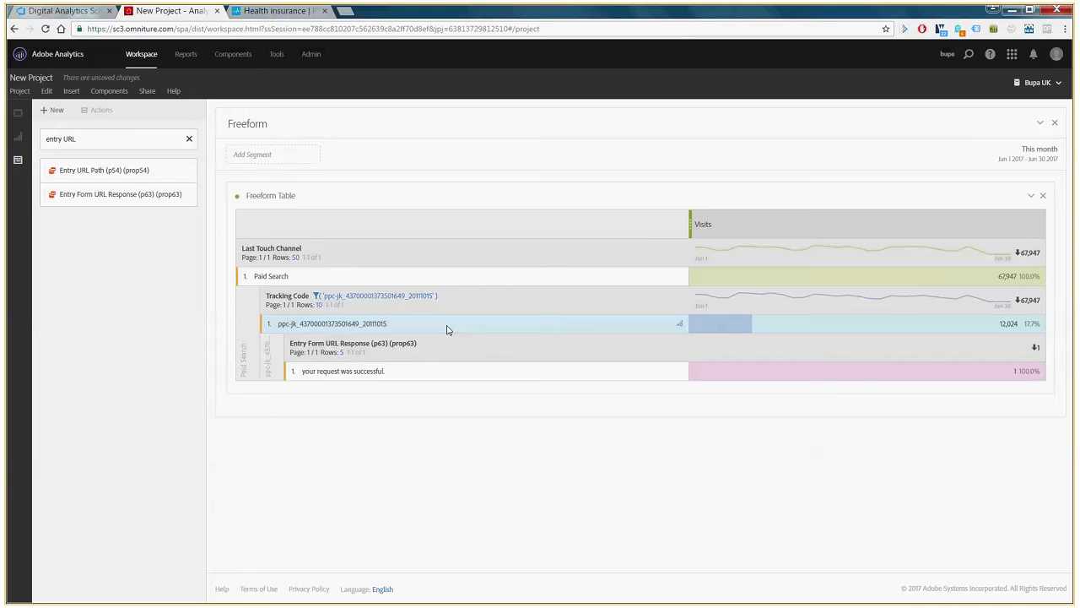
pyautogui.moveTo(104, 169); pyautogui.dragTo(446, 344)
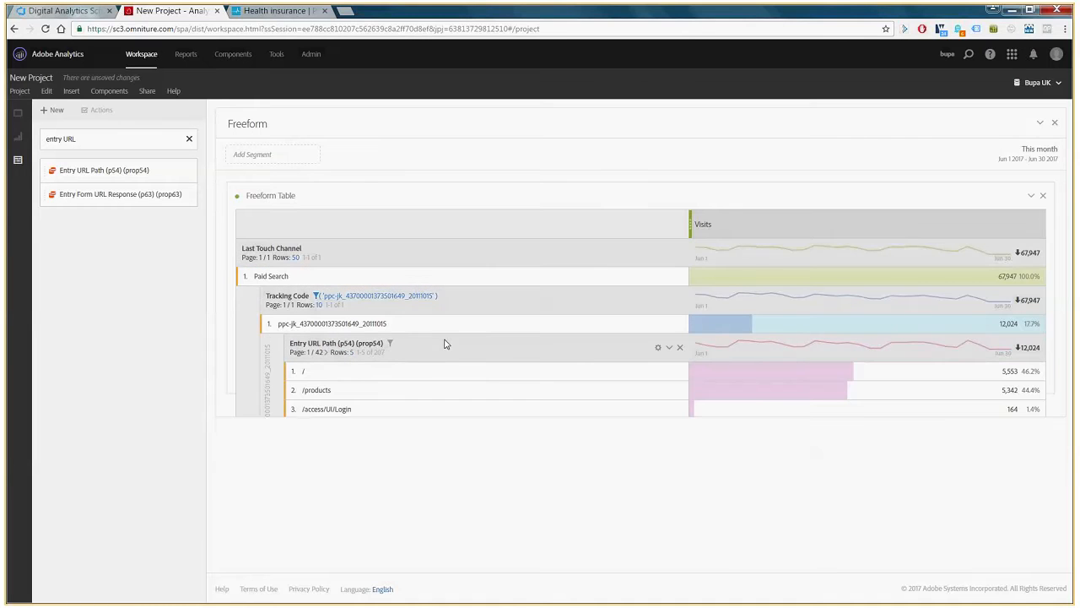
# Limit the Entry URL Path breakdown to display only the / and /products rows
pyautogui.moveTo(460, 369); pyautogui.dragTo(459, 392)
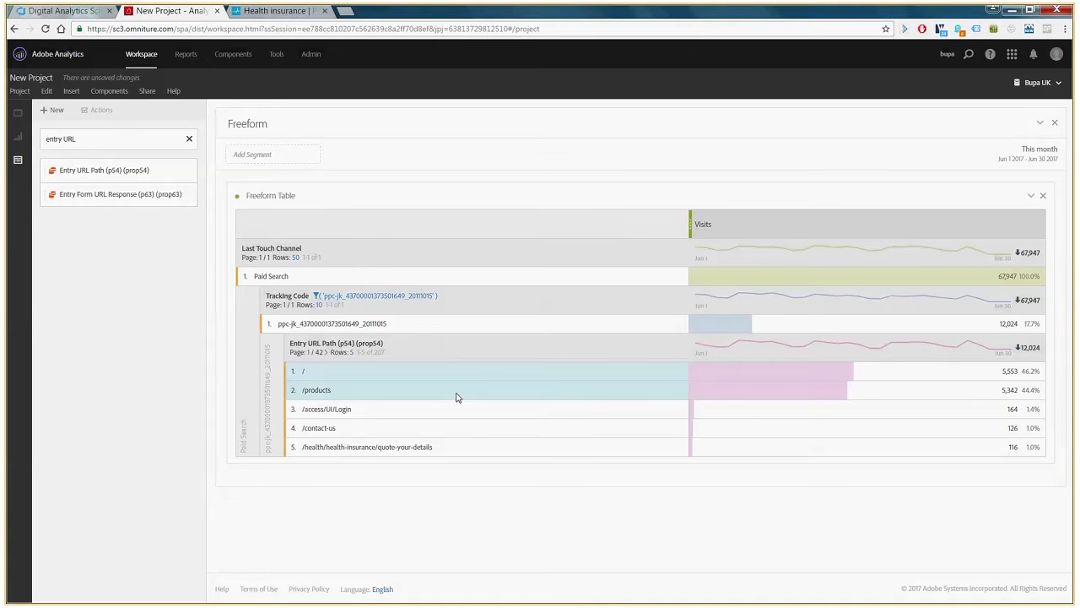
pyautogui.click(604, 413)
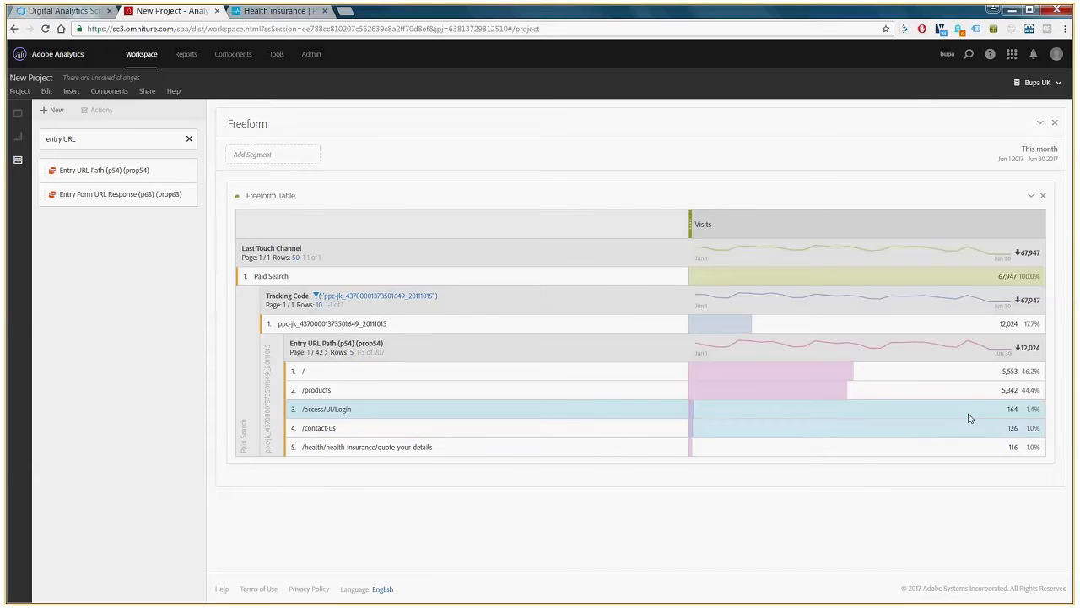
pyautogui.click(499, 374)
pyautogui.rightClick(490, 397)
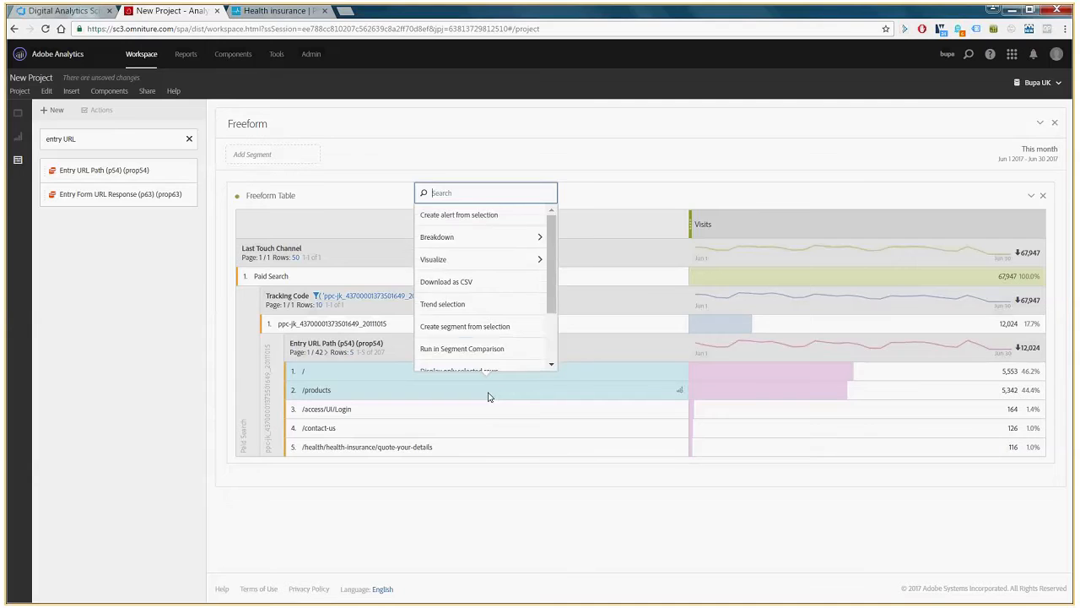
pyautogui.scroll(-2, 528, 319)
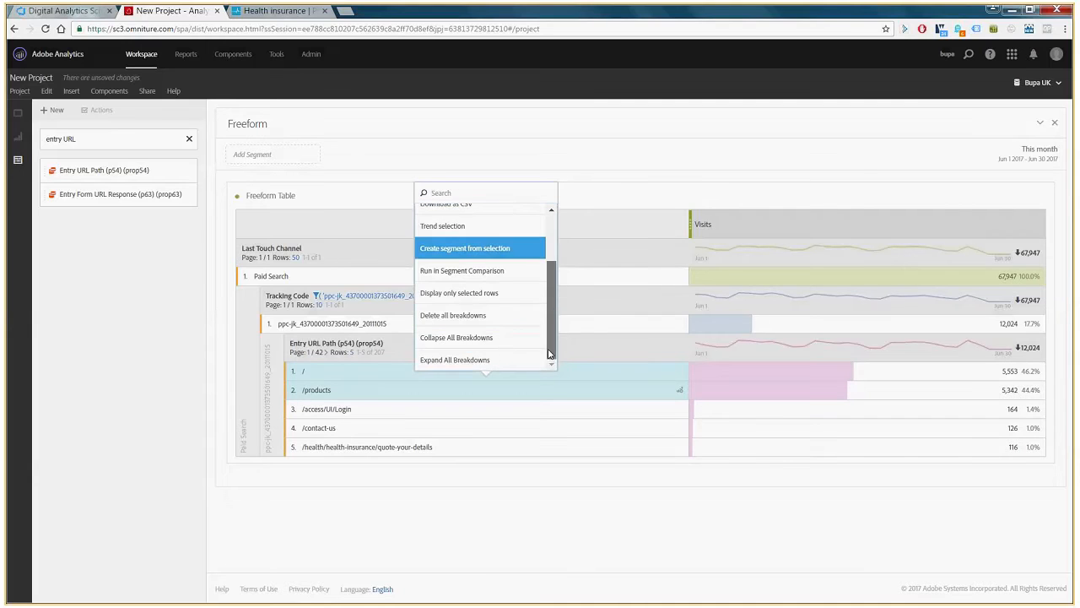
pyautogui.scroll(1, 512, 346)
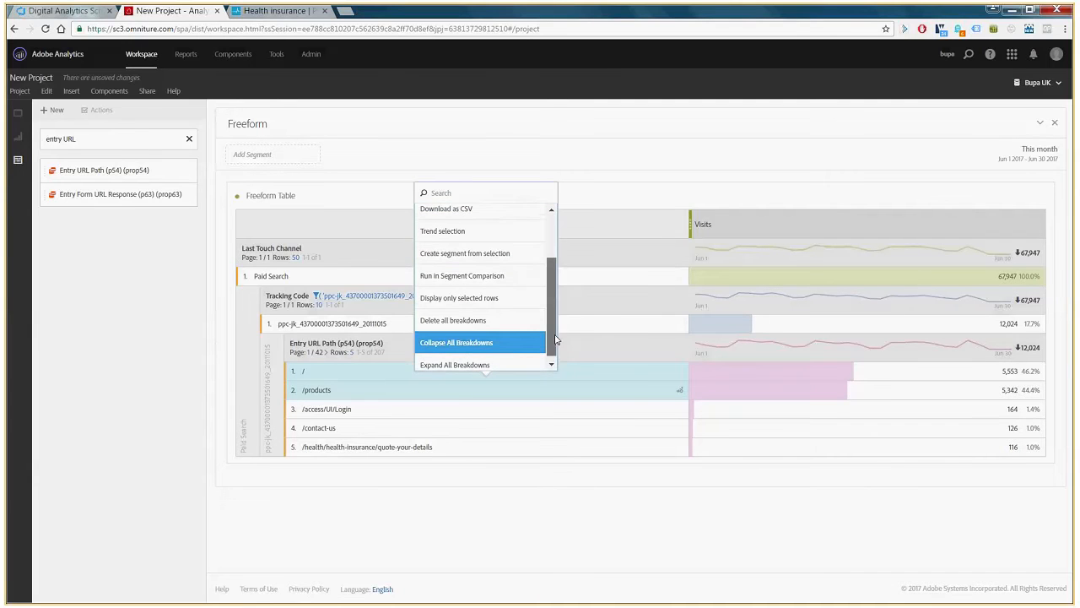
pyautogui.click(518, 307)
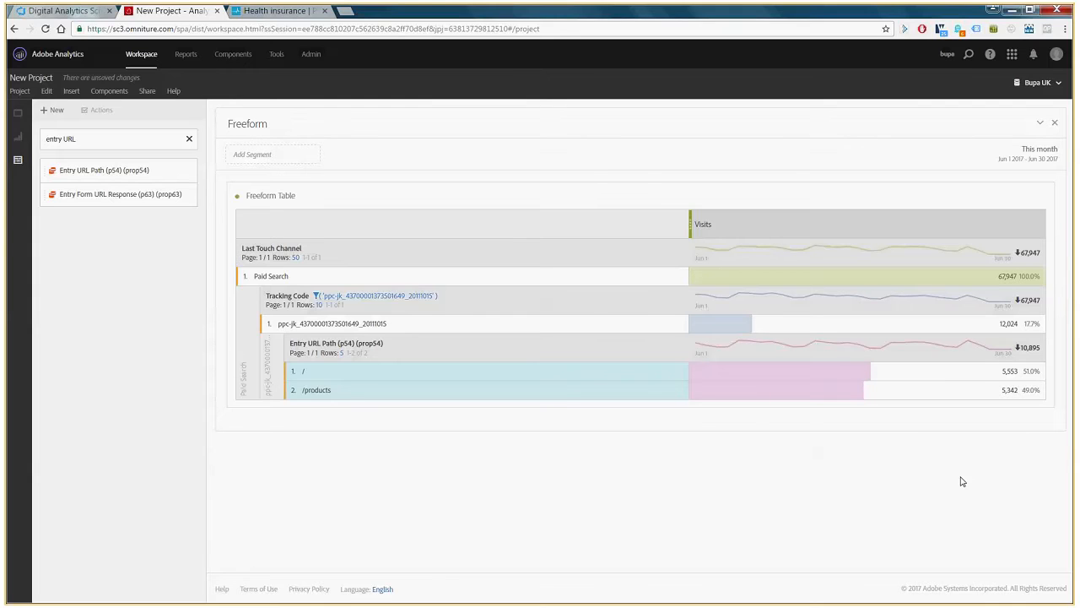
# Find the Bounce Rate metric and add it as a column after Visits
pyautogui.click(189, 138)
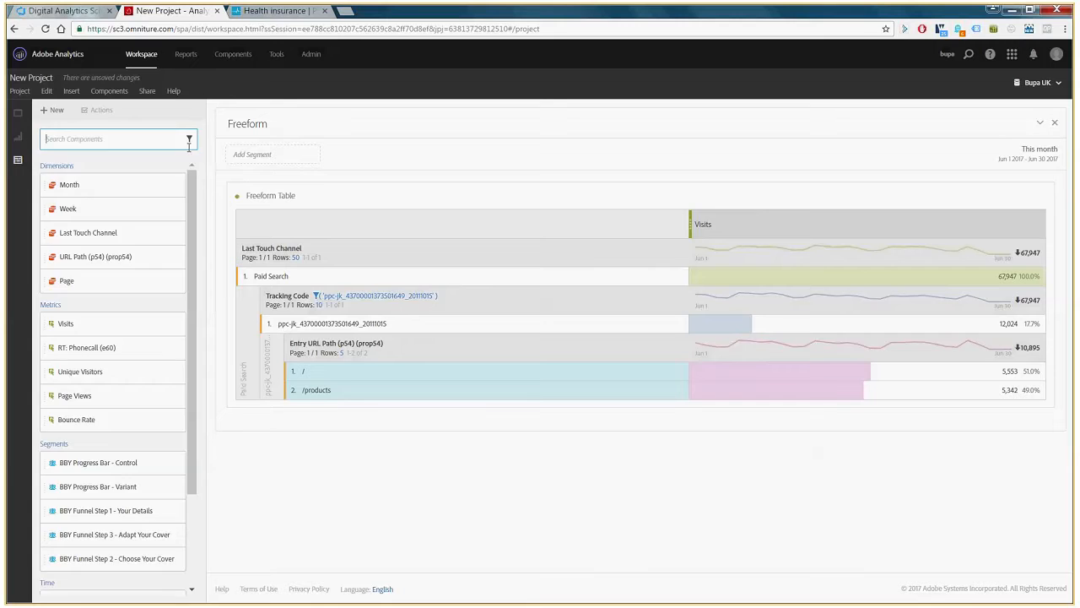
pyautogui.write('bounce rate')
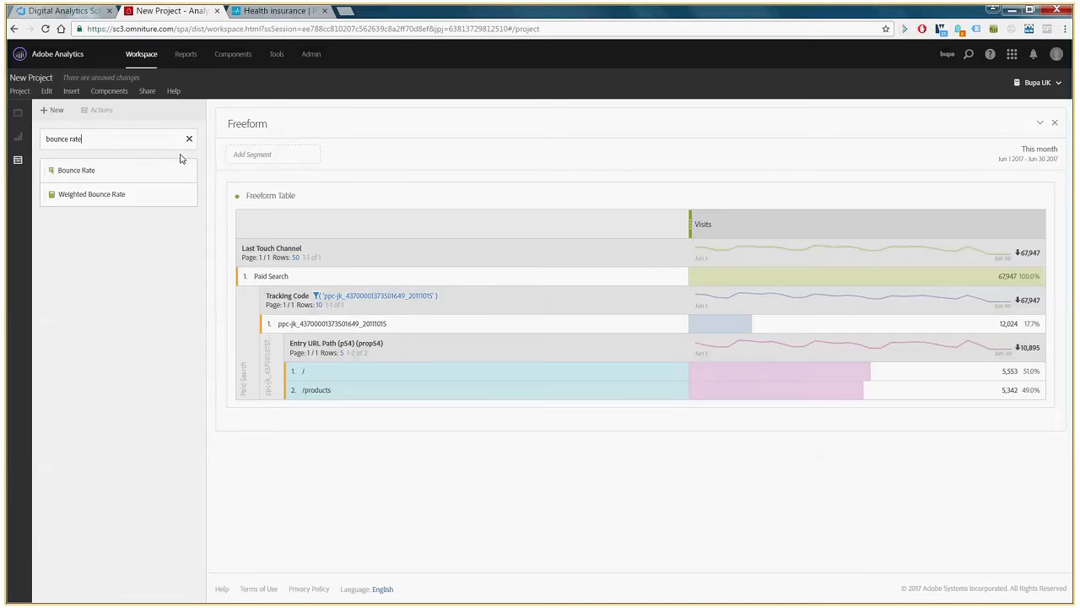
pyautogui.moveTo(119, 170); pyautogui.dragTo(1000, 208)
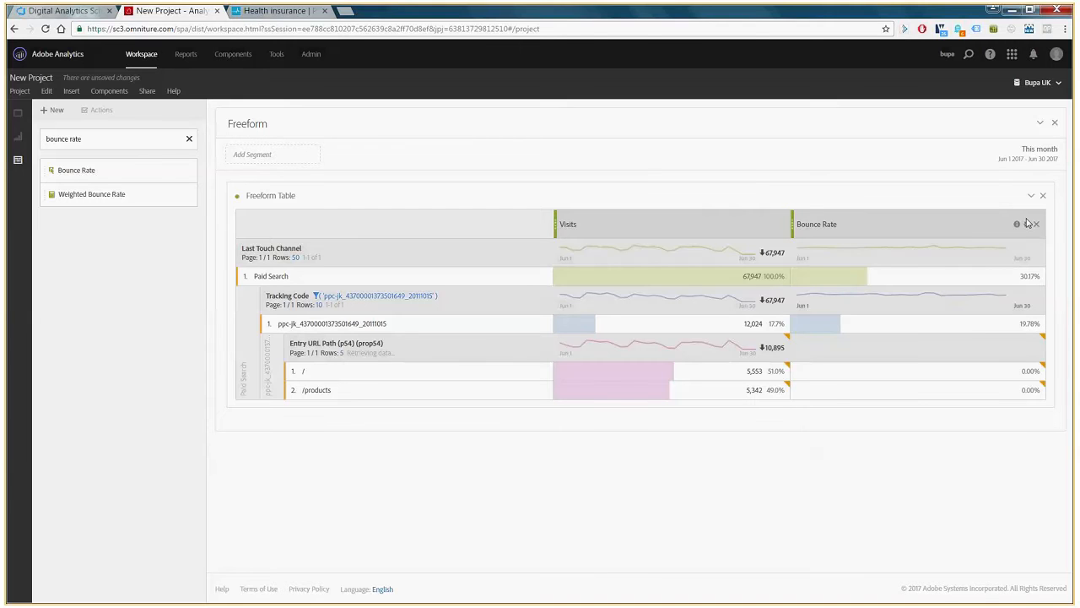
# Switch to Outlook, review the PMI Leads results in the "Joint bidding landing page test" email, and return to the Adobe Analytics project
pyautogui.moveTo(199, 599)
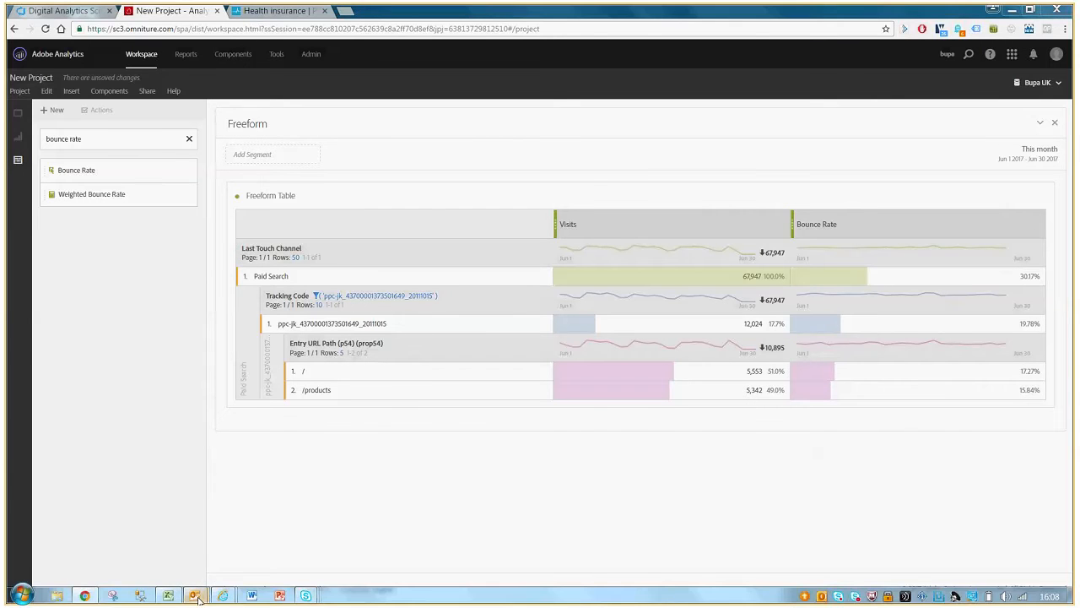
pyautogui.click(118, 519)
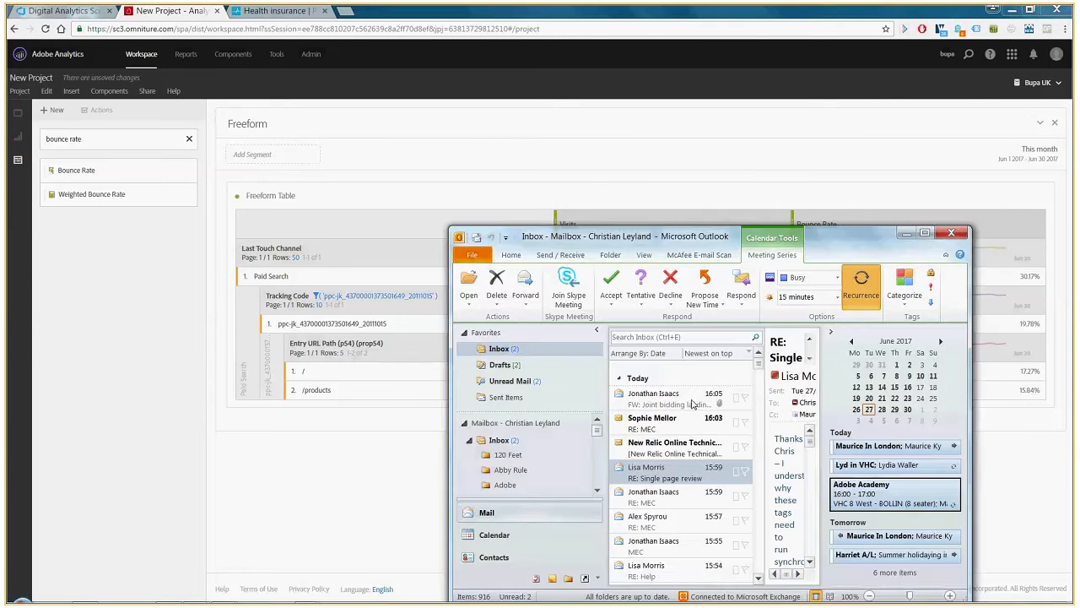
pyautogui.click(691, 404)
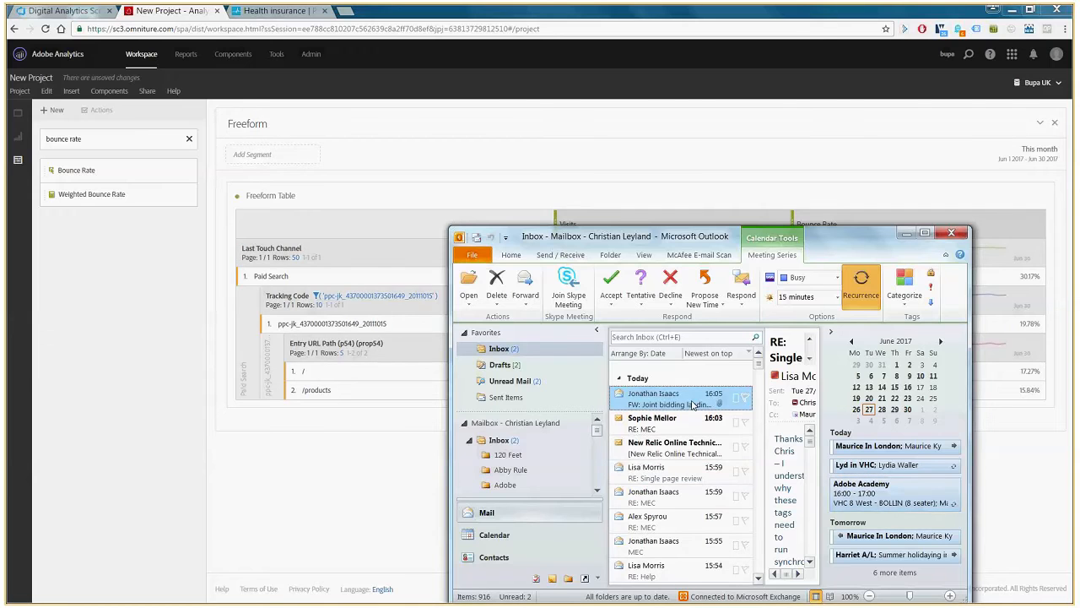
pyautogui.doubleClick(692, 404)
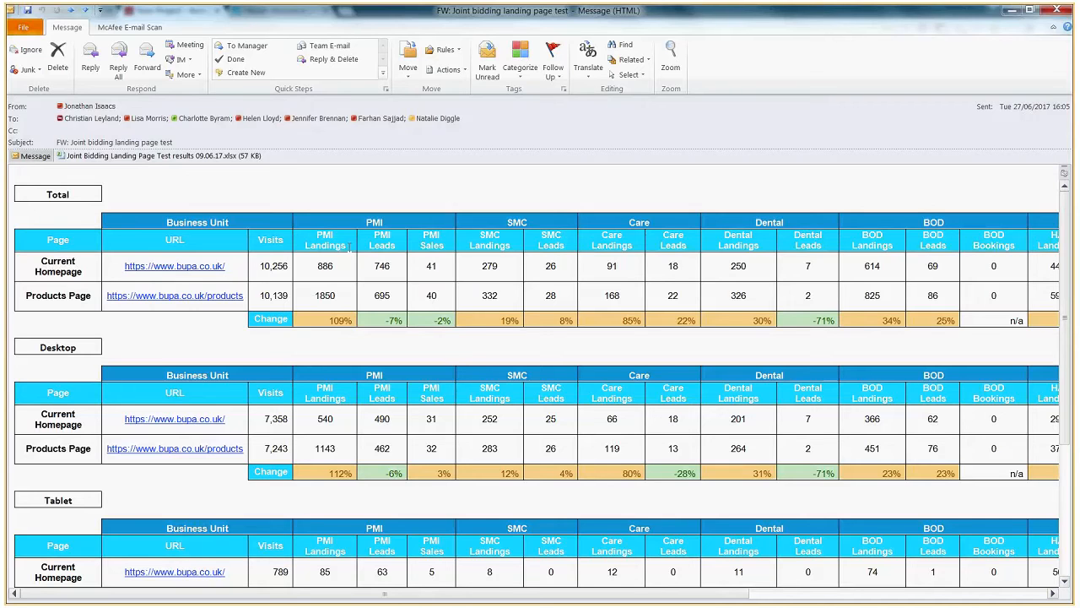
pyautogui.moveTo(393, 266); pyautogui.dragTo(382, 317)
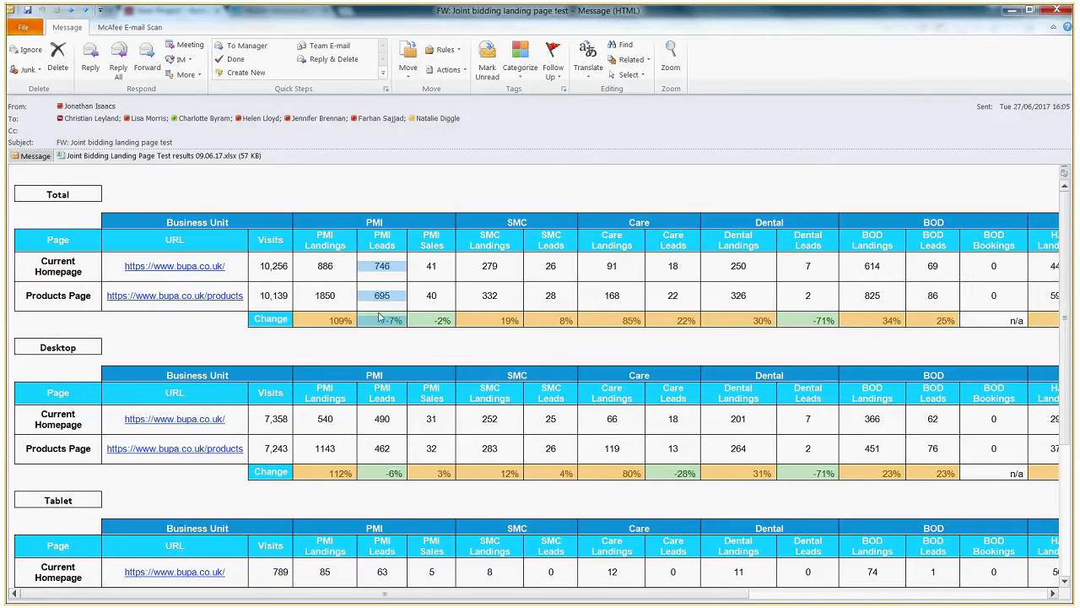
pyautogui.click(383, 299)
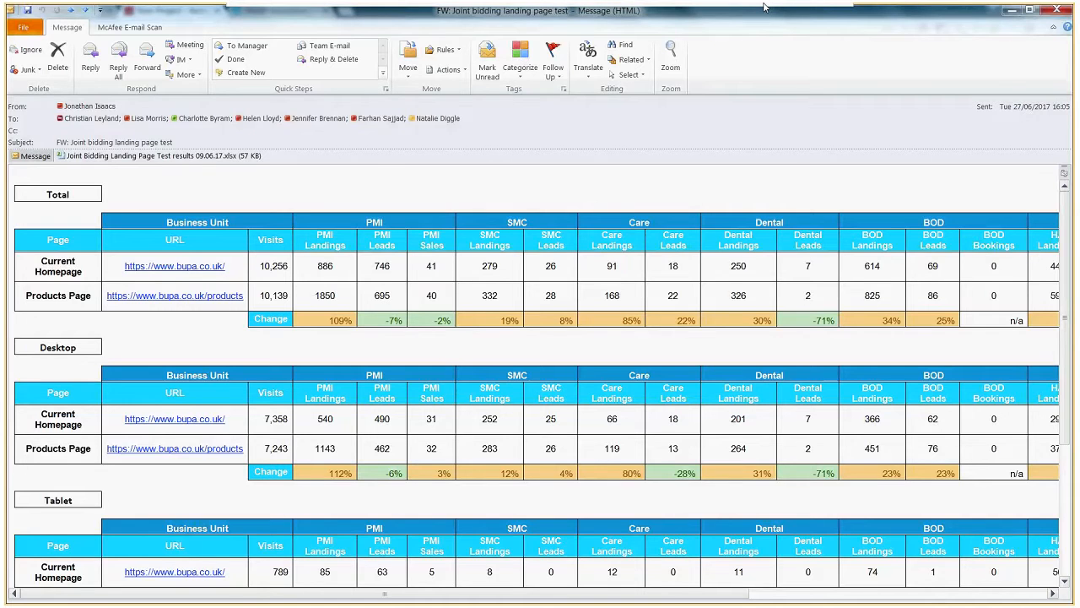
pyautogui.press('Escape')
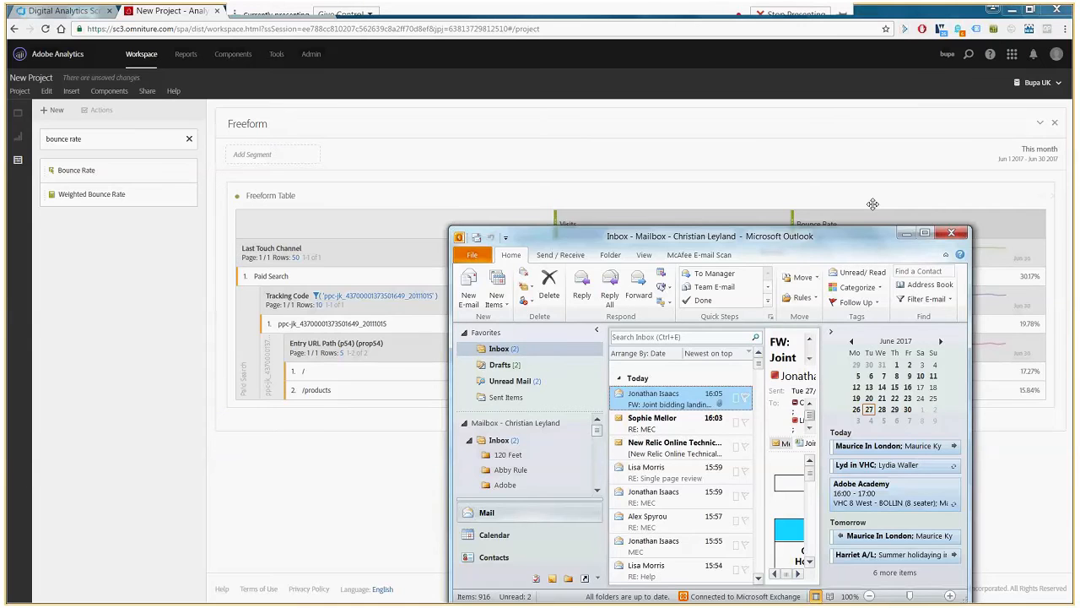
pyautogui.click(810, 150)
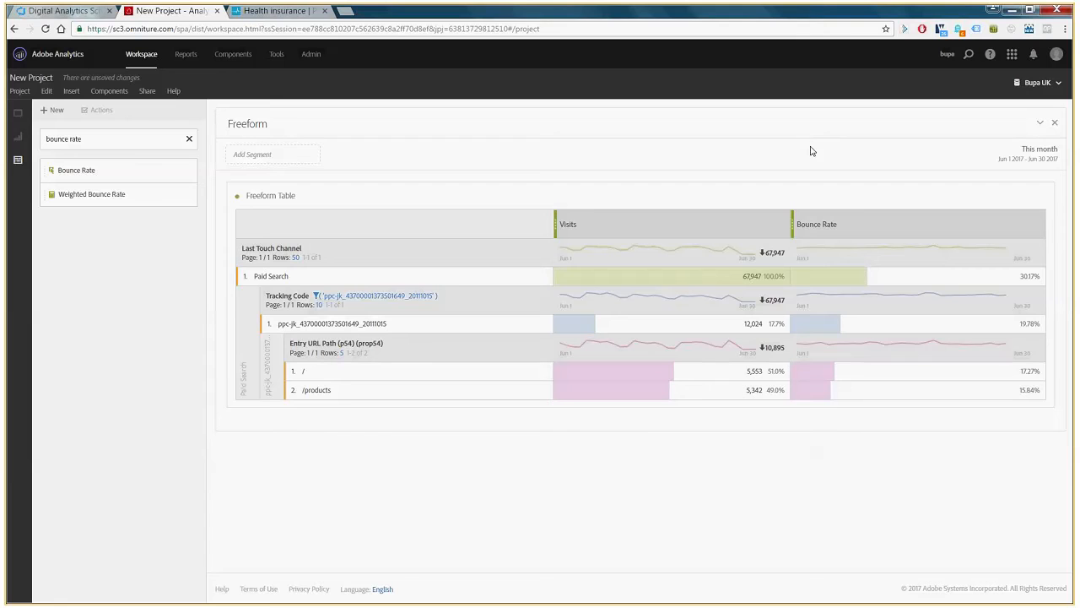
# Search components for "RT - BBY" and open the RT- BBY Calls segment for editing
pyautogui.click(189, 138)
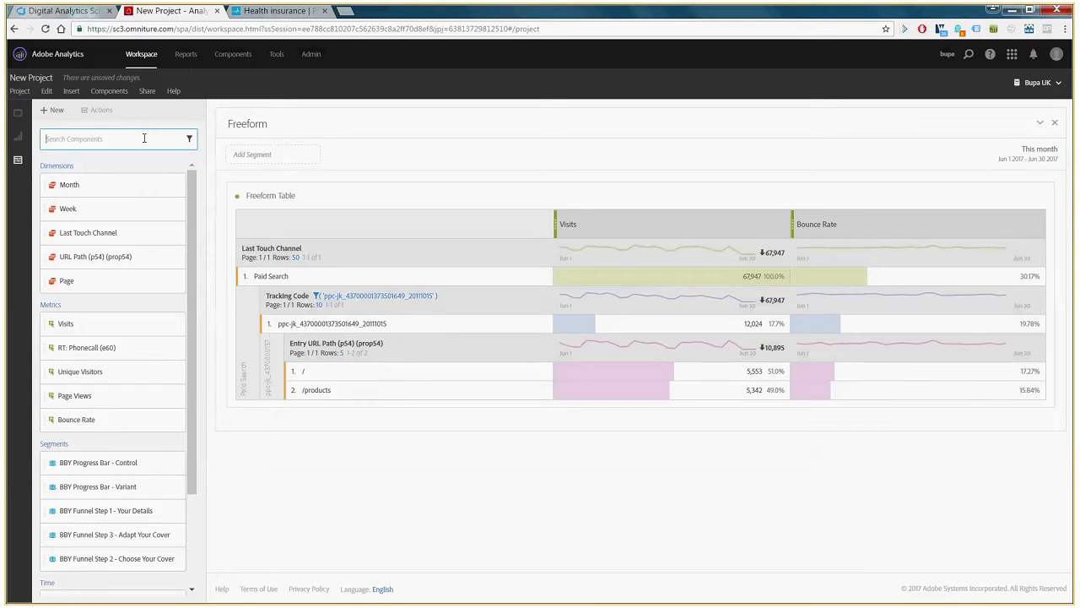
pyautogui.write('RT -')
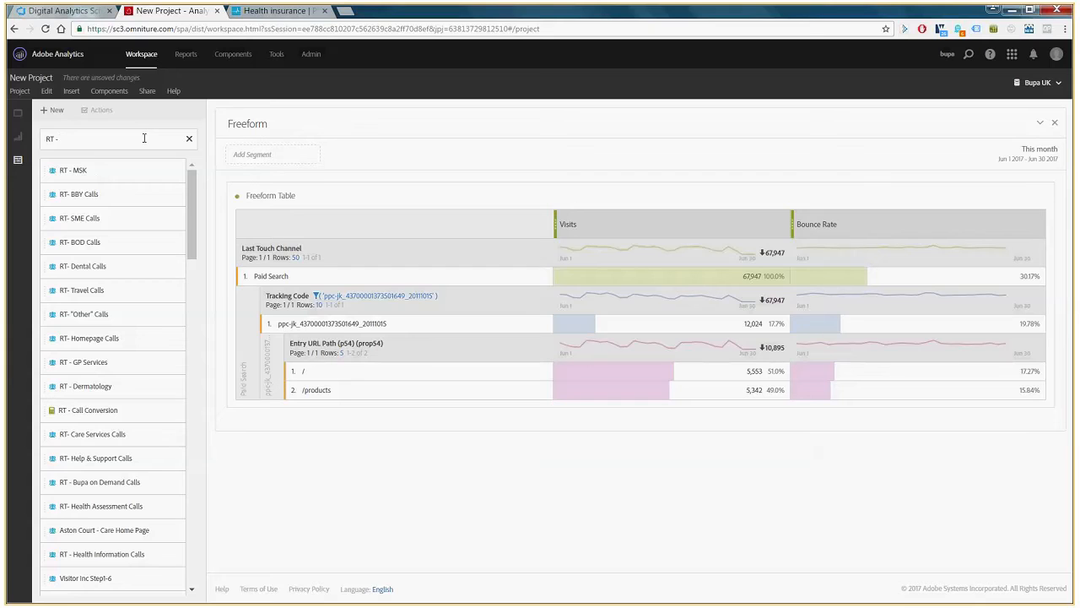
pyautogui.write(' BBY')
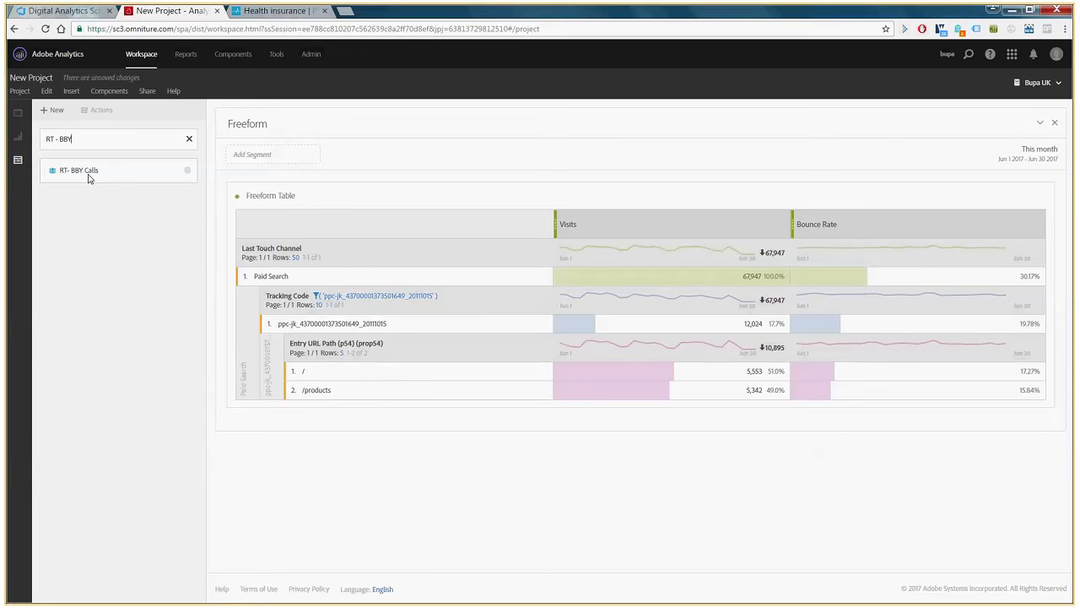
pyautogui.moveTo(188, 173)
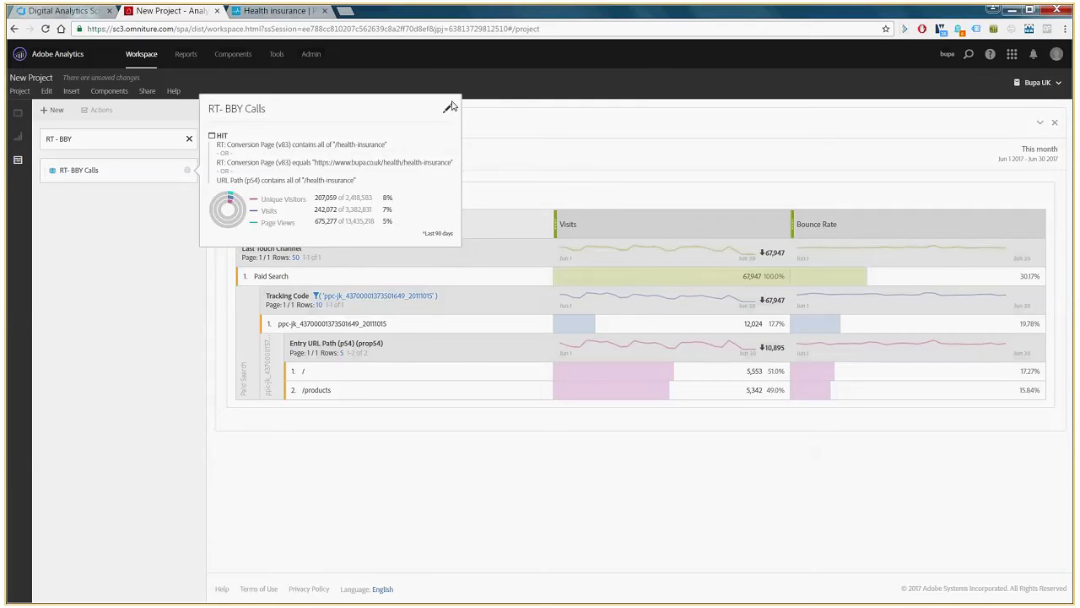
pyautogui.click(450, 108)
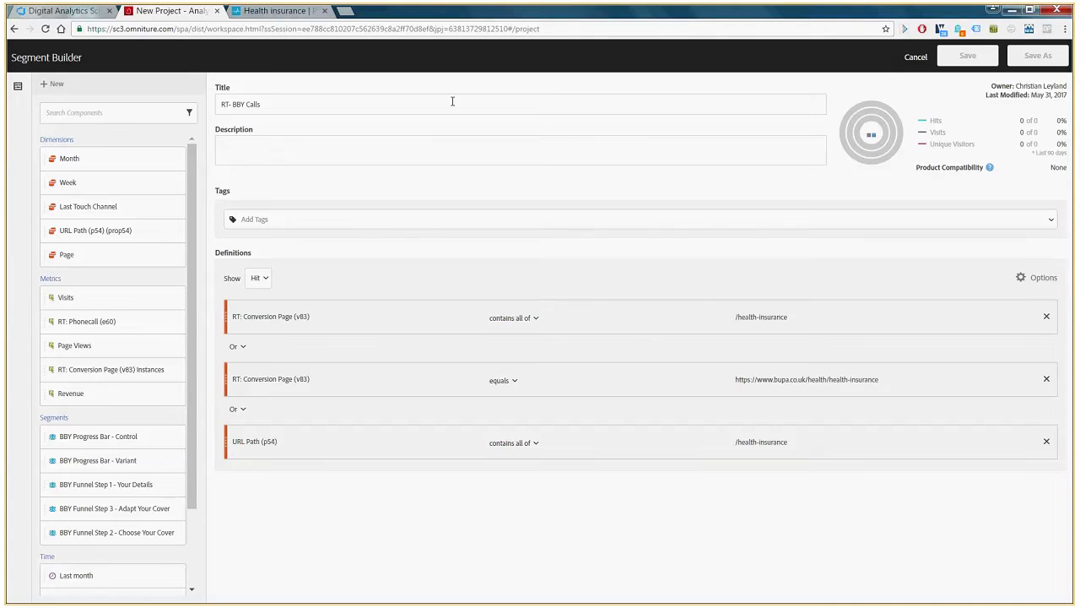
# Set the segment's container to Visit and save it as a new segment titled "RT- BBY Calls (visit)"
pyautogui.click(269, 283)
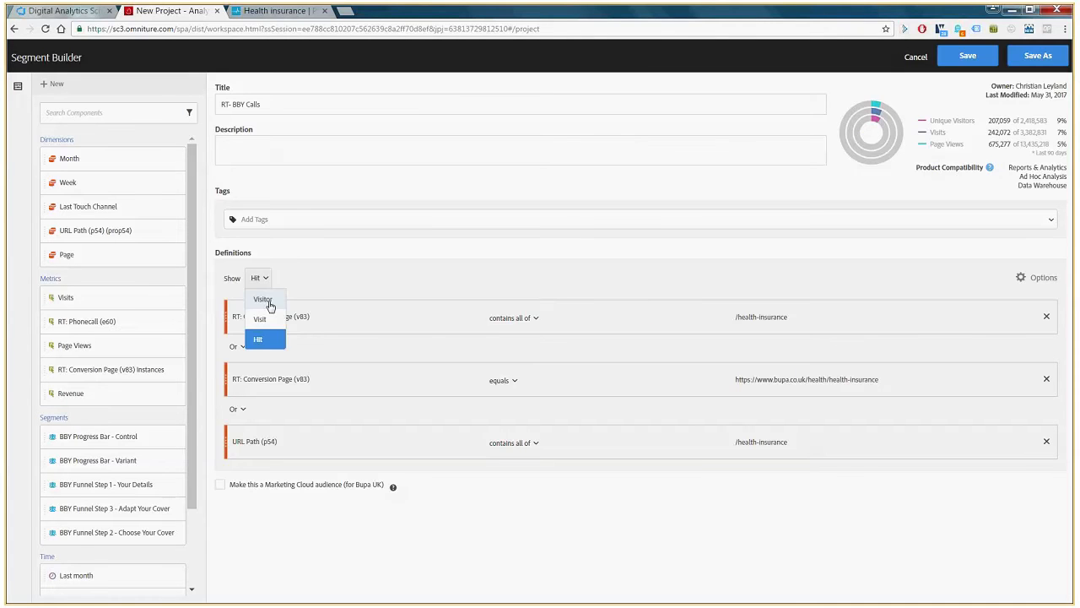
pyautogui.click(260, 317)
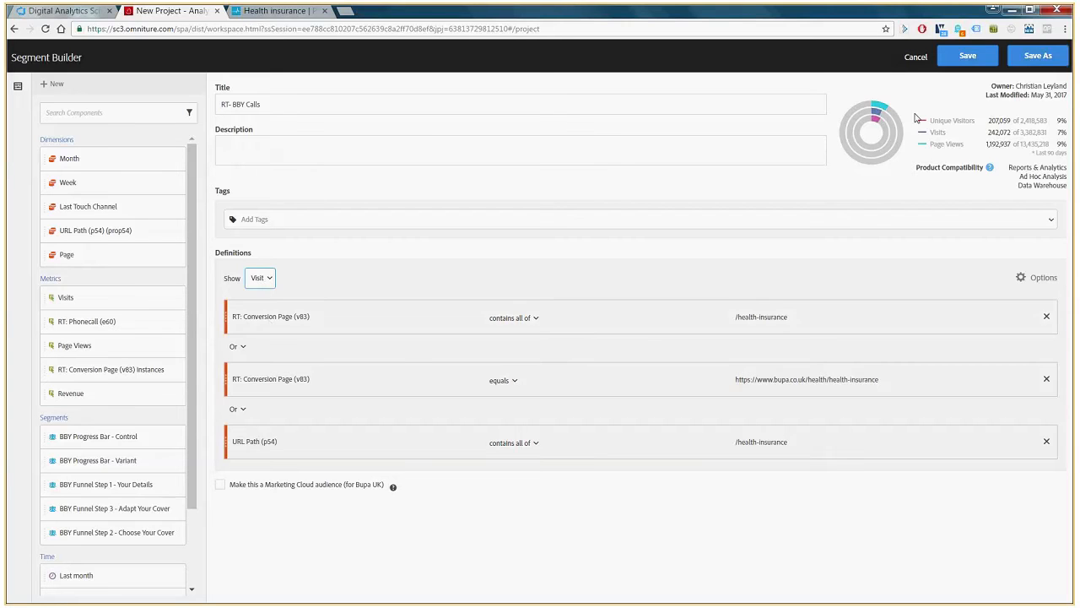
pyautogui.click(751, 96)
pyautogui.write('(visit)')
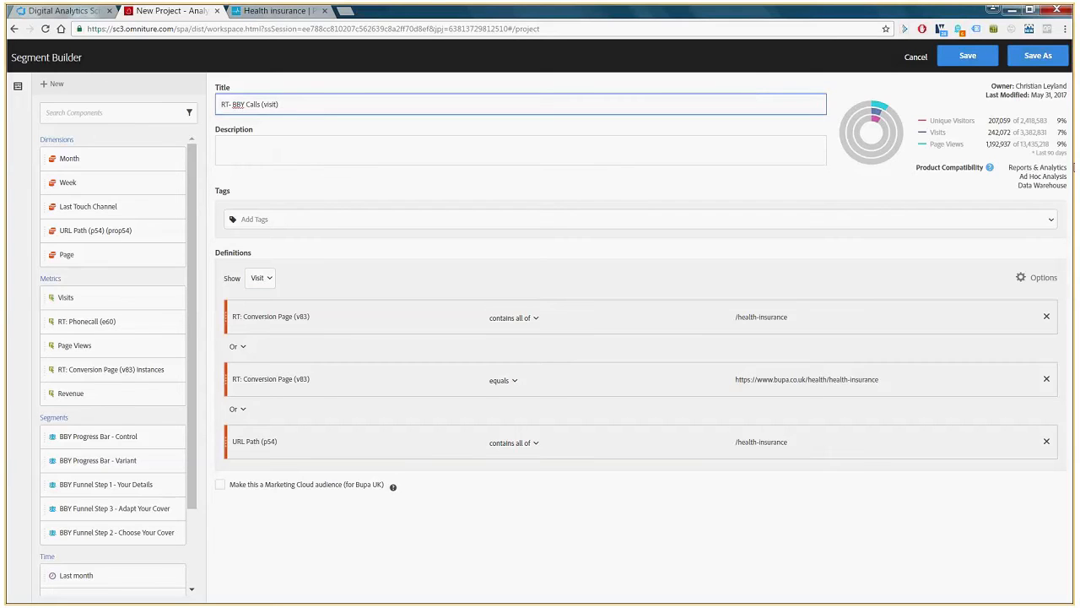
pyautogui.click(1038, 55)
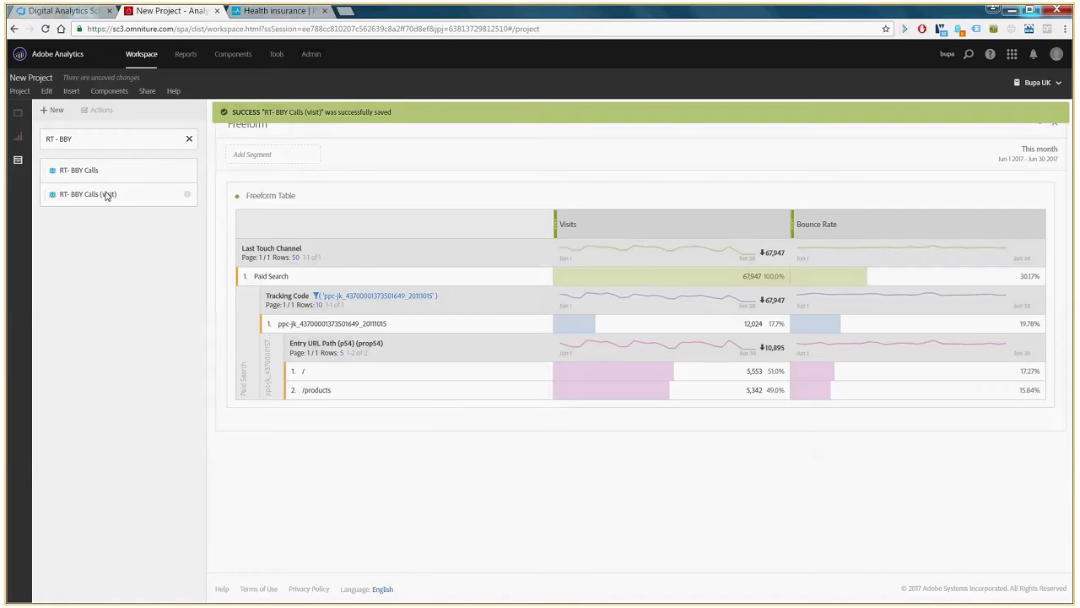
# Apply the RT- BBY Calls (visit) segment to the Visits column and add an unsegmented Visits column before it
pyautogui.moveTo(107, 195); pyautogui.dragTo(633, 216)
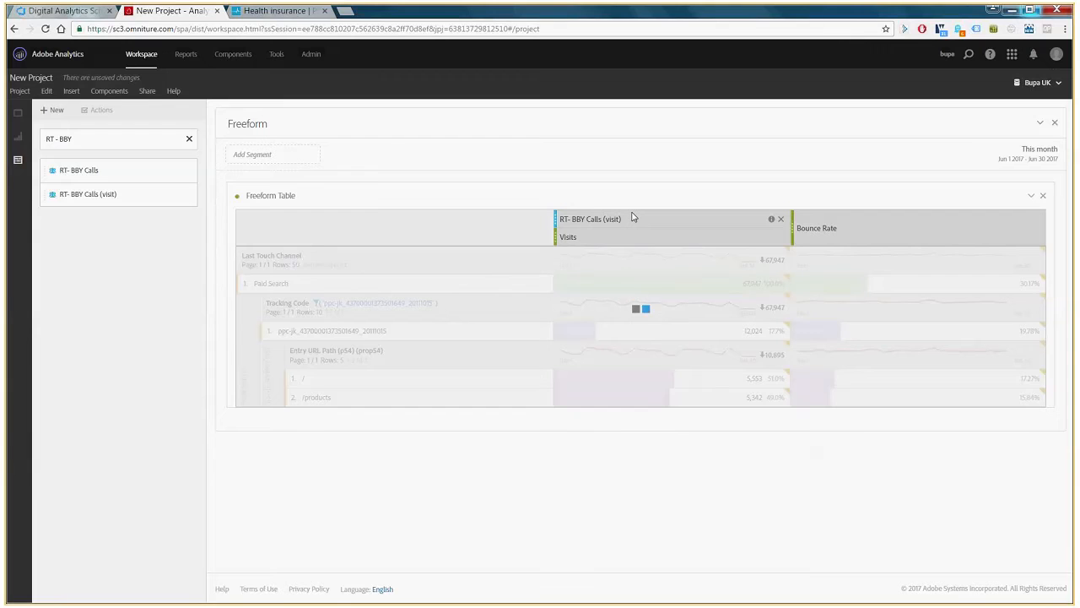
pyautogui.click(189, 139)
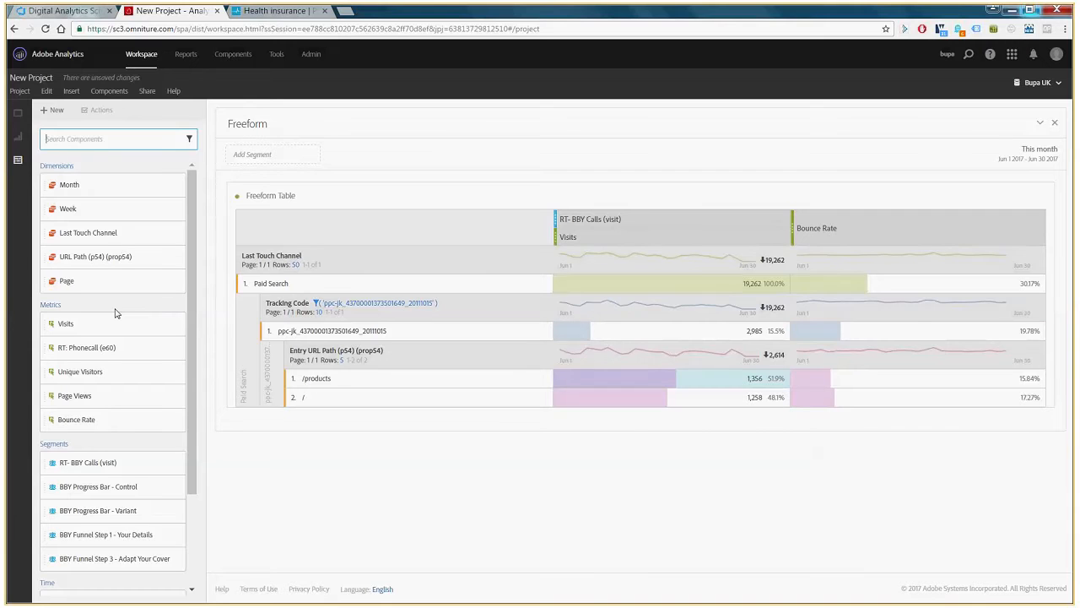
pyautogui.moveTo(116, 313); pyautogui.dragTo(559, 227)
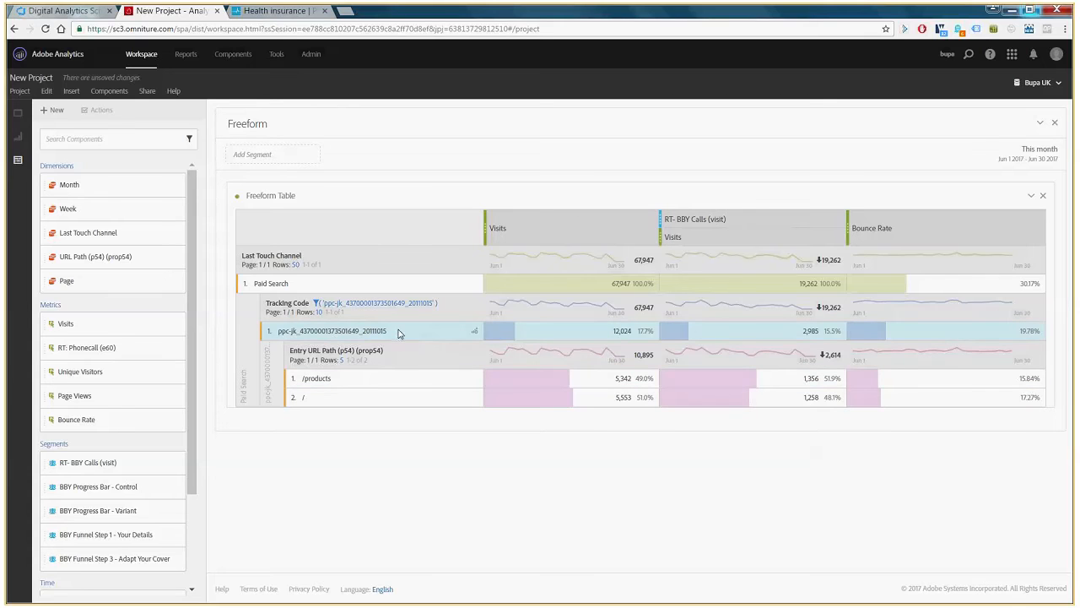
# Switch to Outlook, review the PMI Landings figures in the "Joint bidding landing page test" email, and return to the Adobe Analytics project
pyautogui.click(372, 379)
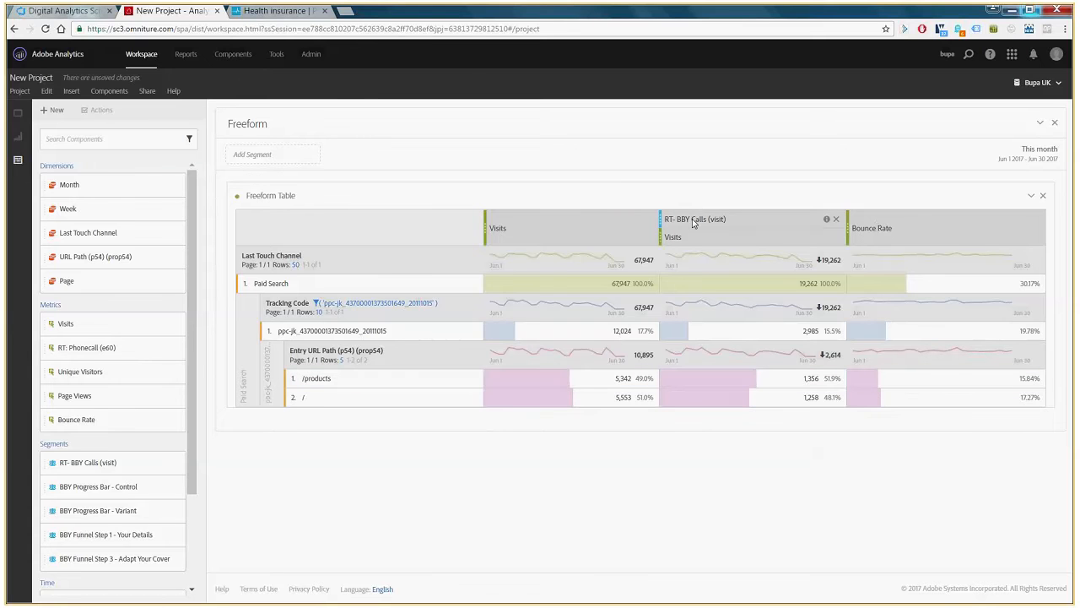
pyautogui.click(1028, 10)
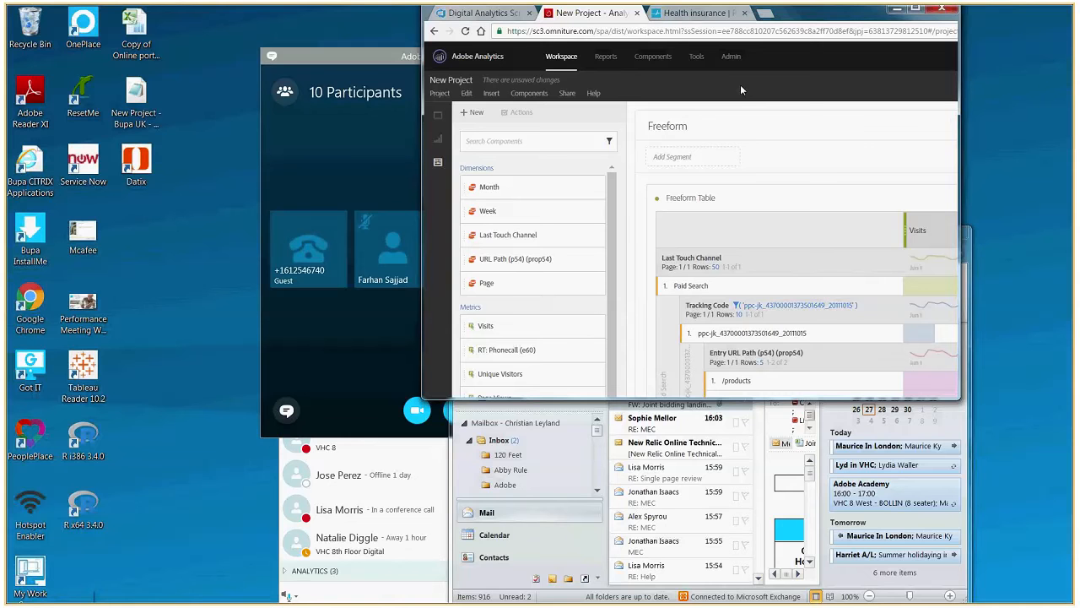
pyautogui.click(530, 240)
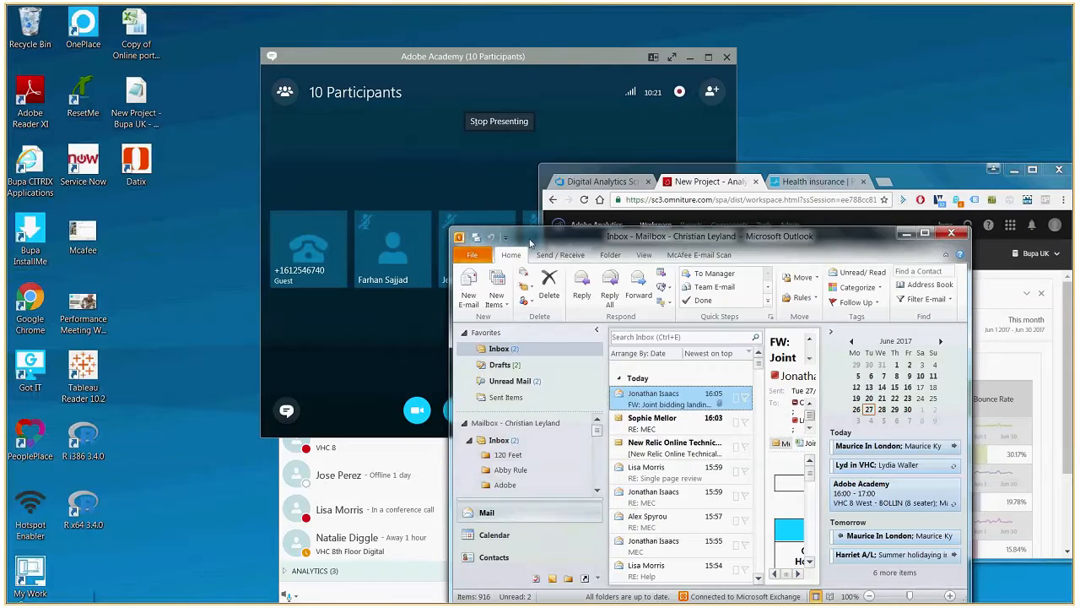
pyautogui.doubleClick(723, 236)
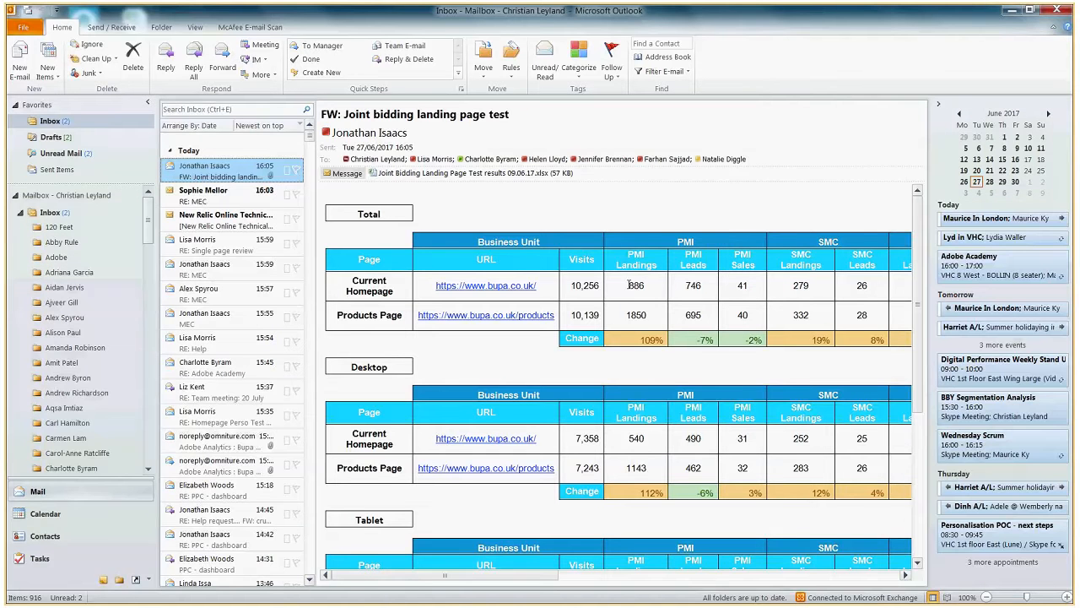
pyautogui.moveTo(628, 286); pyautogui.dragTo(661, 319)
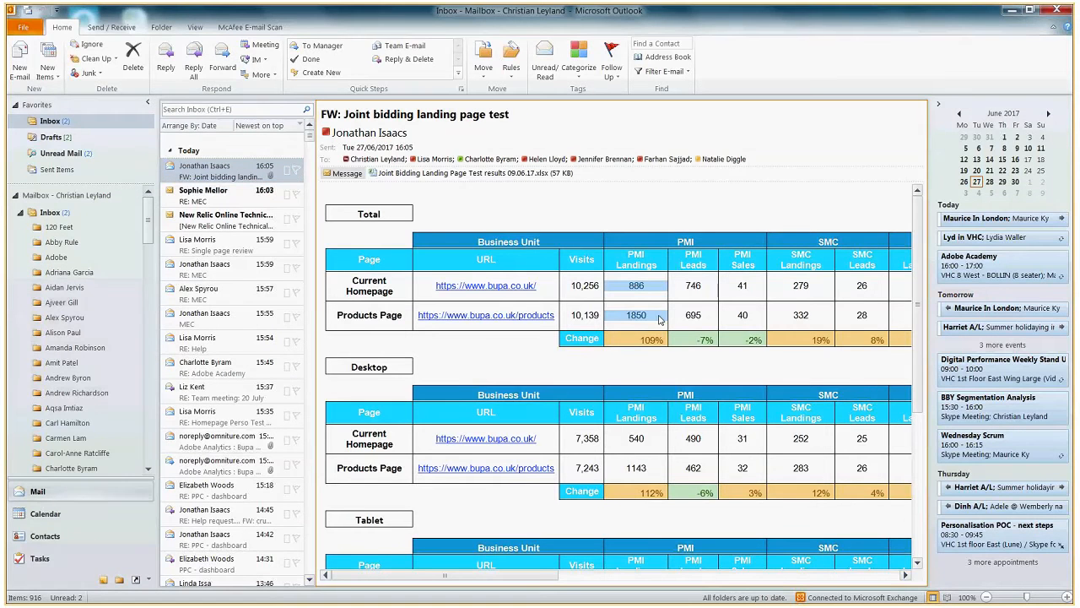
pyautogui.doubleClick(639, 267)
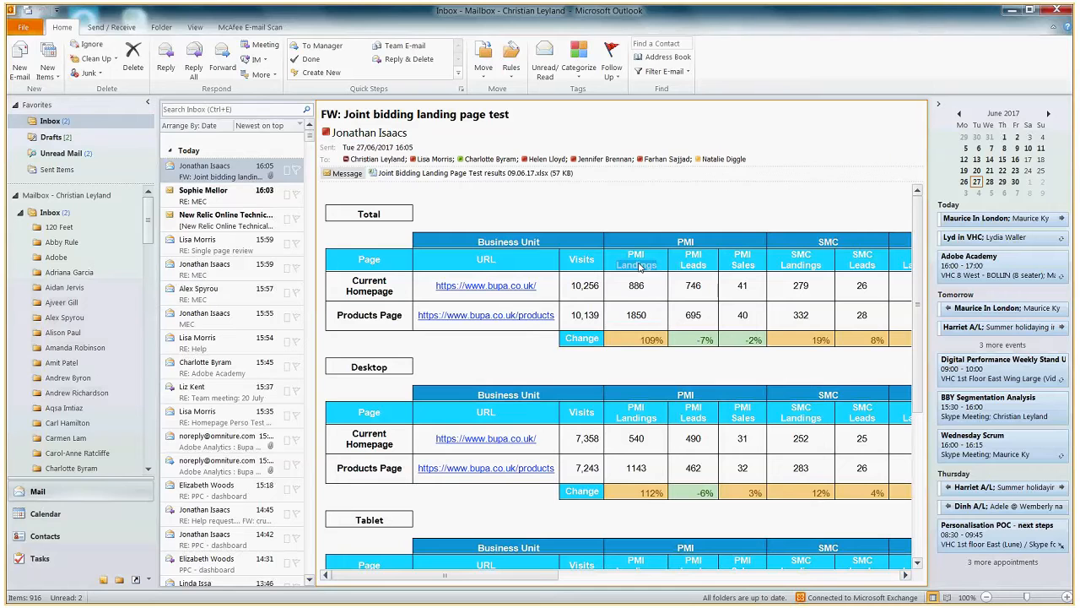
pyautogui.click(1010, 10)
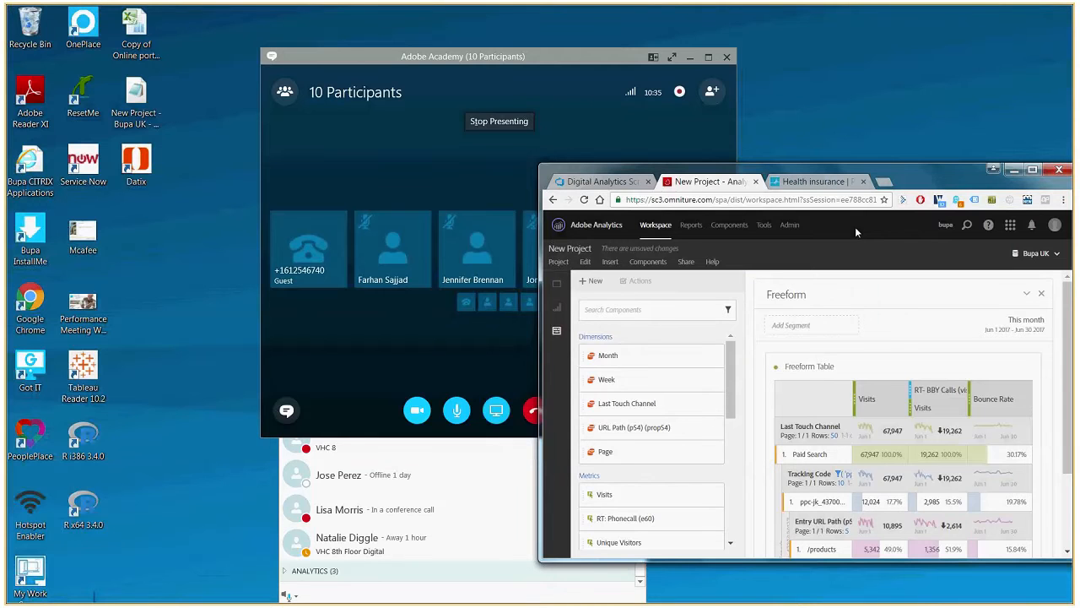
pyautogui.doubleClick(930, 182)
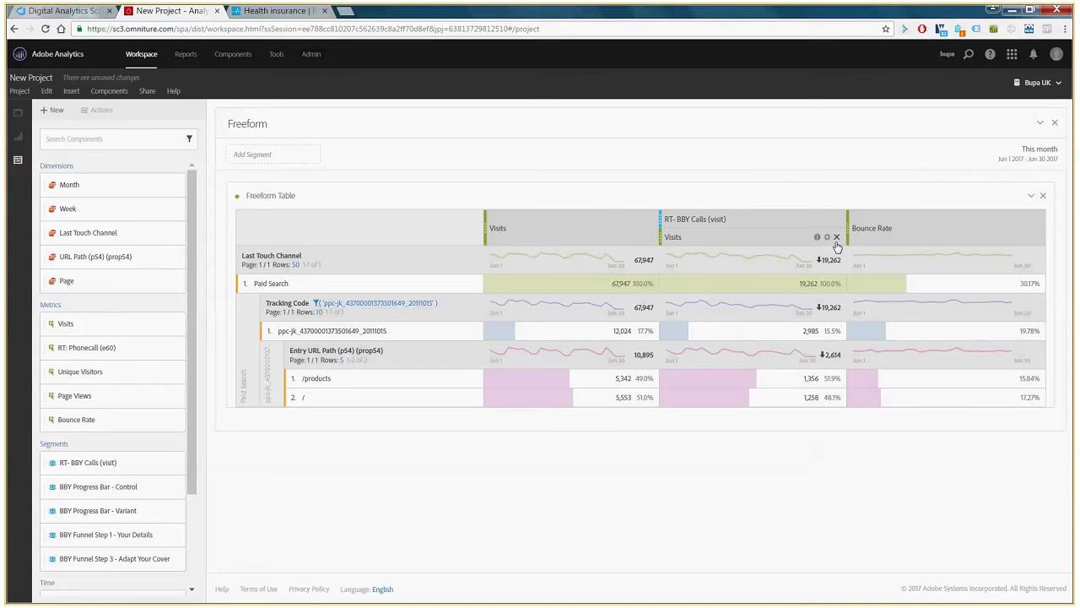
# Copy the Visits and RT- BBY Calls (visit) values for /products and / into I2284:J2285 of the open Excel sheet
pyautogui.click(125, 141)
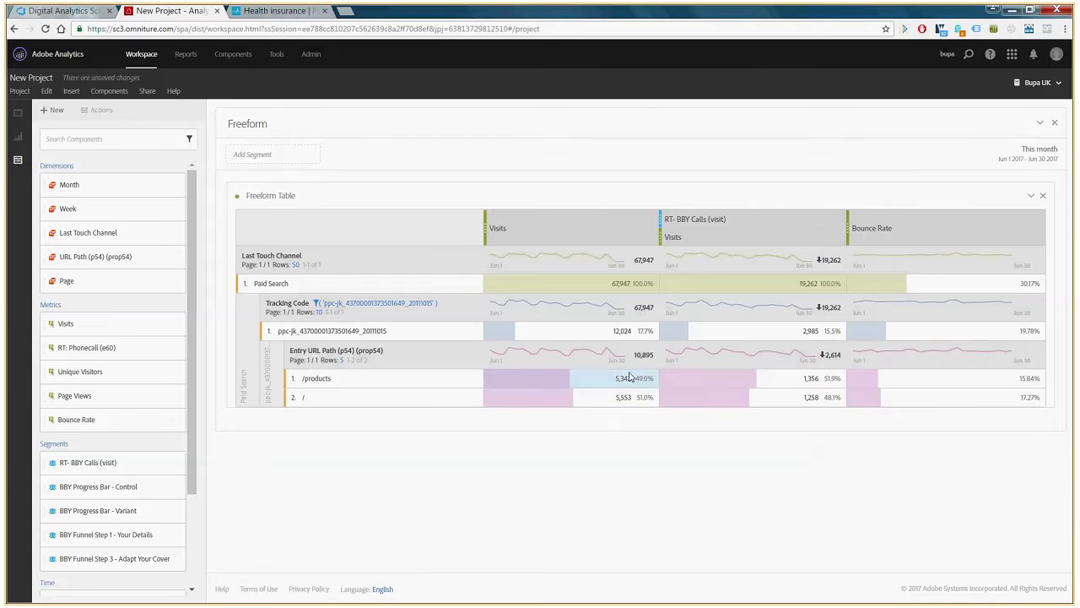
pyautogui.moveTo(629, 377); pyautogui.dragTo(711, 420)
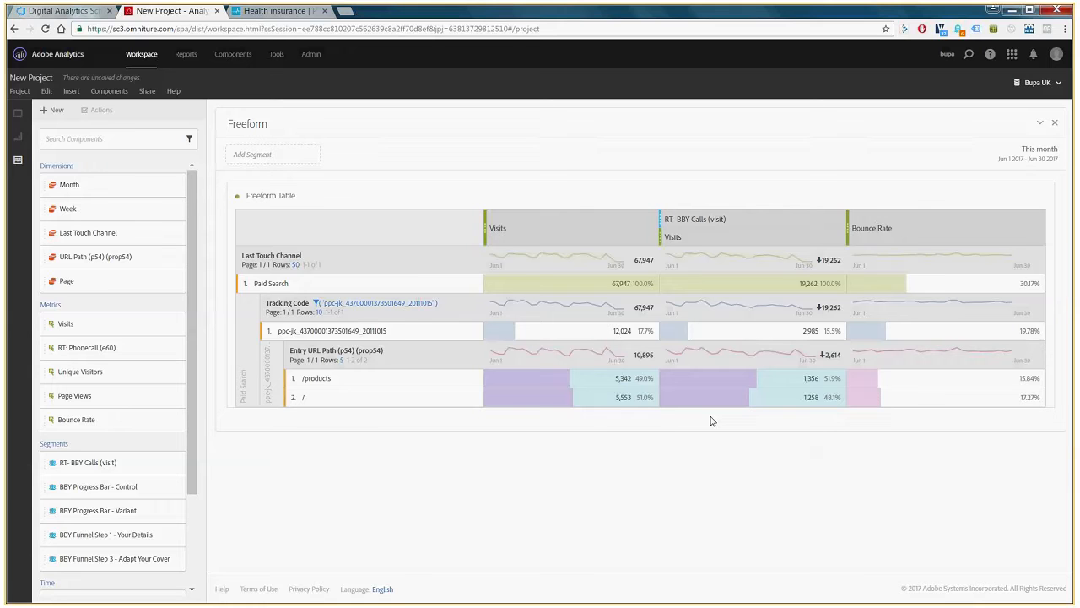
pyautogui.press('super')
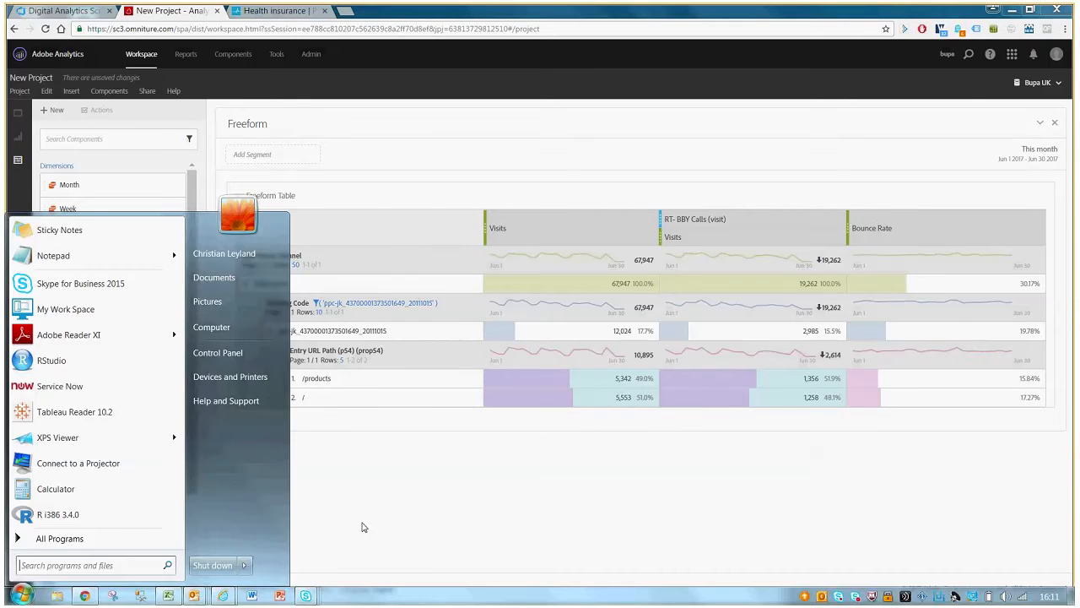
pyautogui.click(168, 596)
pyautogui.write('5,342\t1,356 5,553\t1,258')
# Calculate the call rate with =J2284/I2284 in K2284 and copy the formula to K2285
pyautogui.press('Right')
pyautogui.press('Right')
pyautogui.write('=')
pyautogui.press('Left')
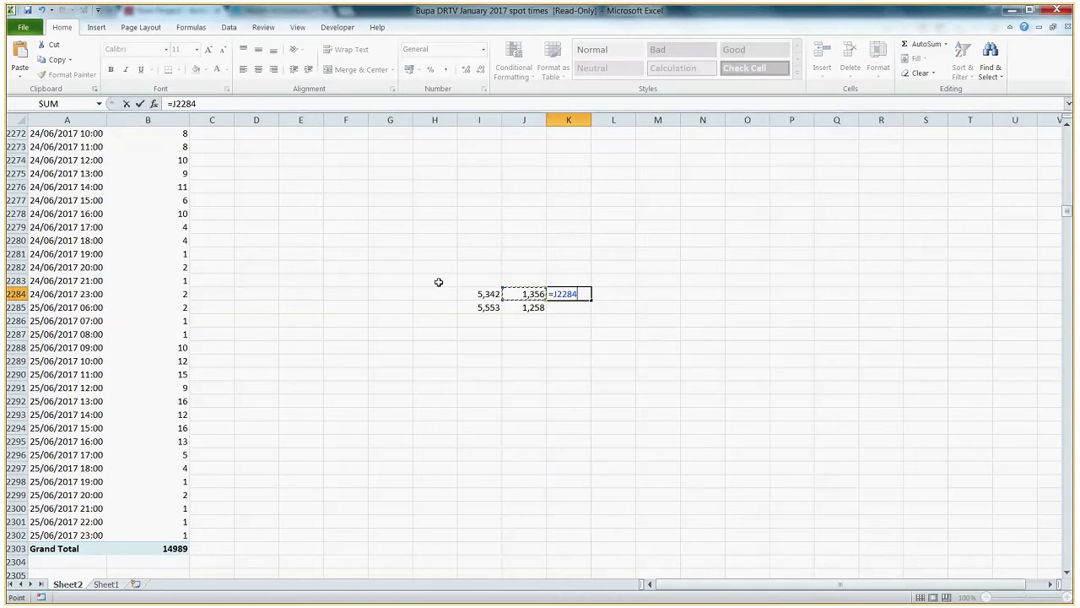
pyautogui.write('/')
pyautogui.press('Left')
pyautogui.press('Left')
pyautogui.hotkey('ctrl', 'Return')
pyautogui.hotkey('ctrl', 'c')
pyautogui.press('Down')
pyautogui.hotkey('ctrl', 'v')
# Format K2284:K2285 as percentages with one decimal place
pyautogui.hotkey('shift', 'Up')
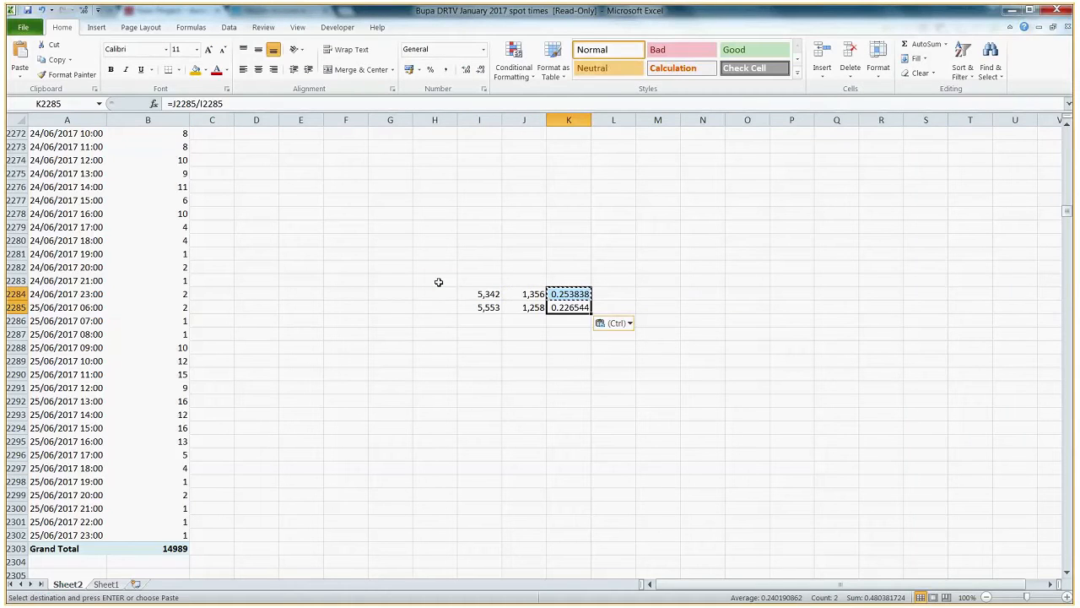
pyautogui.click(430, 69)
pyautogui.click(465, 69)
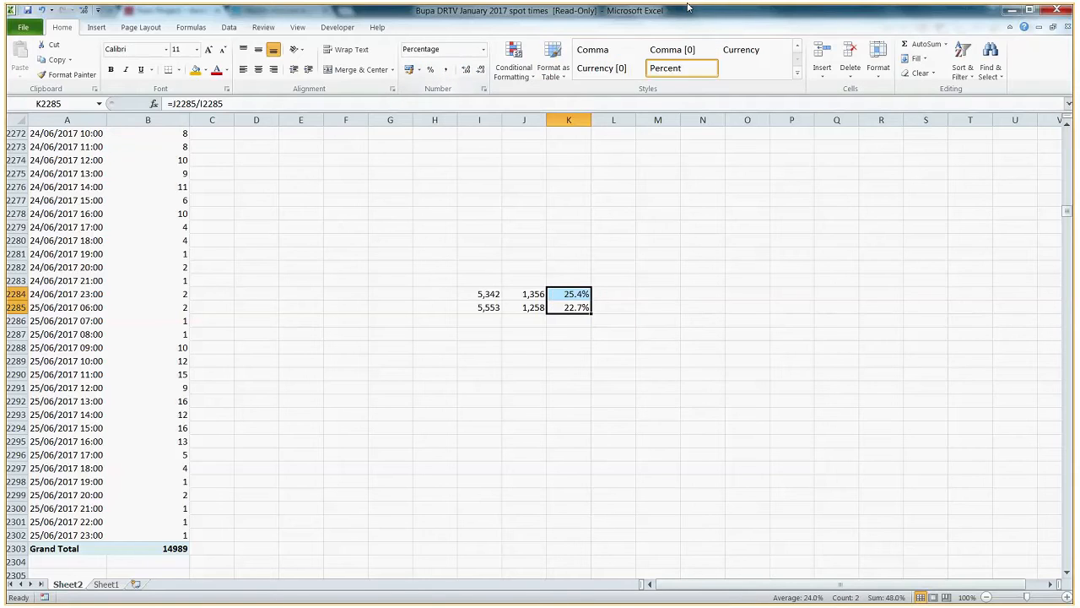
# Check the order of the entry page rows in the Adobe Analytics table and return to cell H2284 in the Excel sheet
pyautogui.moveTo(689, 20); pyautogui.dragTo(546, 176)
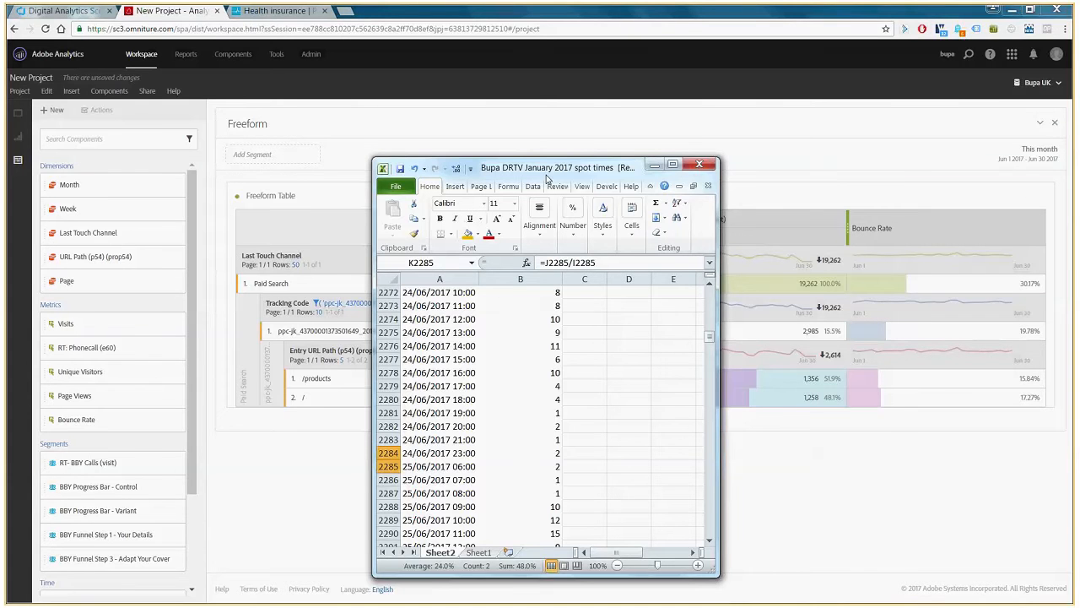
pyautogui.click(672, 164)
pyautogui.click(436, 294)
pyautogui.press('alt')
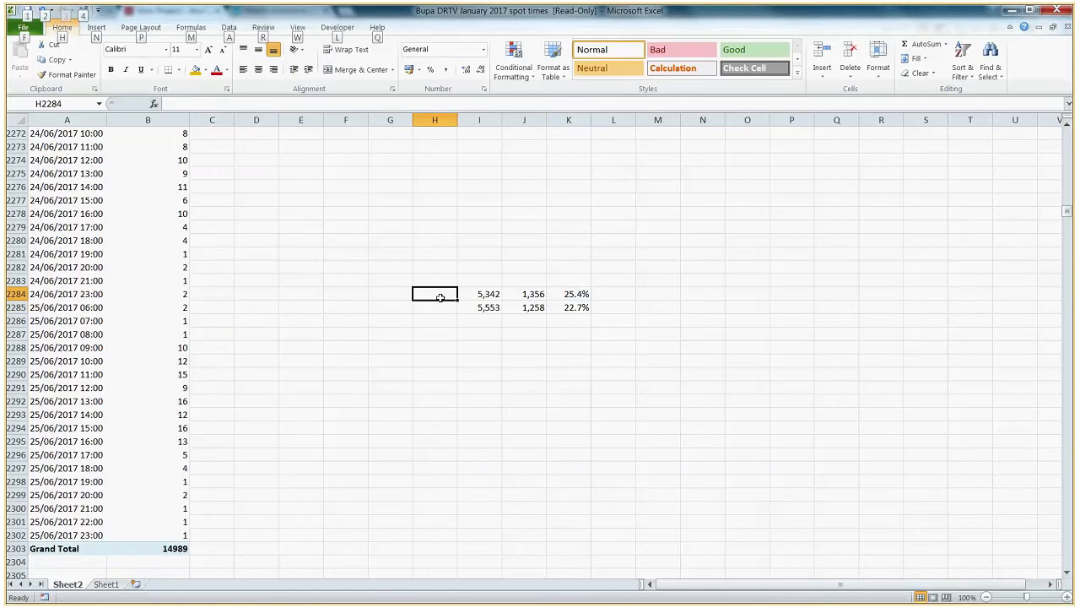
pyautogui.press('p')
pyautogui.press('r')
pyautogui.press('s')
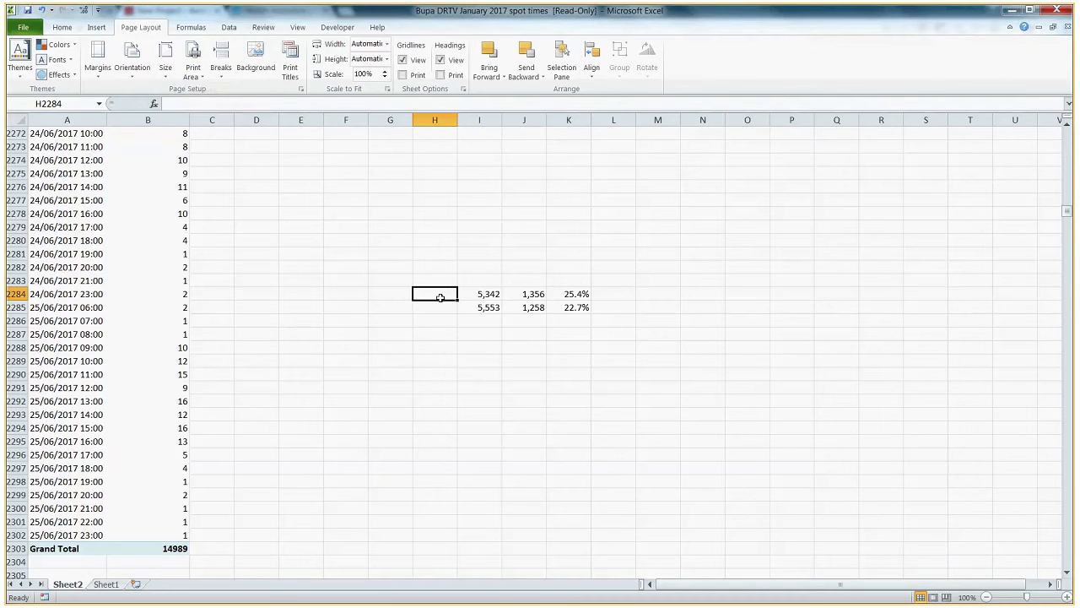
pyautogui.press('alt')
pyautogui.press('p')
pyautogui.write('rs')
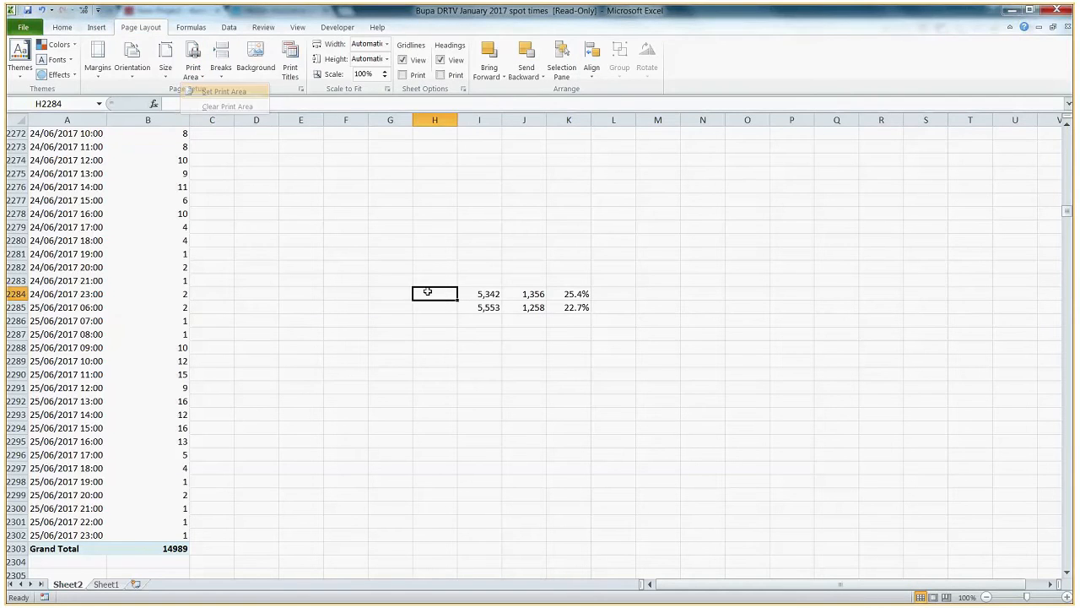
# Label the two rows "products" in H2284 and "homepage" in H2285
pyautogui.write('products')
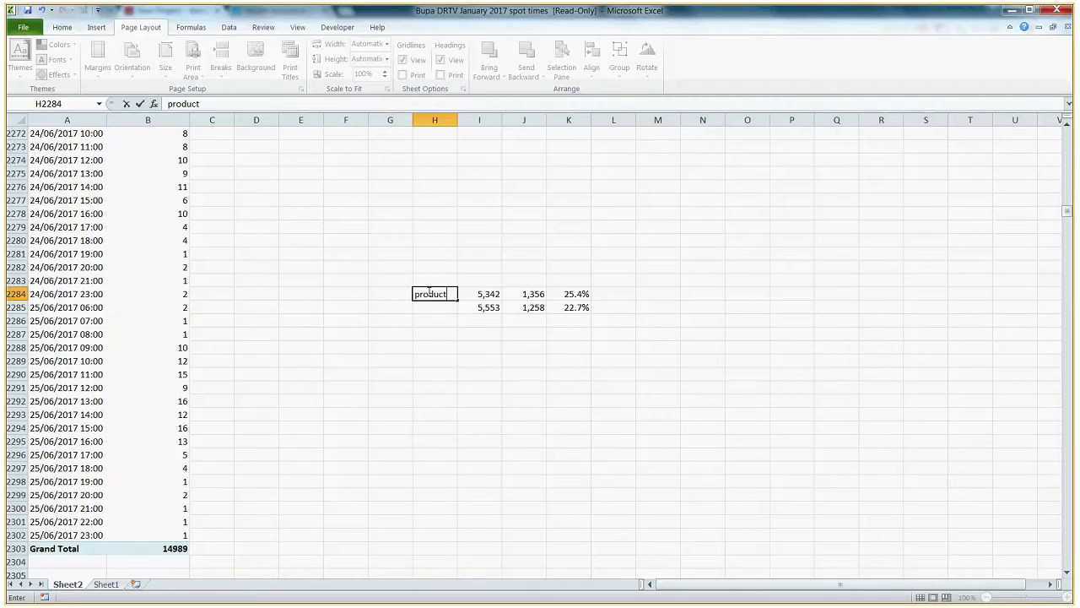
pyautogui.press('Return')
pyautogui.write('homepage')
pyautogui.press('Return')
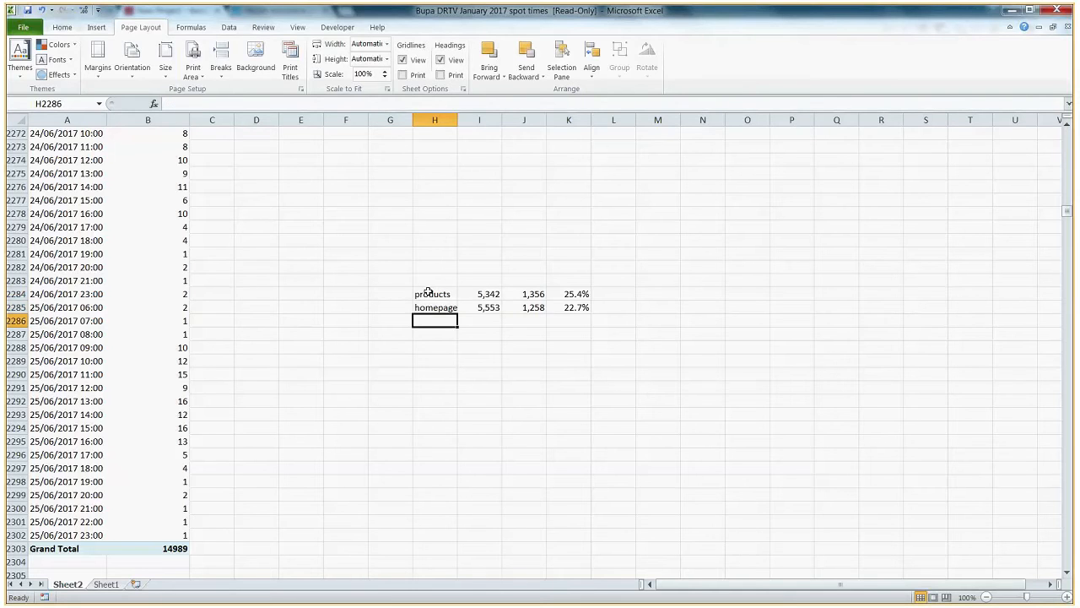
# Try to enter a formula in K2286 that divides the homepage call rate by the products call rate
pyautogui.press('Right')
pyautogui.press('Right')
pyautogui.press('Right')
pyautogui.write('=')
pyautogui.press('Up')
pyautogui.write('/')
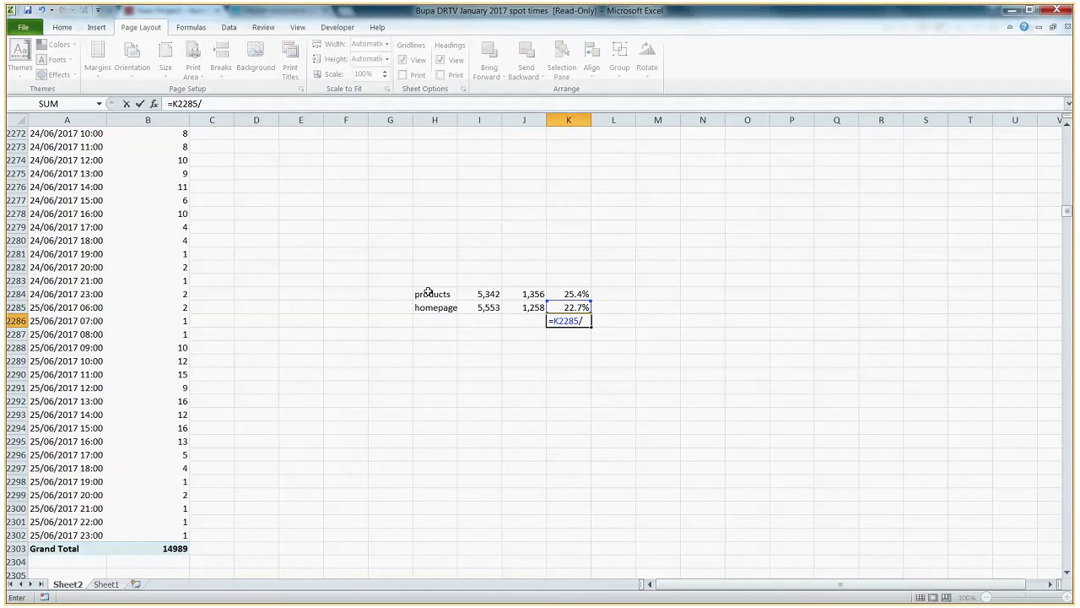
pyautogui.press('Up')
pyautogui.press('Up')
pyautogui.write('1')
pyautogui.press('Return')
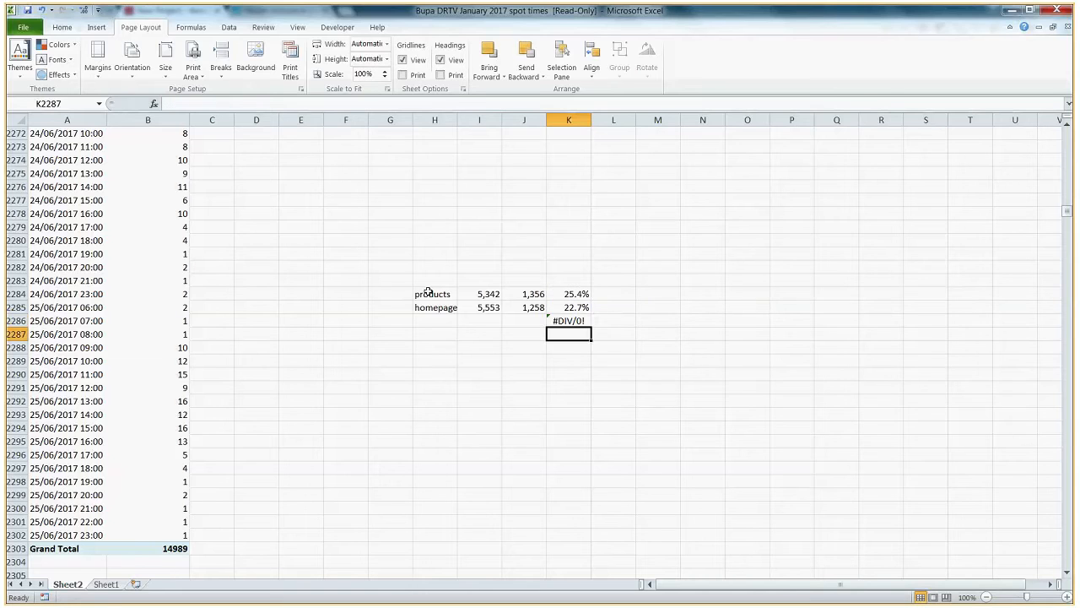
# Enter =K2285/K2284-1 in K2286 for the relative difference, format it as a percentage, and clear the cell
pyautogui.press('Up')
pyautogui.write('=')
pyautogui.press('Up')
pyautogui.write('/')
pyautogui.press('Up')
pyautogui.press('Up')
pyautogui.write('-1')
pyautogui.press('Return')
pyautogui.press('Up')
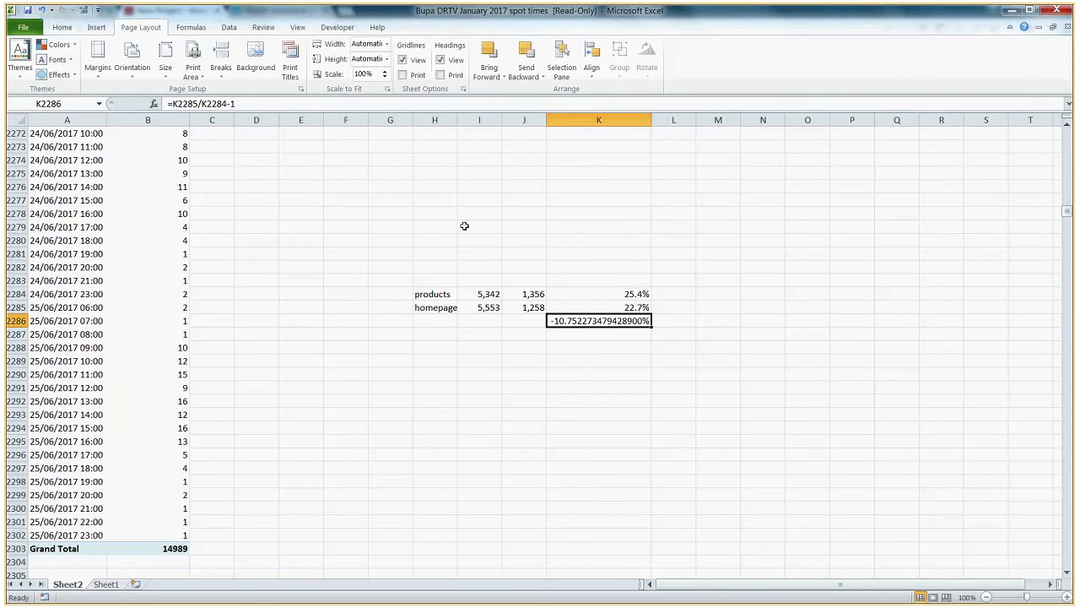
pyautogui.scroll(2, 436, 71)
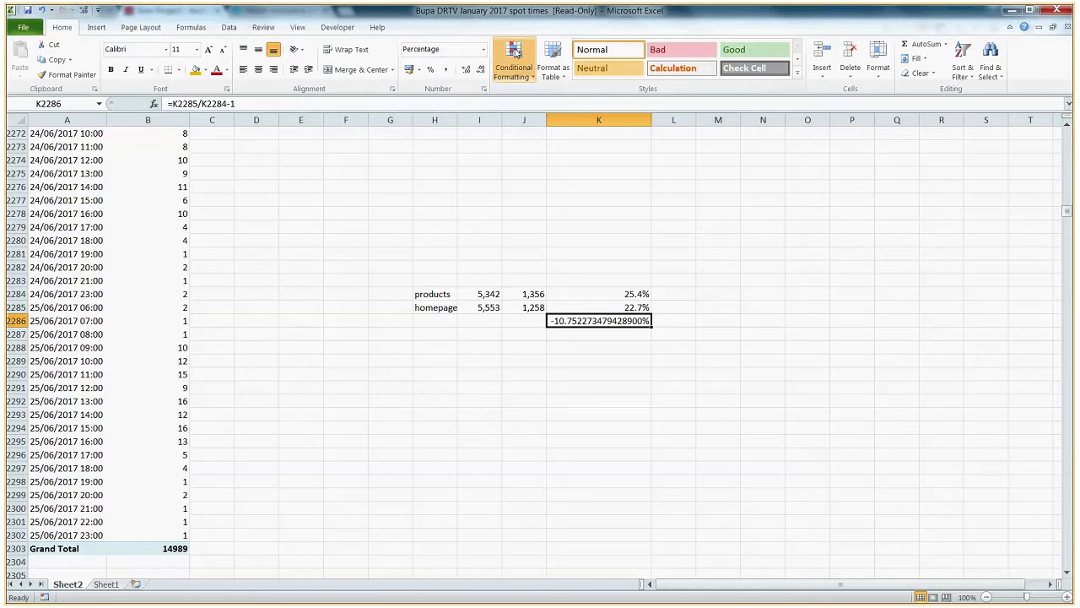
pyautogui.click(431, 69)
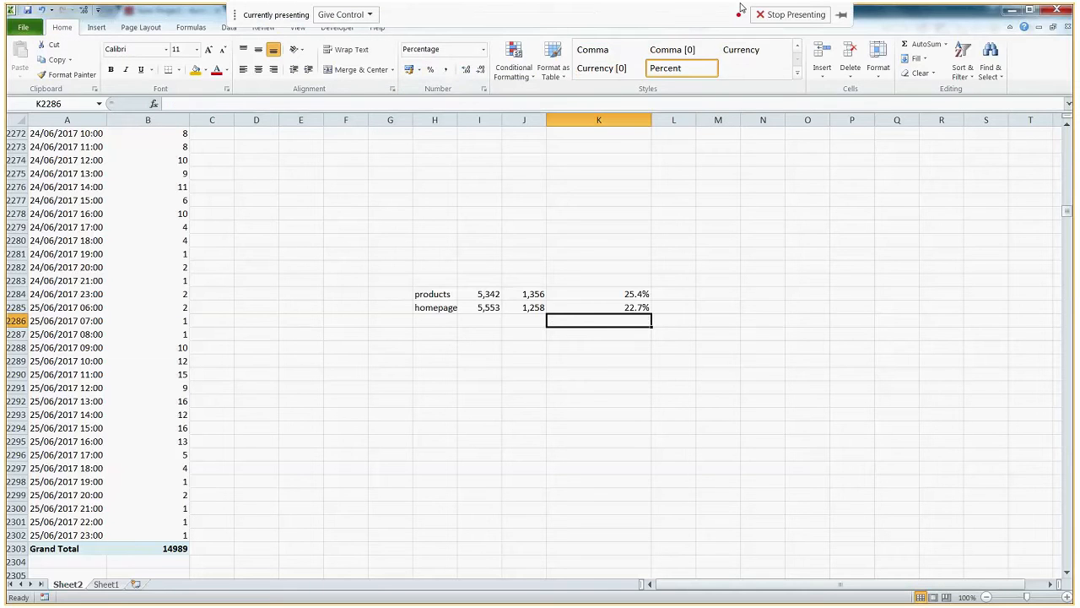
pyautogui.press('Up')
# Switch back to the Adobe Analytics project and open the RT- BBY Calls (visit) segment for editing
pyautogui.moveTo(922, 7); pyautogui.dragTo(825, 135)
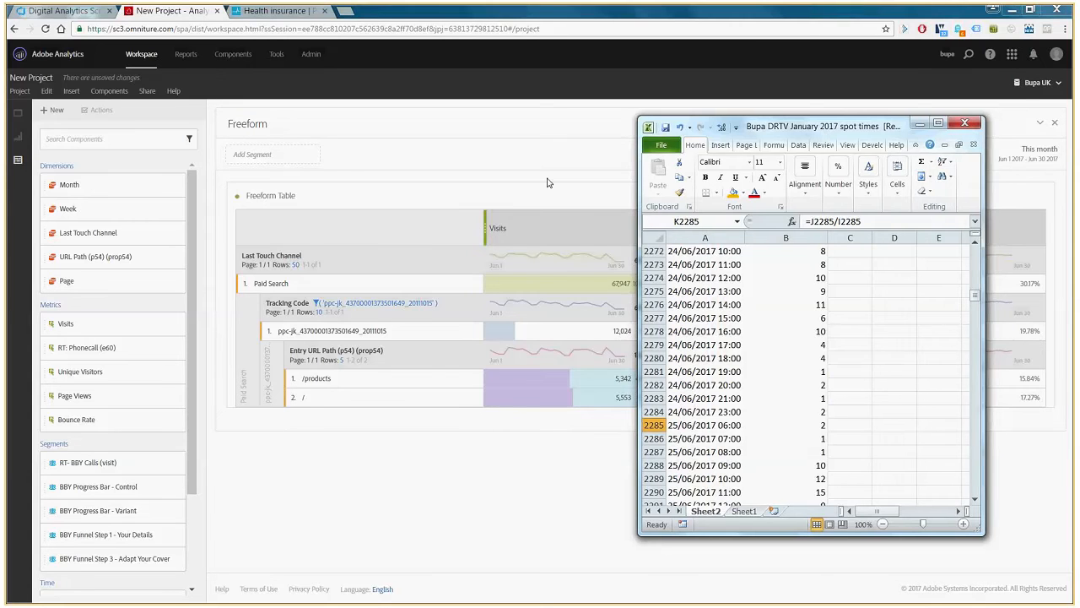
pyautogui.click(547, 182)
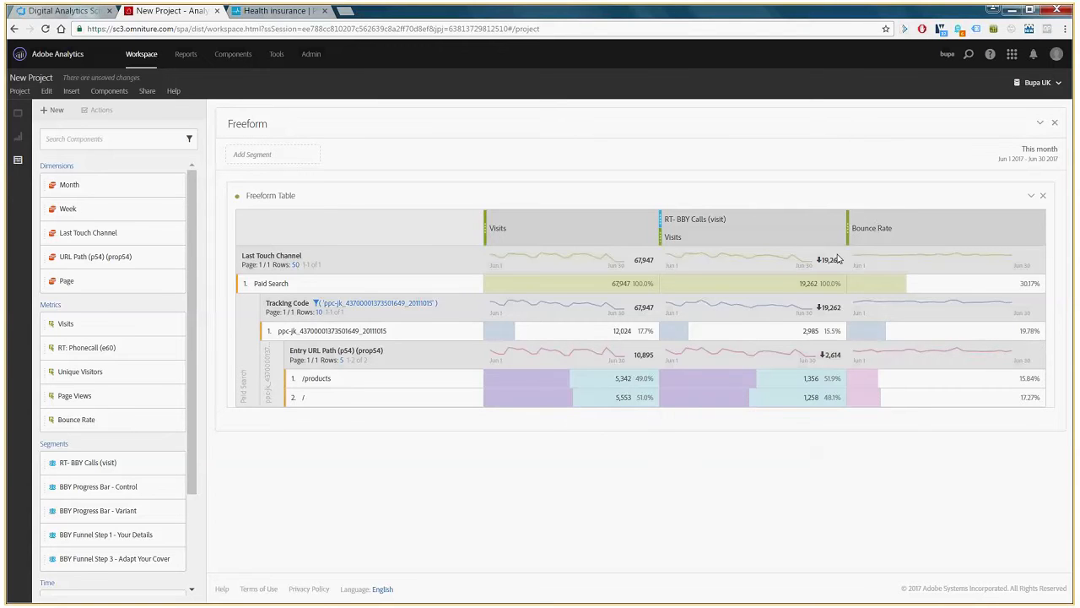
pyautogui.moveTo(827, 223)
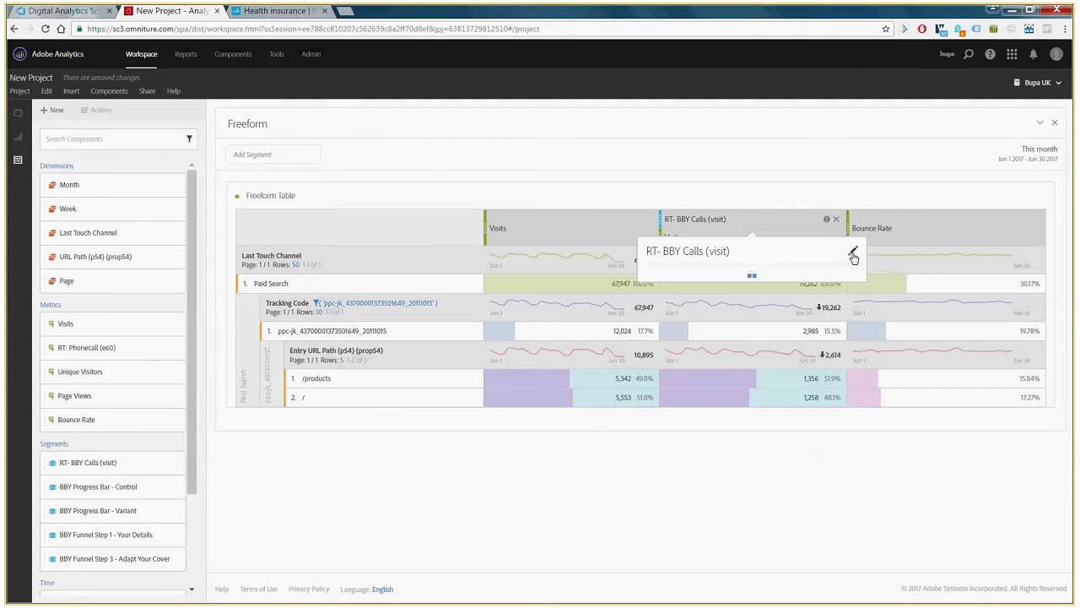
pyautogui.click(853, 255)
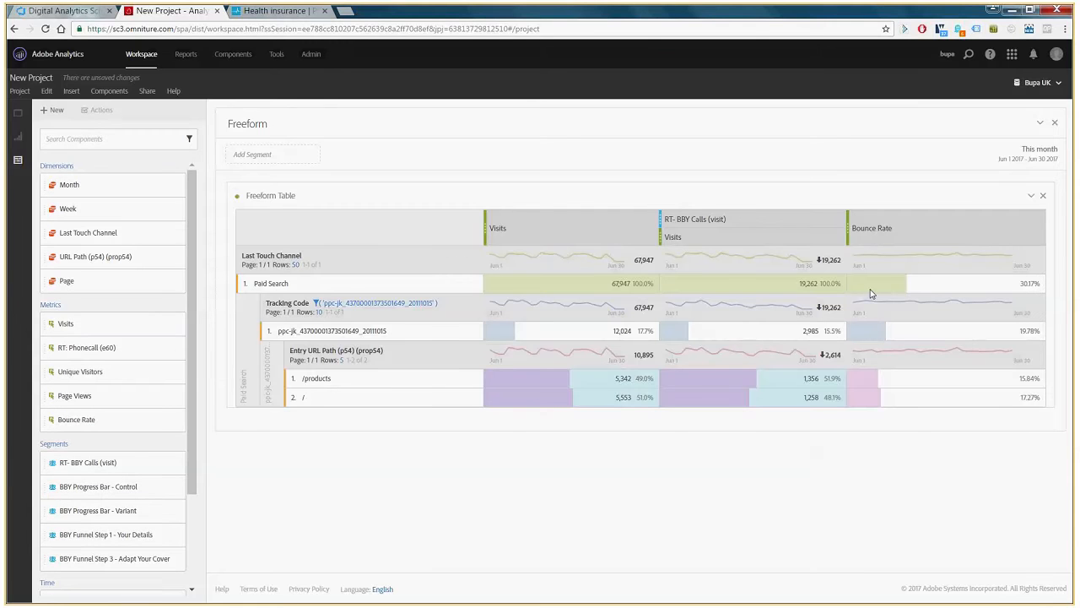
pyautogui.moveTo(830, 221)
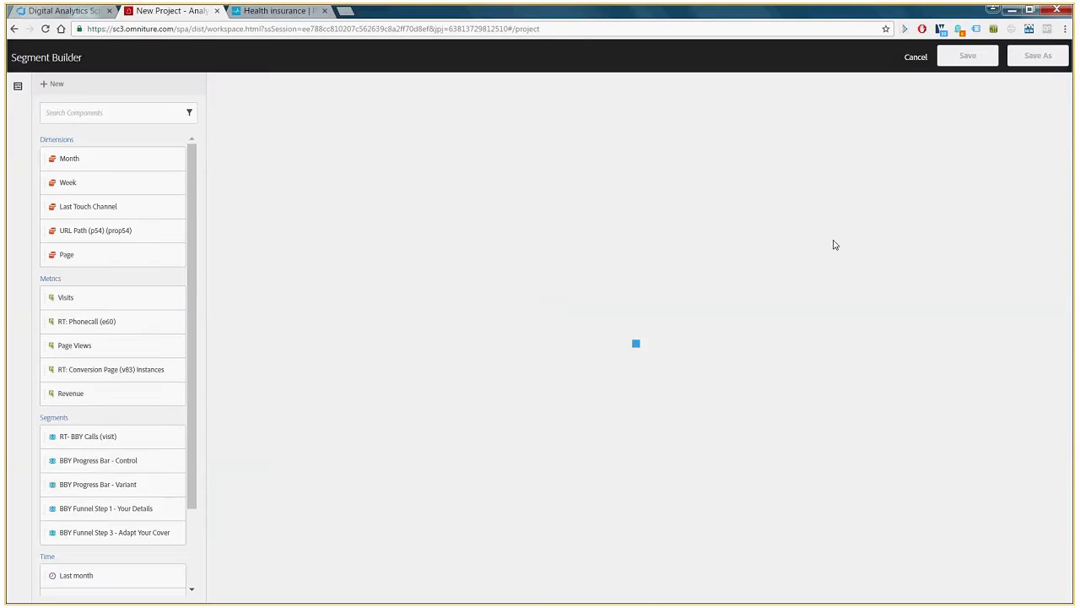
# Set the segment's container to Visitor and save it as a new segment titled "RT- BBY Calls (visitor)"
pyautogui.click(260, 278)
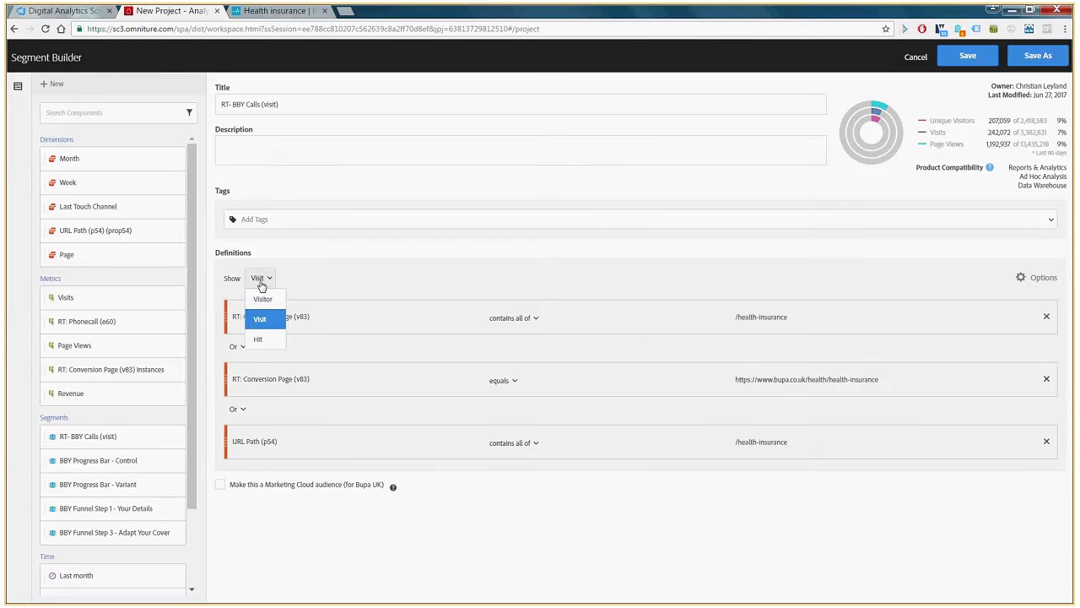
pyautogui.click(262, 299)
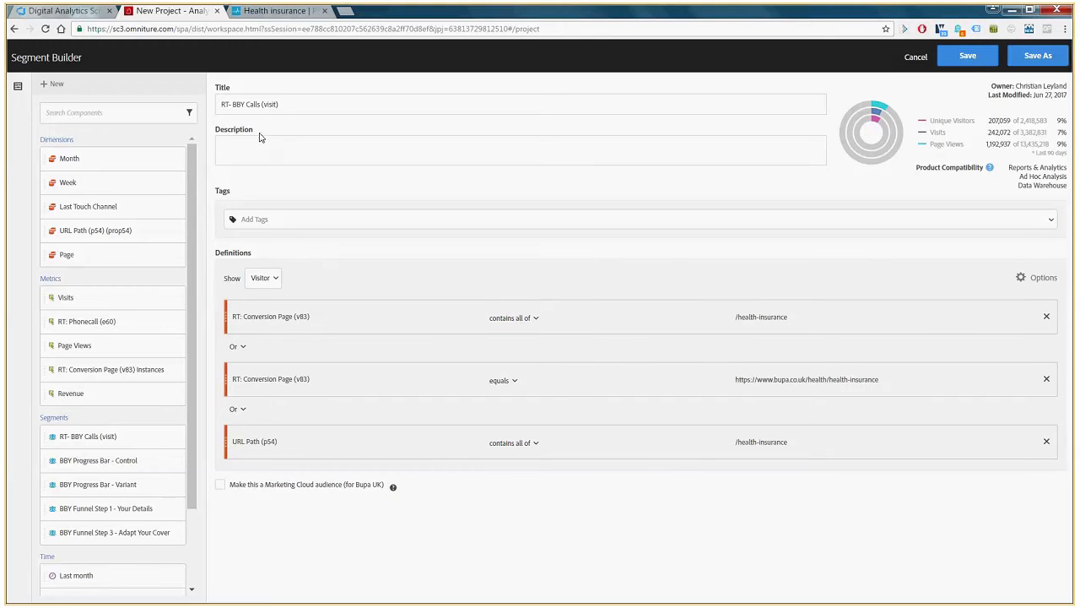
pyautogui.click(272, 106)
pyautogui.press('BackSpace')
pyautogui.press('BackSpace')
pyautogui.press('BackSpace')
pyautogui.press('BackSpace')
pyautogui.press('BackSpace')
pyautogui.write('isitor)')
pyautogui.doubleClick(280, 107)
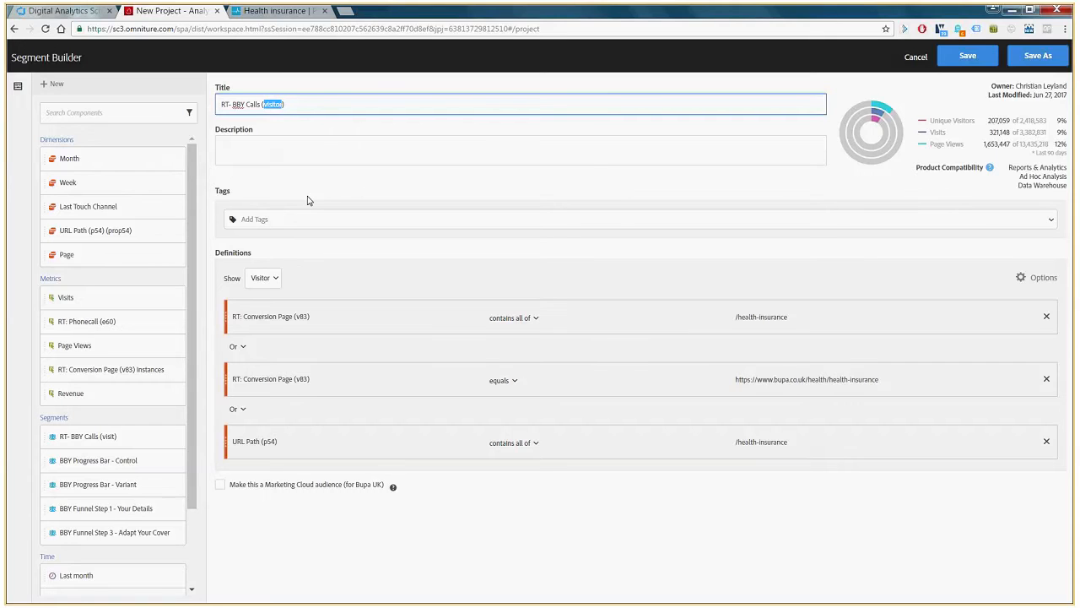
pyautogui.click(396, 209)
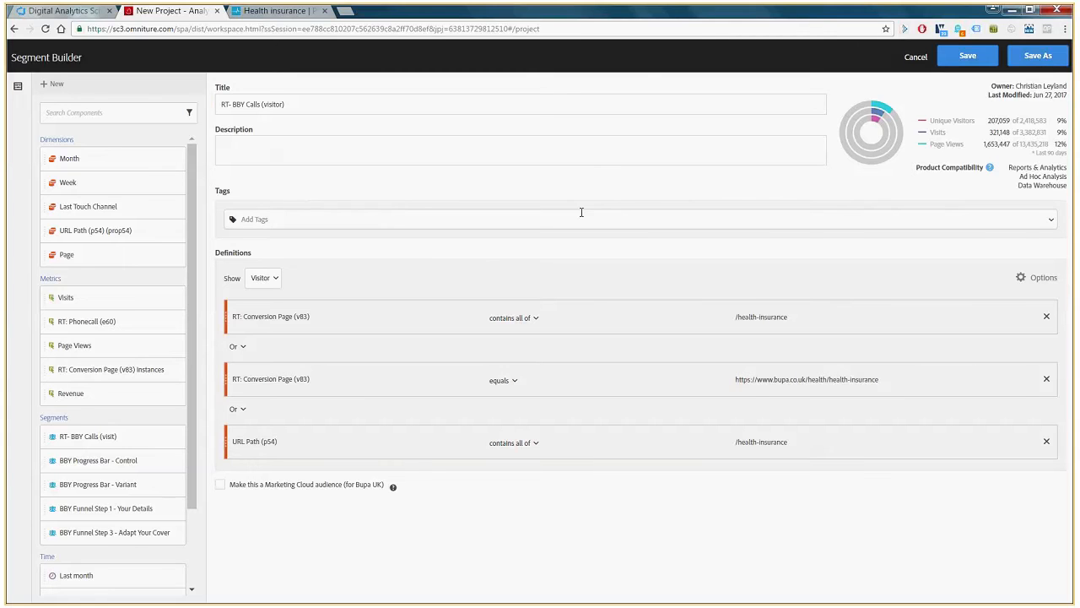
pyautogui.click(1050, 64)
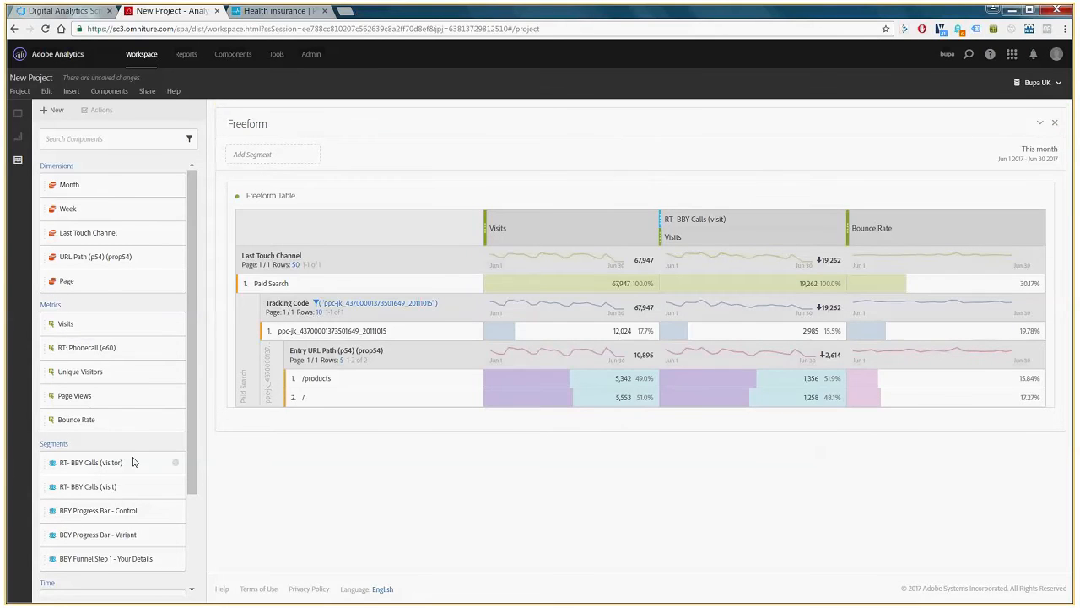
# Add a Visits column segmented by RT- BBY Calls (visitor) before Bounce Rate, and select its /products and homepage values
pyautogui.moveTo(133, 461); pyautogui.dragTo(830, 222)
pyautogui.moveTo(111, 327); pyautogui.dragTo(783, 240)
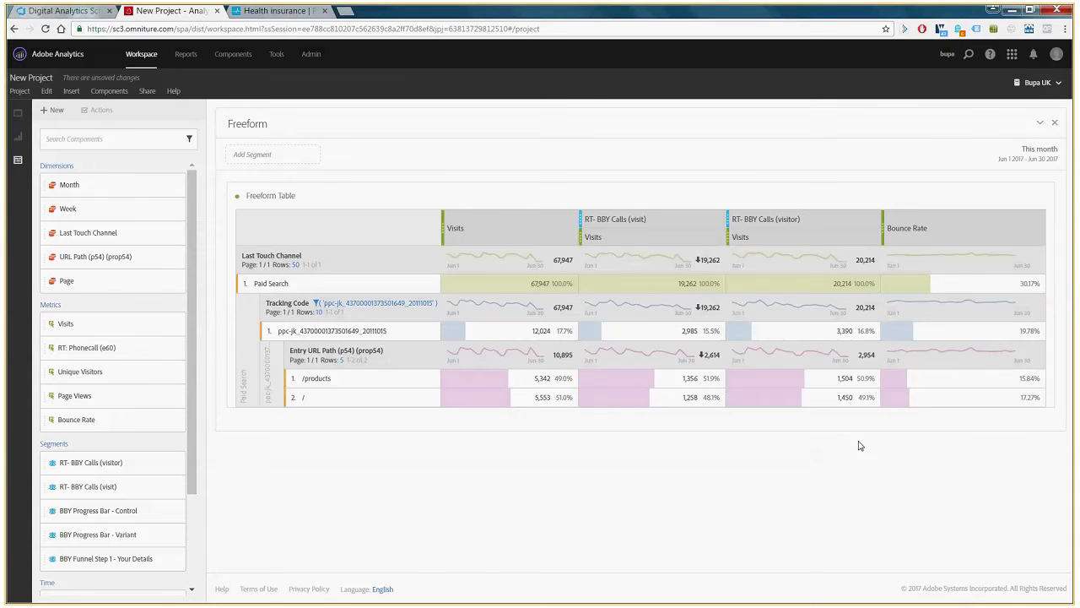
pyautogui.moveTo(838, 385); pyautogui.dragTo(840, 401)
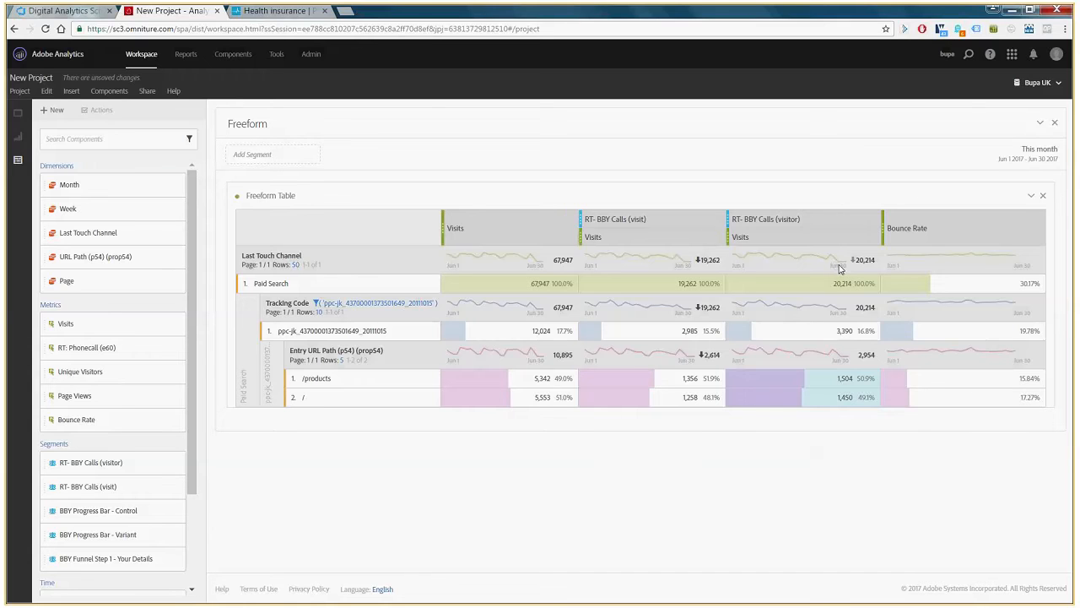
# Search the components for "bby leads" and replace the RT- BBY Calls (visitor) segment in the table with BBY Leads
pyautogui.click(131, 140)
pyautogui.write('bby leads')
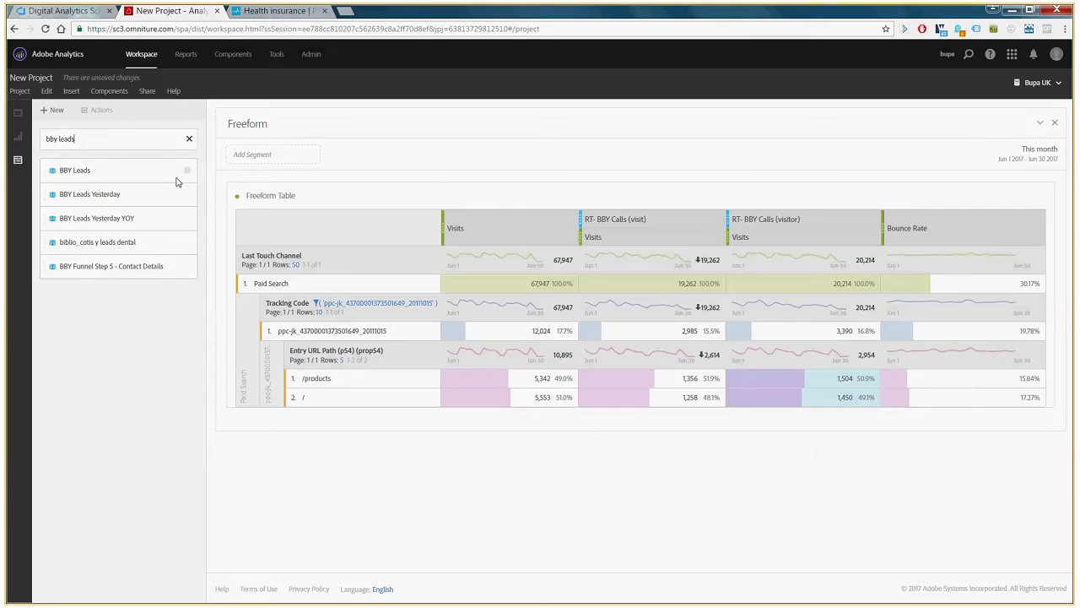
pyautogui.moveTo(190, 175)
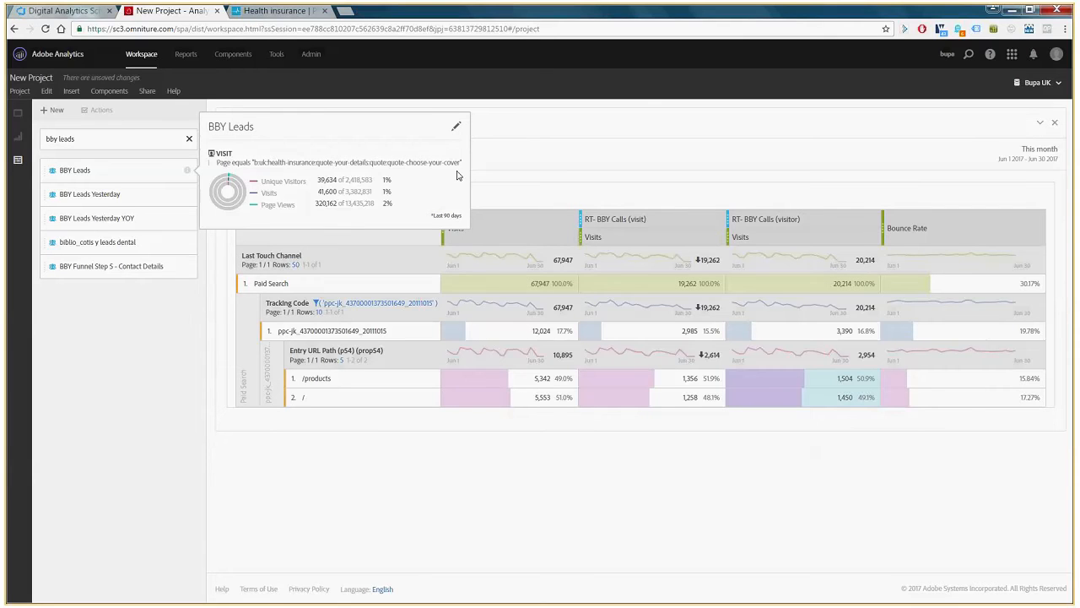
pyautogui.moveTo(358, 165); pyautogui.dragTo(787, 217)
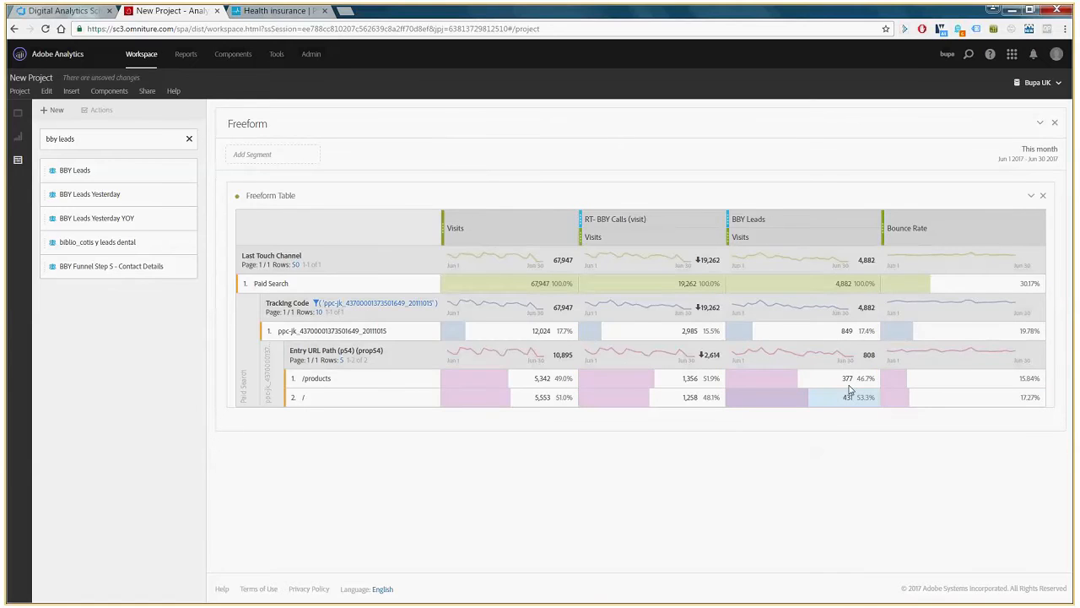
# Compare visits, calls and BBY leads between the /products and homepage entry rows under the tracking code
pyautogui.moveTo(849, 384); pyautogui.dragTo(542, 385)
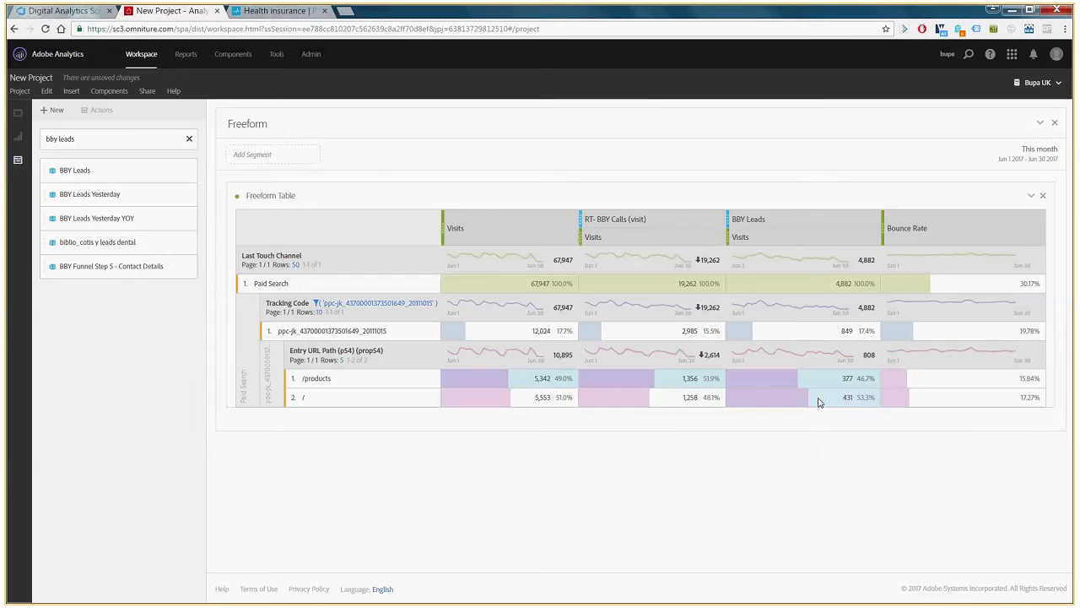
pyautogui.click(380, 382)
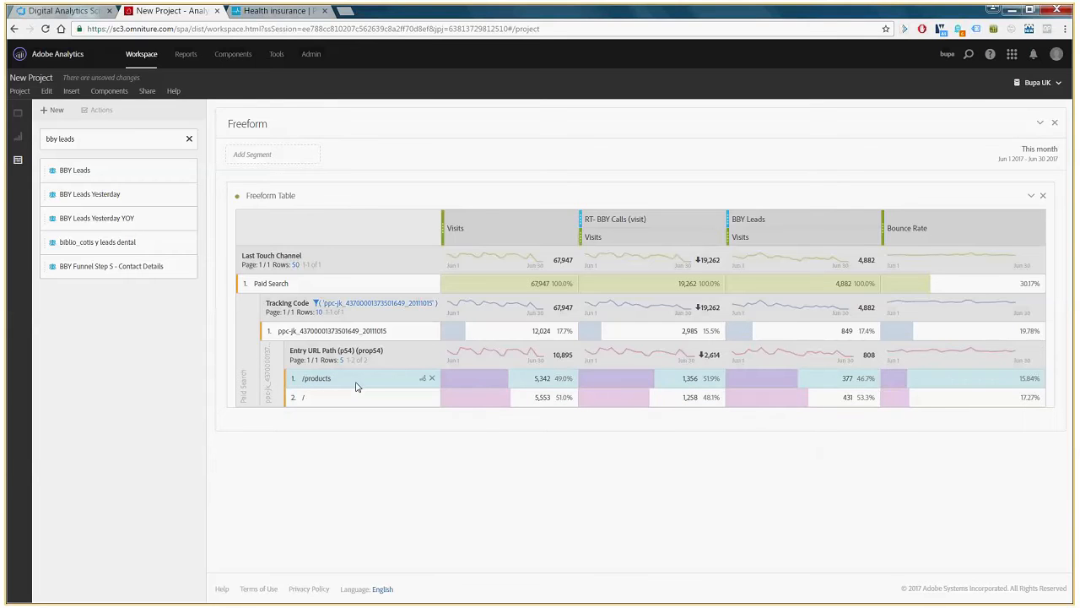
pyautogui.click(339, 335)
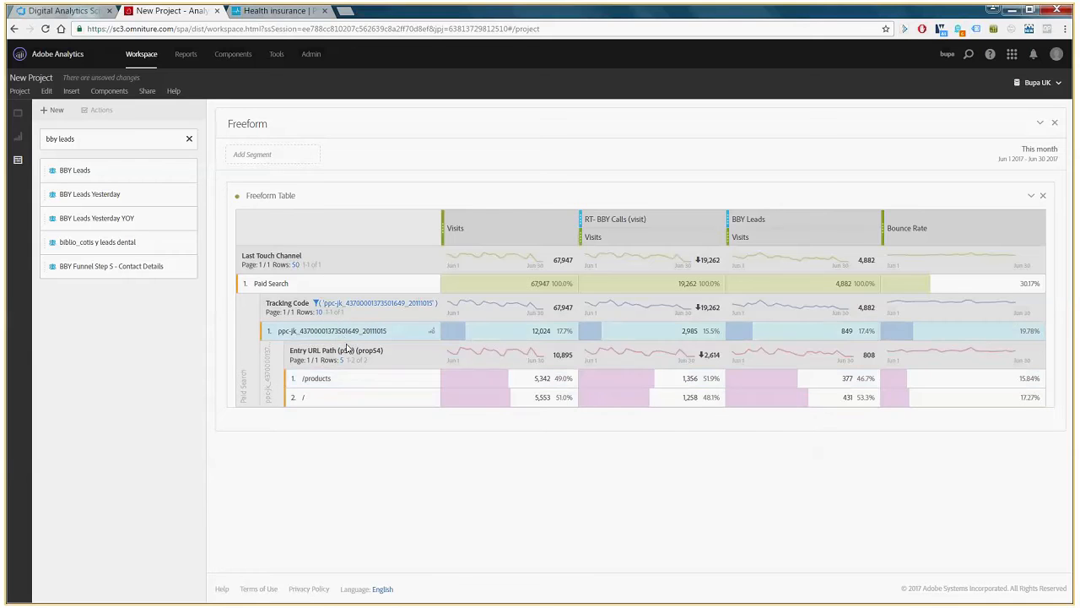
pyautogui.click(379, 400)
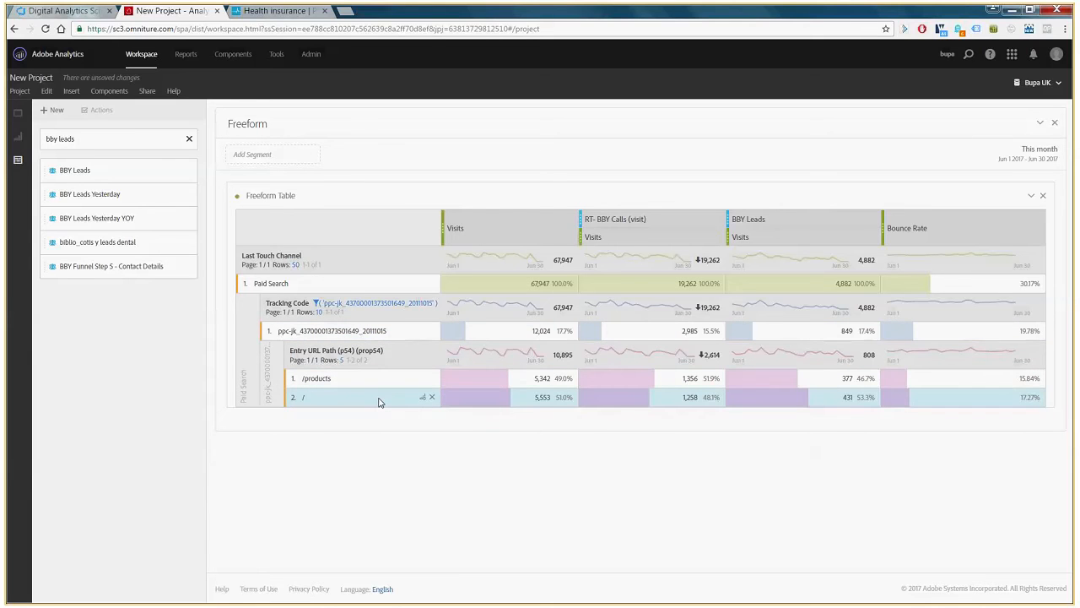
pyautogui.click(340, 335)
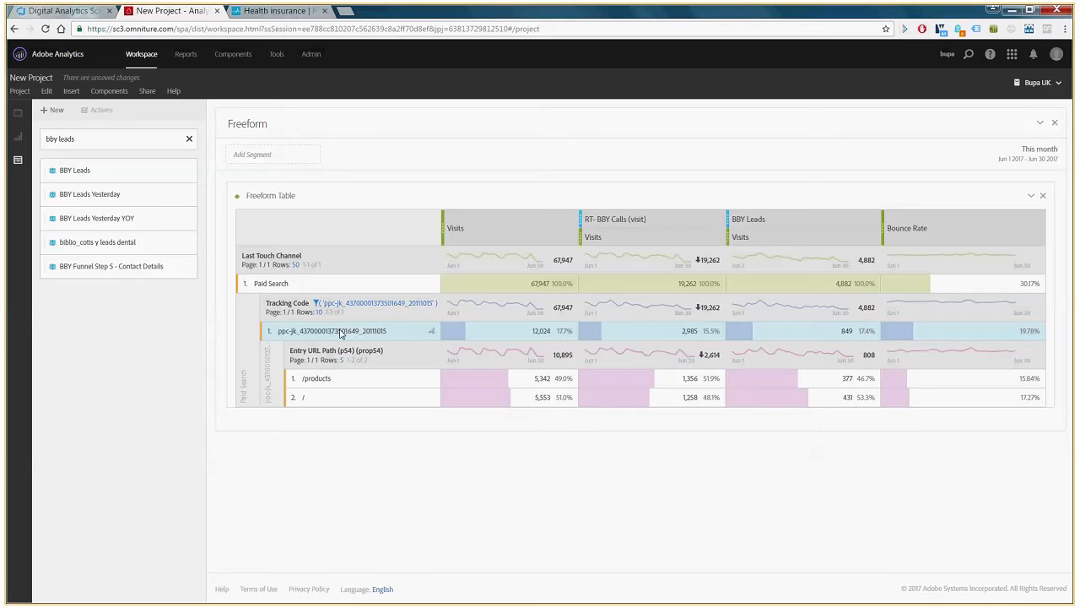
pyautogui.click(347, 378)
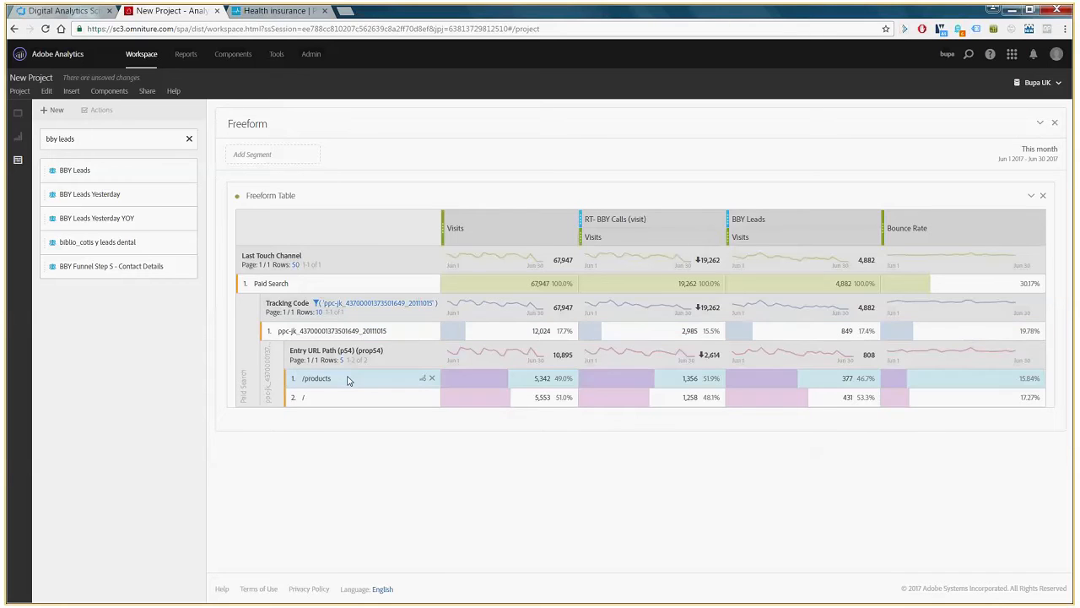
pyautogui.click(694, 377)
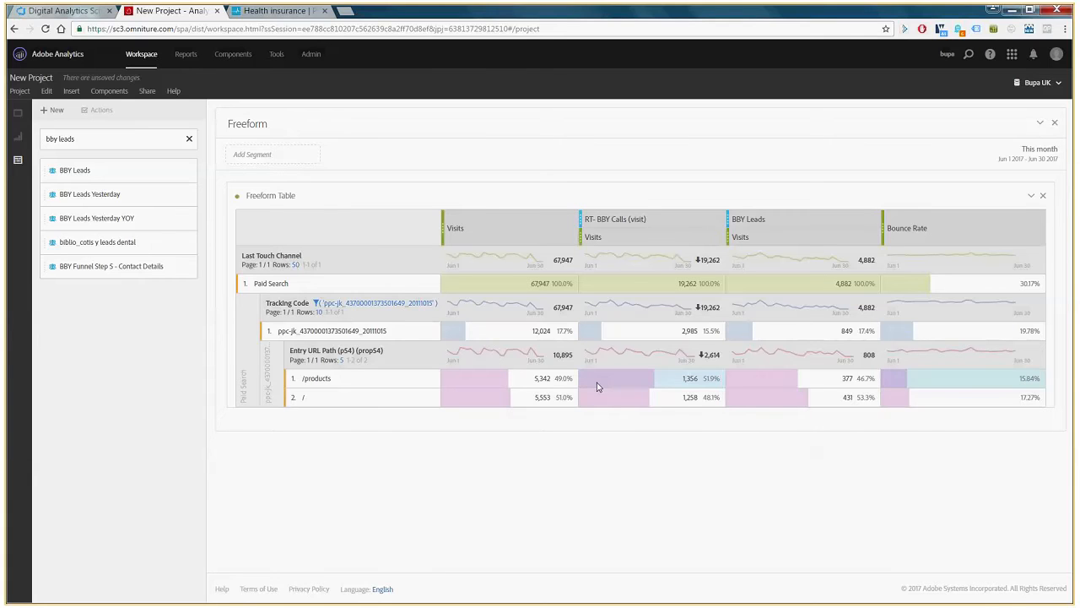
# Bring up the row options for the /products entry path, down to the segment and display choices
pyautogui.click(354, 379)
pyautogui.rightClick(355, 381)
pyautogui.moveTo(429, 490); pyautogui.dragTo(429, 544)
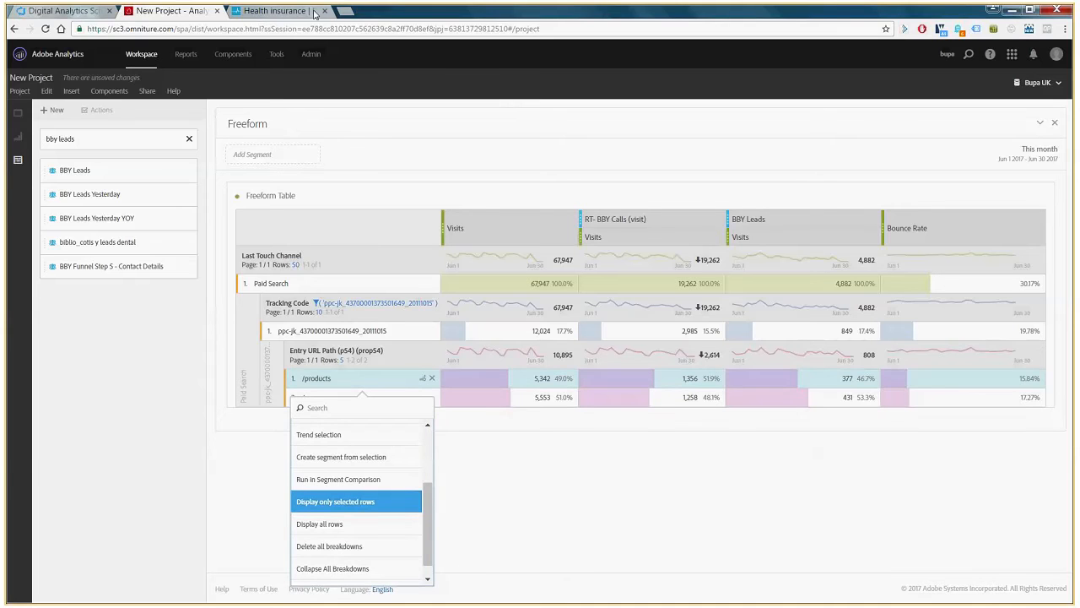
pyautogui.click(279, 10)
pyautogui.moveTo(171, 29); pyautogui.dragTo(933, 53)
pyautogui.press('Delete')
pyautogui.write('products')
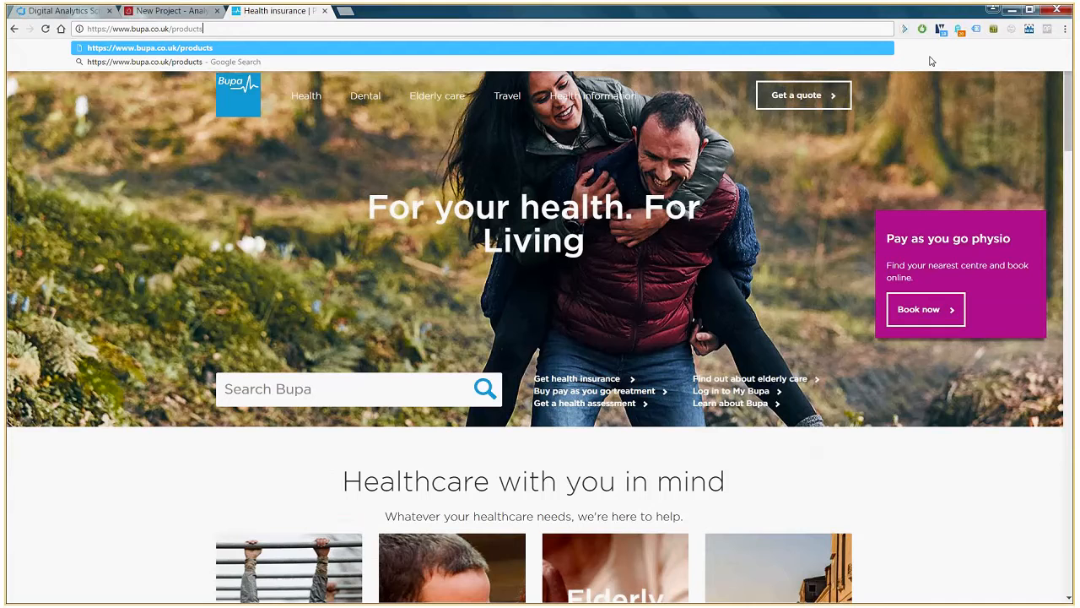
pyautogui.press('Return')
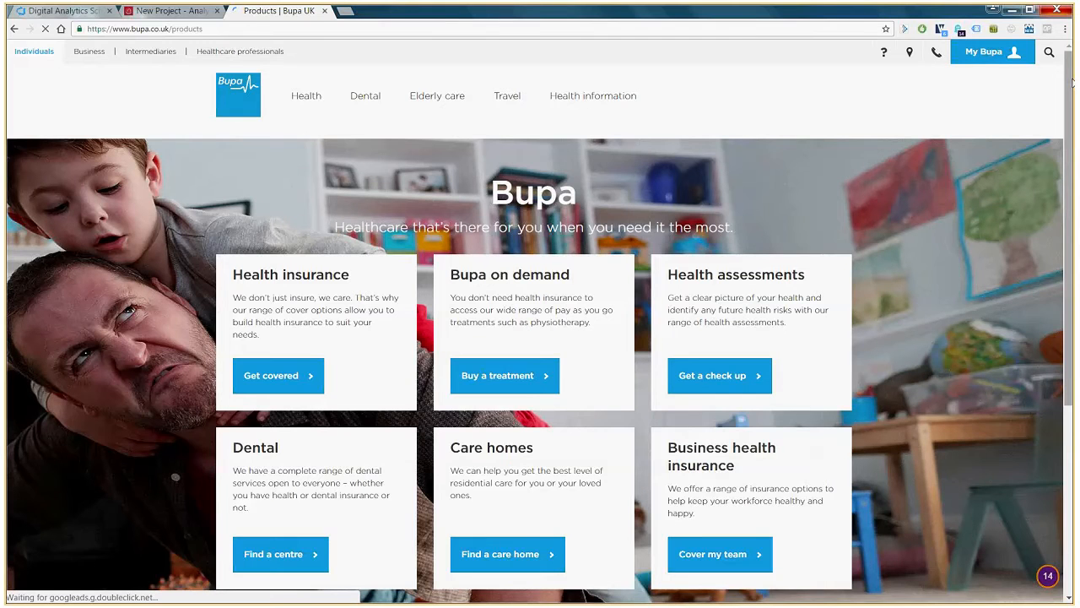
pyautogui.moveTo(1072, 82); pyautogui.dragTo(1074, 180)
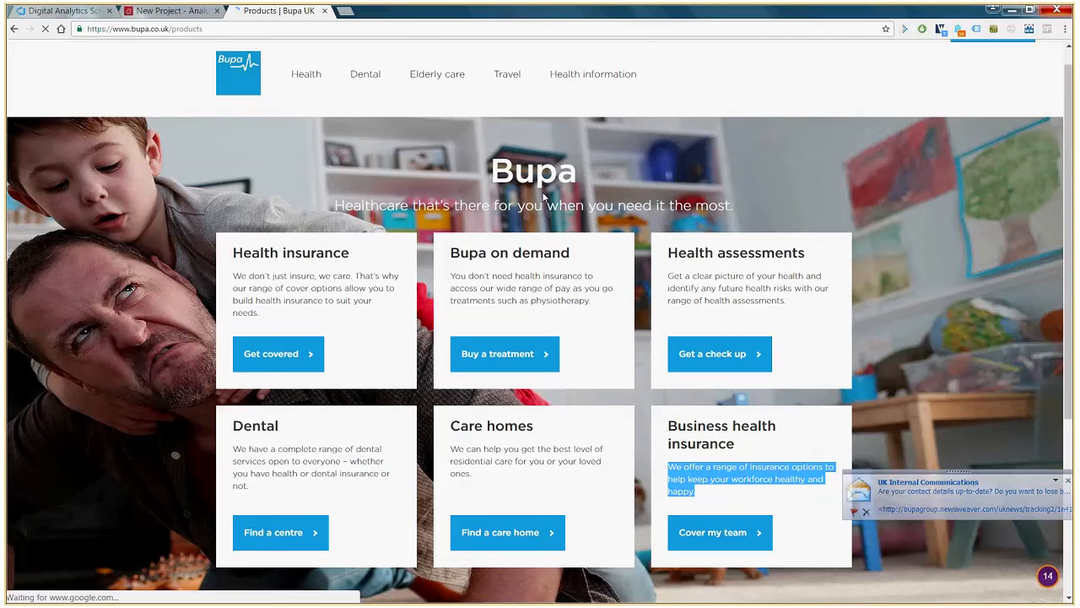
# Return to Adobe Analytics, create a segment from the /products row, and take the Bupa site back to its tracked homepage
pyautogui.click(186, 18)
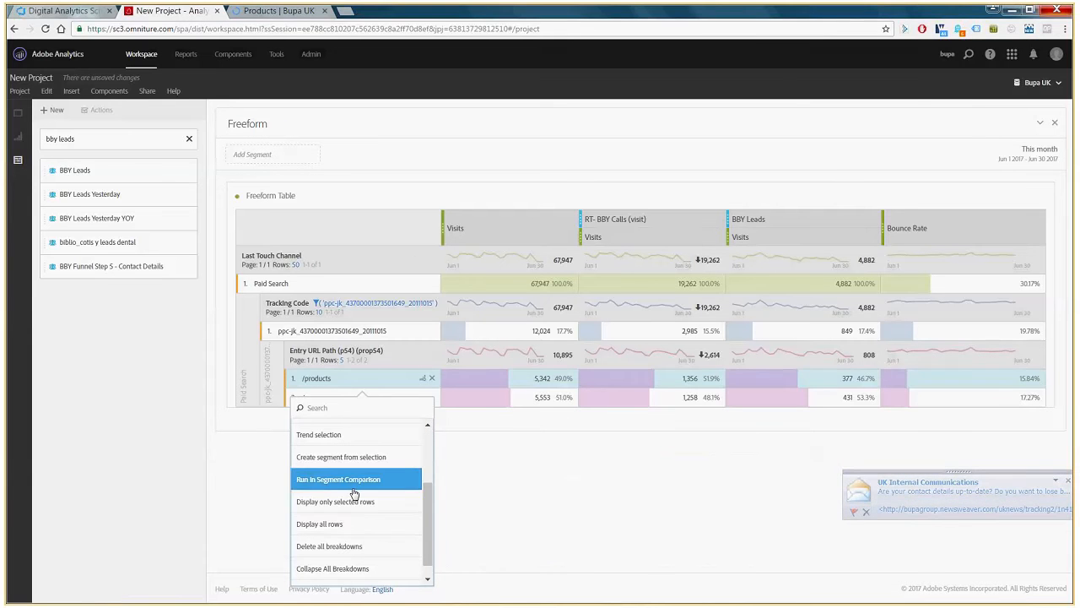
pyautogui.click(365, 456)
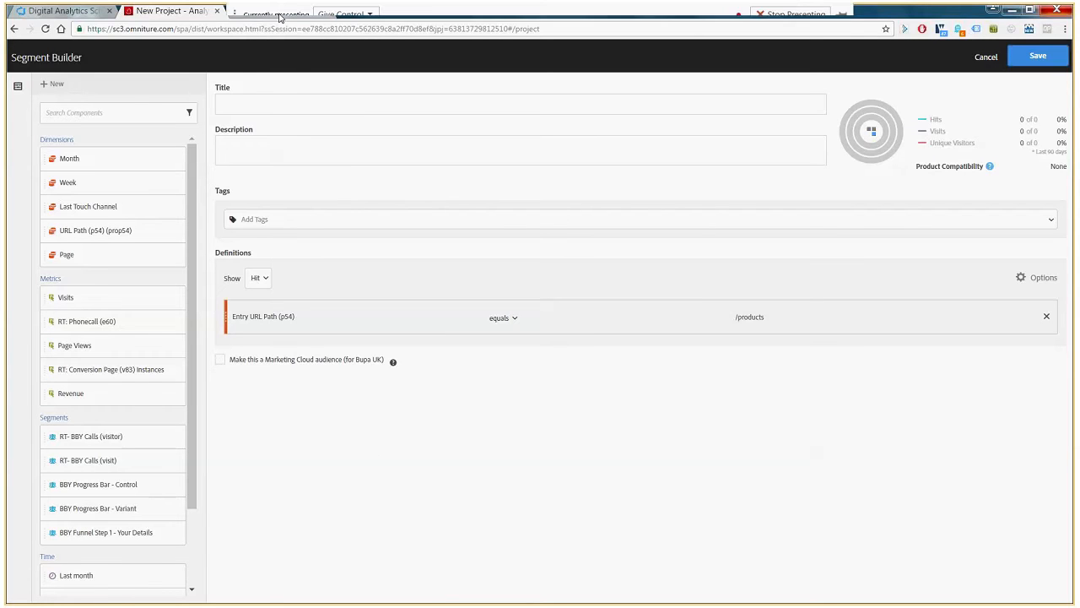
pyautogui.click(279, 11)
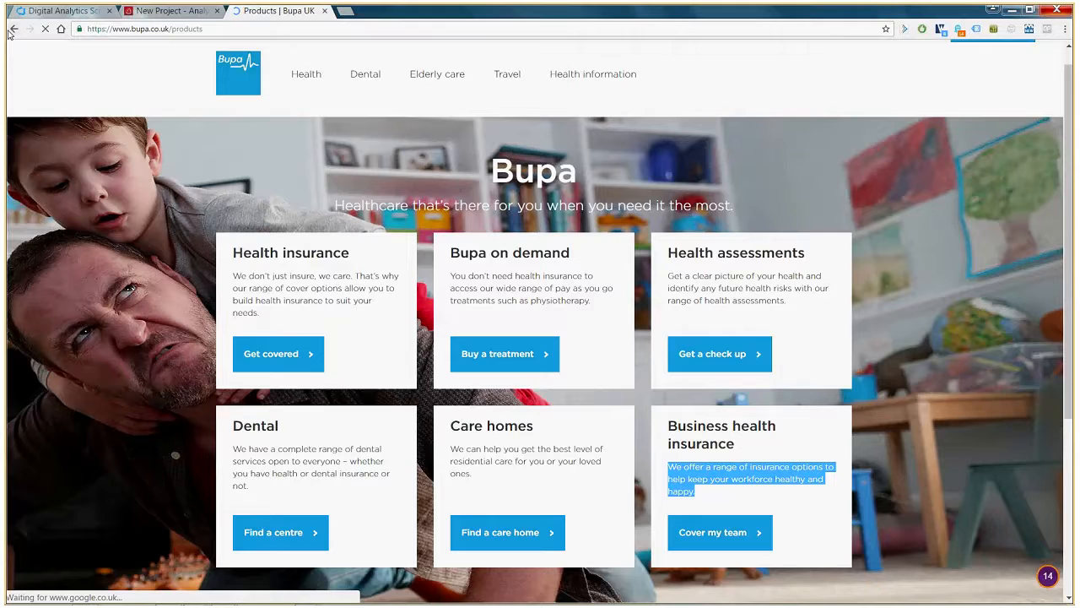
pyautogui.hotkey('ctrl', 'shift', 'Tab')
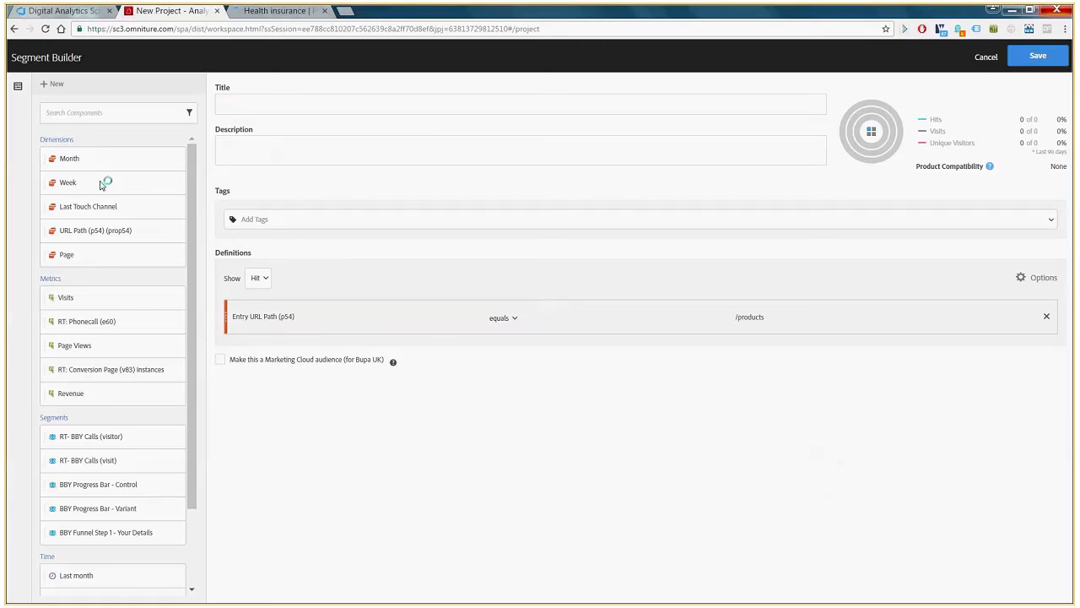
# Find the Tracking Code dimension and add it as a second condition in the segment definition
pyautogui.write('tr')
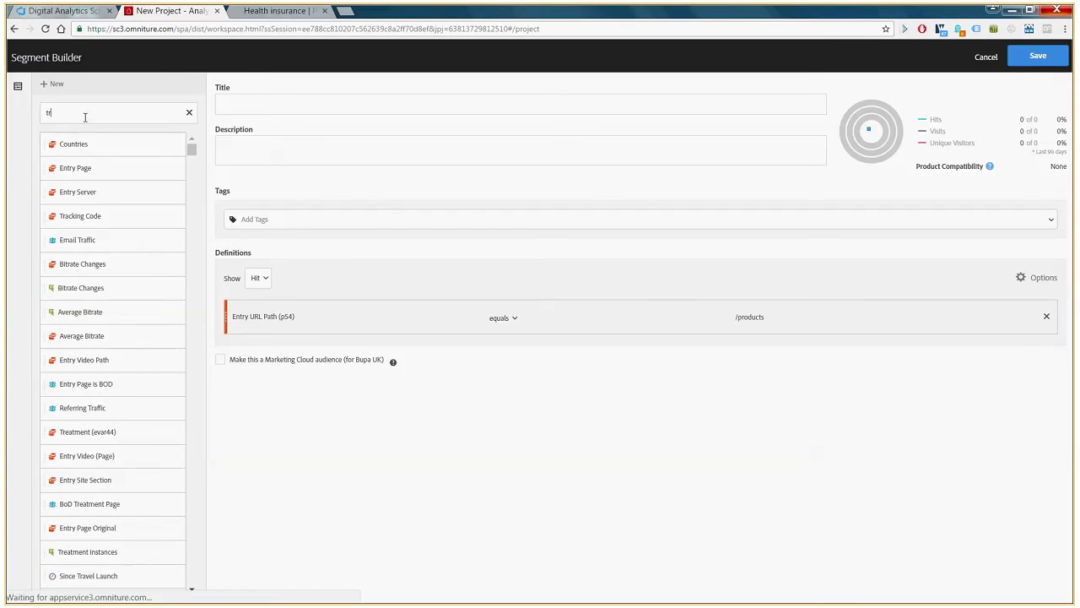
pyautogui.write('acking')
pyautogui.moveTo(84, 145); pyautogui.dragTo(282, 337)
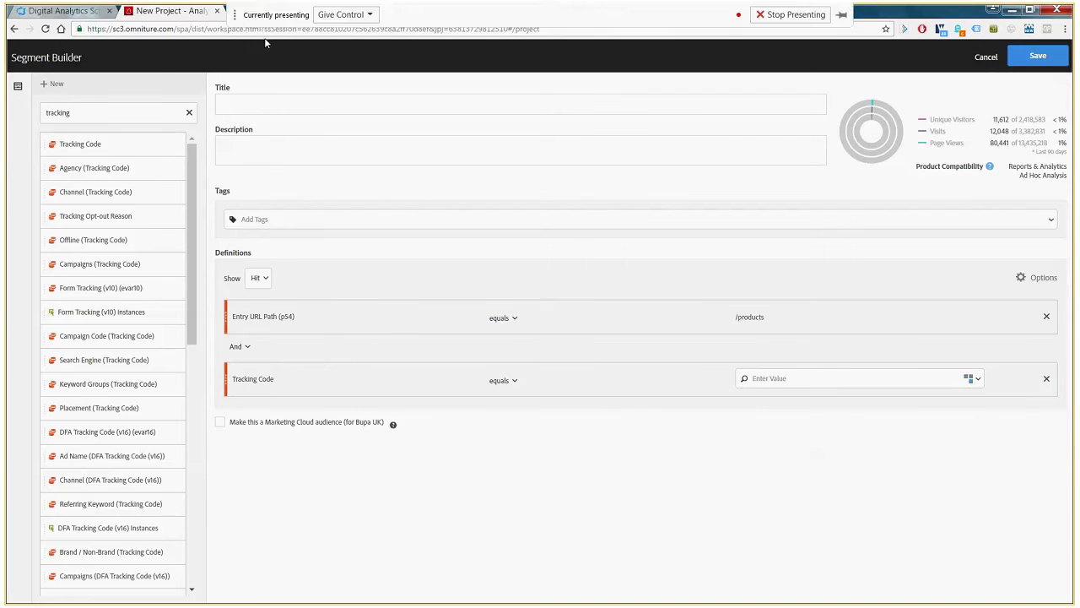
pyautogui.click(272, 10)
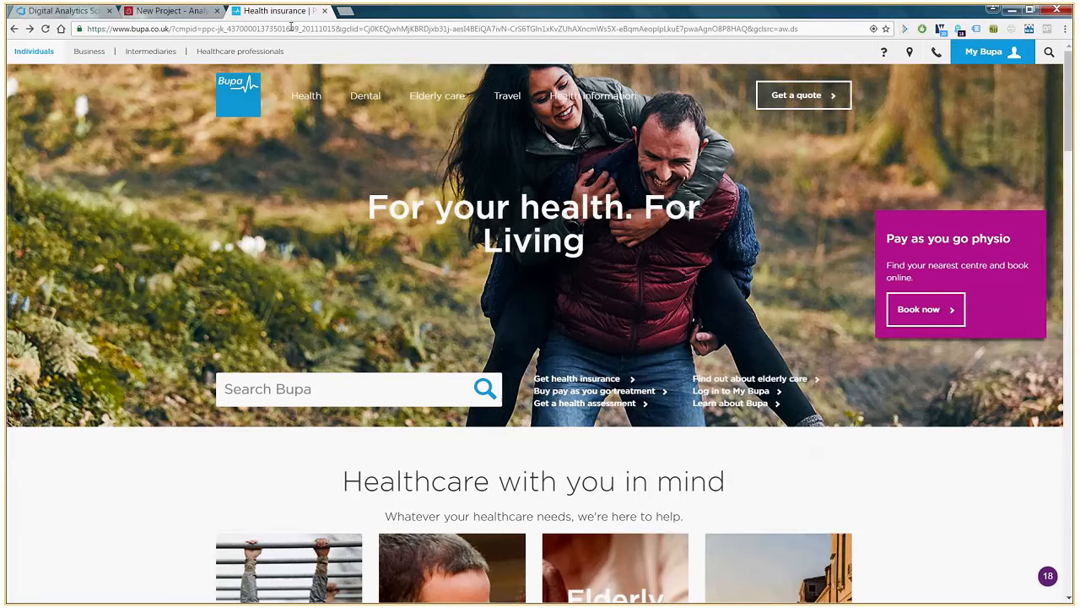
pyautogui.moveTo(175, 29); pyautogui.dragTo(337, 33)
pyautogui.hotkey('ctrl', 'c')
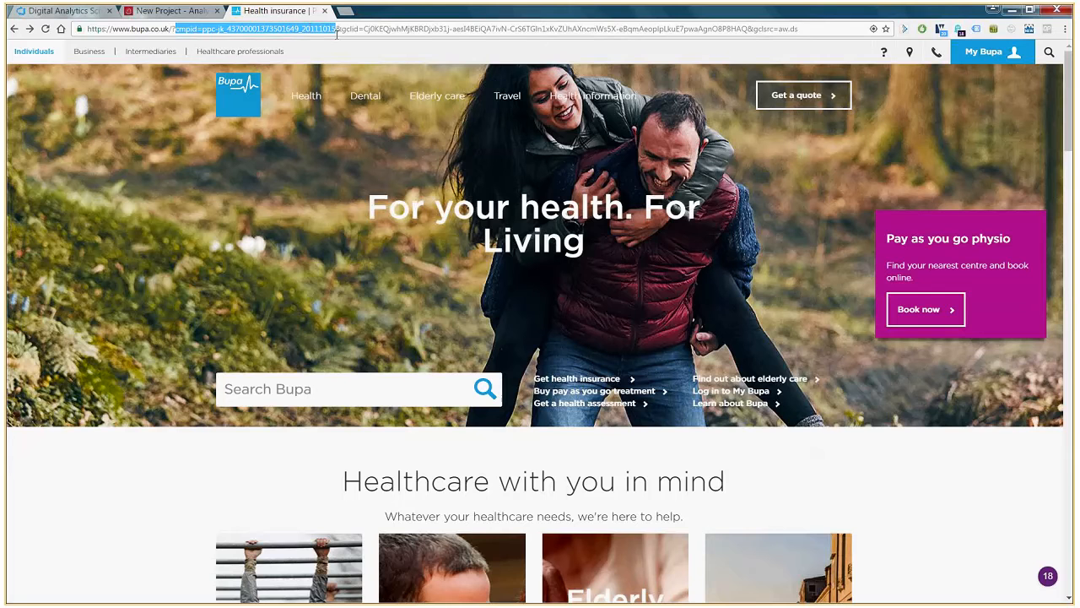
pyautogui.click(177, 11)
pyautogui.click(760, 380)
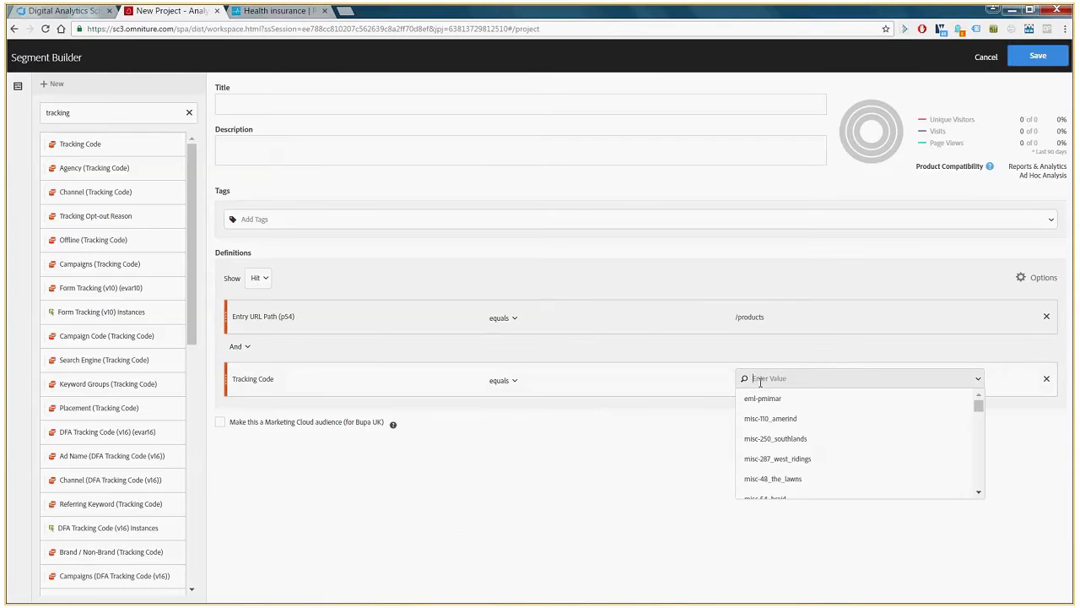
pyautogui.hotkey('ctrl', 'v')
pyautogui.doubleClick(759, 379)
pyautogui.press('Delete')
pyautogui.press('Delete')
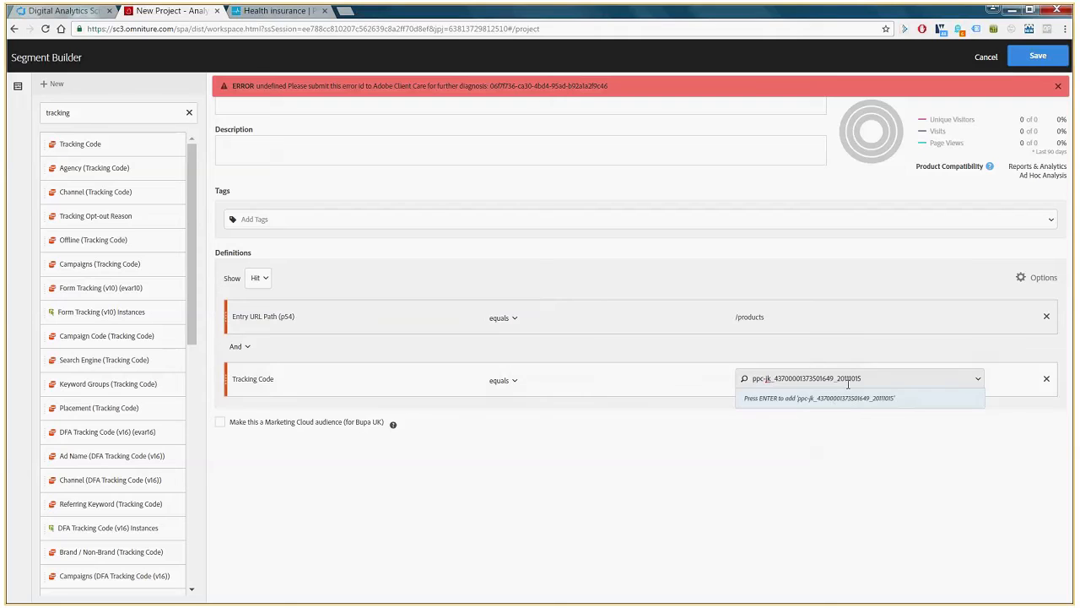
pyautogui.press('Return')
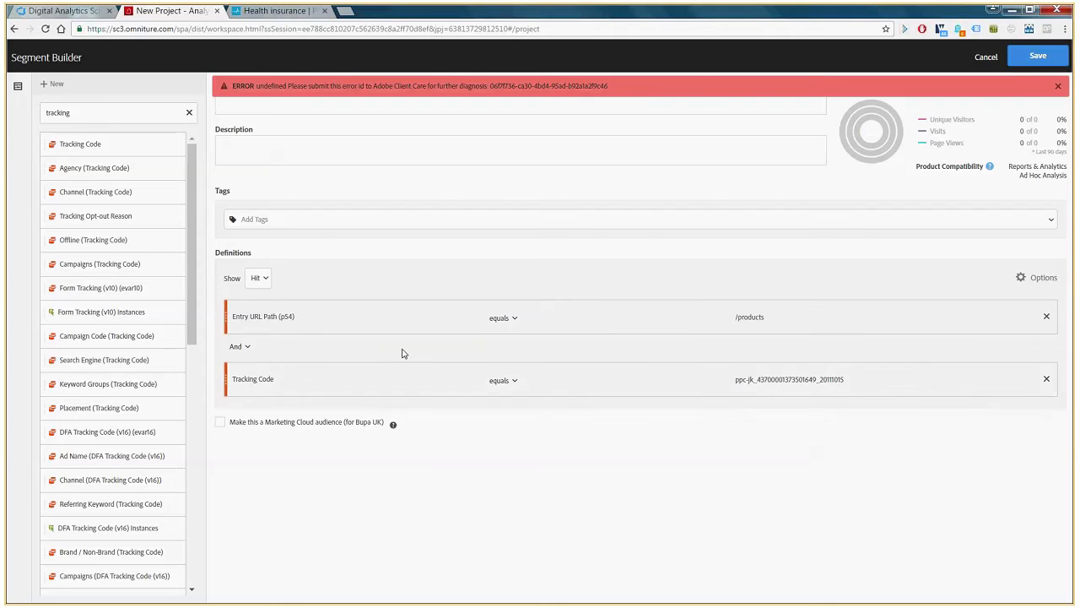
# Set the segment's container to Visit and title it "Bupa Keyword Trial - Product Page"
pyautogui.click(260, 281)
pyautogui.click(262, 314)
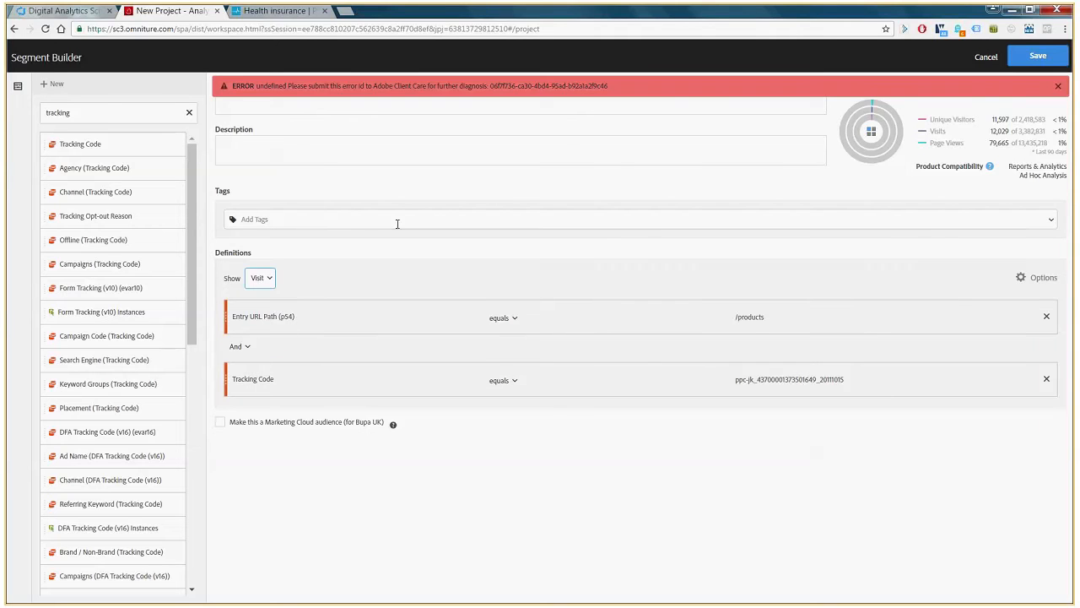
pyautogui.click(293, 110)
pyautogui.write('CMPID')
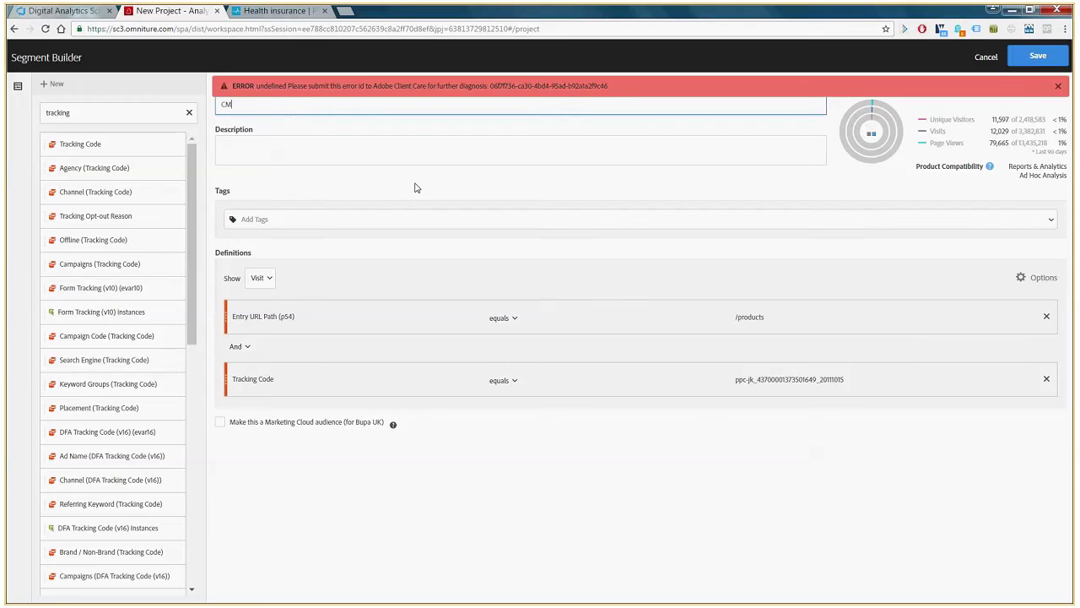
pyautogui.press('BackSpace')
pyautogui.press('BackSpace')
pyautogui.press('BackSpace')
pyautogui.press('BackSpace')
pyautogui.press('BackSpace')
pyautogui.write('Bupa Keyword Trial')
pyautogui.click(1057, 85)
pyautogui.click(378, 104)
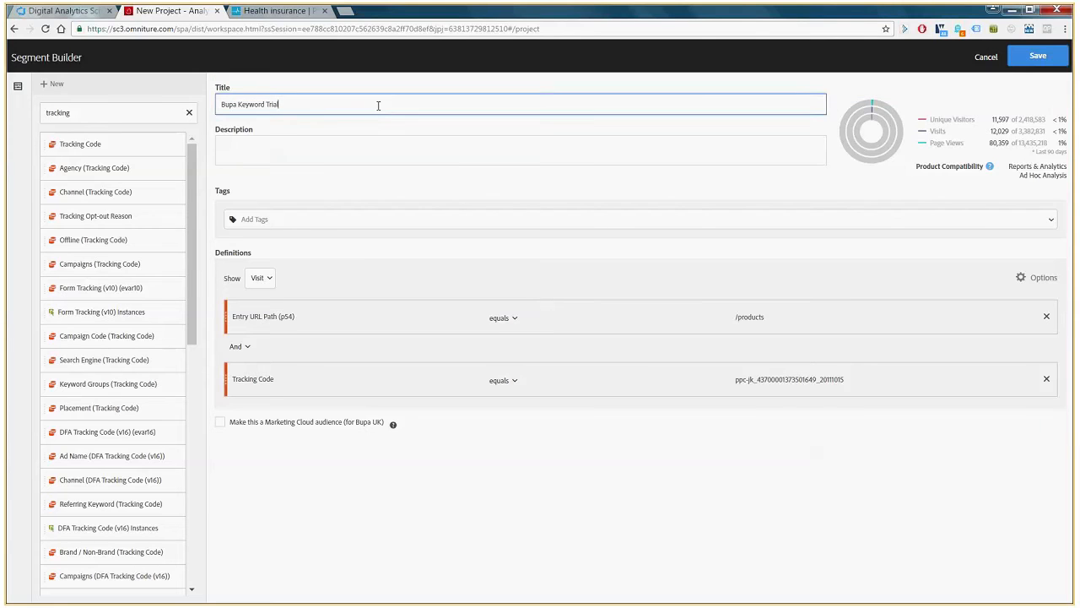
pyautogui.write('- Product Page')
# Make the segment a Marketing Cloud audience, reuse its title as the description, and save it
pyautogui.click(221, 422)
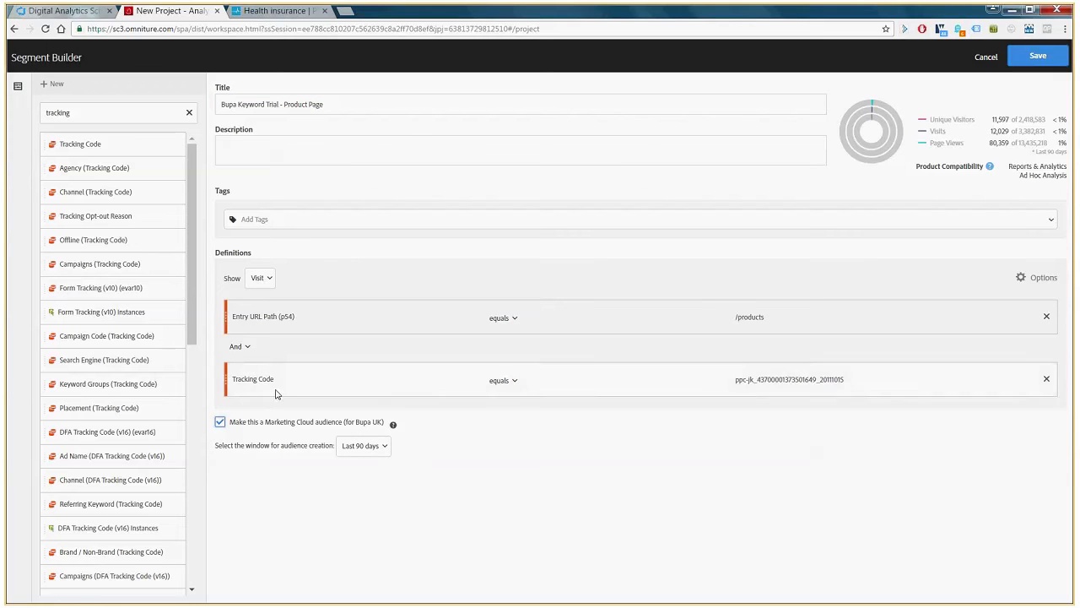
pyautogui.click(1050, 57)
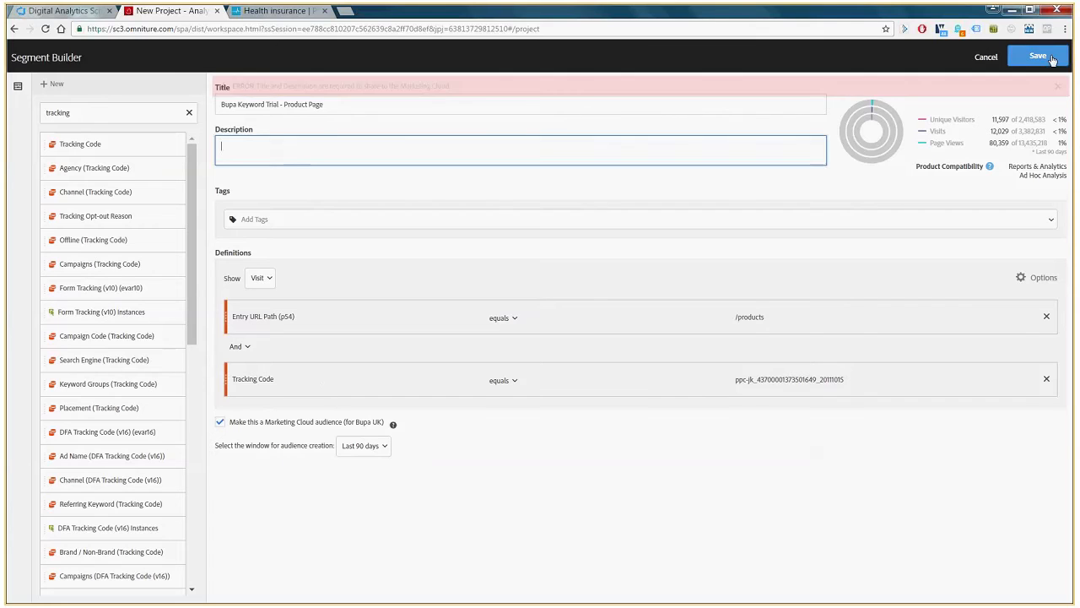
pyautogui.click(432, 135)
pyautogui.moveTo(363, 105); pyautogui.dragTo(126, 91)
pyautogui.hotkey('ctrl', 'c')
pyautogui.click(260, 139)
pyautogui.hotkey('ctrl', 'v')
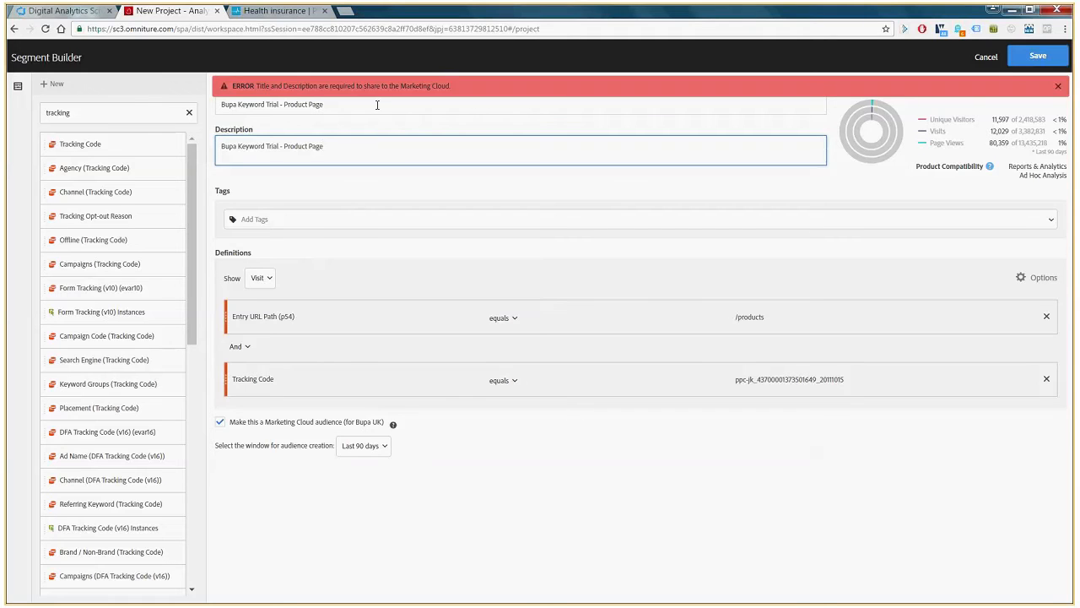
pyautogui.click(1030, 64)
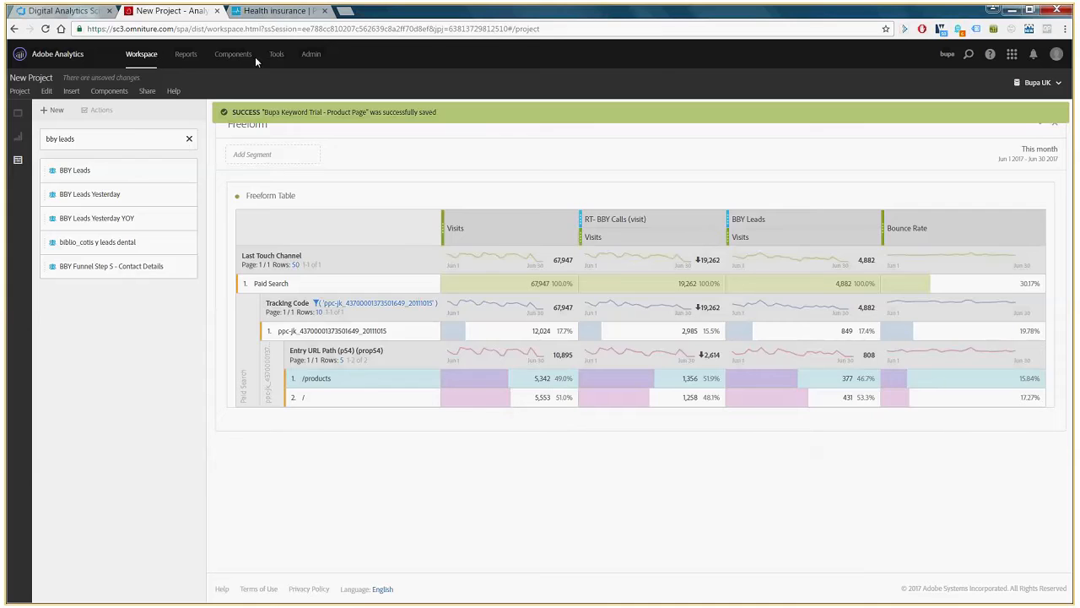
# Leave the unsaved Workspace project without saving and open the Next Page Flow report
pyautogui.click(185, 53)
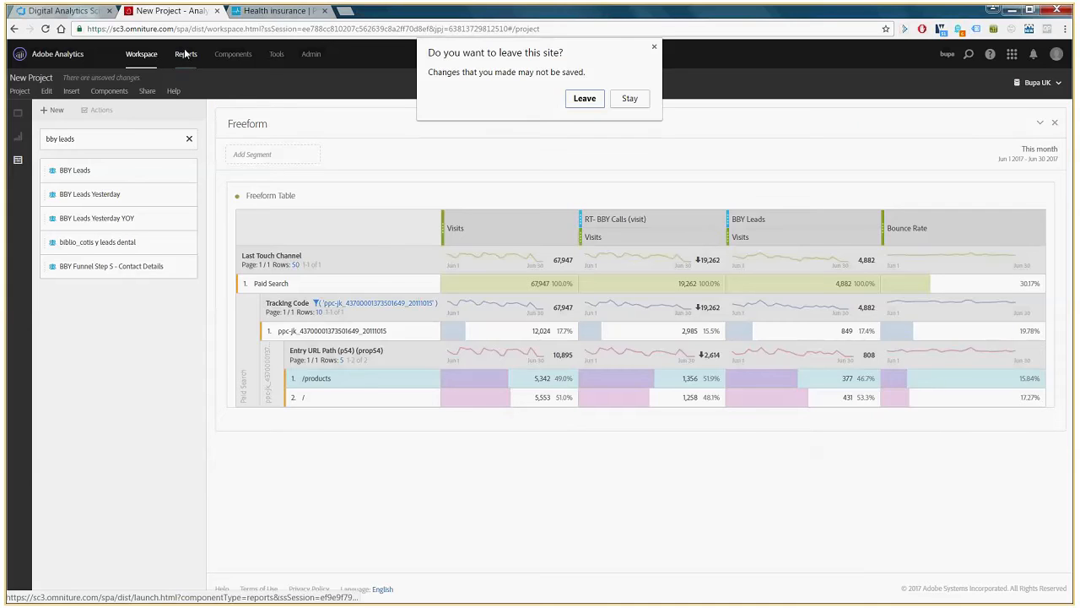
pyautogui.click(593, 100)
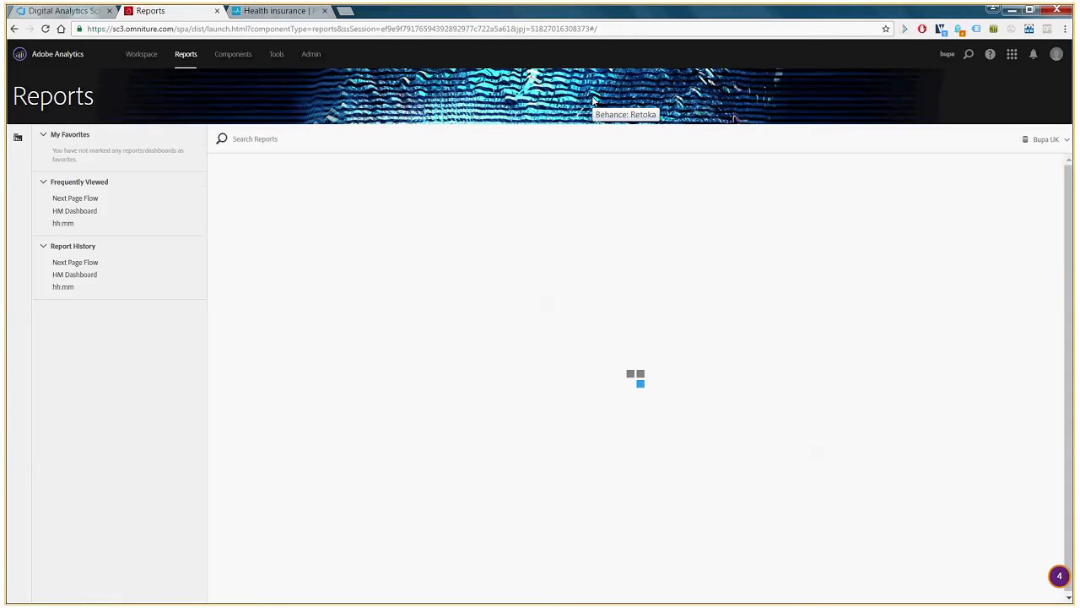
pyautogui.click(89, 199)
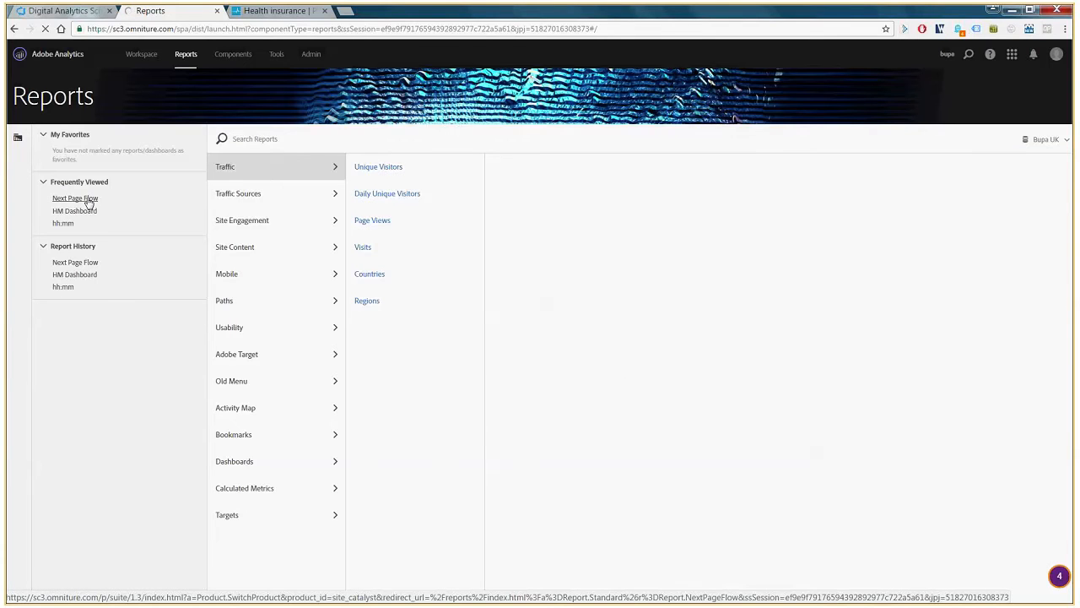
# Go to the Bupa /products page and inspect its dataslayer data in maximized Developer Tools with device emulation turned off
pyautogui.click(285, 12)
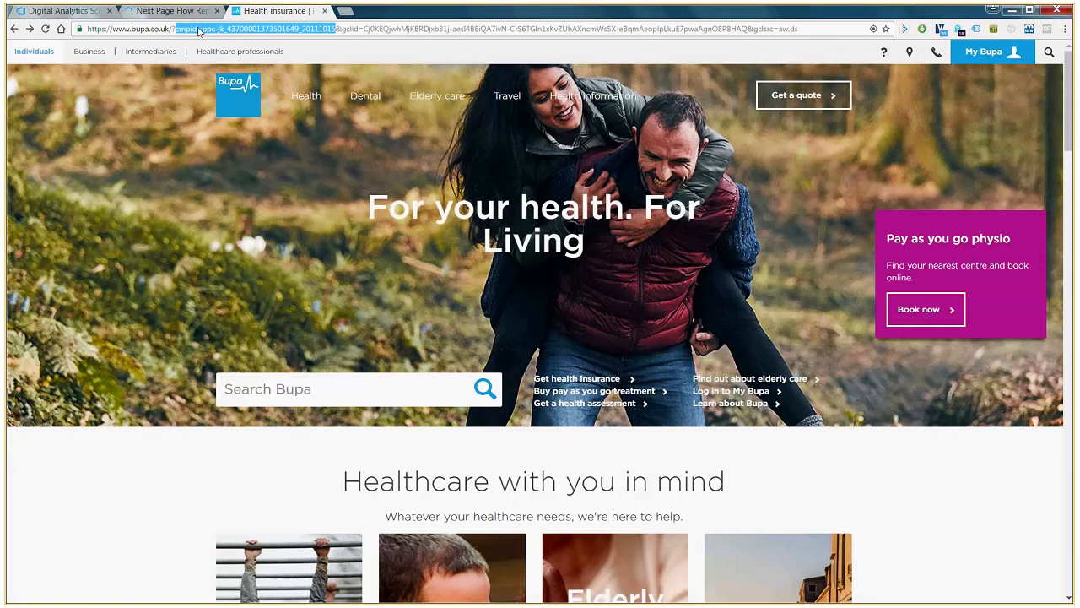
pyautogui.click(30, 29)
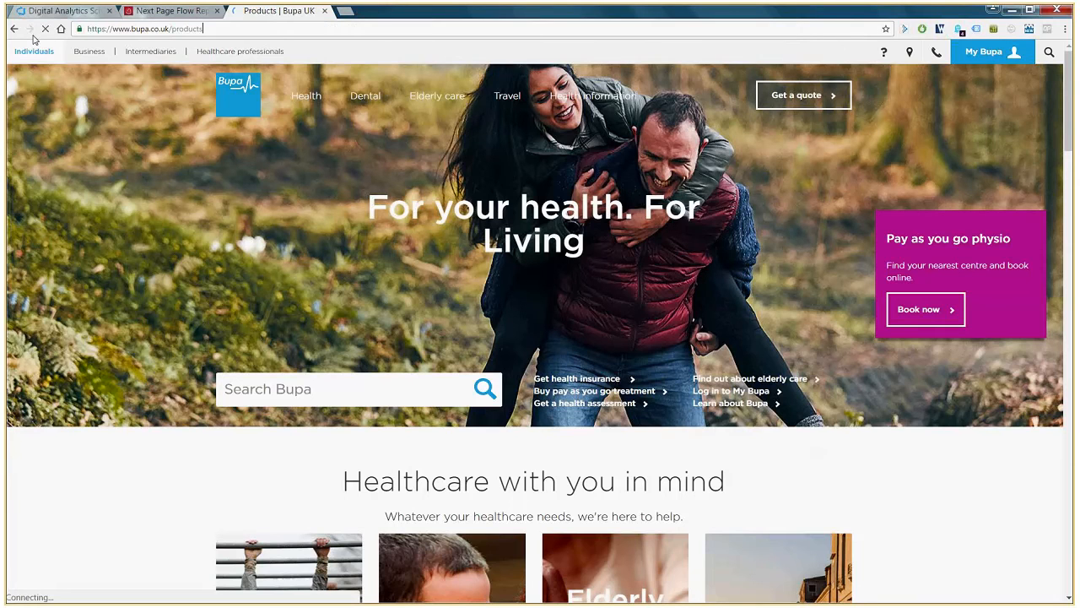
pyautogui.hotkey('ctrl', 'shift', 'i')
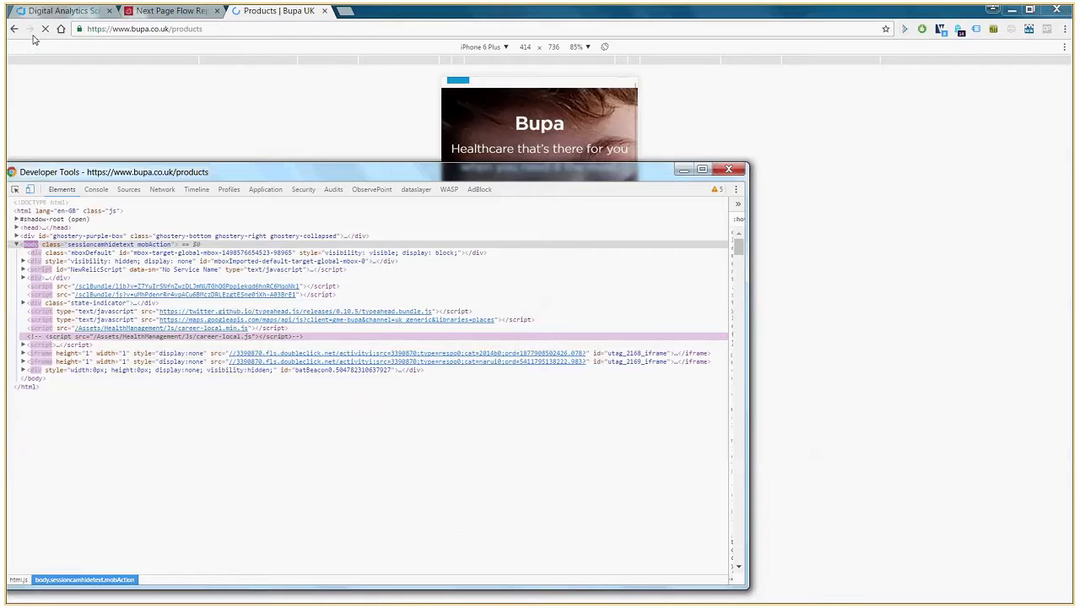
pyautogui.click(29, 189)
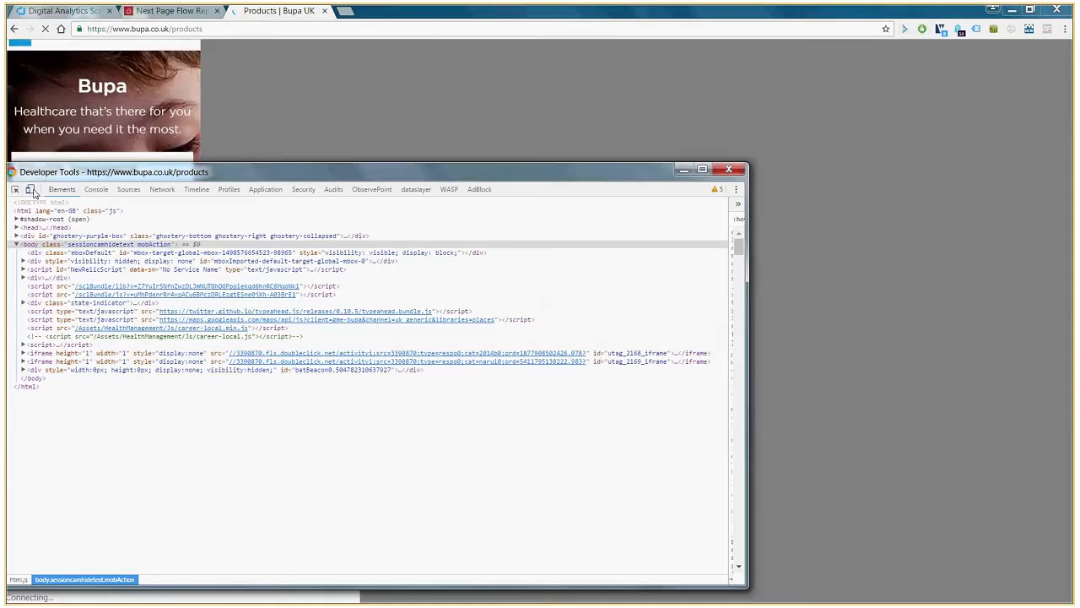
pyautogui.click(416, 189)
pyautogui.doubleClick(439, 173)
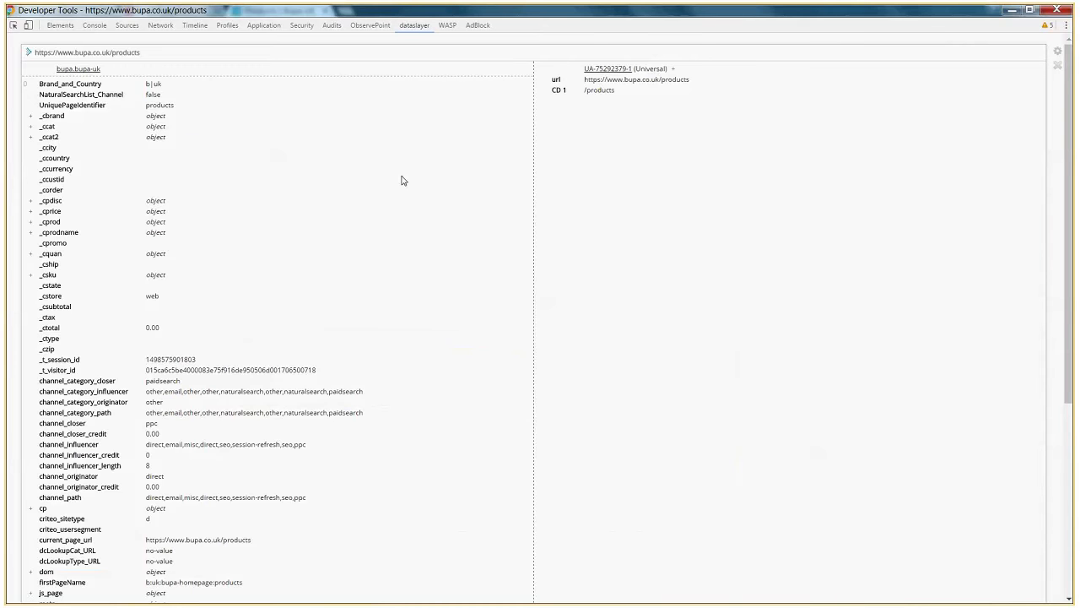
# Reload the products page with the dataslayer view open and copy the SiteCatalyst pageName b:uk:bupa-homepage:products
pyautogui.doubleClick(684, 16)
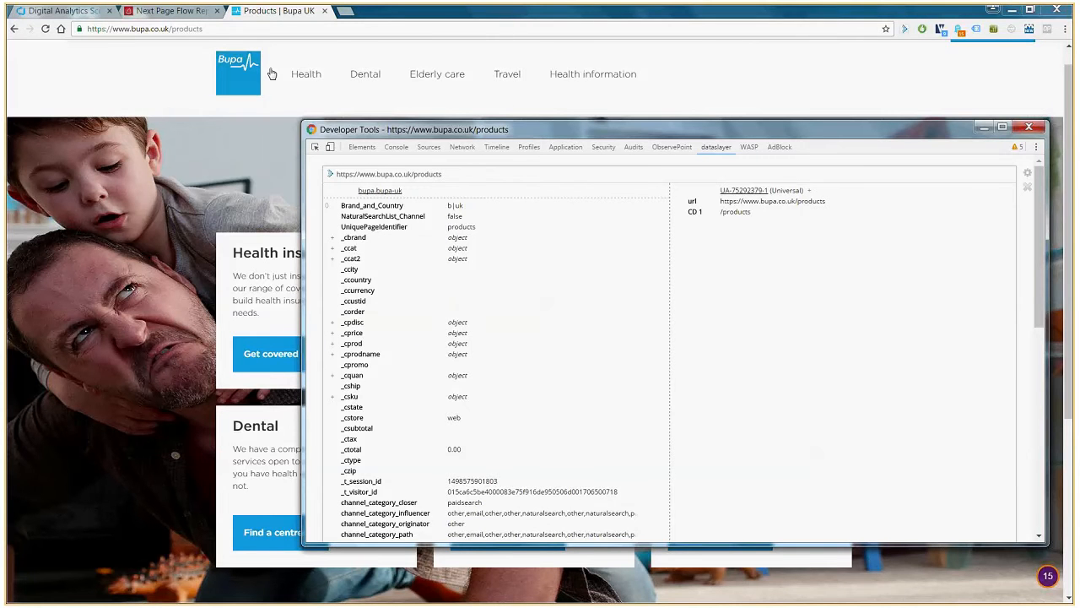
pyautogui.click(46, 30)
pyautogui.hotkey('alt', 'Tab')
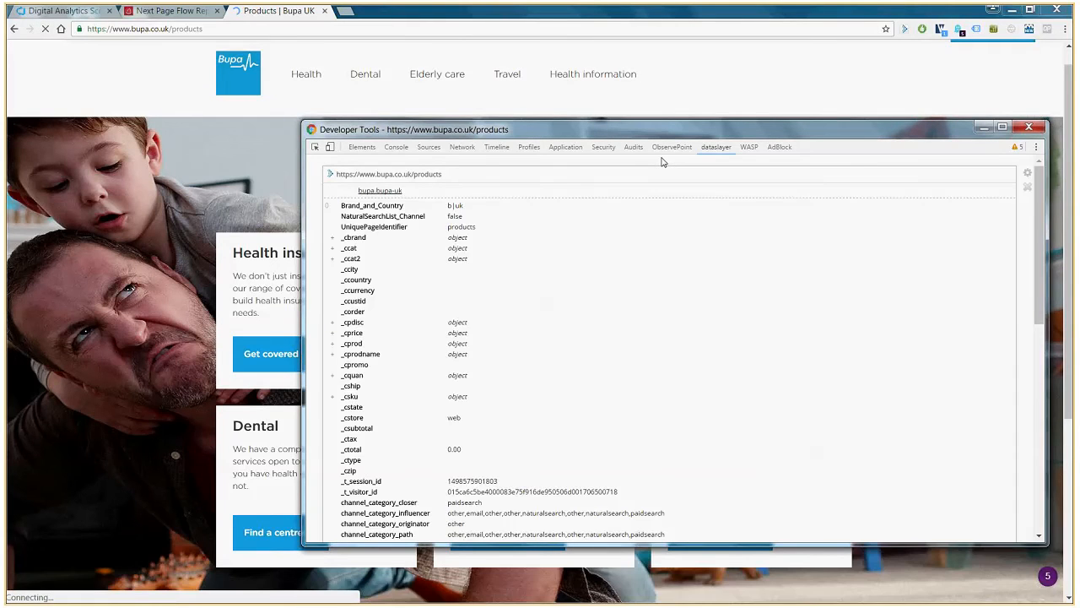
pyautogui.moveTo(841, 241); pyautogui.dragTo(858, 378)
pyautogui.hotkey('ctrl', 'c')
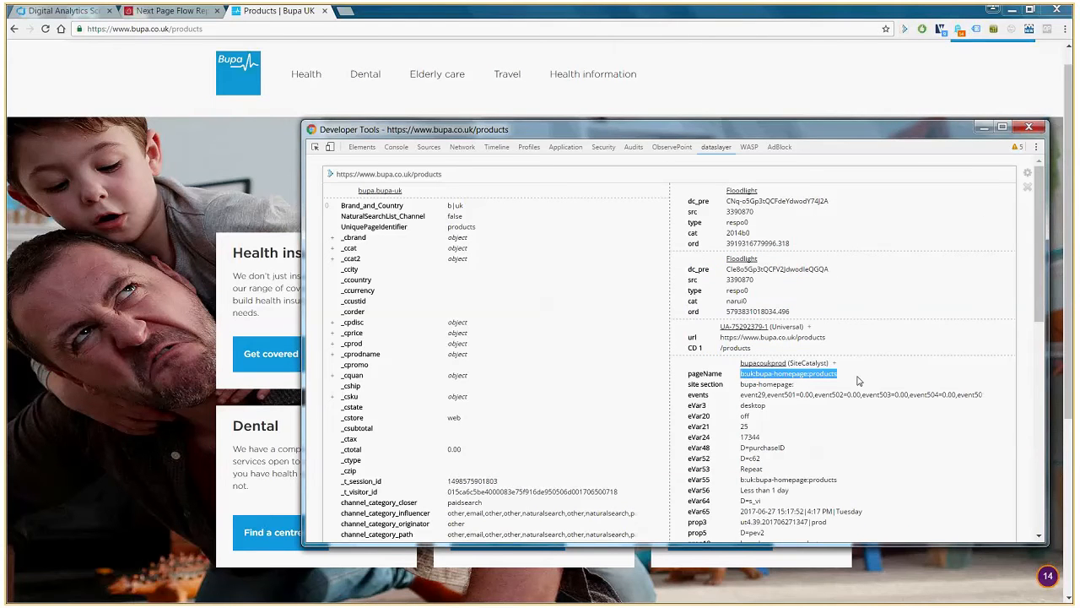
# Set the Next Page Flow report's selected page to b:uk:bupa-homepage:products
pyautogui.click(139, 12)
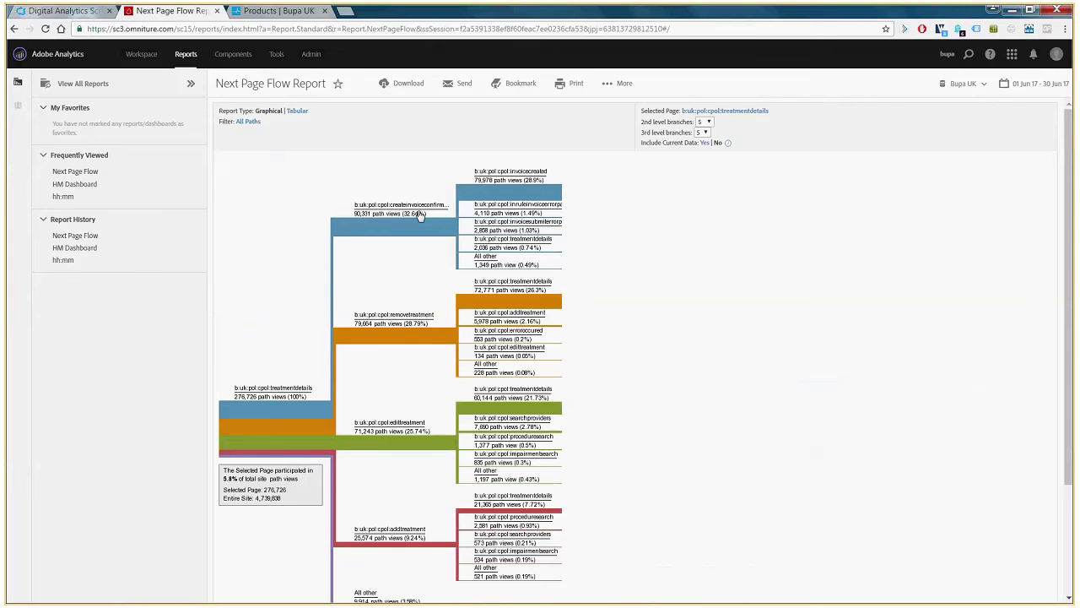
pyautogui.click(723, 110)
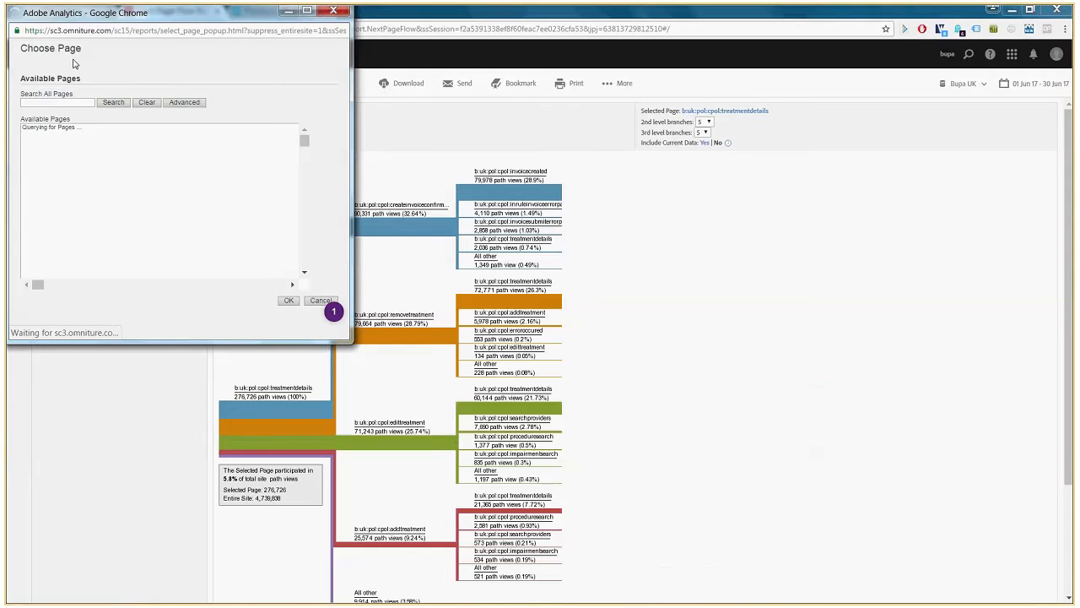
pyautogui.click(55, 101)
pyautogui.hotkey('ctrl', 'v')
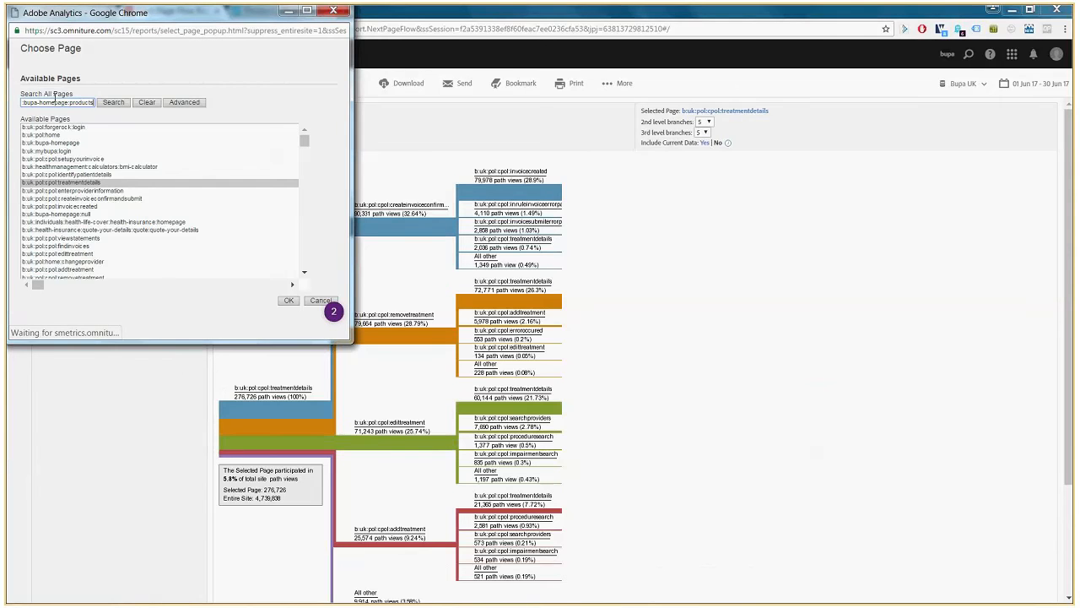
pyautogui.click(113, 102)
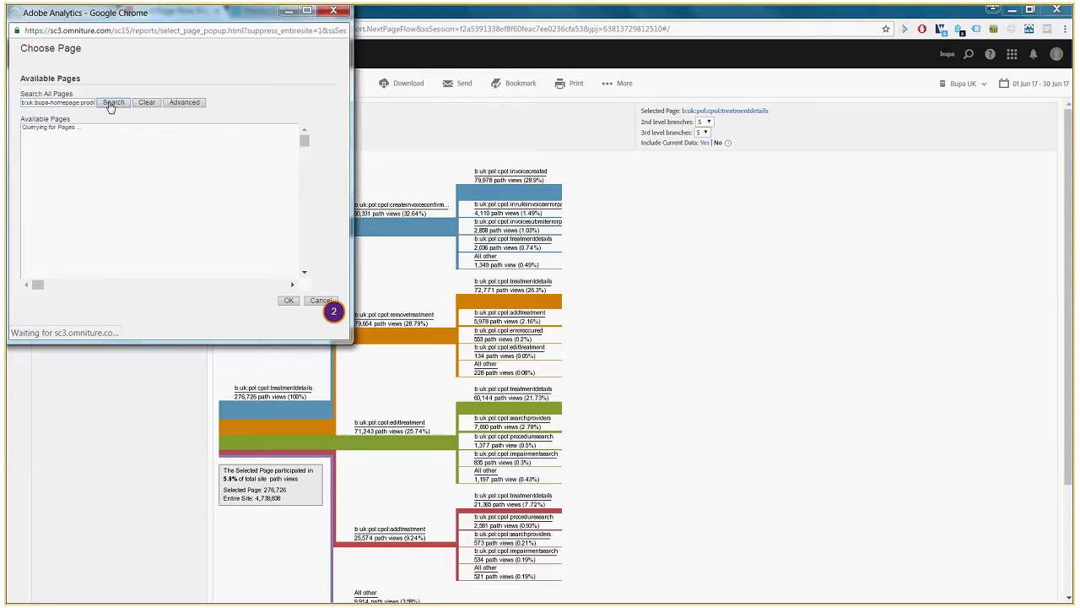
pyautogui.click(101, 129)
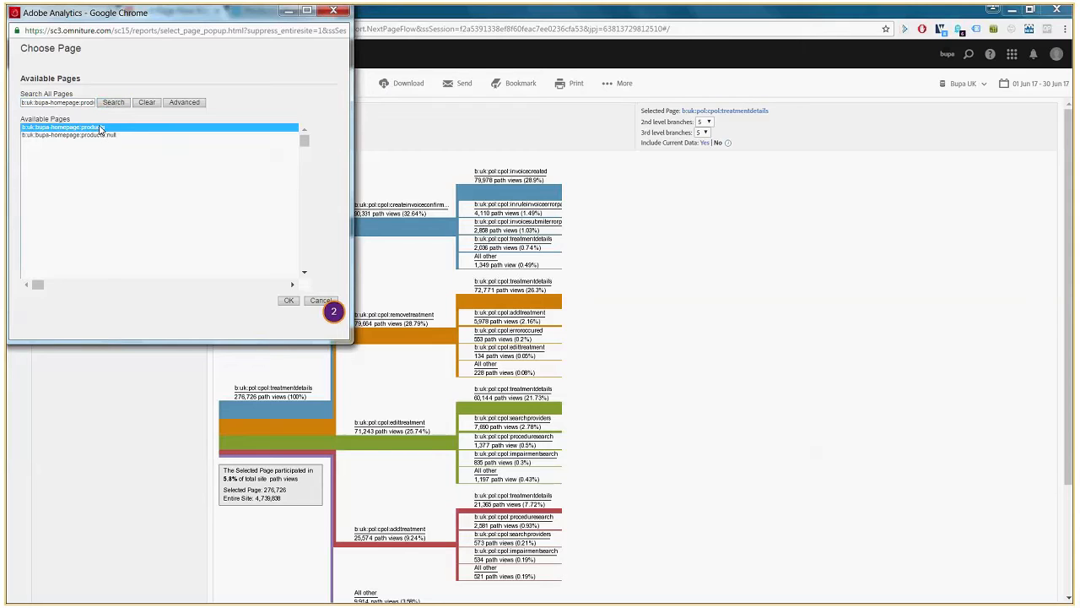
pyautogui.click(288, 302)
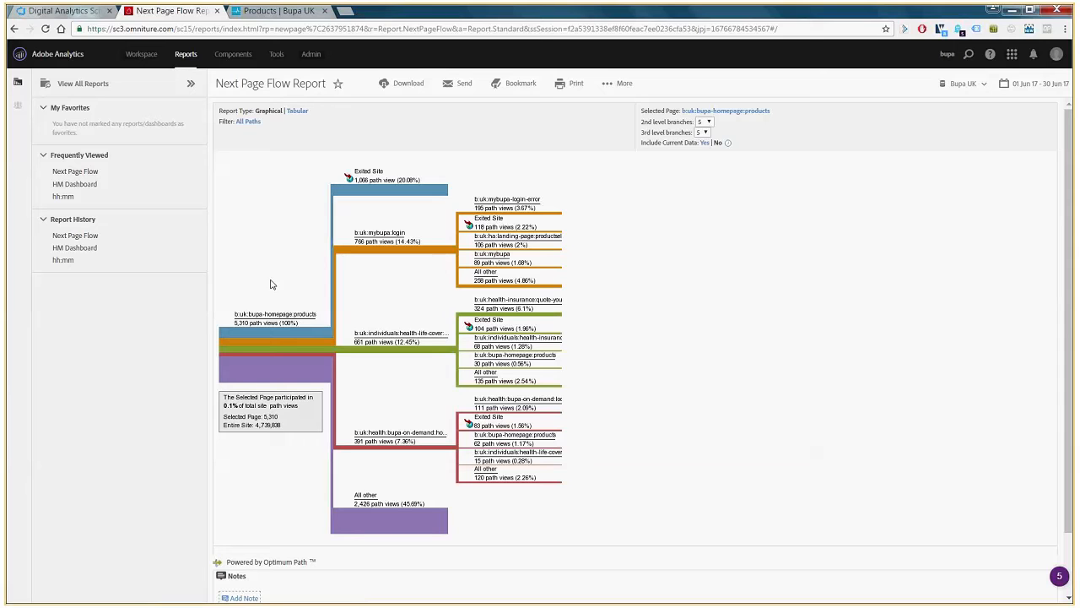
# Open the report's segment list, check the Bupa products page, and return to the segment search
pyautogui.click(19, 107)
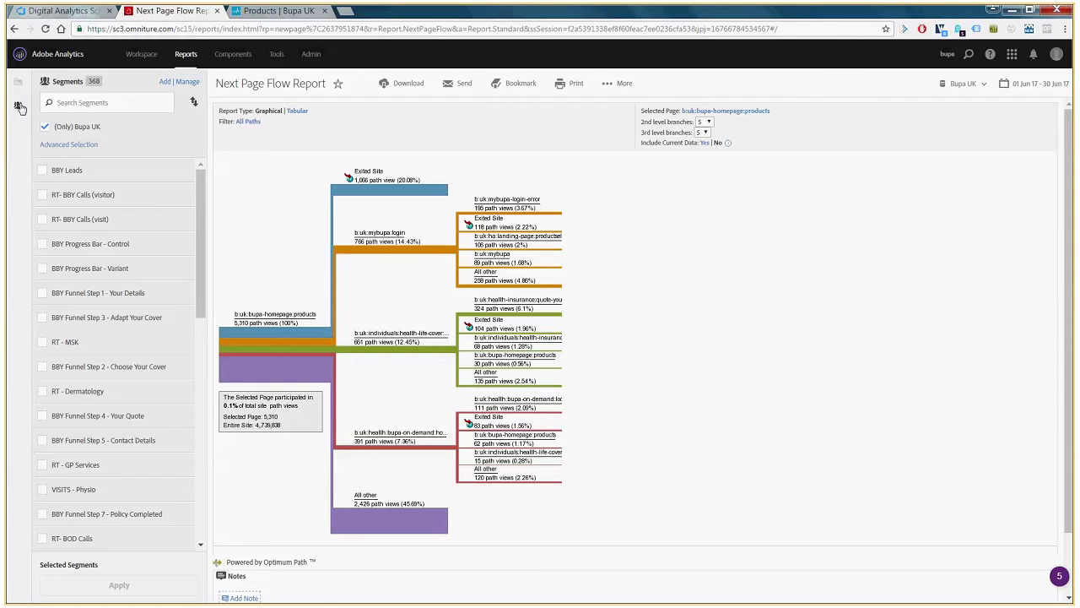
pyautogui.click(273, 11)
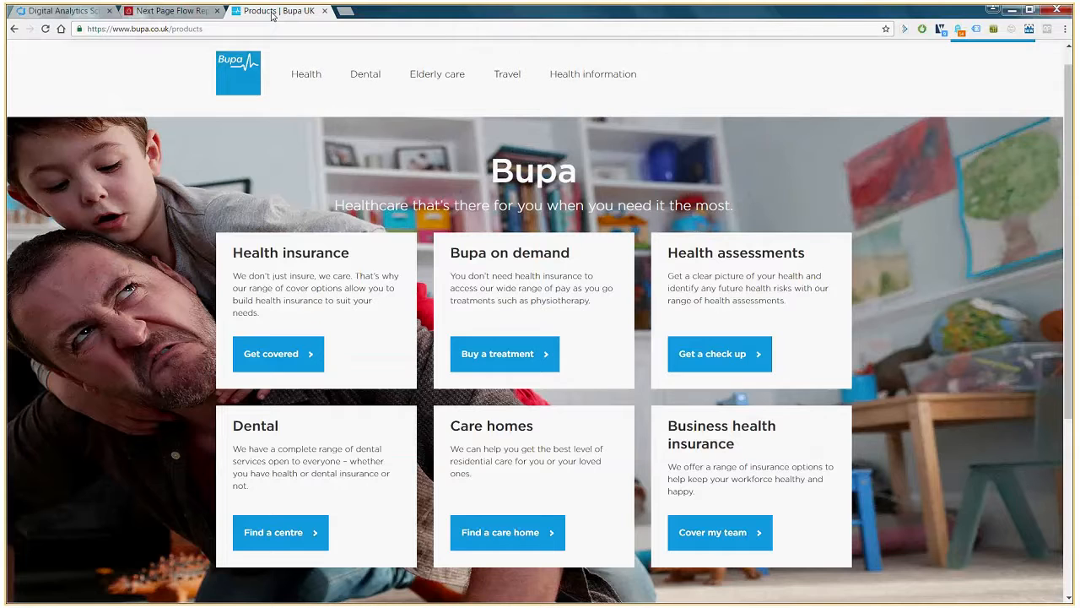
pyautogui.click(201, 12)
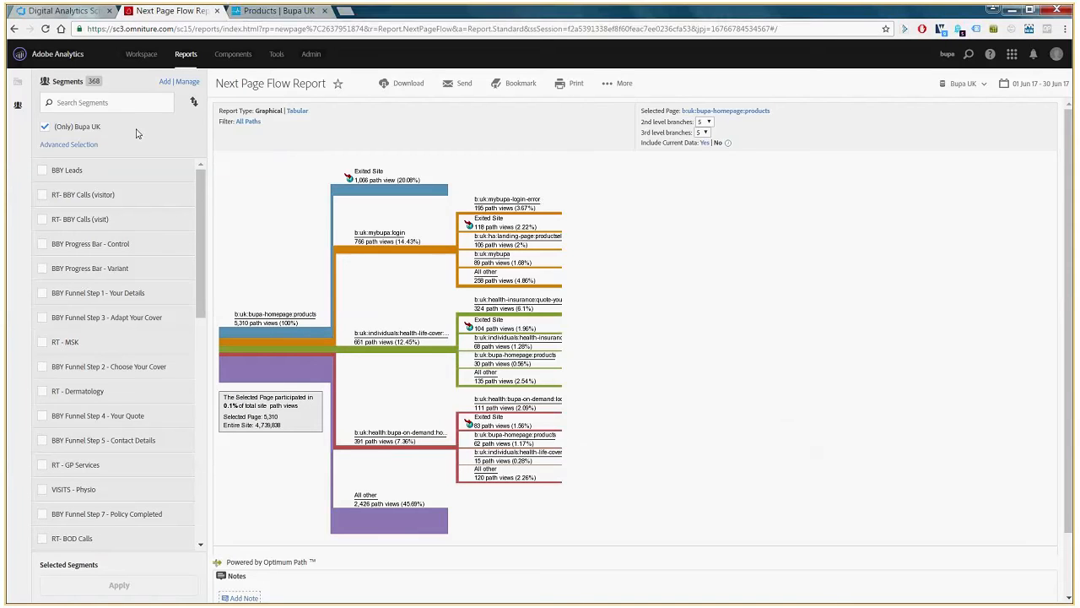
pyautogui.click(84, 102)
pyautogui.write('cmpid')
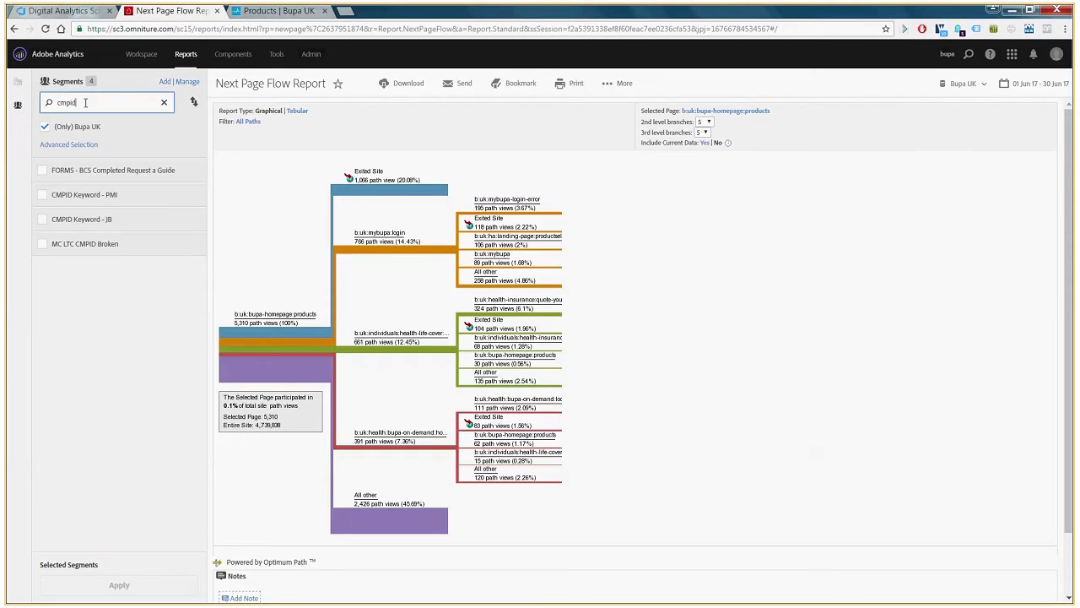
pyautogui.press('BackSpace')
pyautogui.press('BackSpace')
pyautogui.press('BackSpace')
pyautogui.press('BackSpace')
pyautogui.press('BackSpace')
# Search the segments for "bupa ke" and apply Bupa Keyword Trial - Product Page to the Next Page Flow report
pyautogui.write('bupa k')
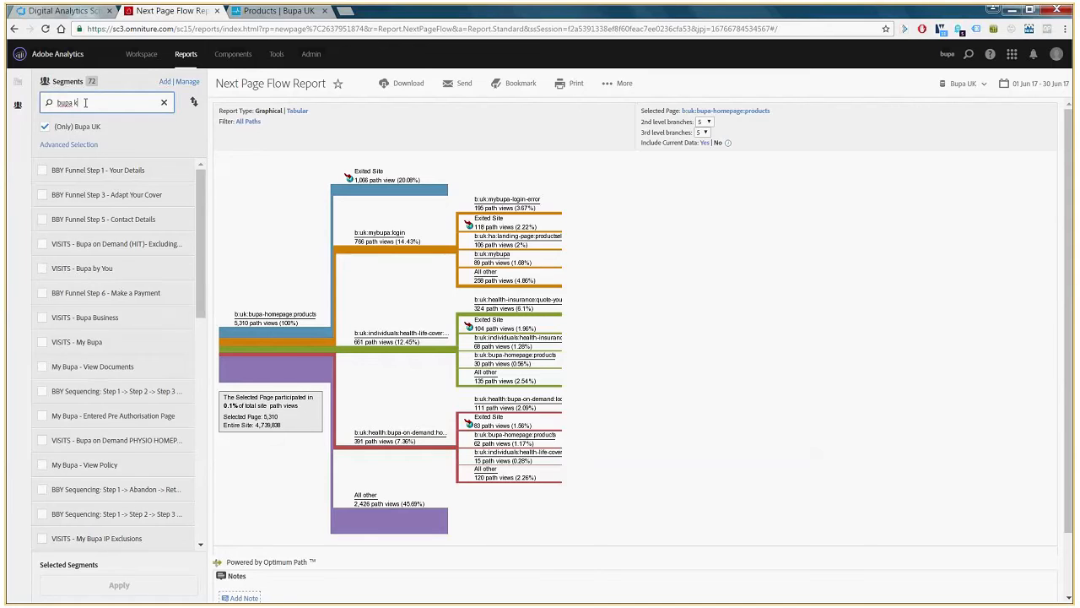
pyautogui.write('e')
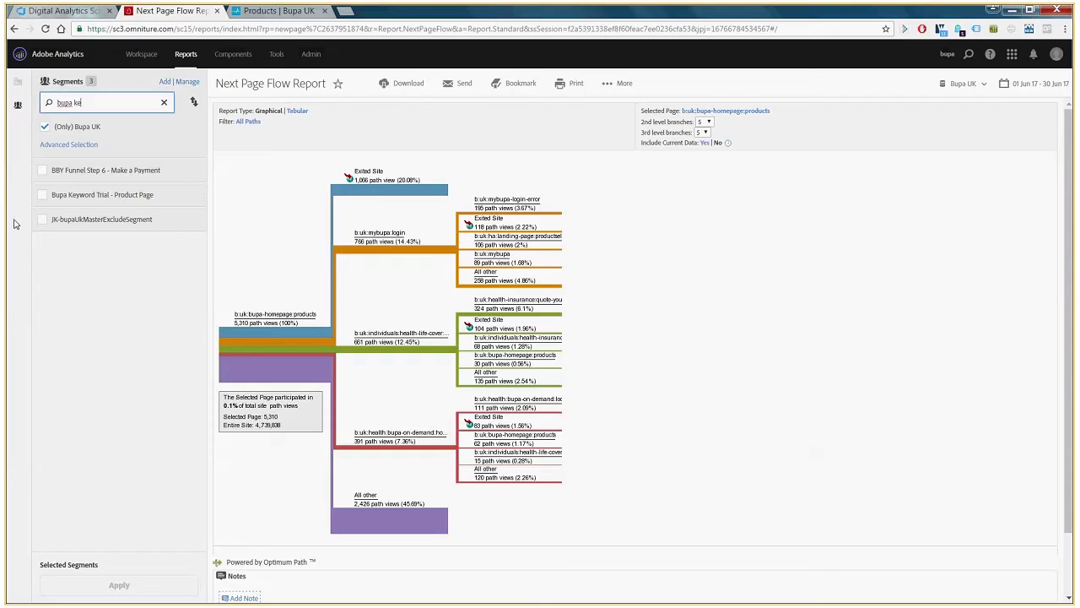
pyautogui.click(43, 195)
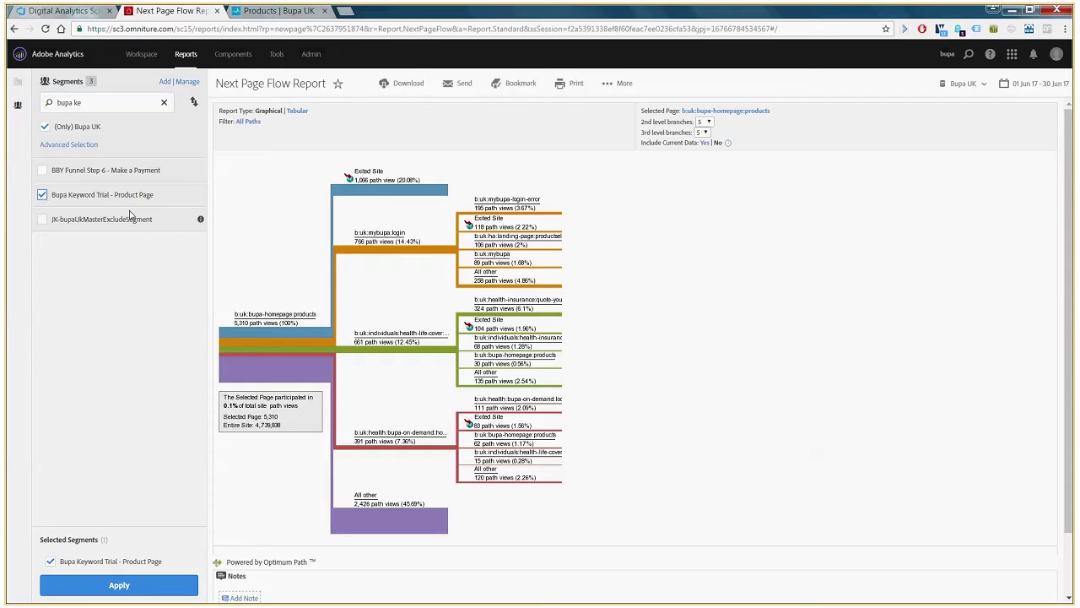
pyautogui.click(58, 587)
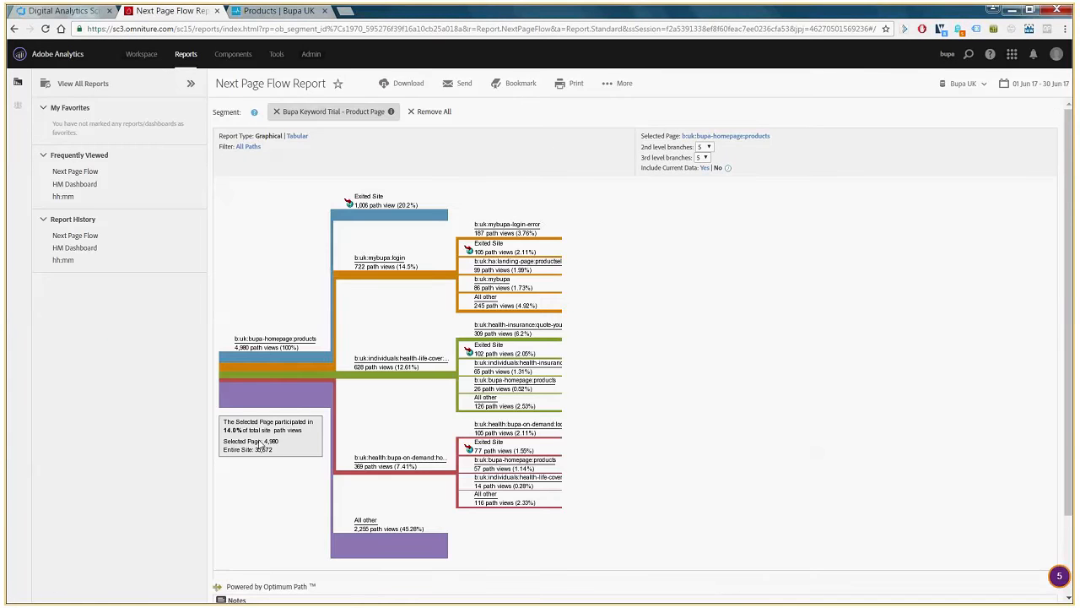
# Switch the report to tabular and expand the next pages of b:uk:individuals:health-life-cover:health-insurance:homepage
pyautogui.click(299, 136)
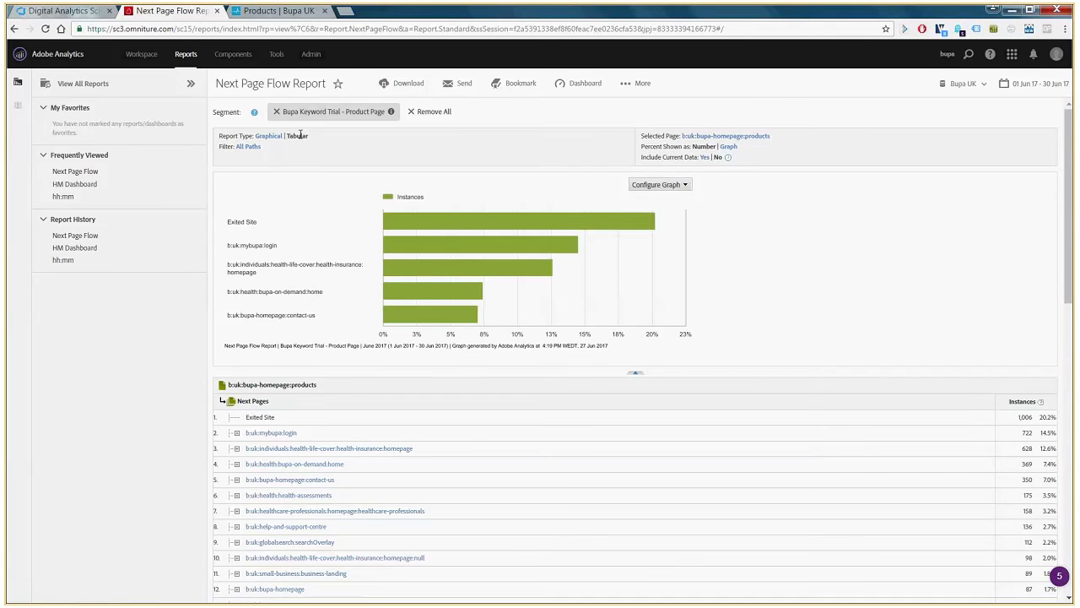
pyautogui.moveTo(1070, 161); pyautogui.dragTo(1073, 238)
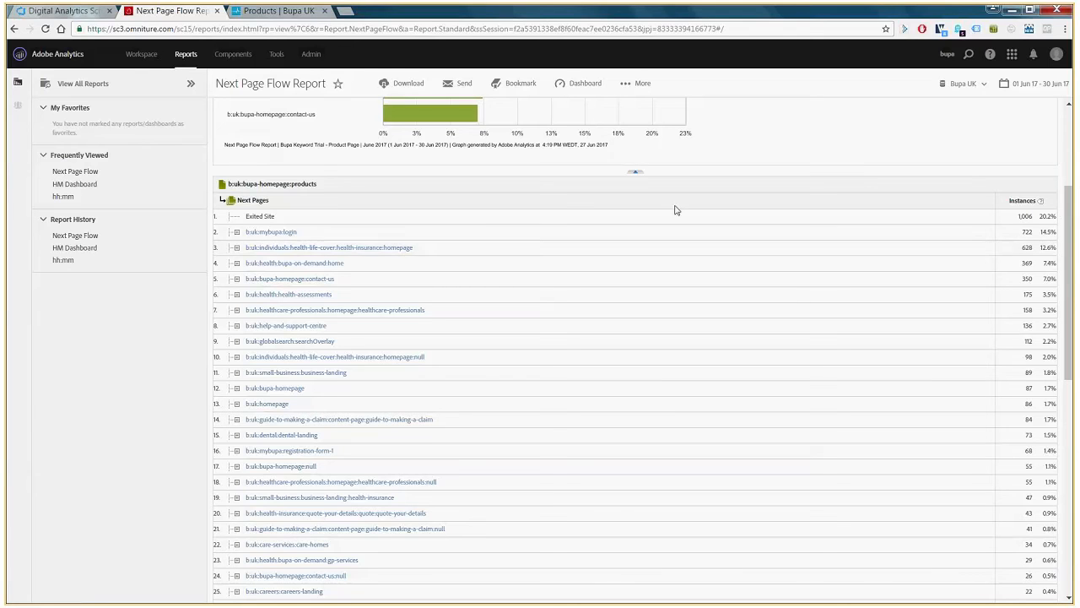
pyautogui.click(237, 249)
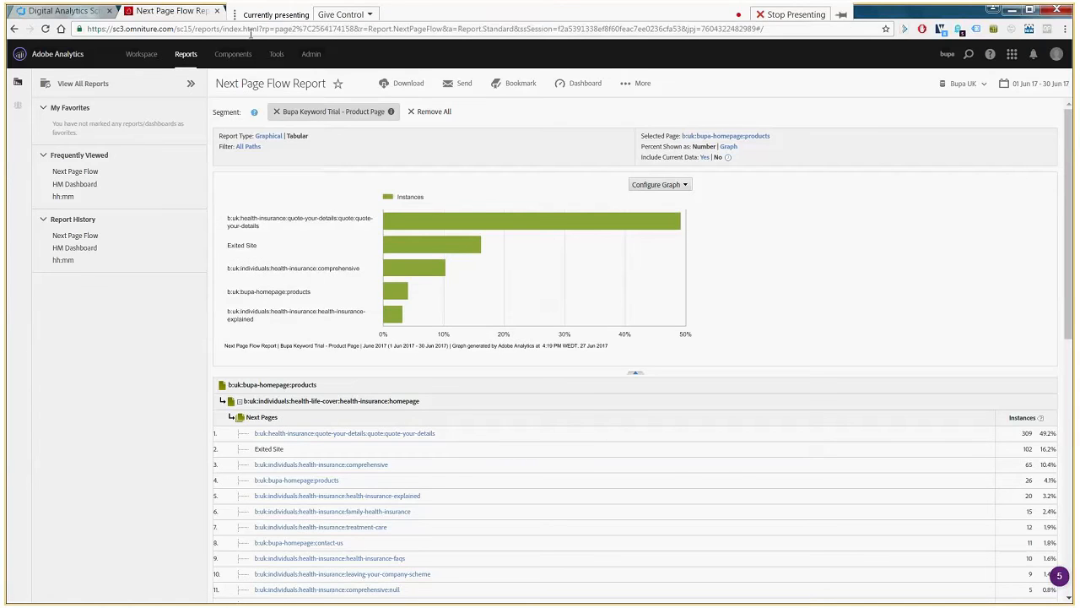
# Review the options on the Bupa products page and examine the next pages listed after the health insurance homepage
pyautogui.click(270, 11)
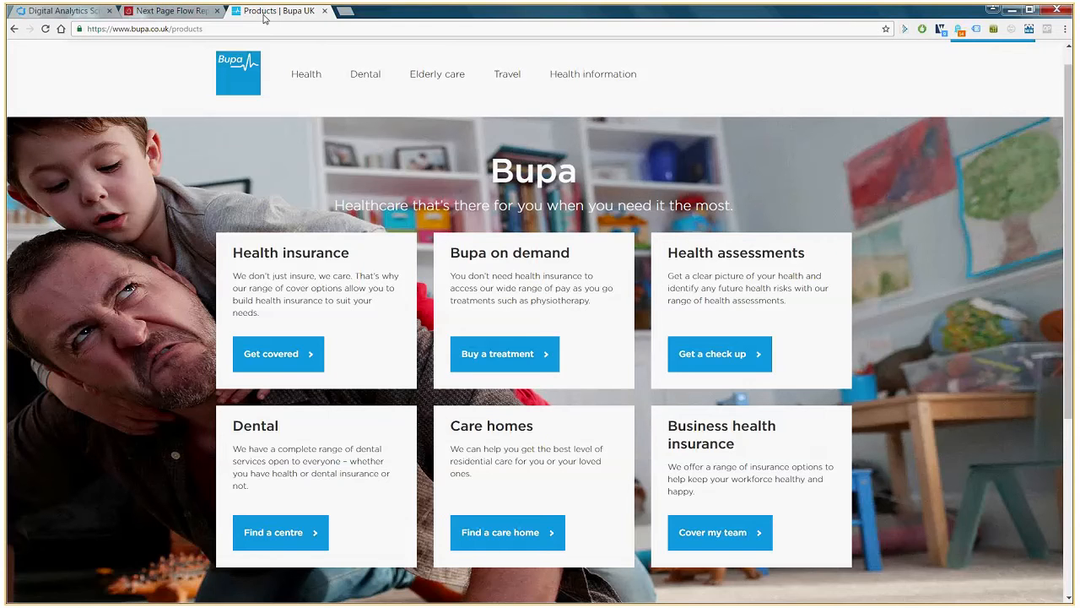
pyautogui.scroll(-2, 1074, 324)
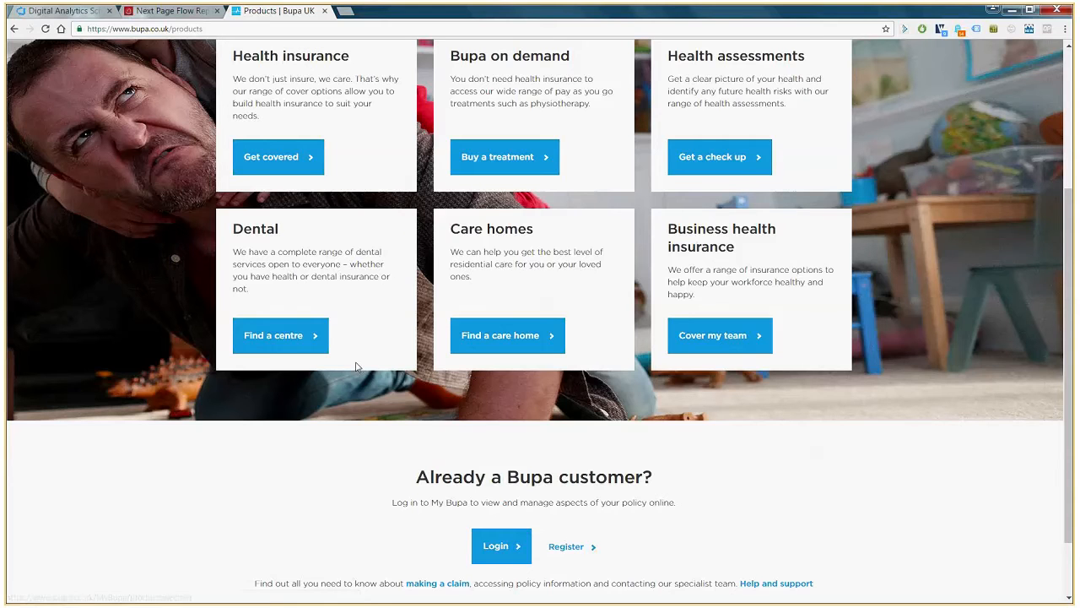
pyautogui.hotkey('ctrl', 'shift', 'Tab')
pyautogui.moveTo(1069, 218); pyautogui.dragTo(1074, 274)
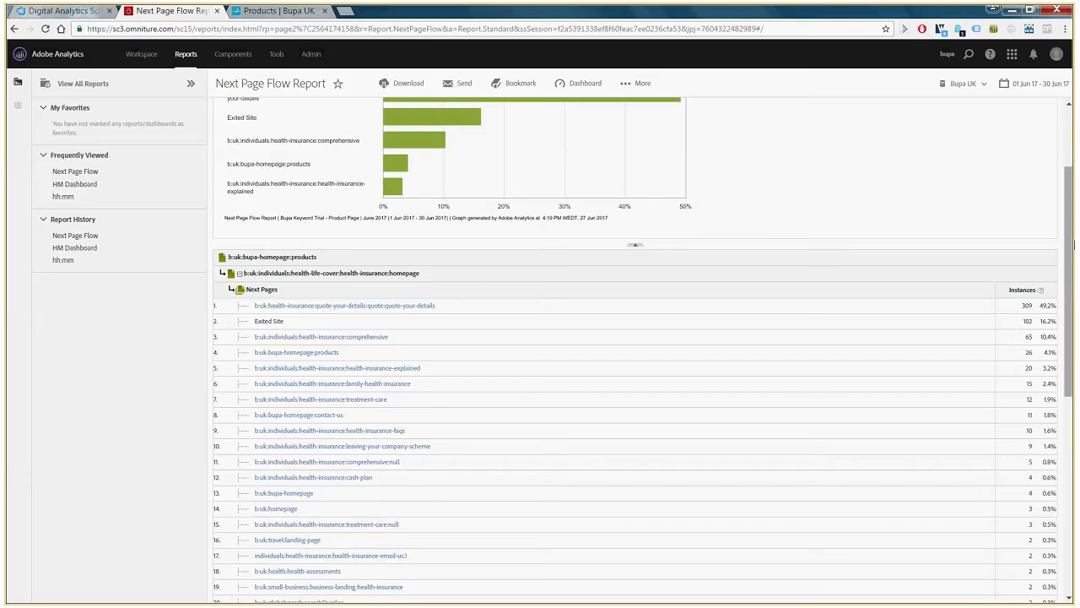
pyautogui.moveTo(1074, 245); pyautogui.dragTo(1071, 135)
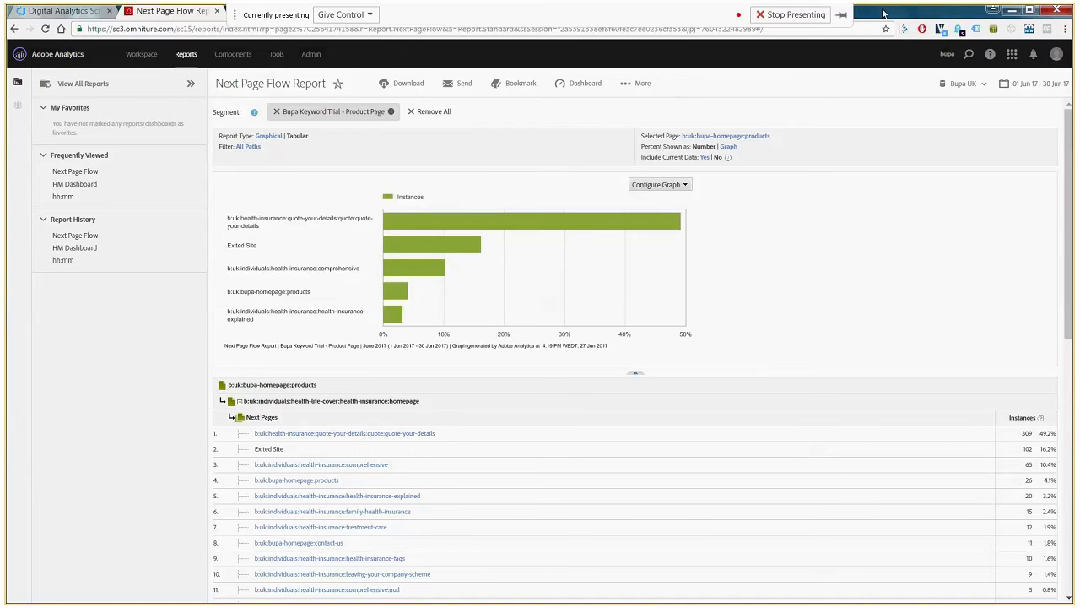
pyautogui.moveTo(883, 13); pyautogui.dragTo(906, 88)
pyautogui.doubleClick(907, 88)
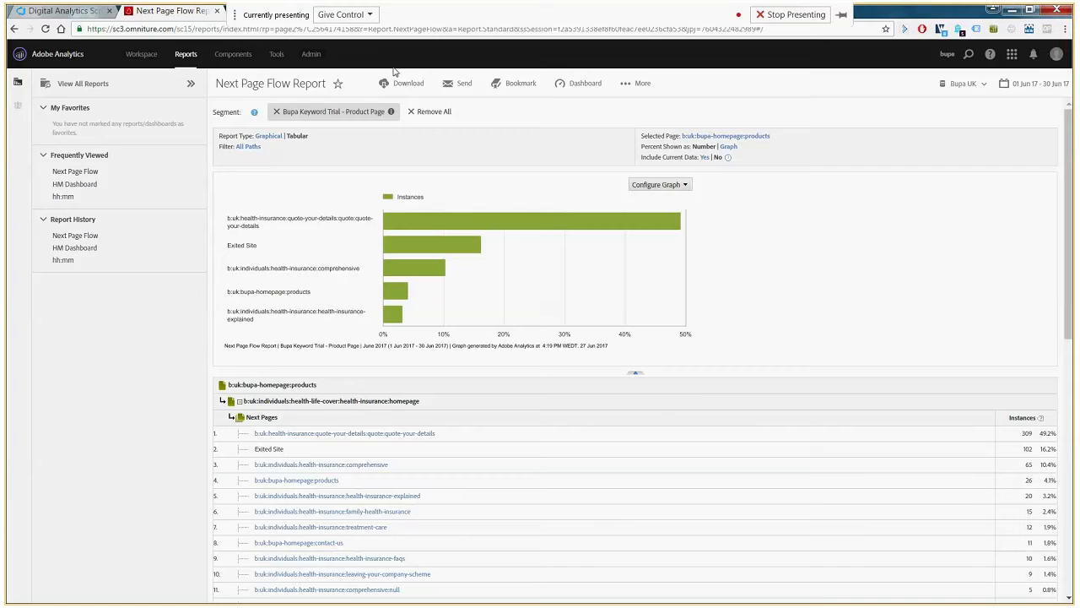
# Return to the Workspace project list and switch to the Adobe Academy meeting window in Skype for Business
pyautogui.click(137, 65)
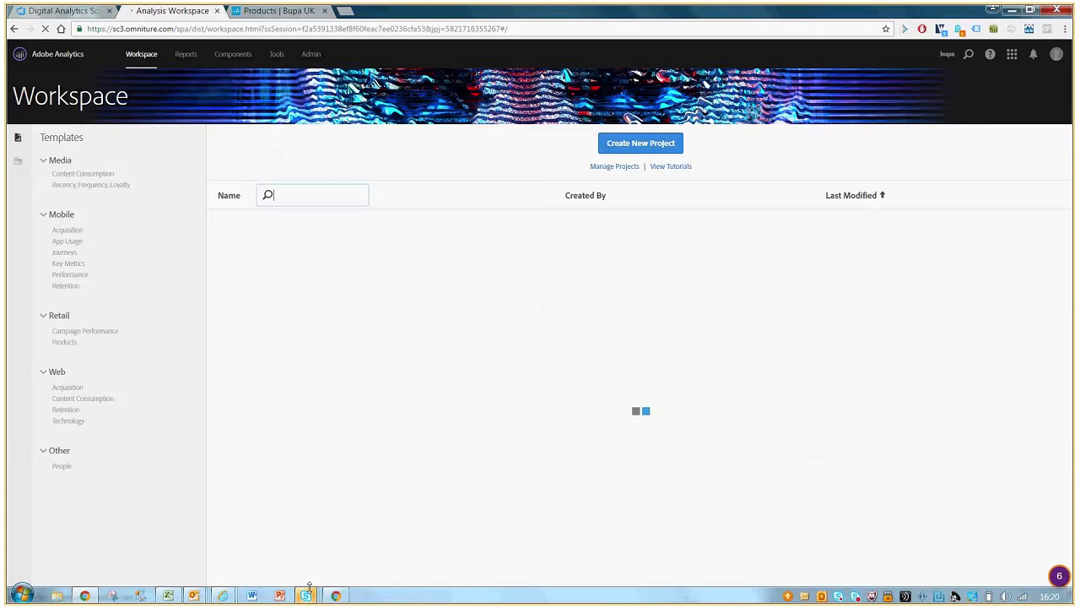
pyautogui.moveTo(307, 593)
pyautogui.click(506, 517)
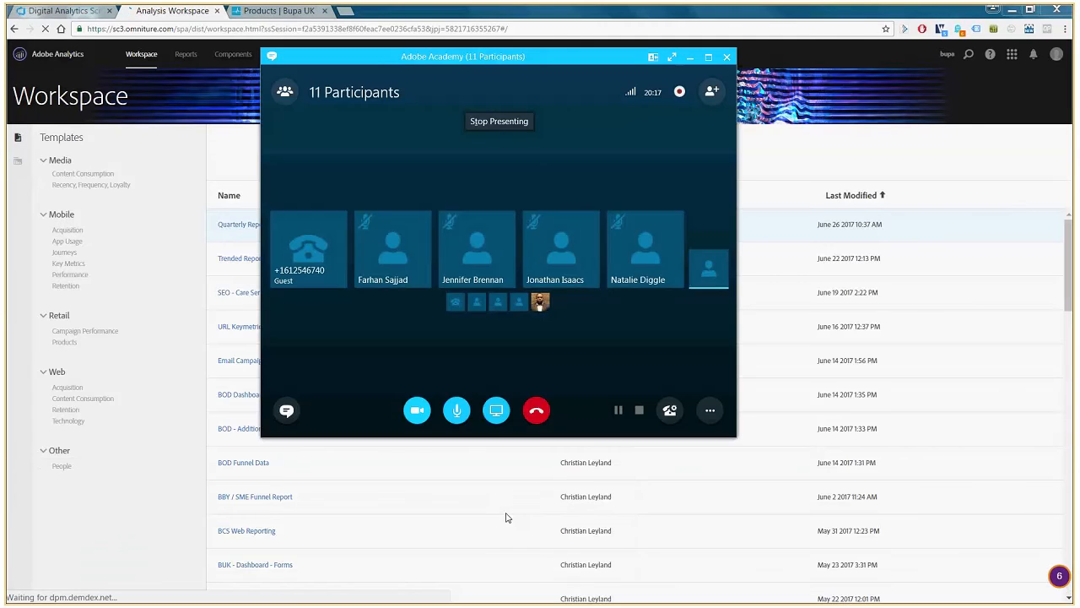
# Return from the meeting window to Adobe Analytics and create a new Workspace project
pyautogui.click(869, 17)
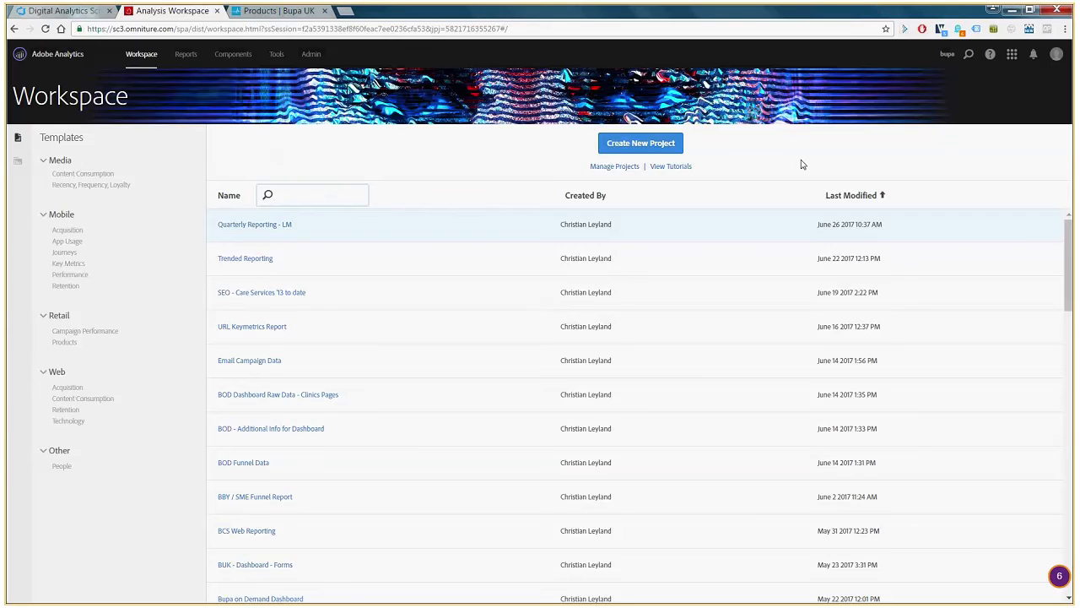
pyautogui.click(655, 157)
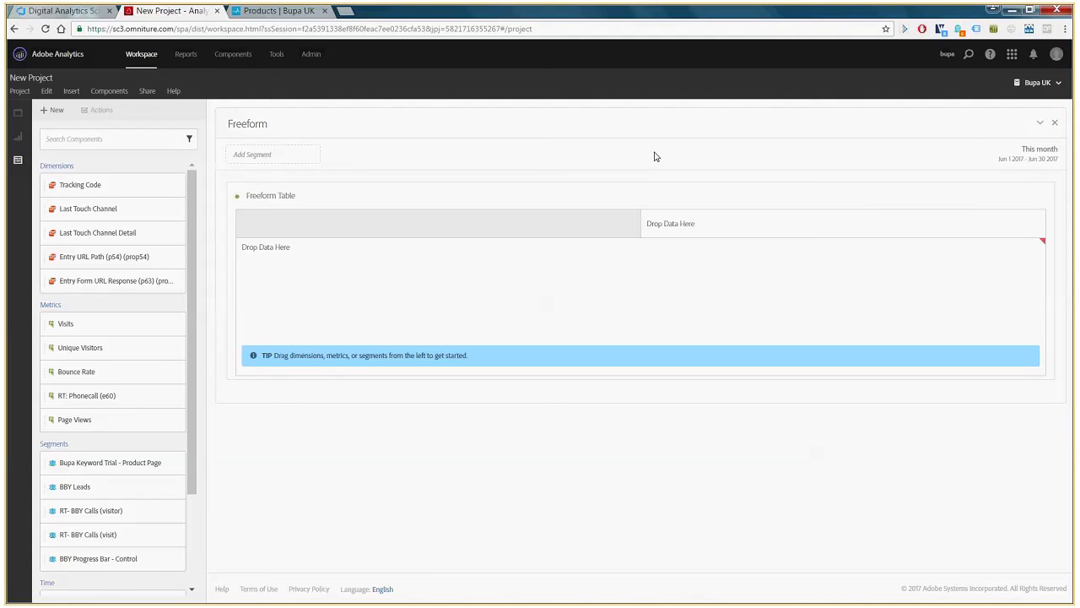
# Search the components for "mobile device" and fill the freeform table with the Mobile Device Type dimension and the Visits metric
pyautogui.click(103, 138)
pyautogui.write('moob')
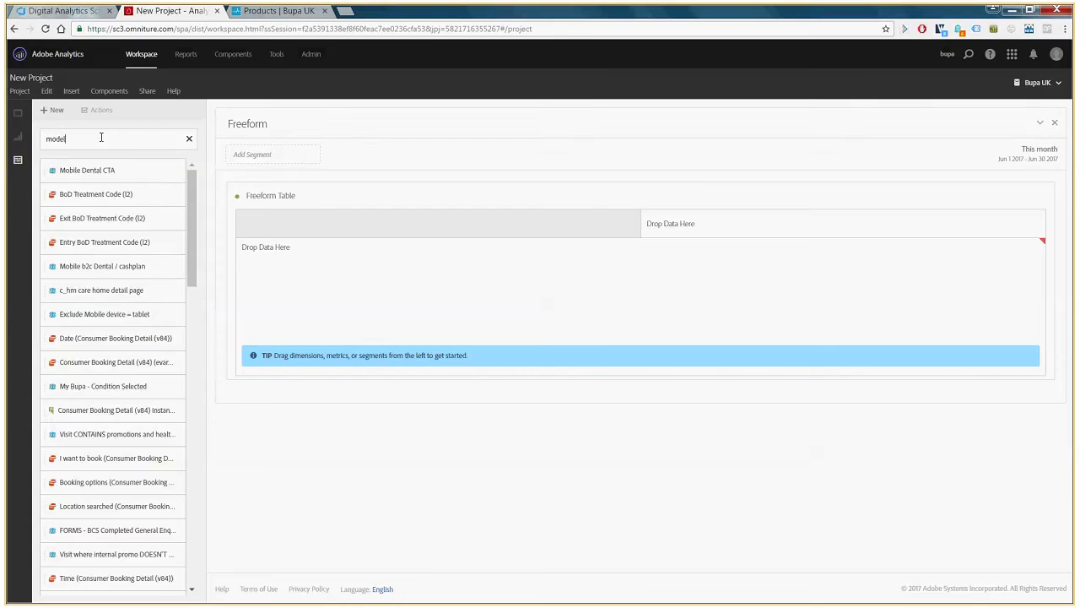
pyautogui.write('i')
pyautogui.press('BackSpace')
pyautogui.press('BackSpace')
pyautogui.press('BackSpace')
pyautogui.write('bile device')
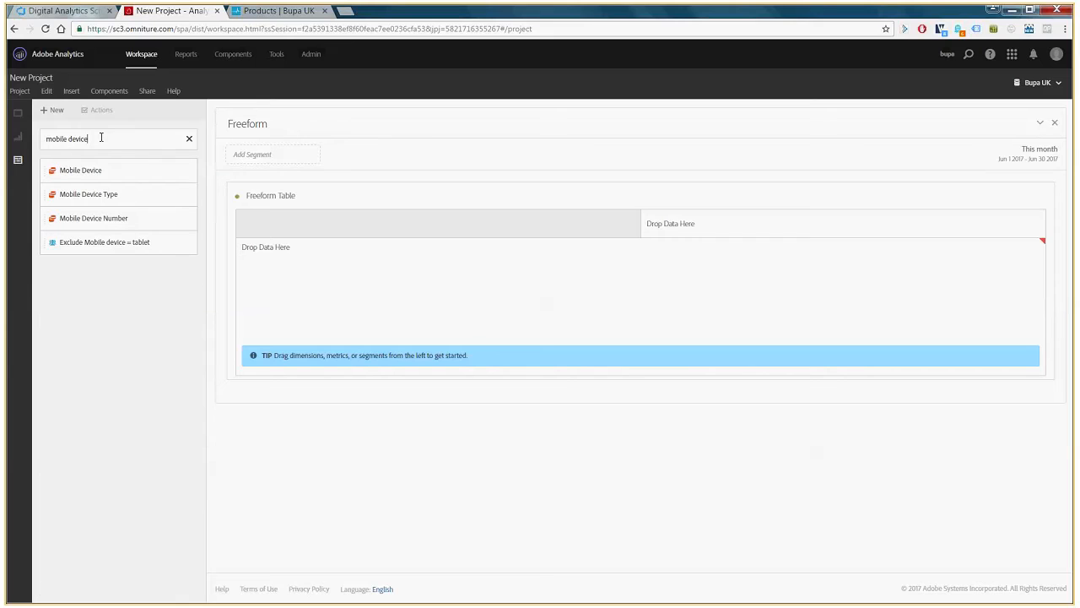
pyautogui.moveTo(88, 194); pyautogui.dragTo(363, 257)
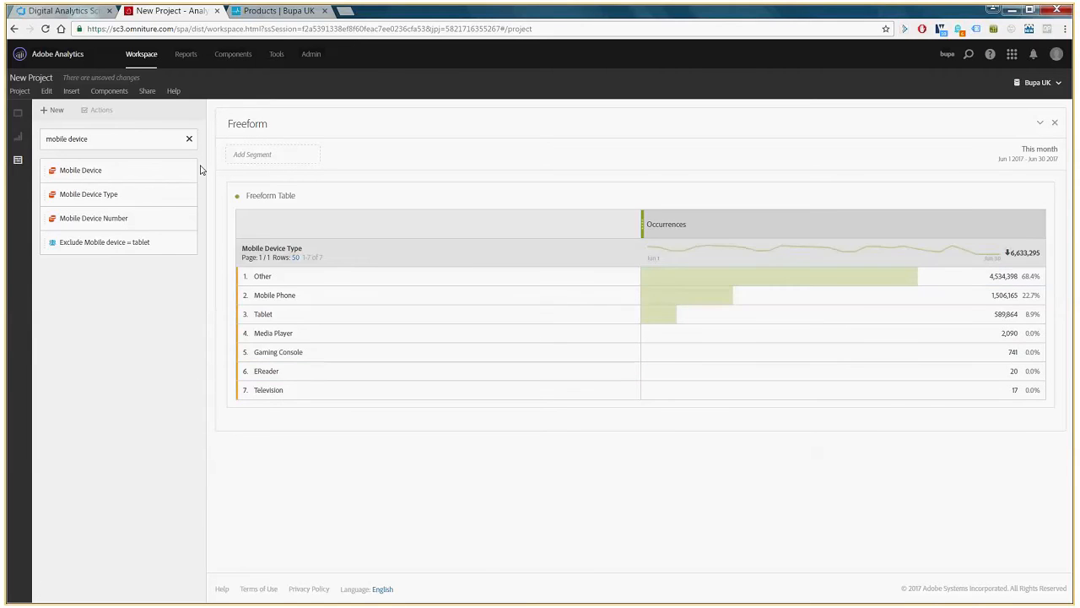
pyautogui.click(189, 139)
pyautogui.moveTo(152, 325); pyautogui.dragTo(795, 227)
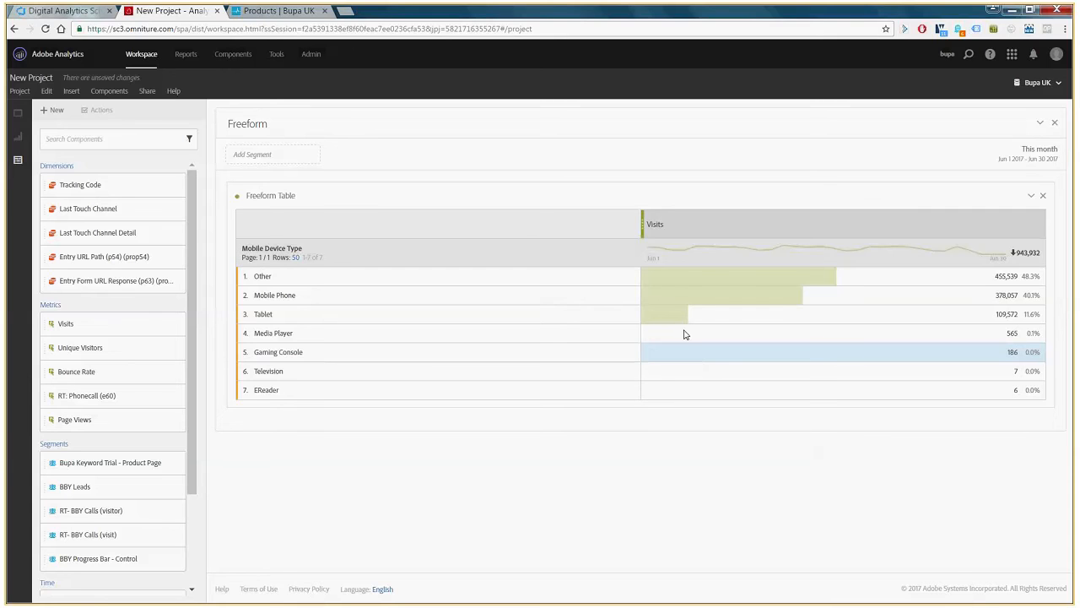
# Visualize the Visits value of the Other device type as a donut chart
pyautogui.rightClick(842, 283)
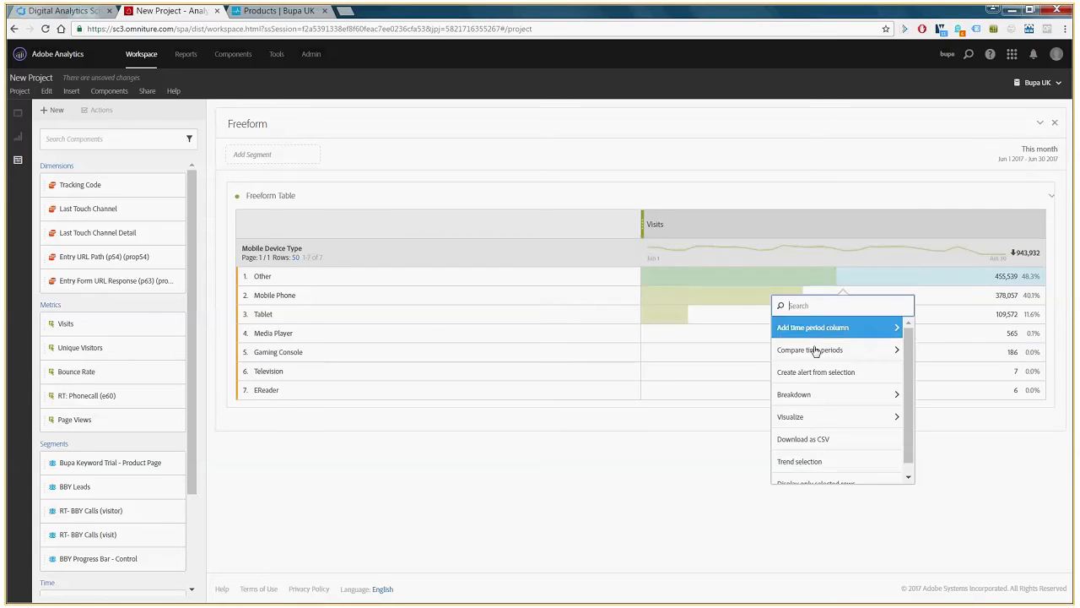
pyautogui.click(827, 414)
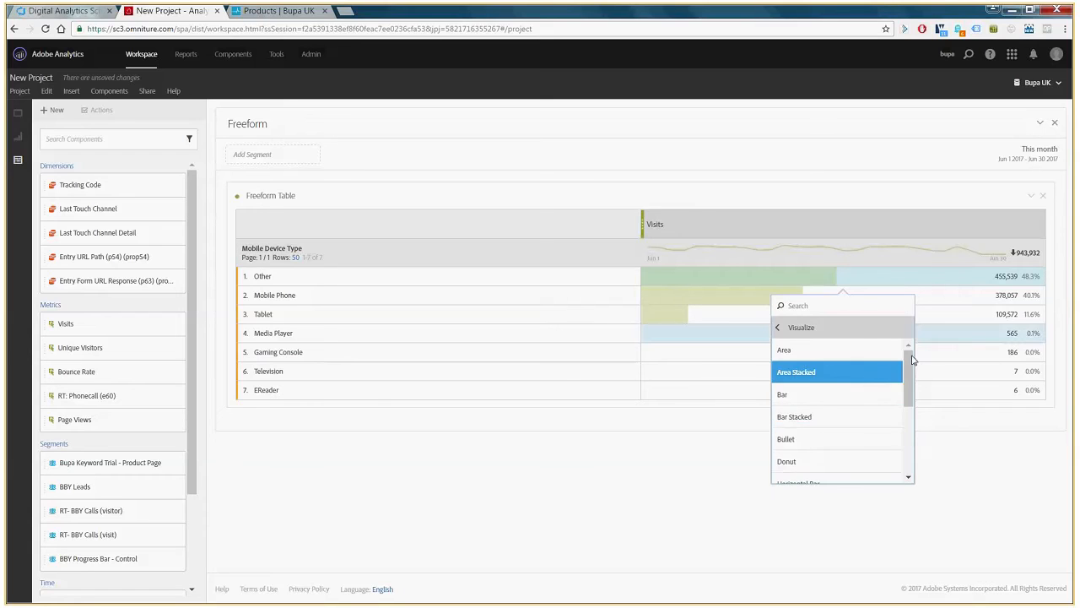
pyautogui.moveTo(909, 368)
pyautogui.mouseDown()
pyautogui.moveTo(923, 490)
pyautogui.moveTo(901, 363)
pyautogui.mouseUp()
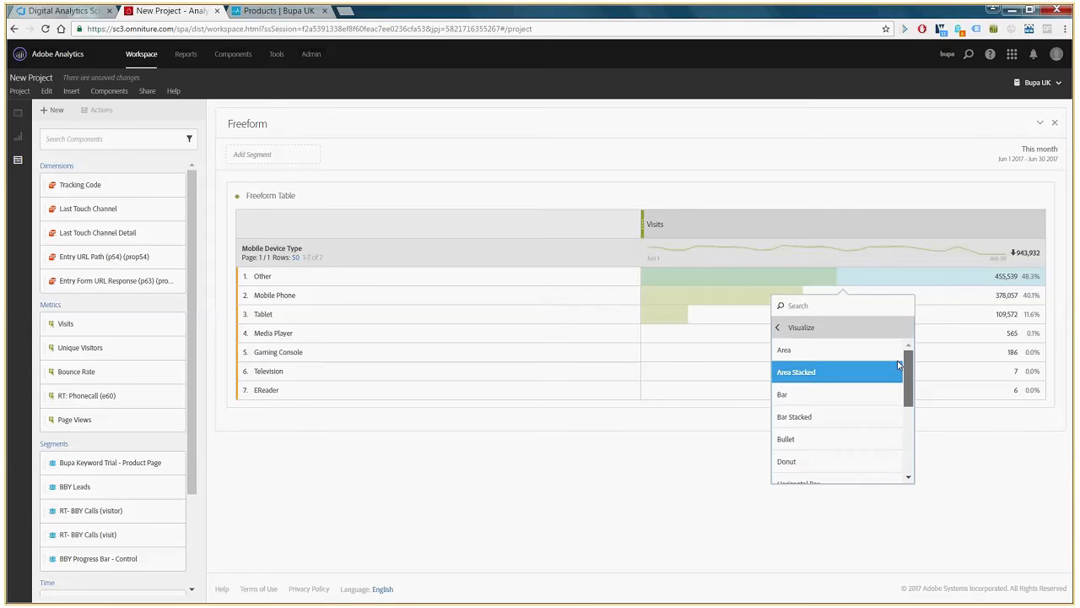
pyautogui.click(863, 459)
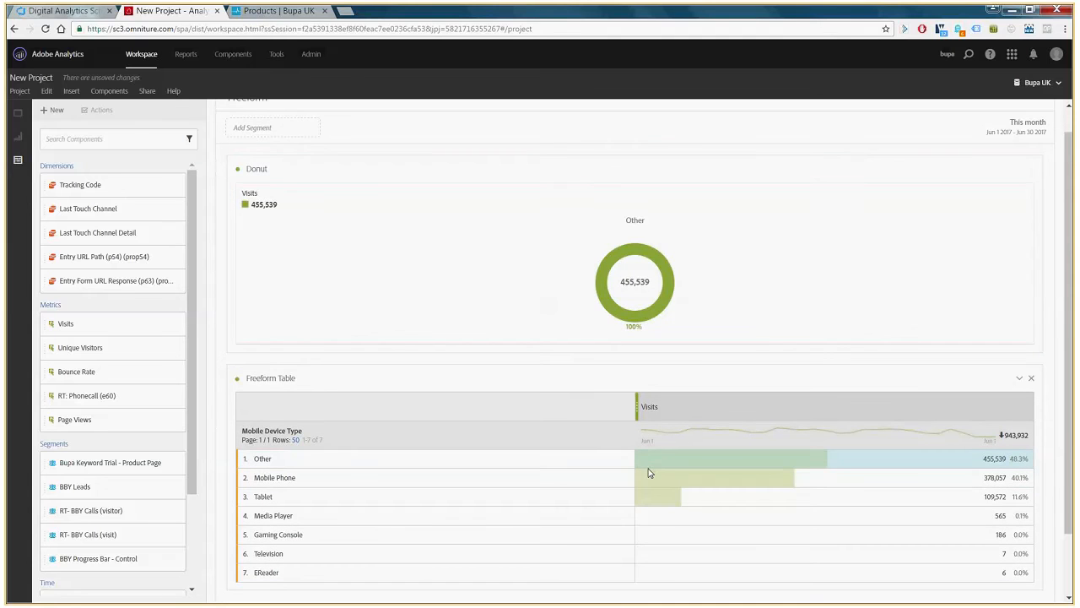
# Switch the donut chart between Other alone and all seven device type rows, and finally remove the donut chart
pyautogui.keyDown('shift'); pyautogui.click(523, 579); pyautogui.keyUp('shift')
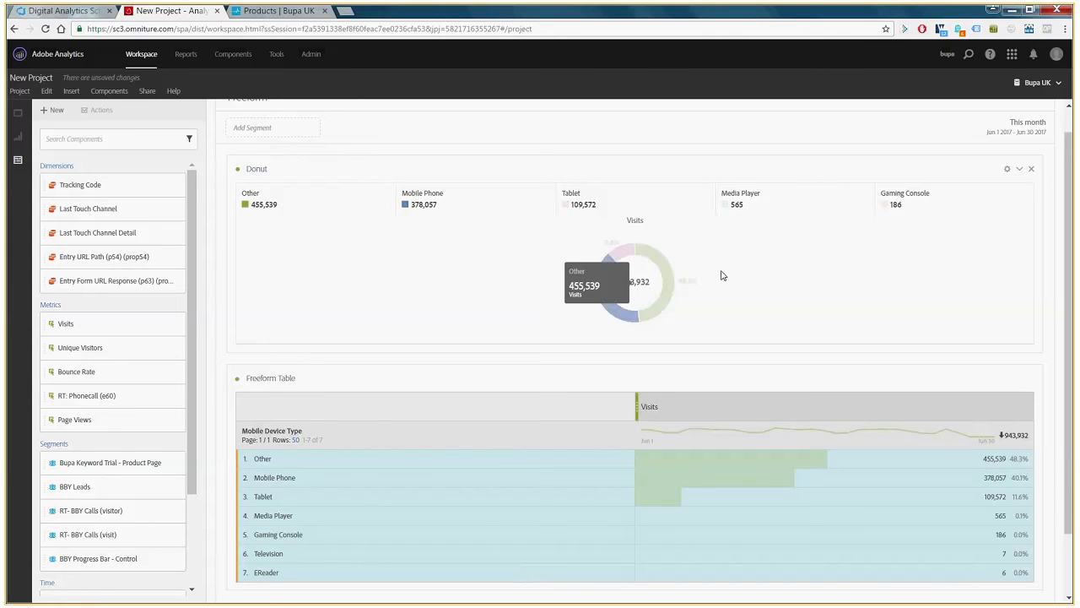
pyautogui.click(790, 464)
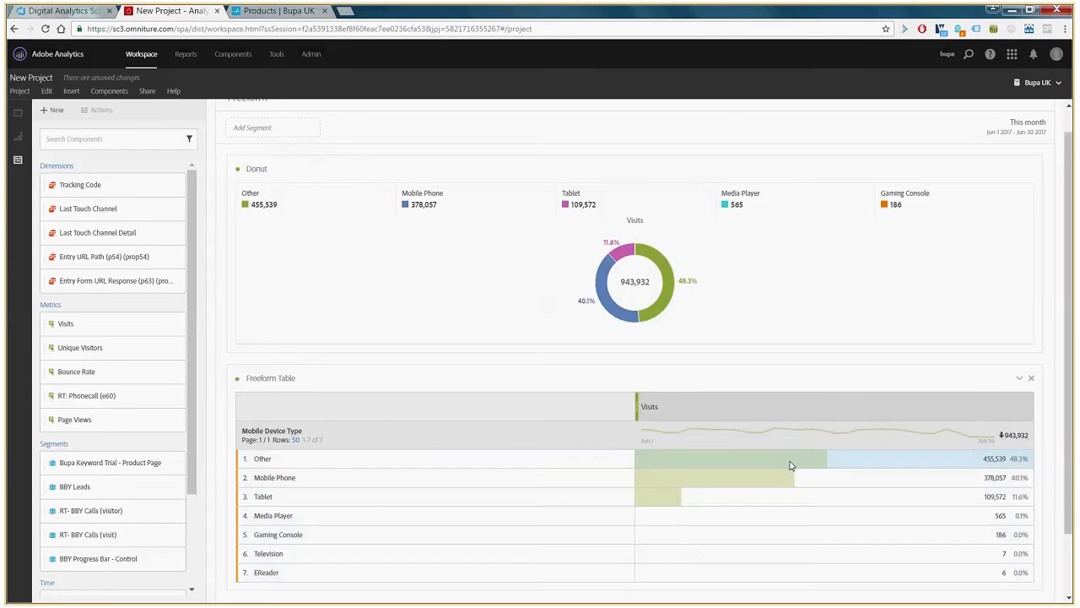
pyautogui.click(690, 460)
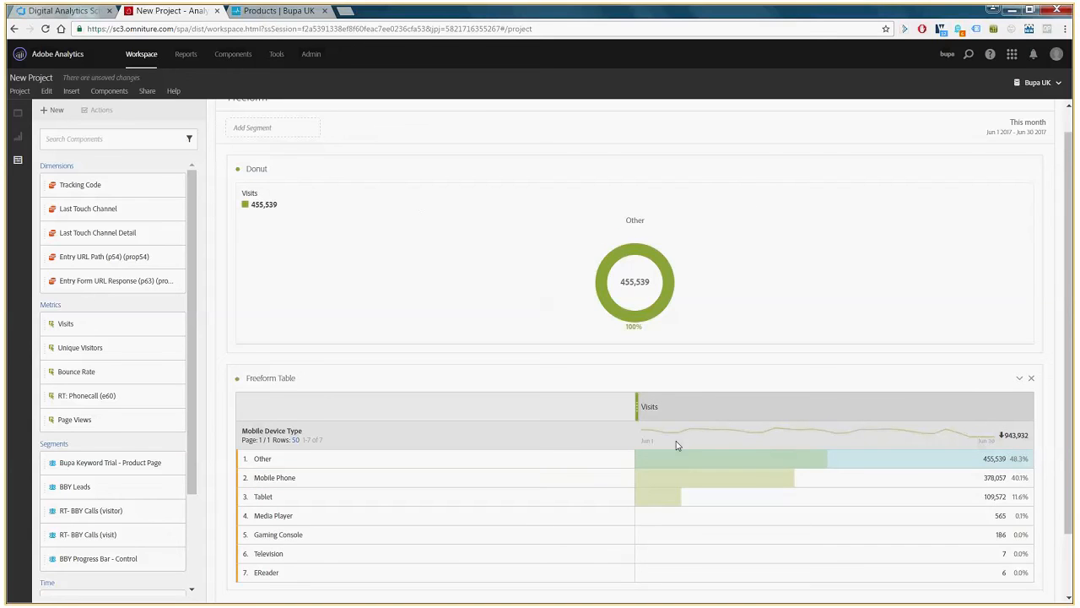
pyautogui.moveTo(712, 465); pyautogui.dragTo(546, 582)
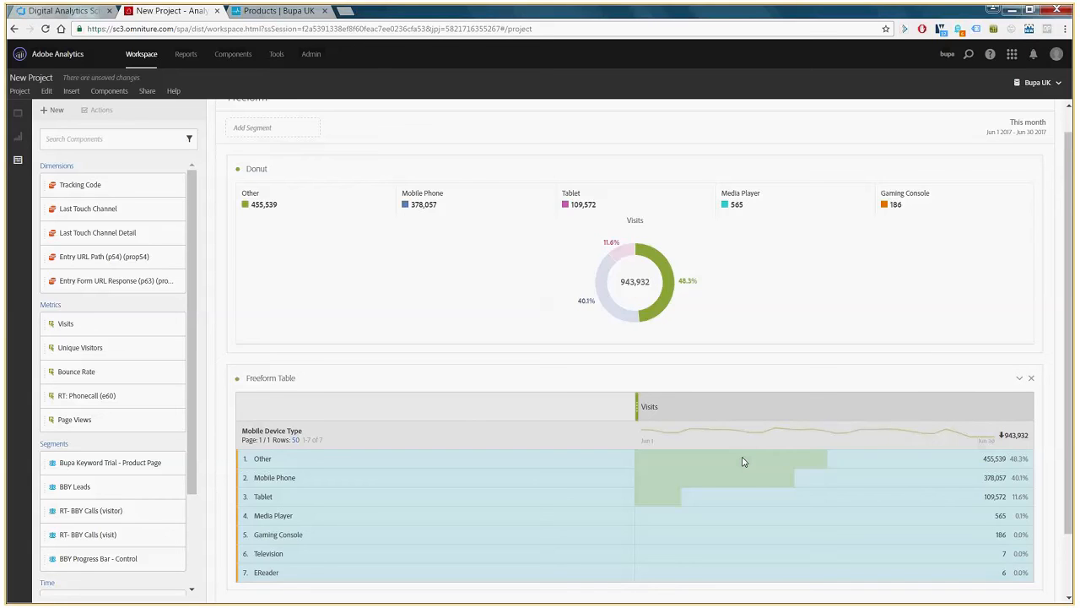
pyautogui.click(1043, 169)
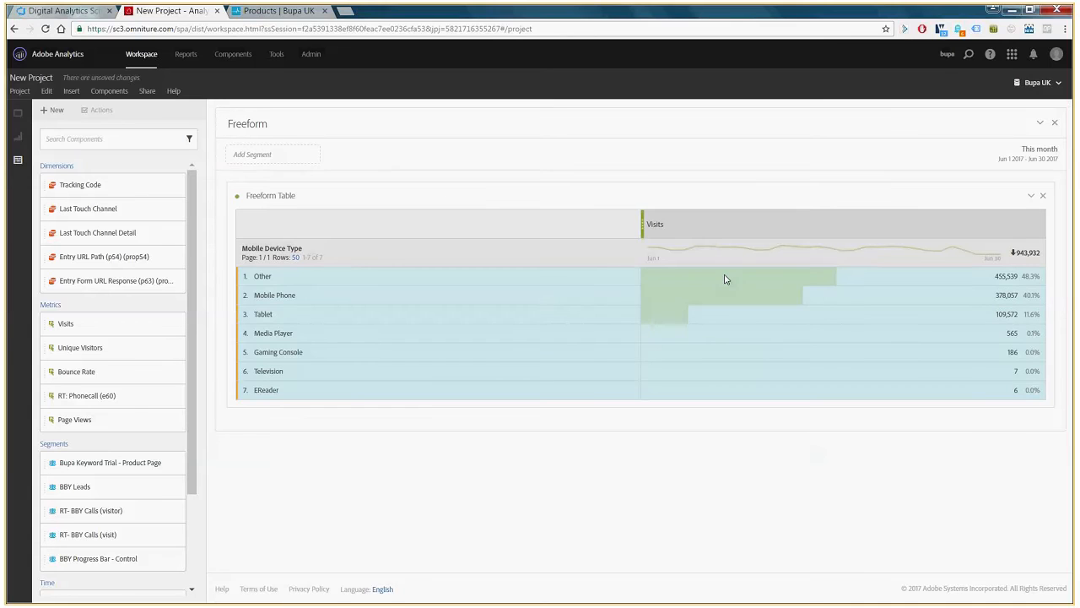
# Visualize the Visits of the Other and Mobile Phone rows together as a line chart
pyautogui.click(605, 294)
pyautogui.keyDown('ctrl'); pyautogui.click(718, 282); pyautogui.keyUp('ctrl')
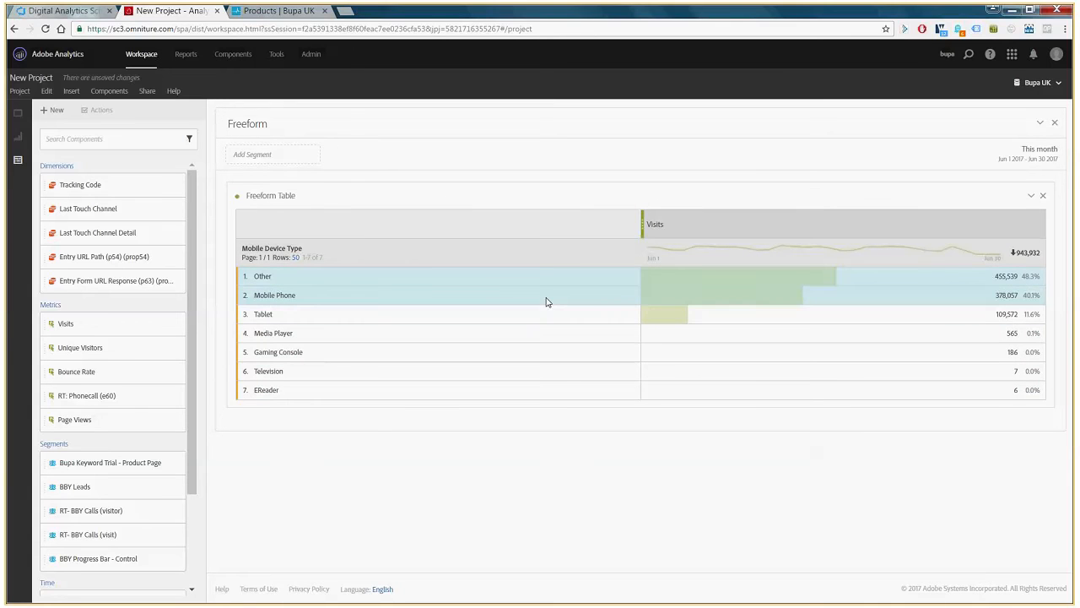
pyautogui.rightClick(735, 288)
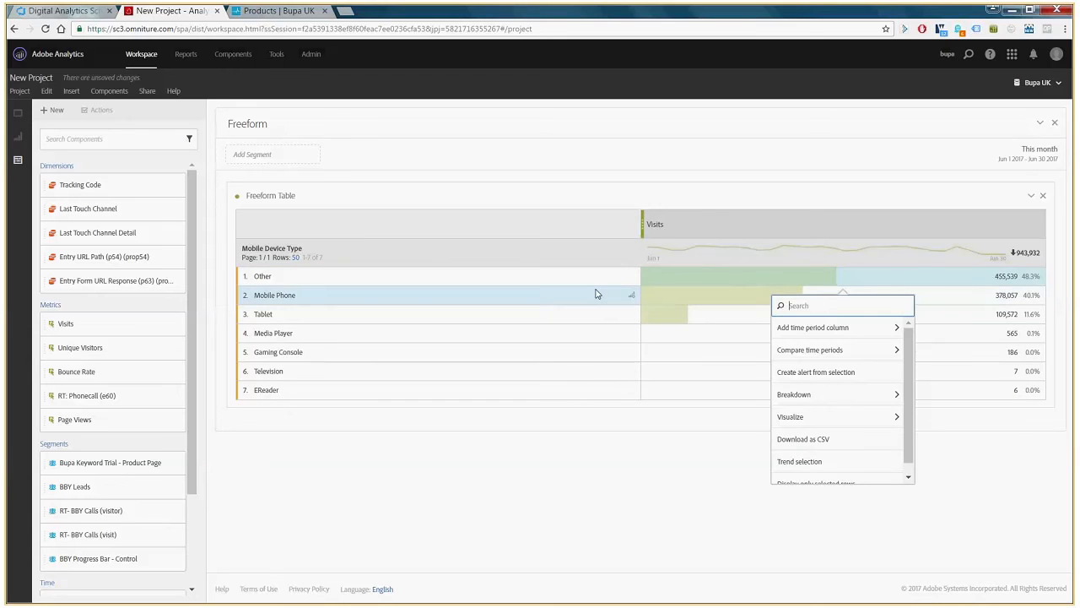
pyautogui.click(696, 283)
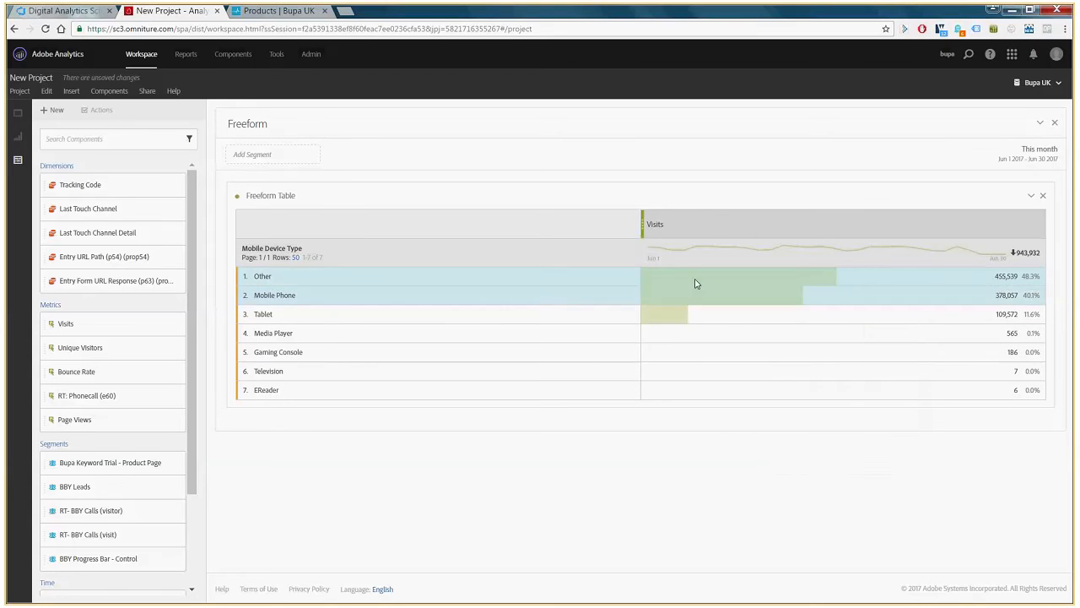
pyautogui.rightClick(843, 288)
pyautogui.click(877, 414)
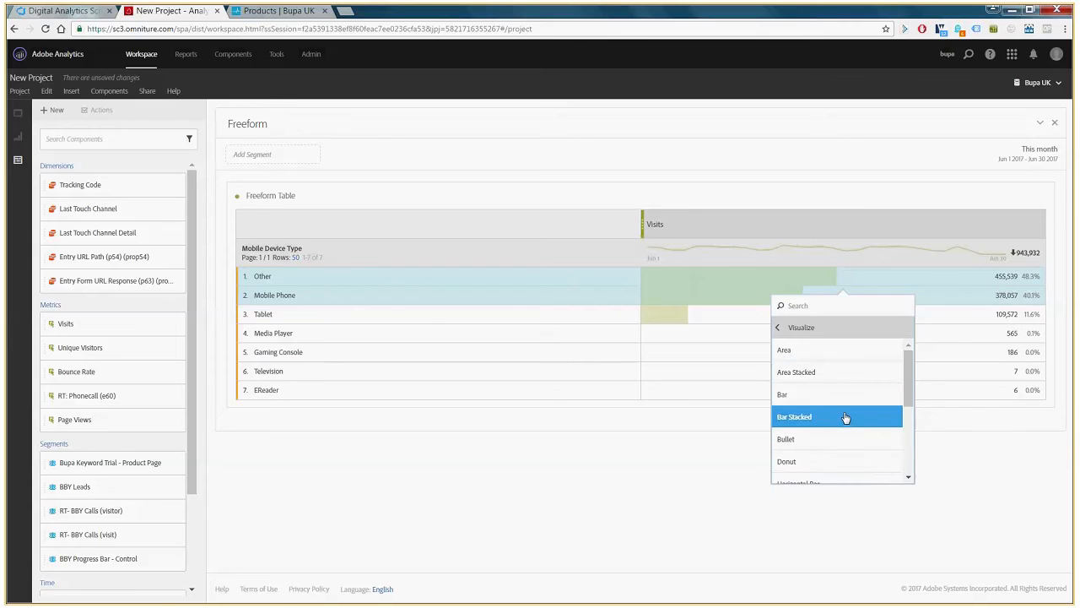
pyautogui.scroll(-2, 883, 401)
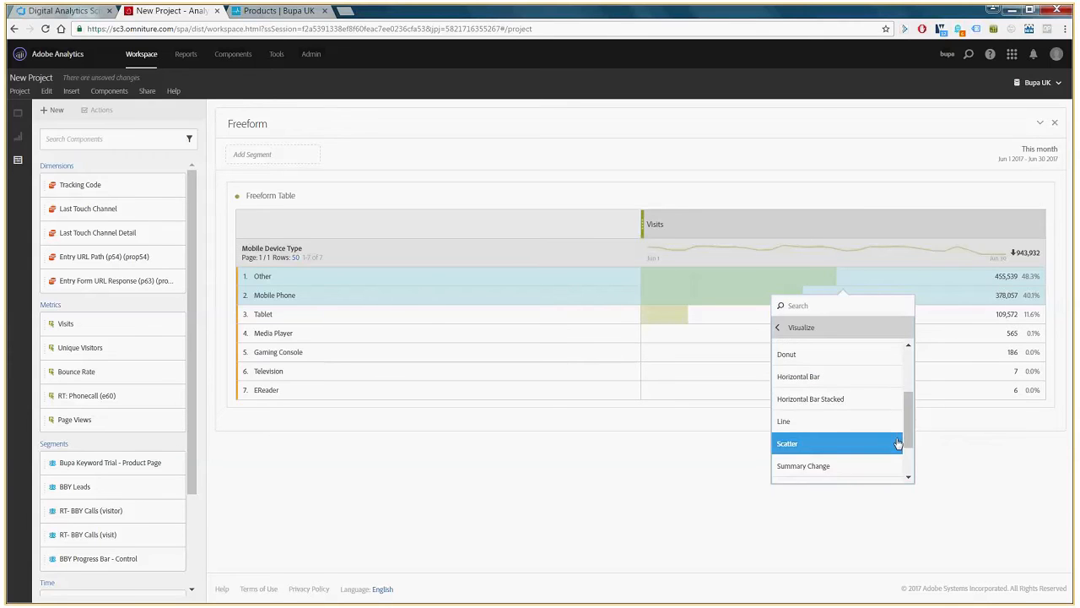
pyautogui.click(890, 432)
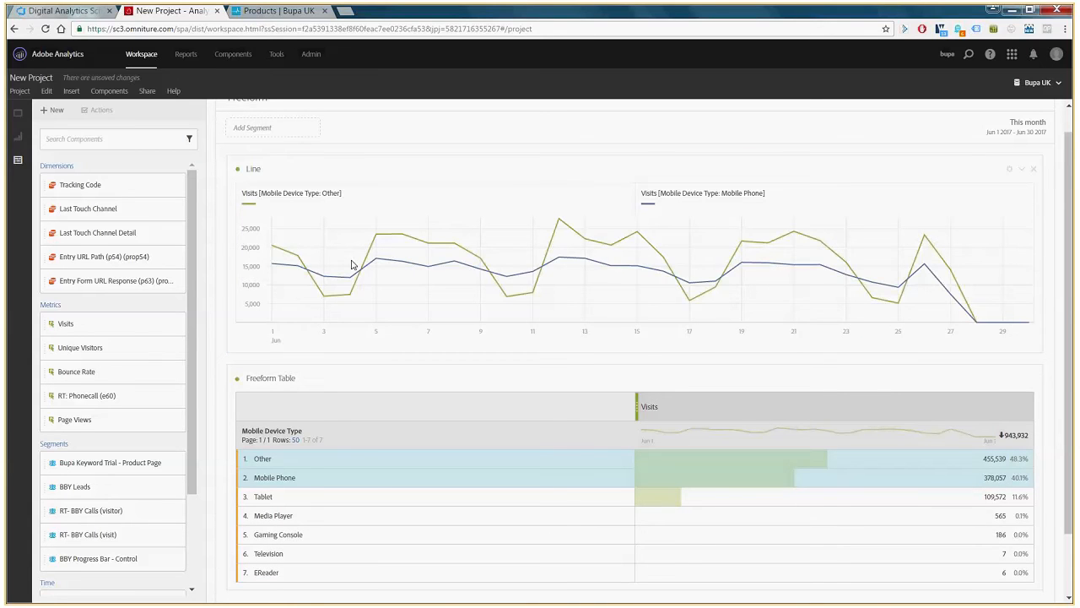
# Add the Tablet row to the line chart and inspect the data point for Sunday 18 June
pyautogui.moveTo(276, 259)
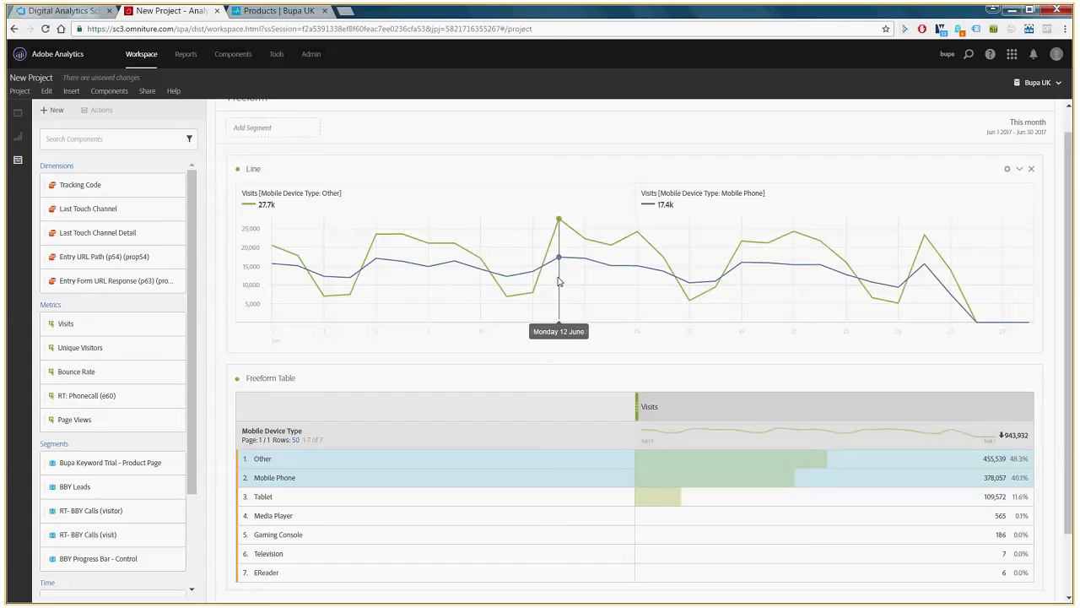
pyautogui.keyDown('ctrl'); pyautogui.click(678, 503); pyautogui.keyUp('ctrl')
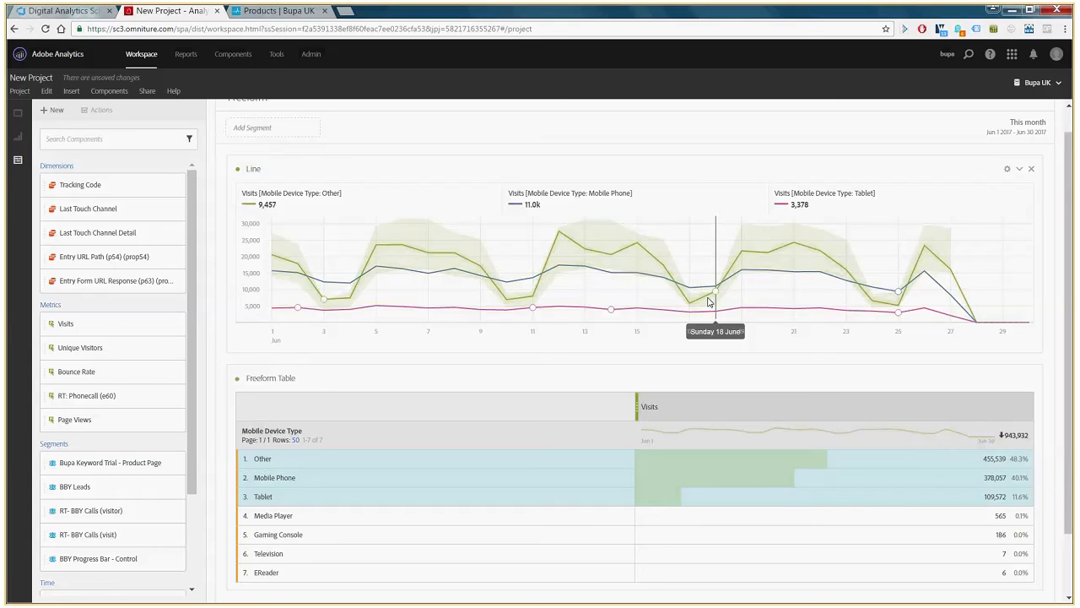
pyautogui.moveTo(715, 295)
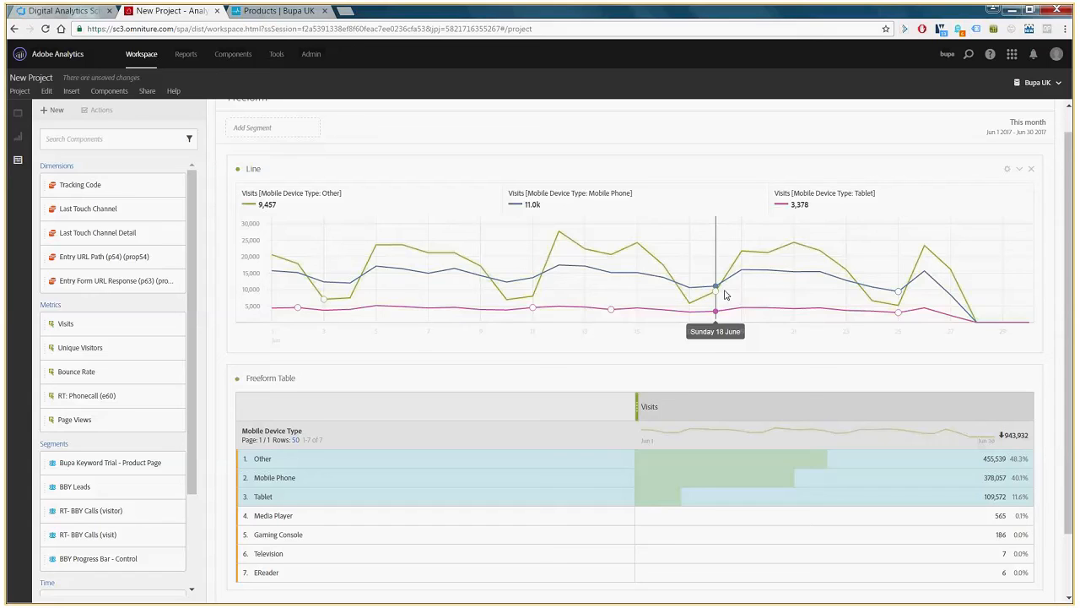
pyautogui.moveTo(716, 293)
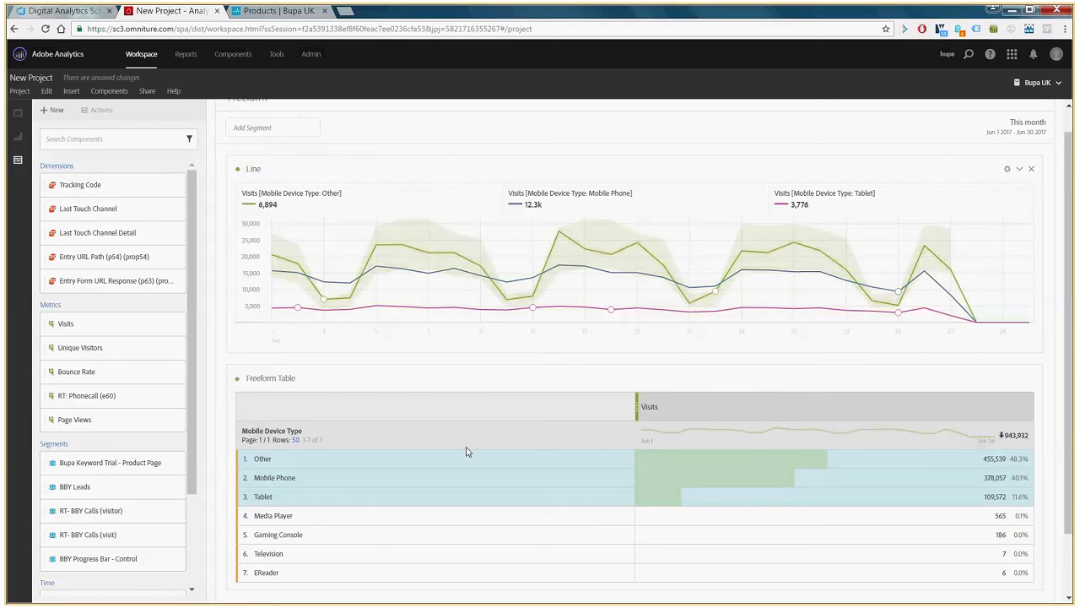
# Limit the line chart to Other, and reselect the Other, Mobile Phone and Tablet rows
pyautogui.click(699, 459)
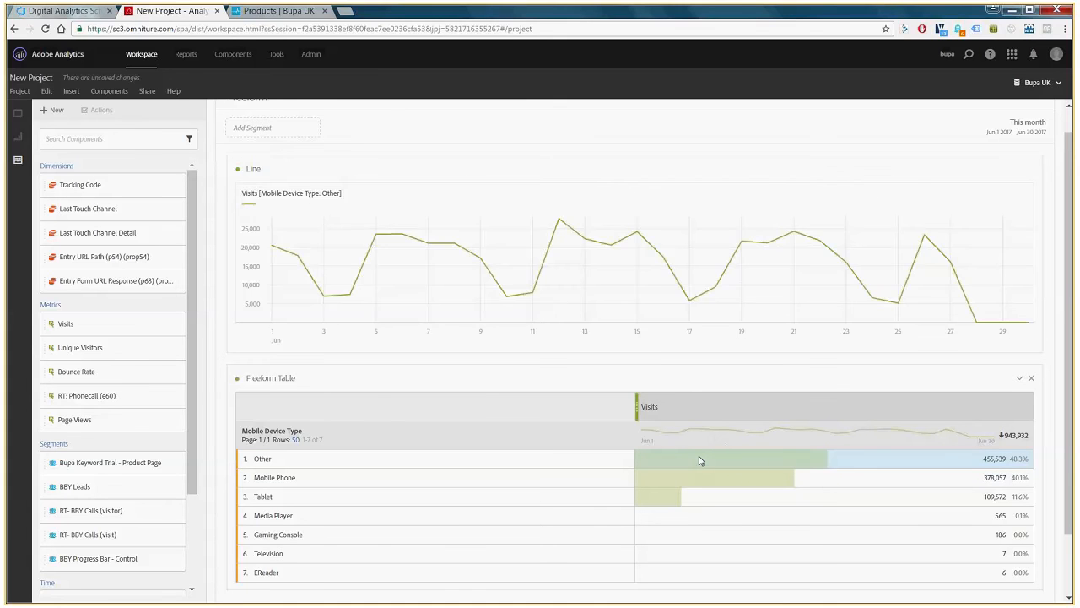
pyautogui.click(698, 458)
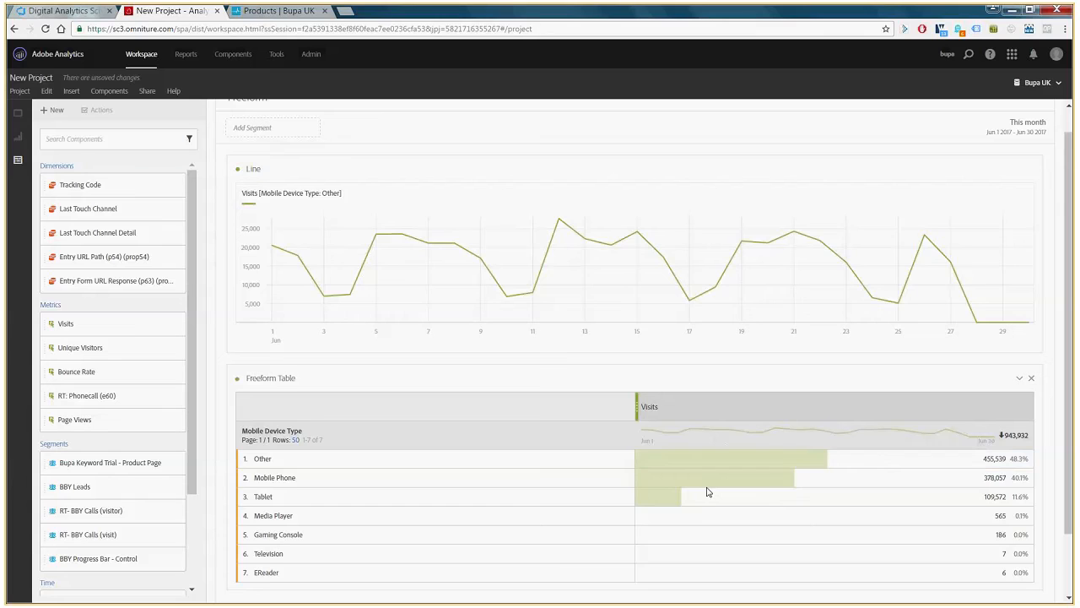
pyautogui.moveTo(707, 492); pyautogui.dragTo(468, 455)
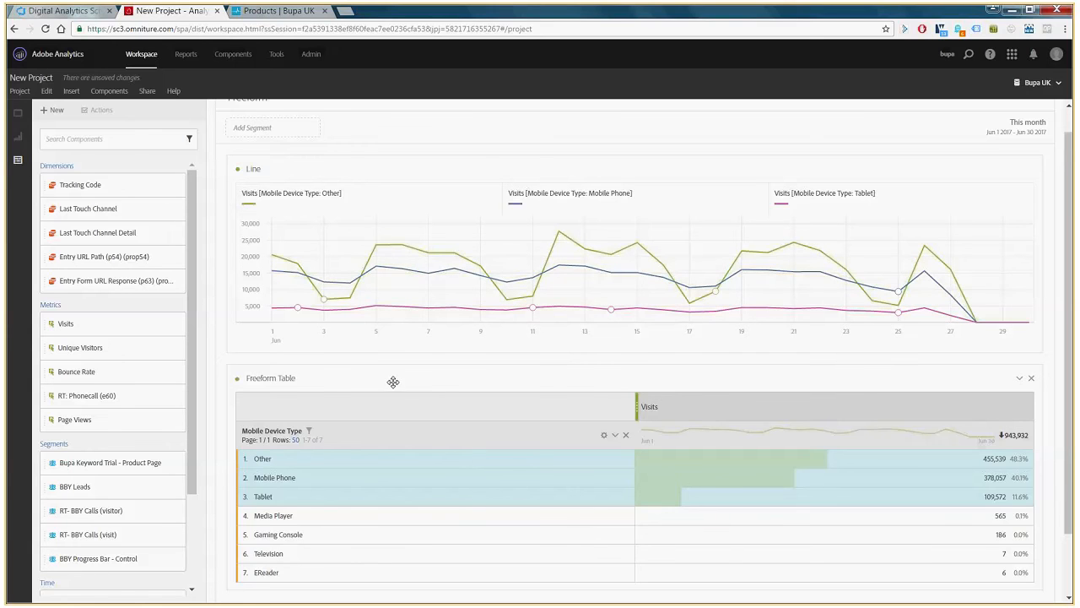
# Lock the line chart's data source to the selected positions and test the lock by selecting other cells in the Visits column
pyautogui.click(238, 171)
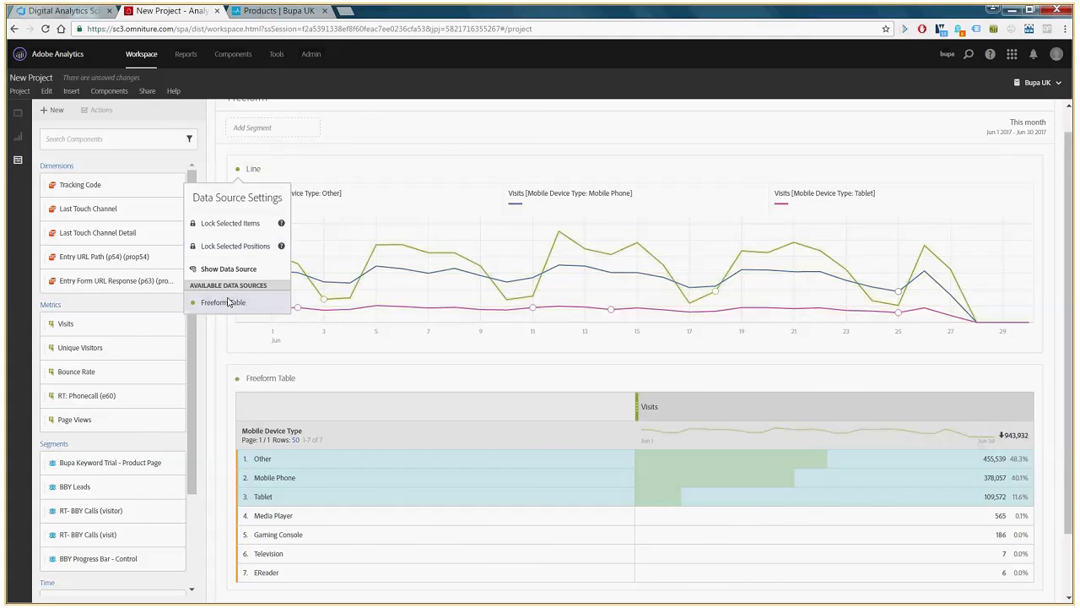
pyautogui.click(236, 246)
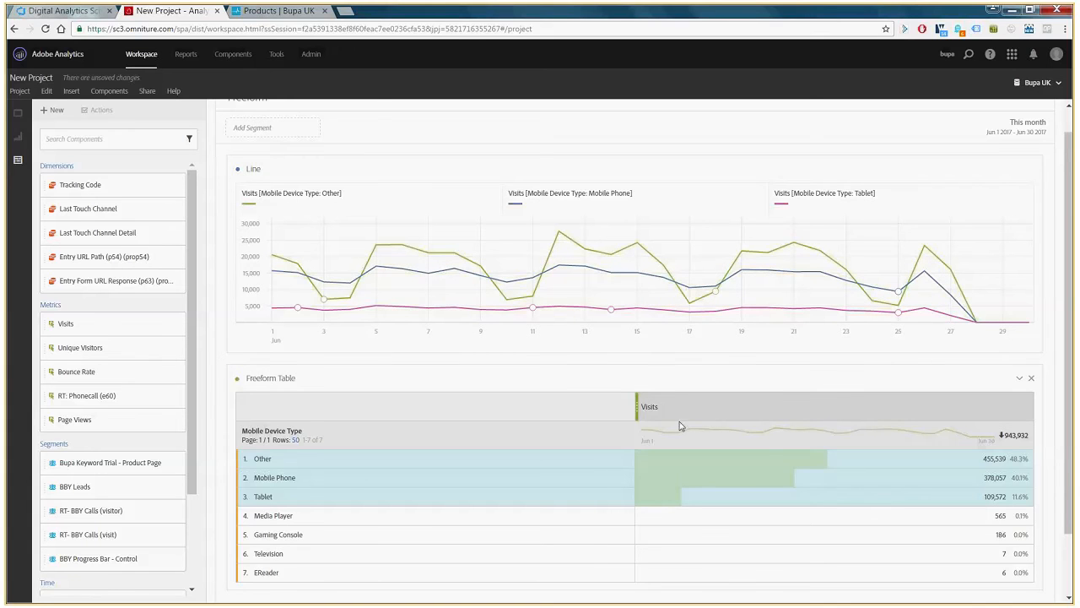
pyautogui.click(836, 465)
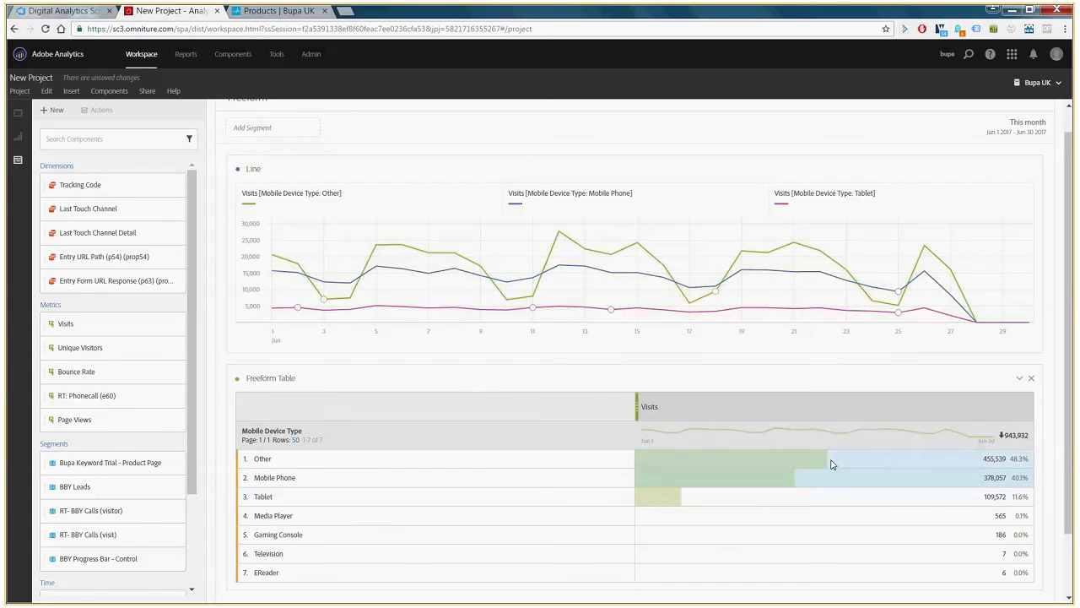
pyautogui.click(641, 477)
pyautogui.click(685, 532)
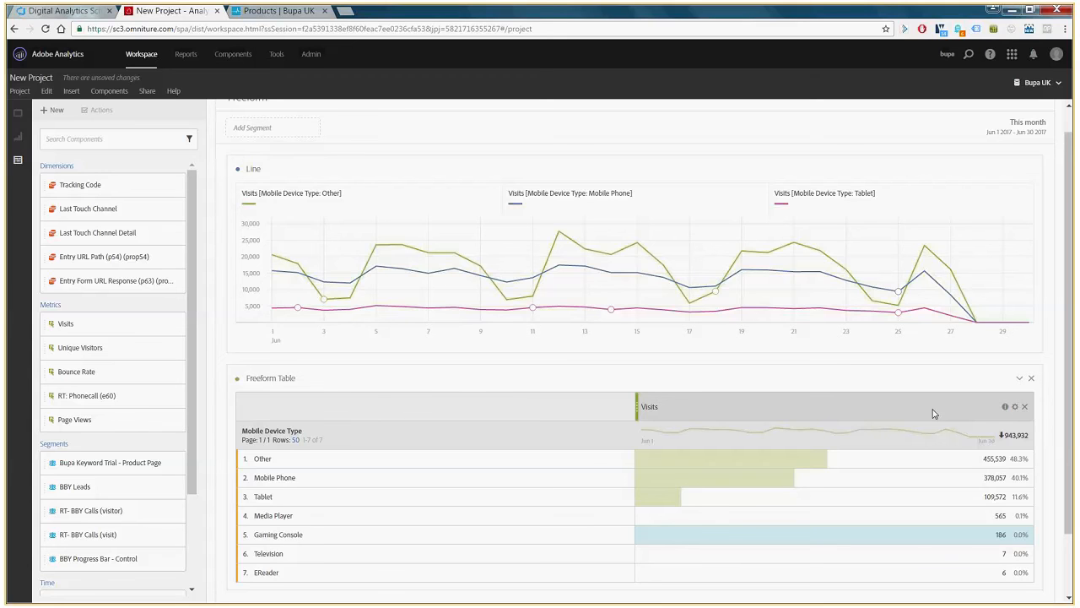
# Delete the Freeform Table while keeping the line chart linked to it
pyautogui.click(1036, 379)
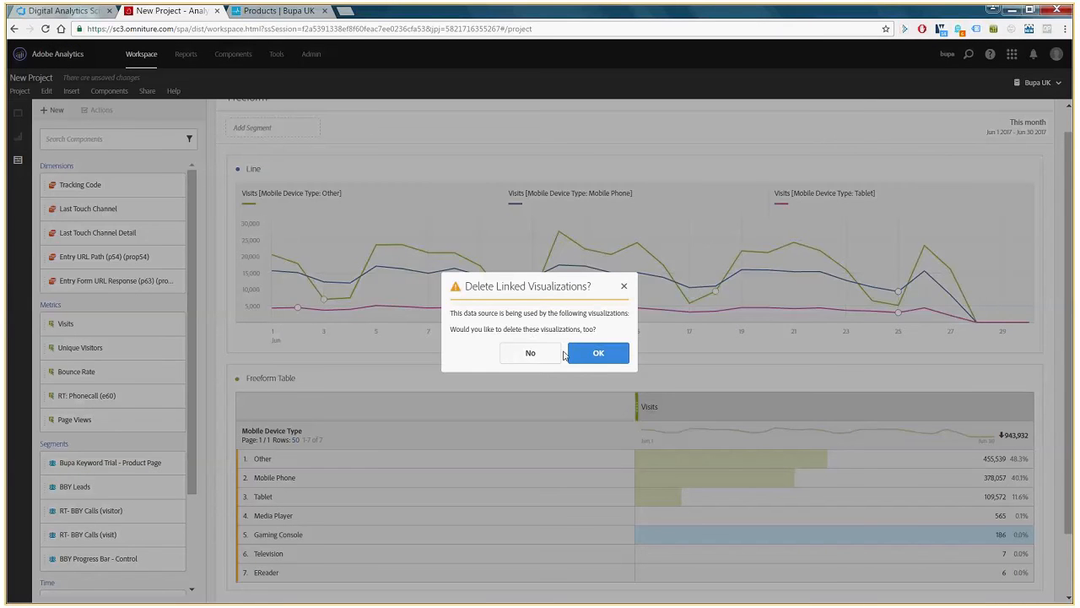
pyautogui.click(534, 349)
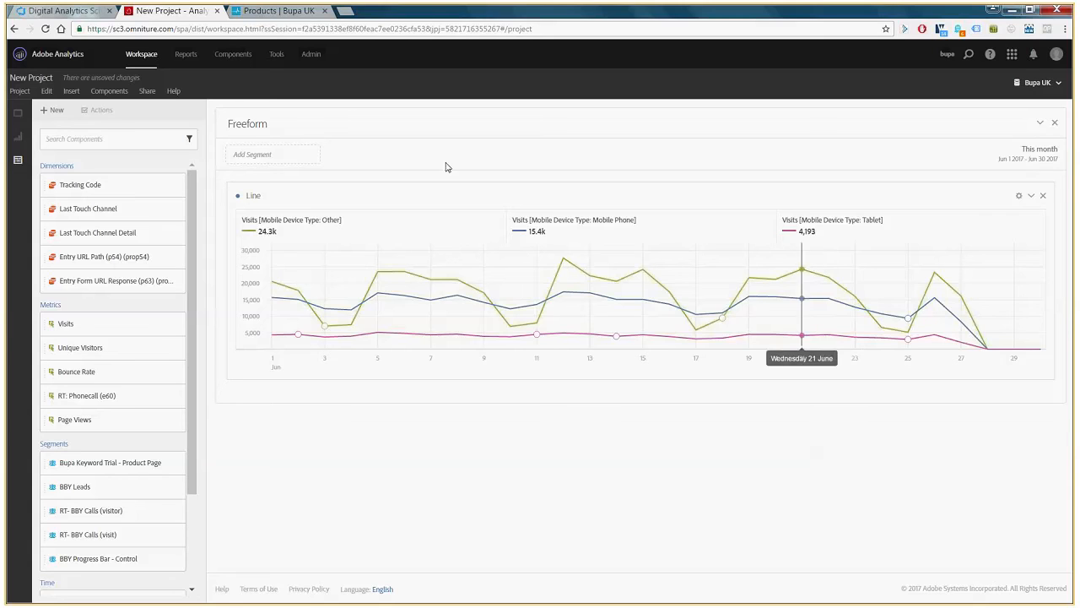
# Show the line chart's hidden data source table and inspect its Jun 1 and Jun 9 rows
pyautogui.click(238, 198)
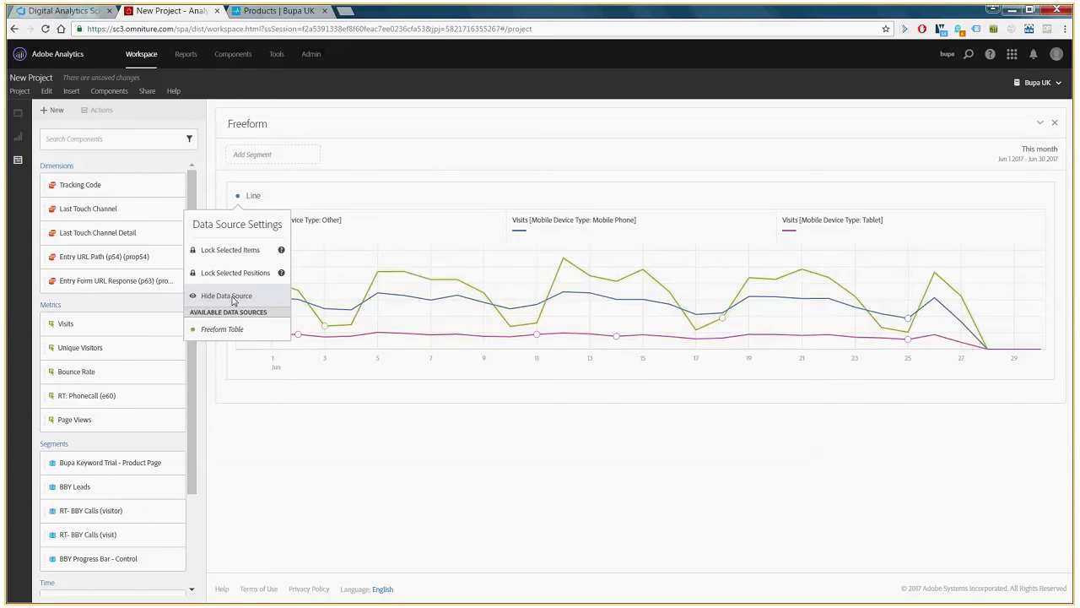
pyautogui.click(233, 297)
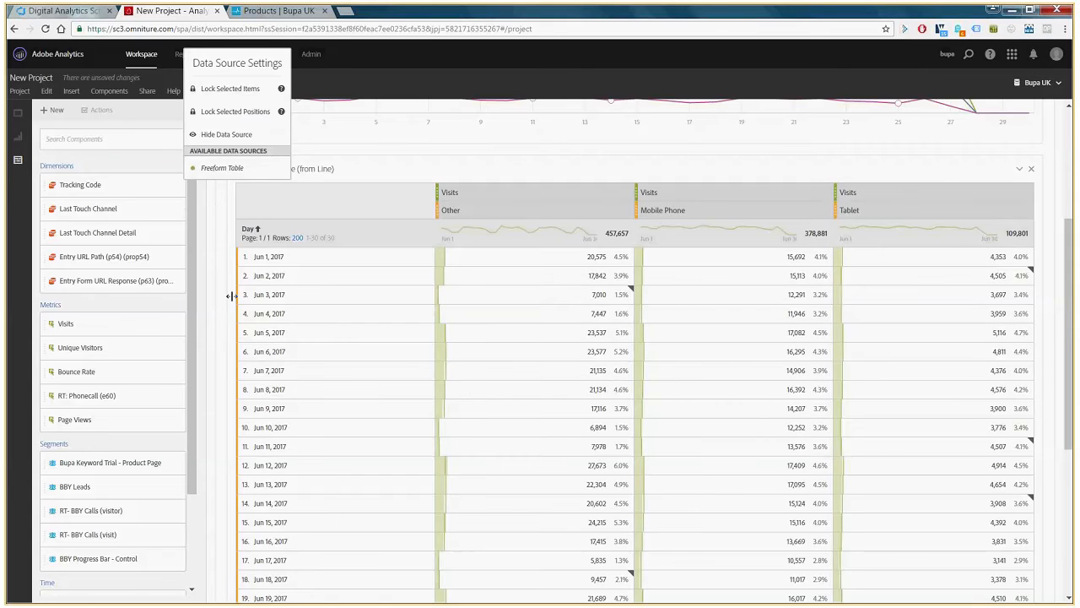
pyautogui.scroll(2, 1061, 259)
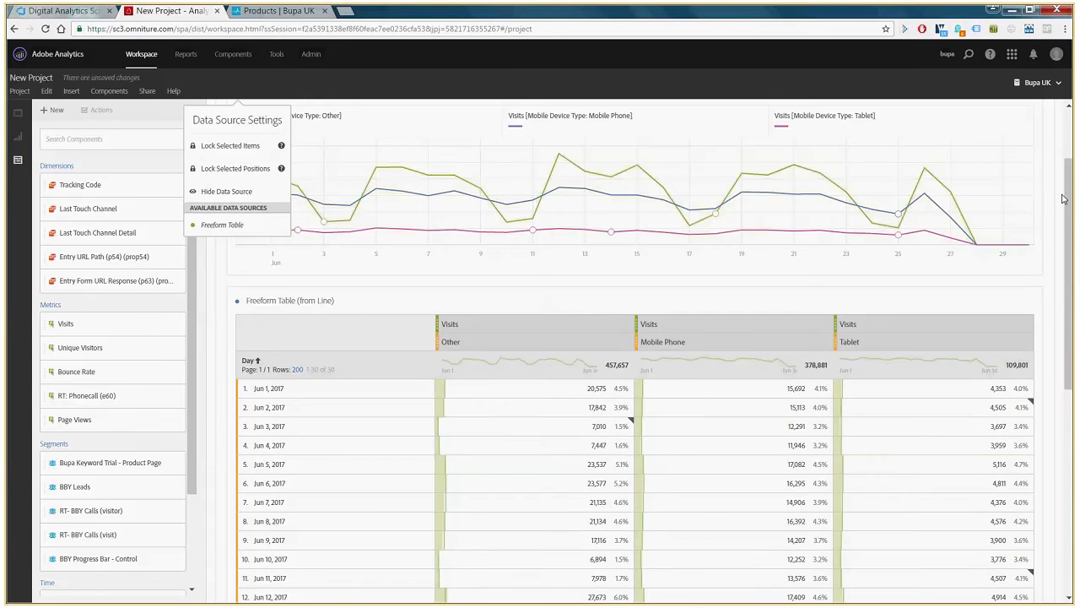
pyautogui.click(337, 388)
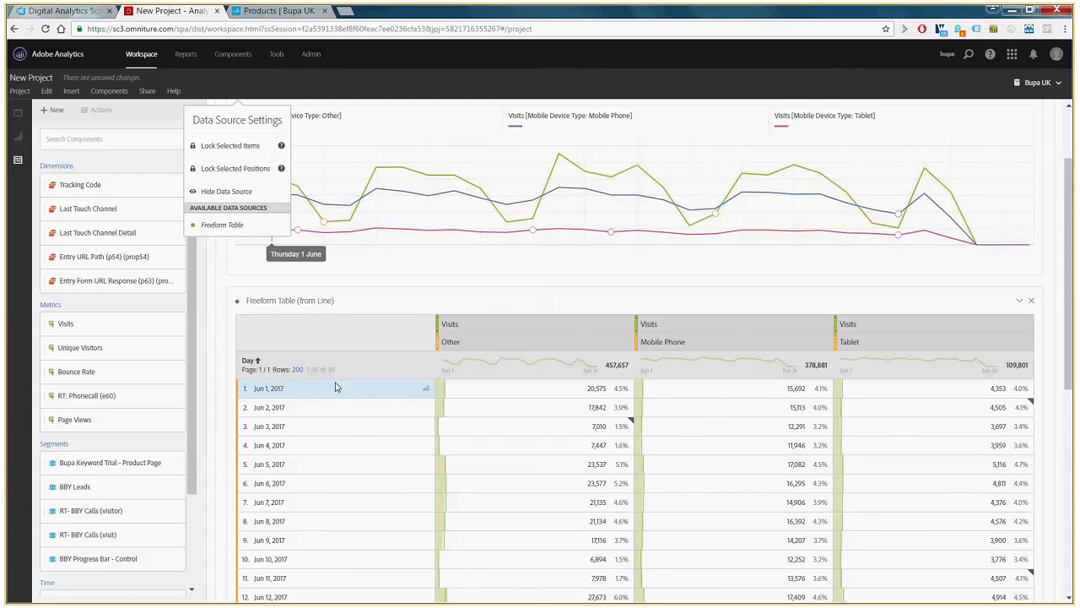
pyautogui.click(323, 538)
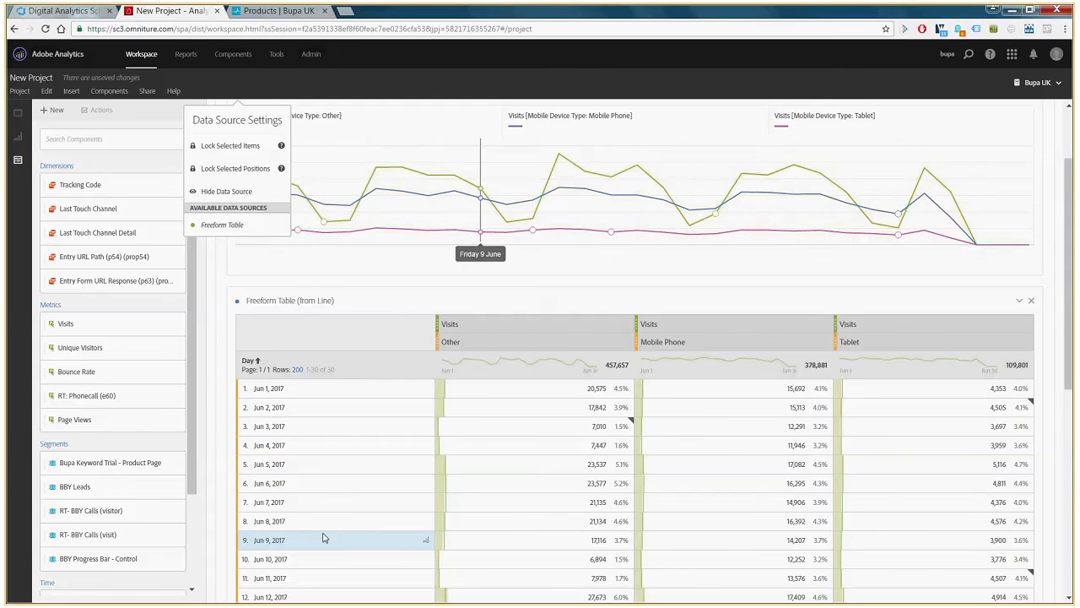
pyautogui.click(322, 538)
# Hide the line chart's data source table
pyautogui.scroll(1, 1063, 231)
pyautogui.scroll(2, 1063, 230)
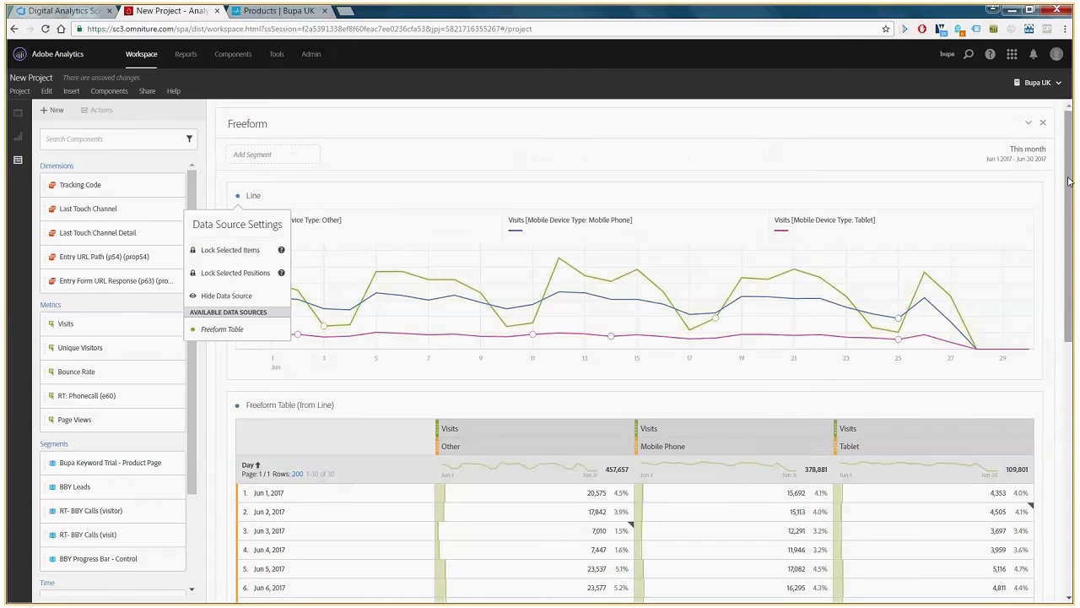
pyautogui.scroll(-5, 1065, 294)
pyautogui.scroll(5, 1065, 294)
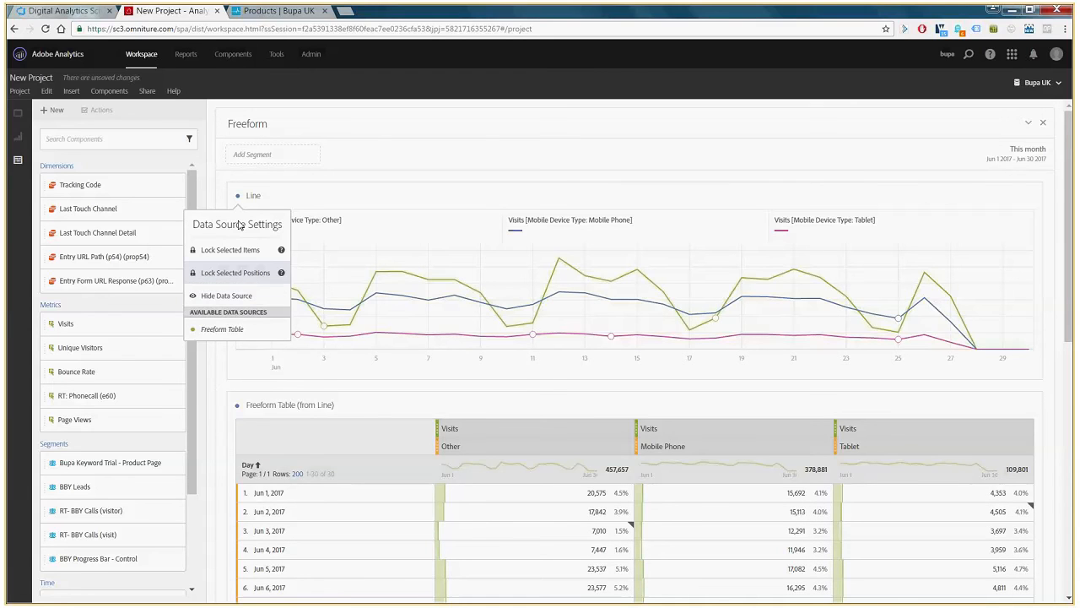
pyautogui.click(223, 295)
pyautogui.click(424, 459)
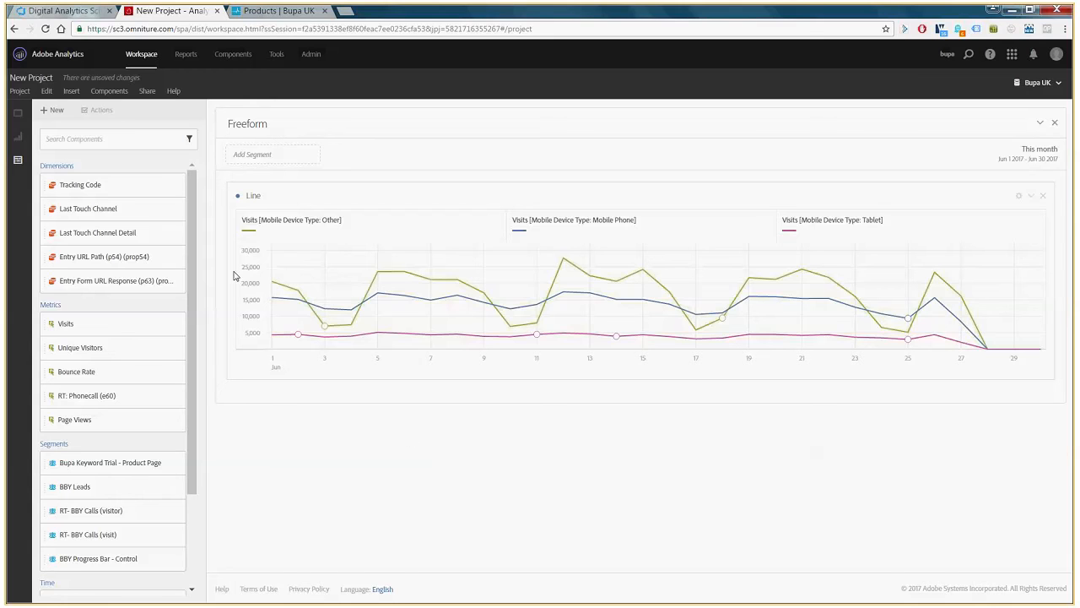
# Show the line chart's data source table again and lock the chart to the selected positions
pyautogui.click(237, 197)
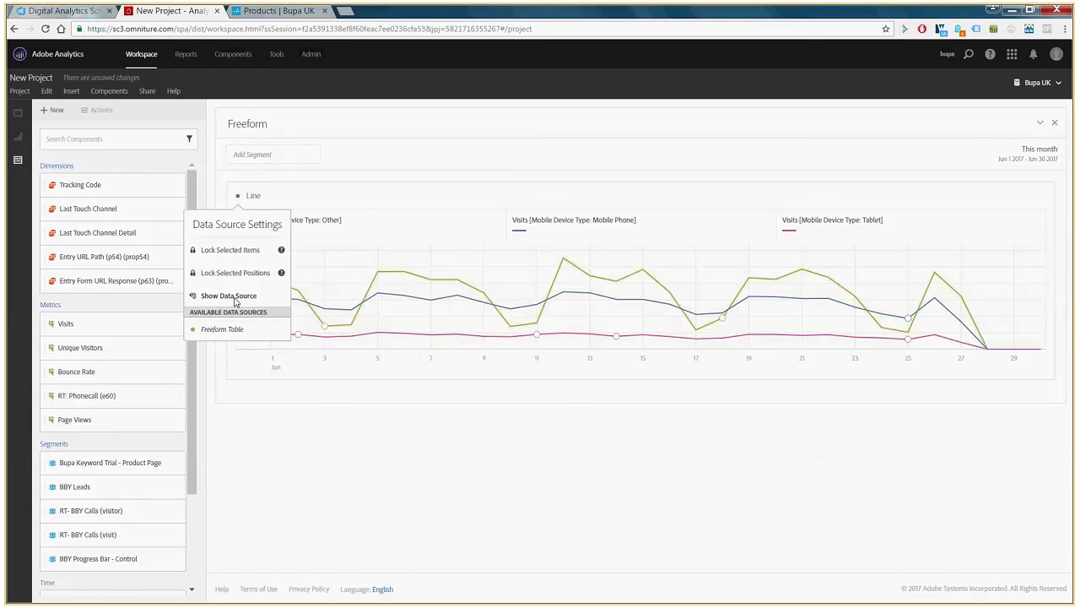
pyautogui.click(234, 297)
pyautogui.scroll(-3, 345, 411)
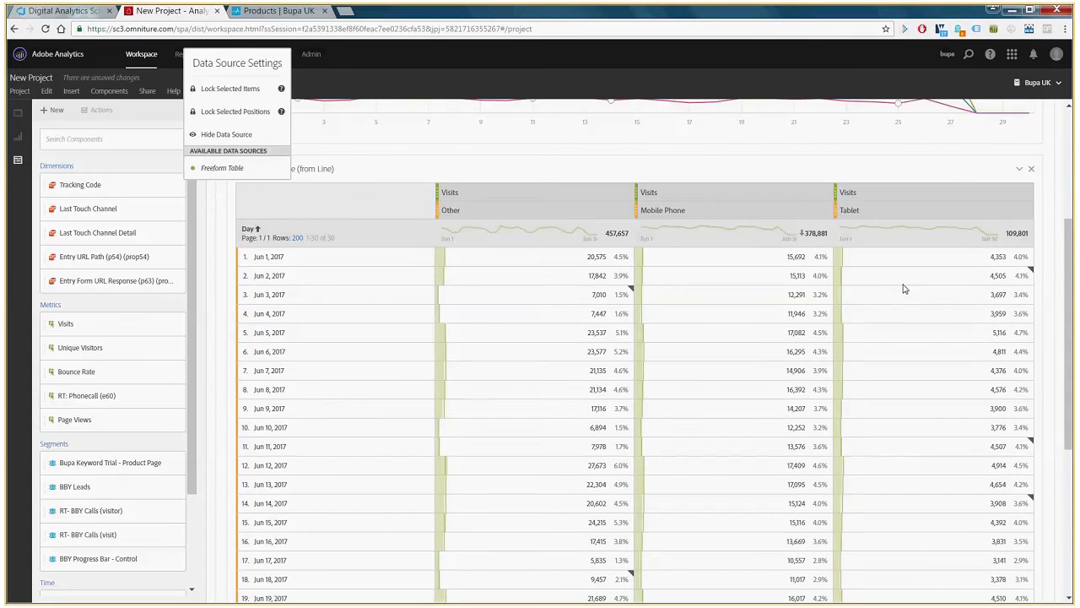
pyautogui.scroll(3, 902, 288)
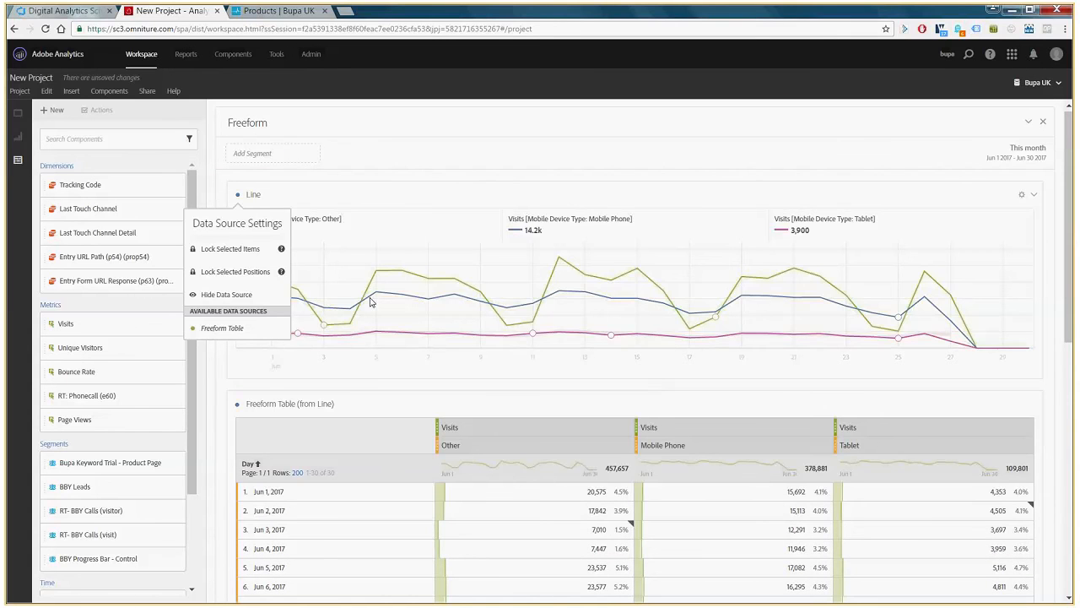
pyautogui.click(228, 270)
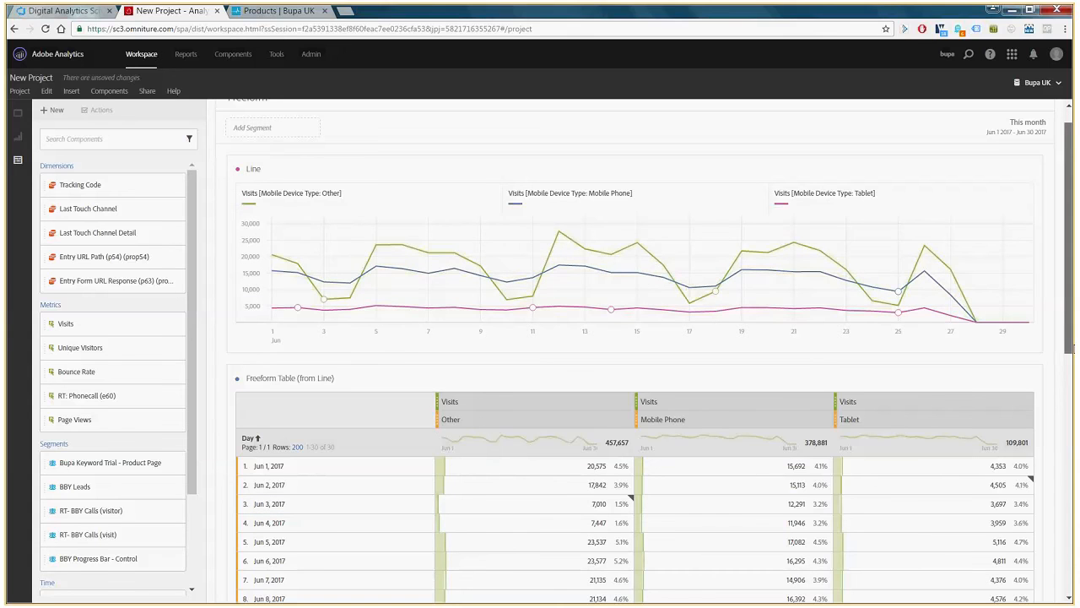
# Apply the BBY Leads segment to the Other, Mobile Phone and Tablet columns of the Freeform Table
pyautogui.moveTo(1070, 346); pyautogui.dragTo(1071, 355)
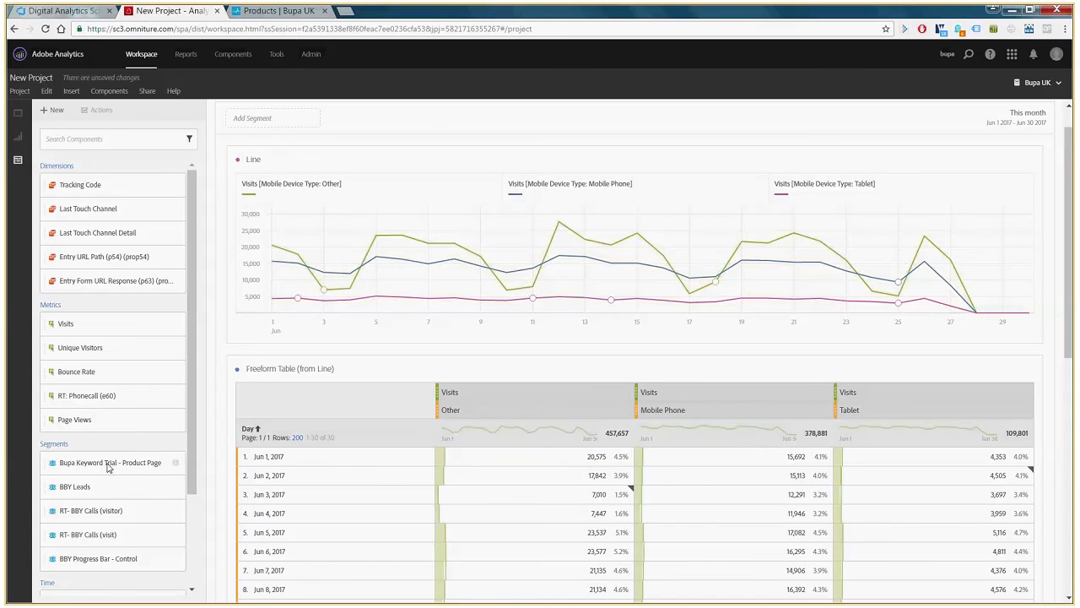
pyautogui.moveTo(148, 486); pyautogui.dragTo(532, 396)
pyautogui.moveTo(133, 486); pyautogui.dragTo(655, 411)
pyautogui.moveTo(74, 486); pyautogui.dragTo(918, 406)
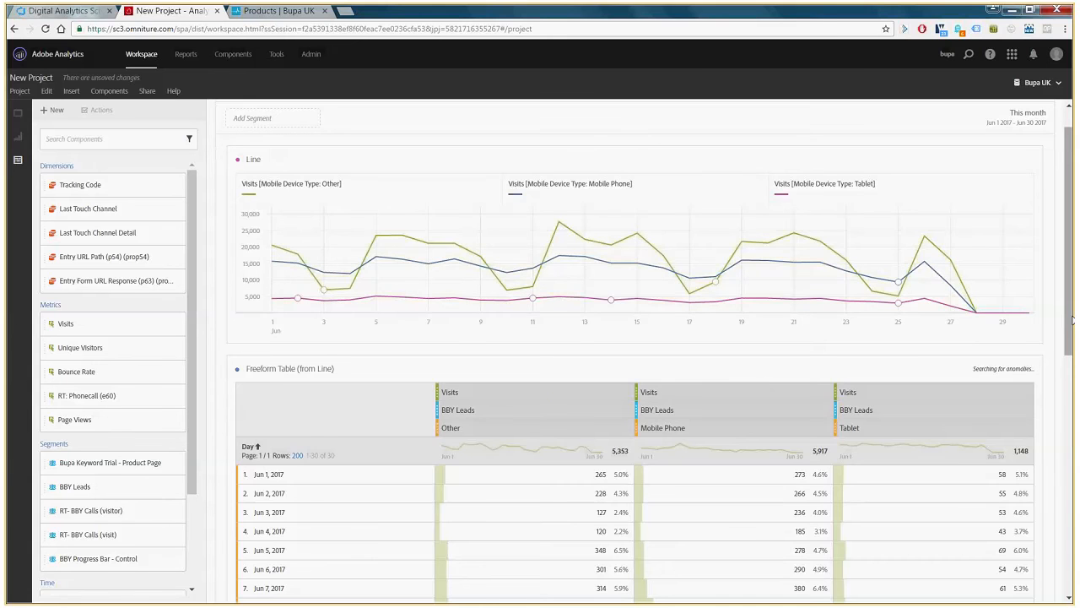
# Select all daily rows from Jun 1 to Jun 30, 2017 and visualize them as a second line chart
pyautogui.moveTo(1071, 320); pyautogui.dragTo(1070, 343)
pyautogui.moveTo(948, 432); pyautogui.dragTo(356, 602)
pyautogui.moveTo(1068, 332); pyautogui.dragTo(1059, 506)
pyautogui.keyDown('shift'); pyautogui.click(381, 504); pyautogui.keyUp('shift')
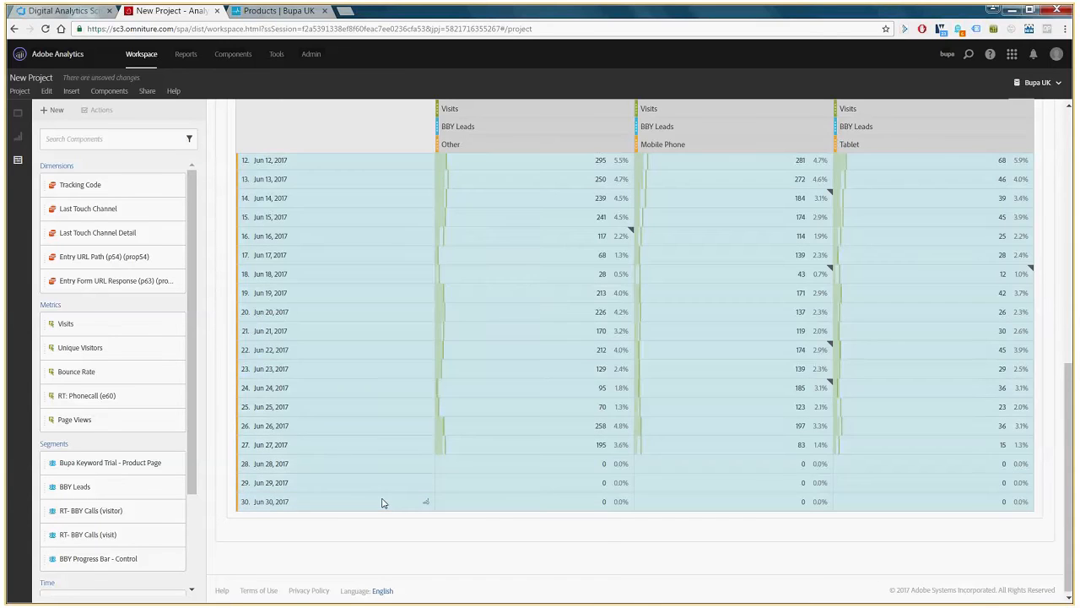
pyautogui.rightClick(535, 365)
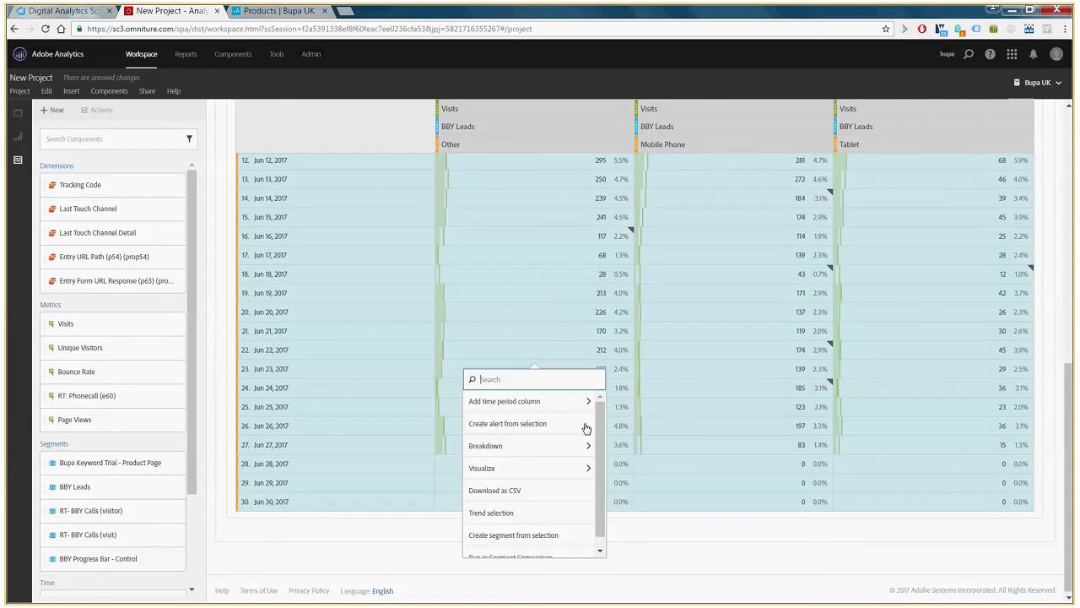
pyautogui.click(574, 467)
pyautogui.scroll(-3, 570, 481)
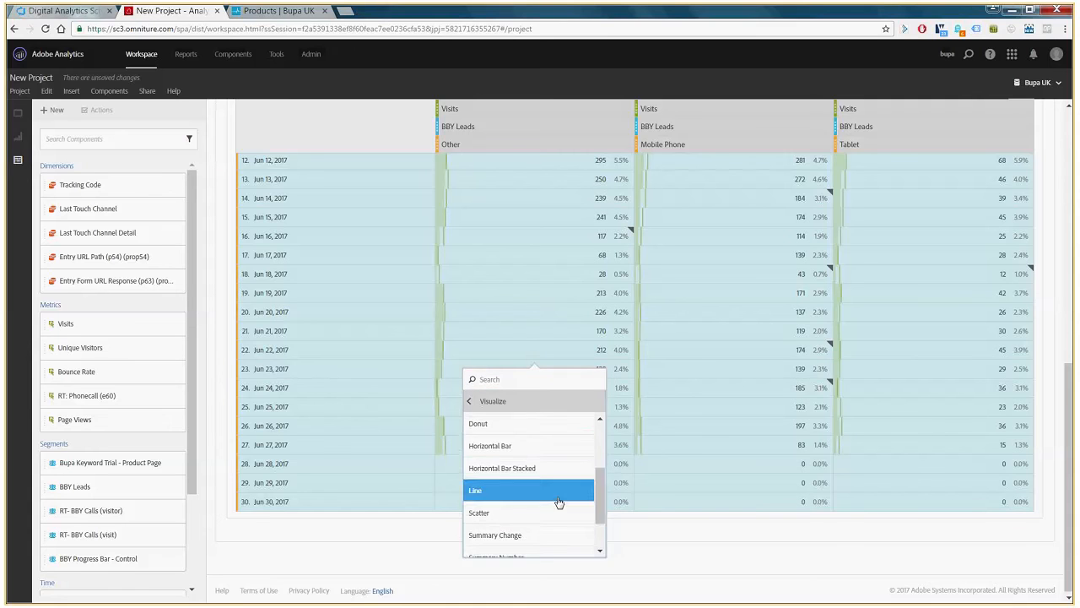
pyautogui.click(558, 499)
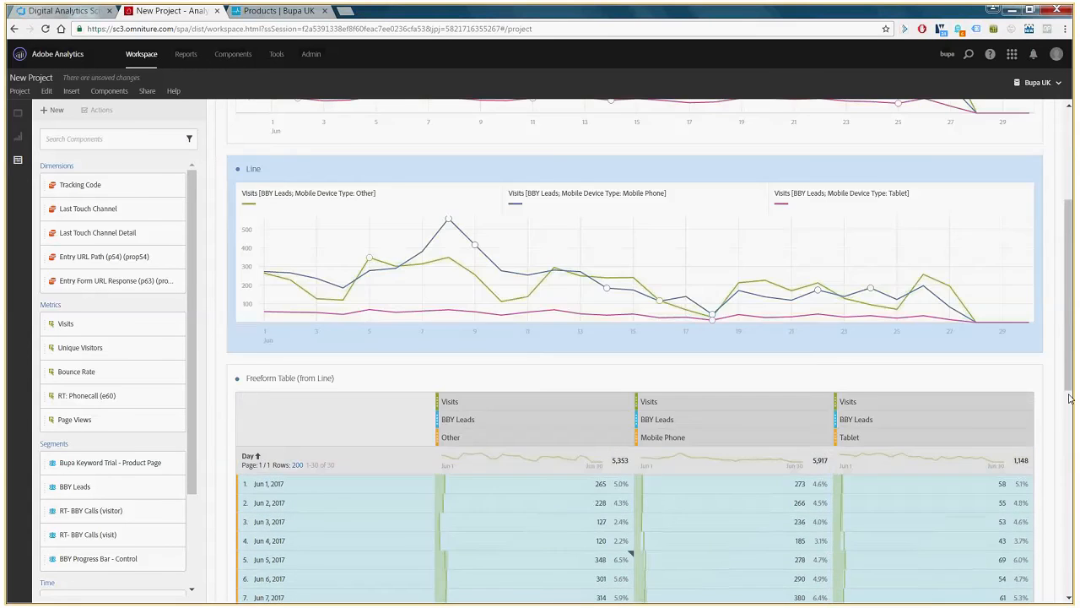
pyautogui.scroll(2, 1068, 399)
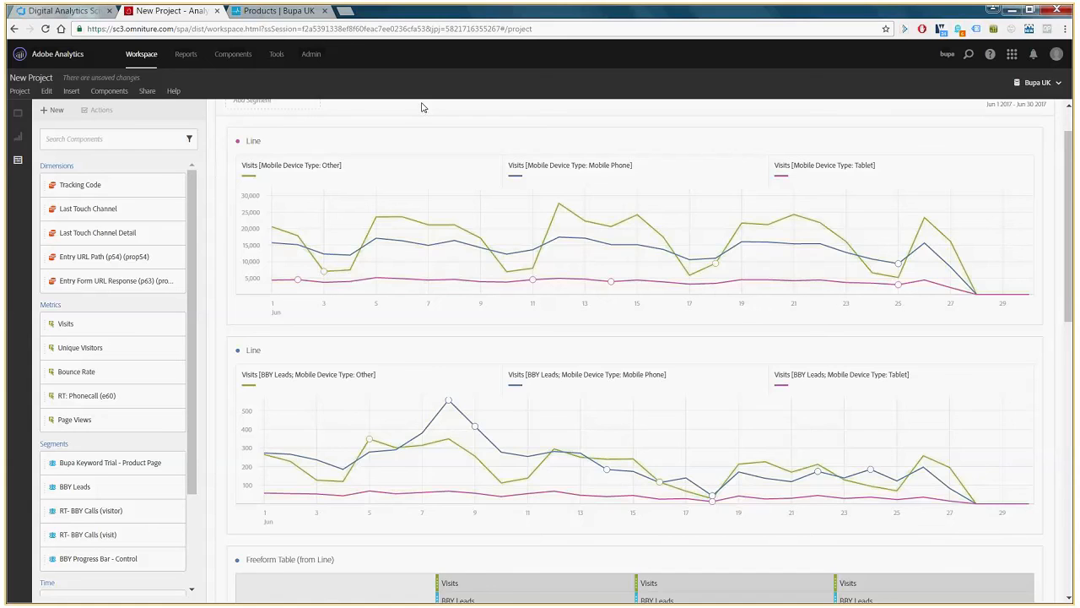
pyautogui.scroll(1, 1070, 145)
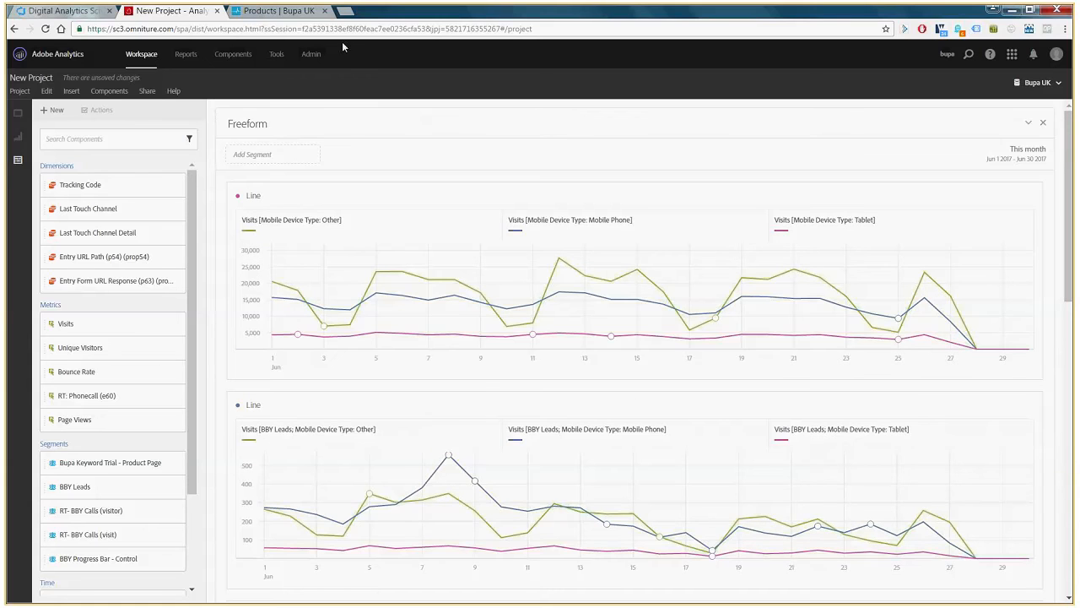
# Lock the BBY Leads line chart's data source to the selected positions
pyautogui.click(18, 136)
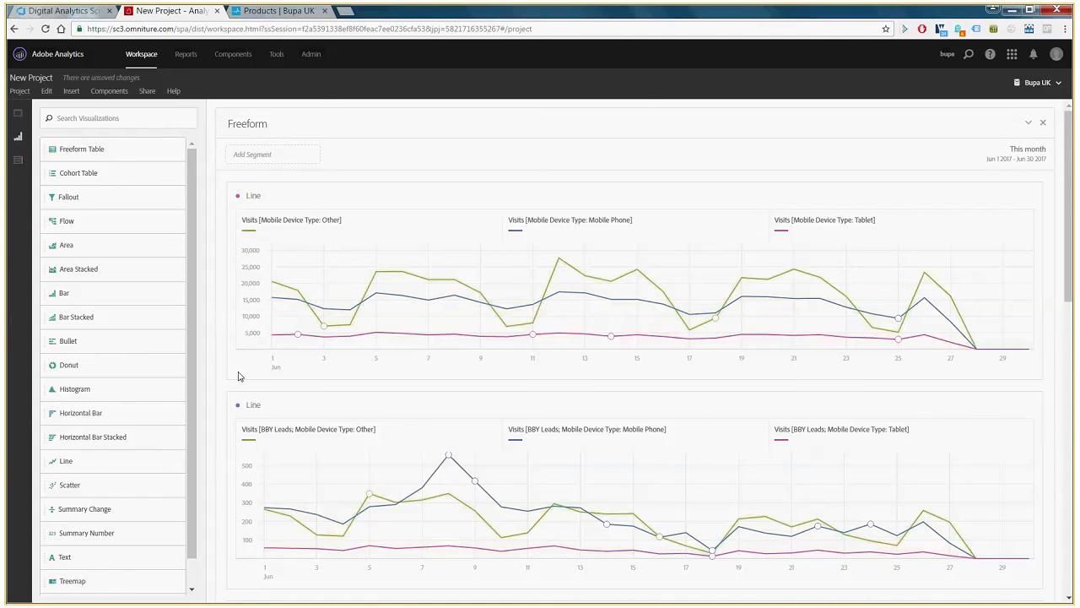
pyautogui.moveTo(501, 266)
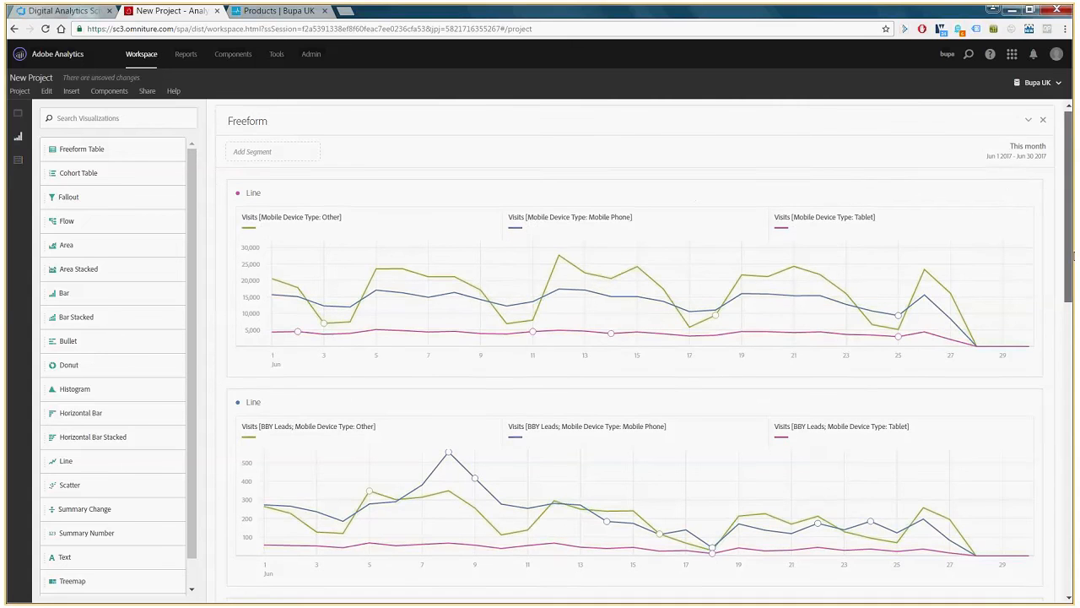
pyautogui.scroll(-2, 1072, 283)
pyautogui.moveTo(1073, 284); pyautogui.dragTo(1073, 301)
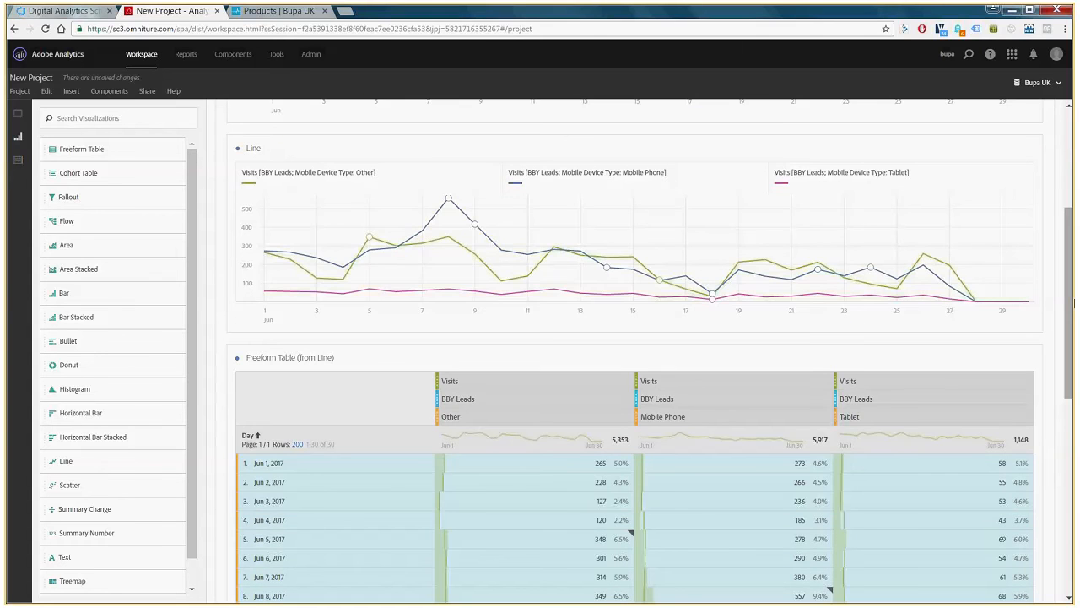
pyautogui.click(237, 147)
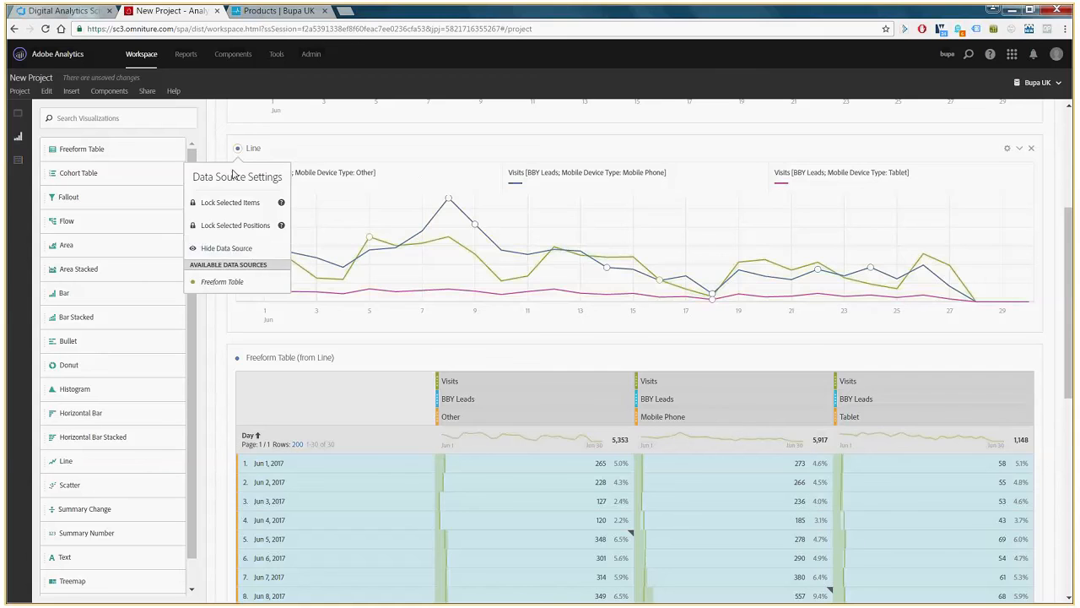
pyautogui.click(226, 225)
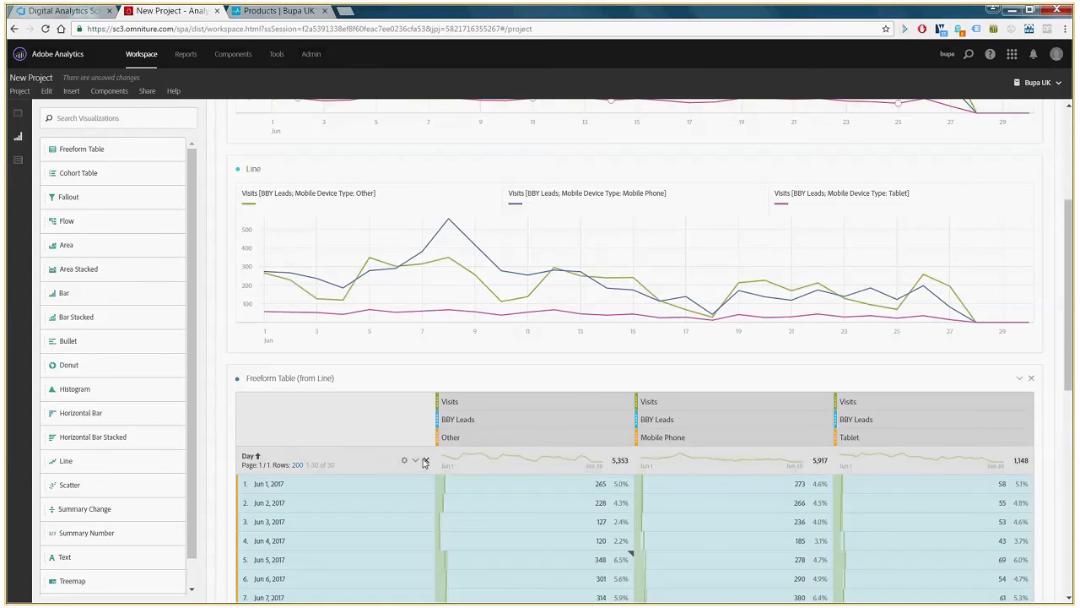
# Clear the Day rows from the Freeform Table and bring up the list of components
pyautogui.click(426, 462)
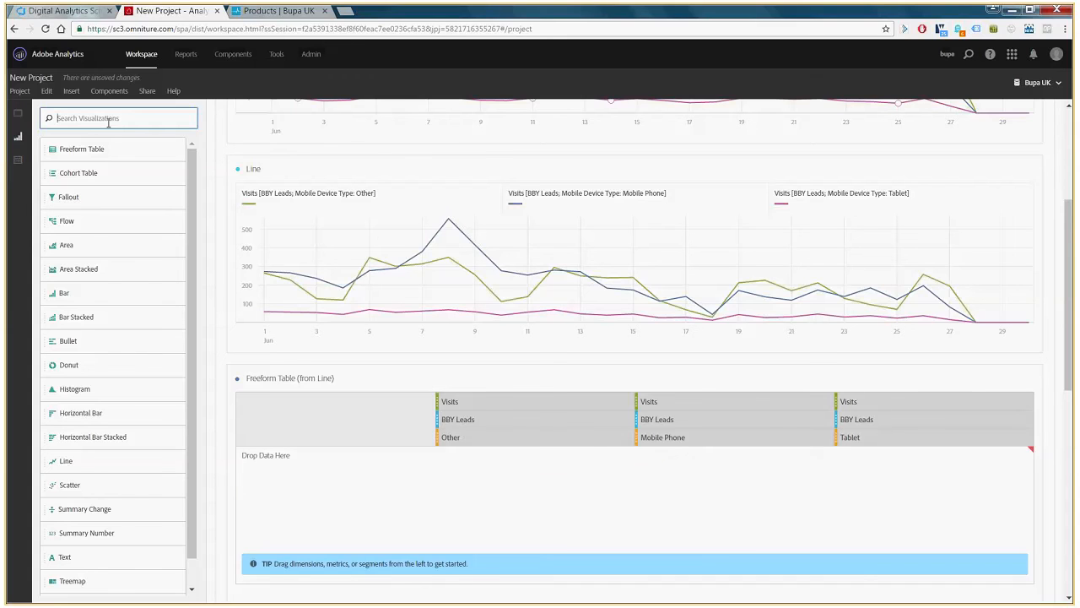
pyautogui.click(21, 161)
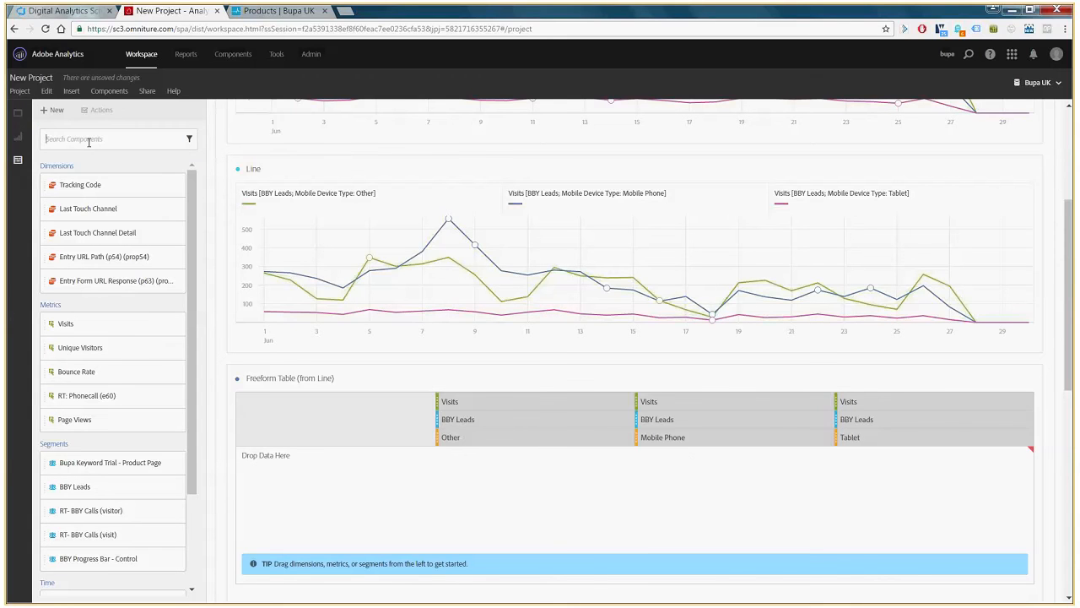
pyautogui.write('bby vi')
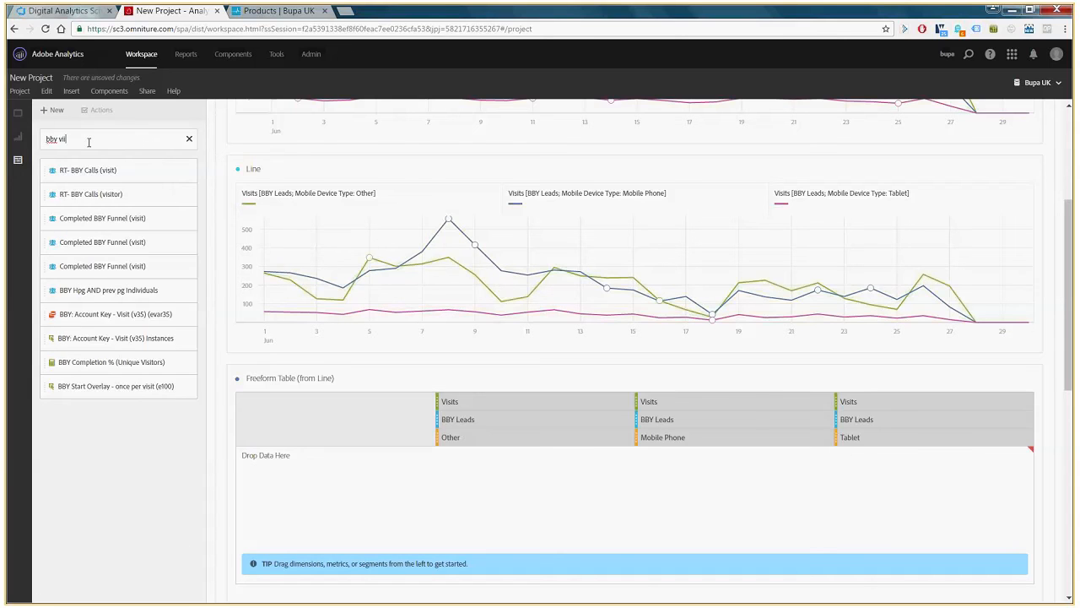
pyautogui.press('BackSpace')
pyautogui.press('BackSpace')
pyautogui.press('BackSpace')
pyautogui.press('BackSpace')
pyautogui.press('BackSpace')
pyautogui.press('BackSpace')
# Search the components for "RT - bby" and add the RT- BBY Calls segment as the Freeform Table's row
pyautogui.write('RT - b')
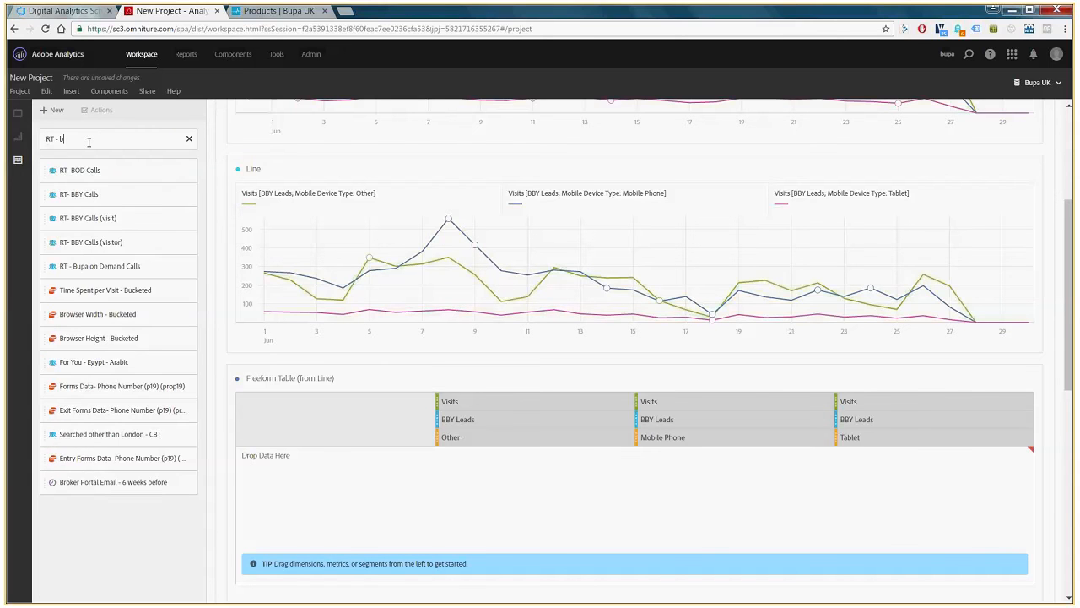
pyautogui.write('by')
pyautogui.moveTo(99, 169); pyautogui.dragTo(333, 484)
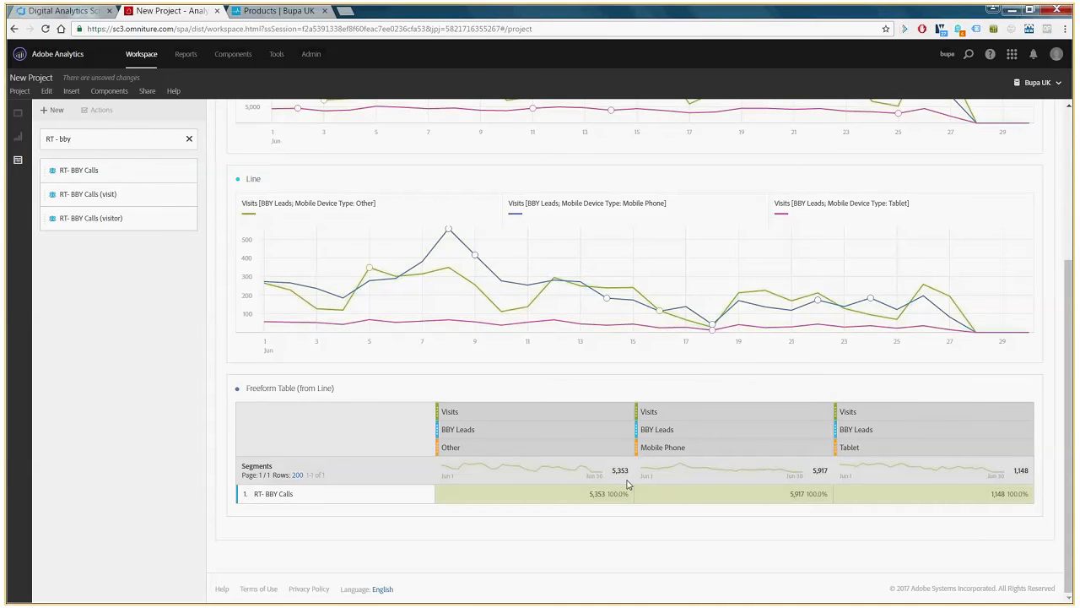
# Visualize the RT- BBY Calls value in the Other column as a Summary Number and narrow it to under half the panel's width
pyautogui.rightClick(578, 500)
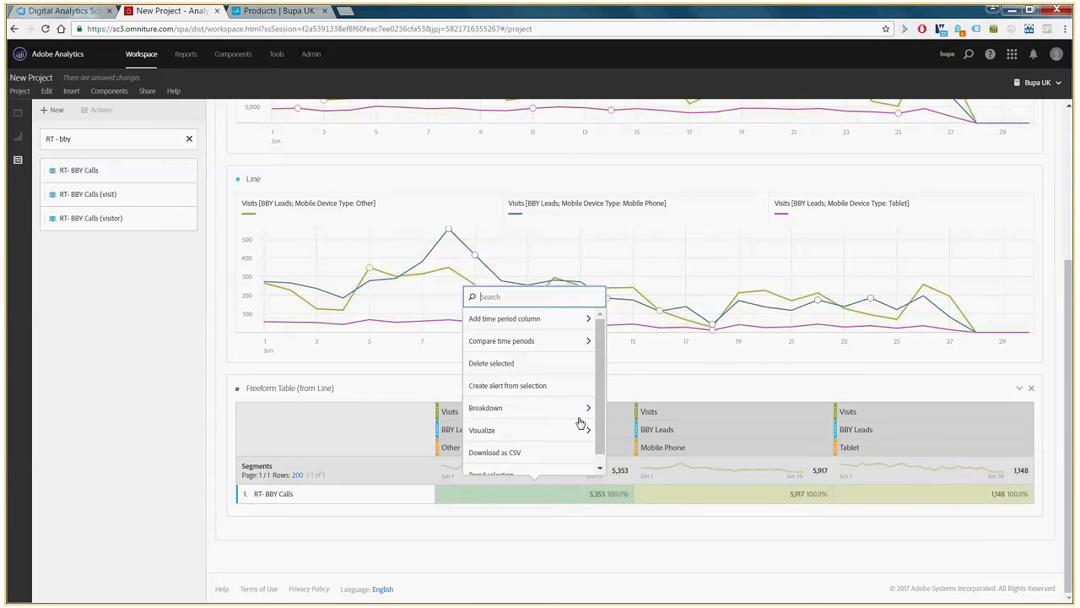
pyautogui.click(593, 428)
pyautogui.scroll(-3, 531, 397)
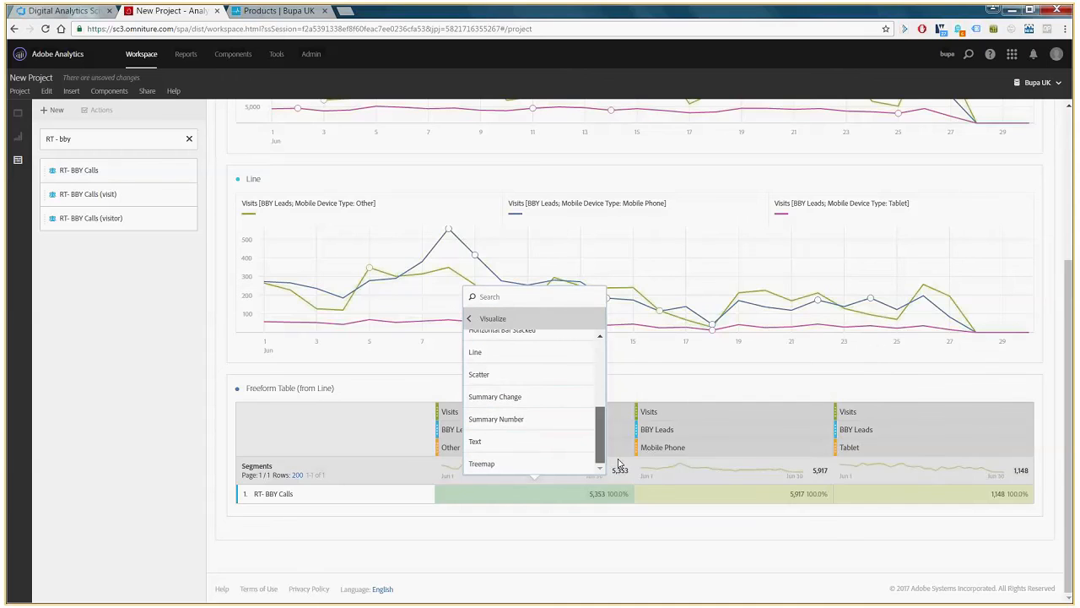
pyautogui.click(558, 415)
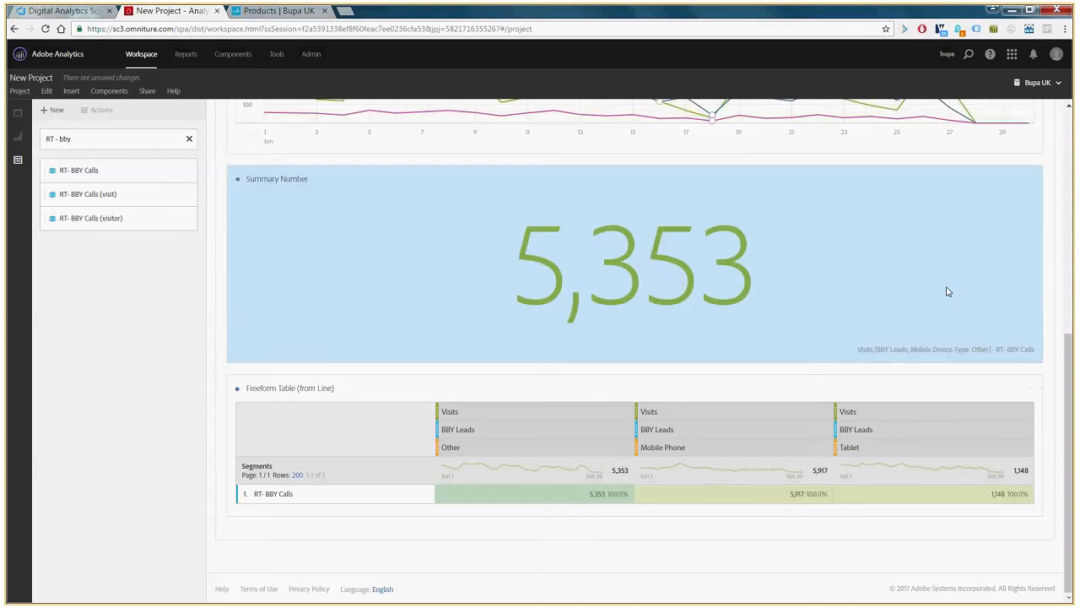
pyautogui.moveTo(1035, 279); pyautogui.dragTo(560, 223)
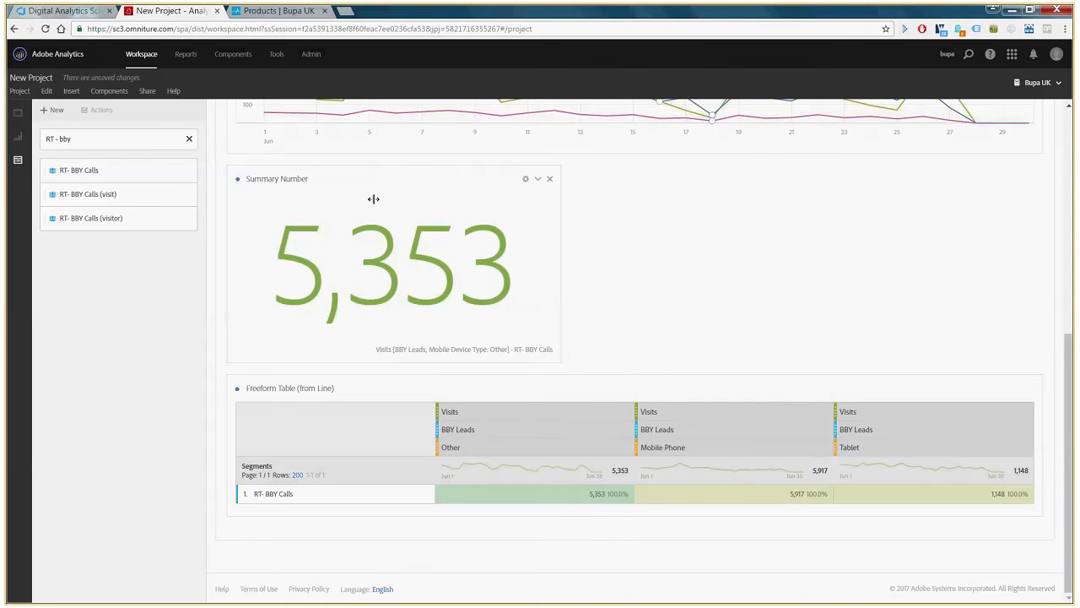
# Rename the Summary Number visualization as "BBY Visits From Desktop"
pyautogui.click(272, 178)
pyautogui.write('BBY Visits')
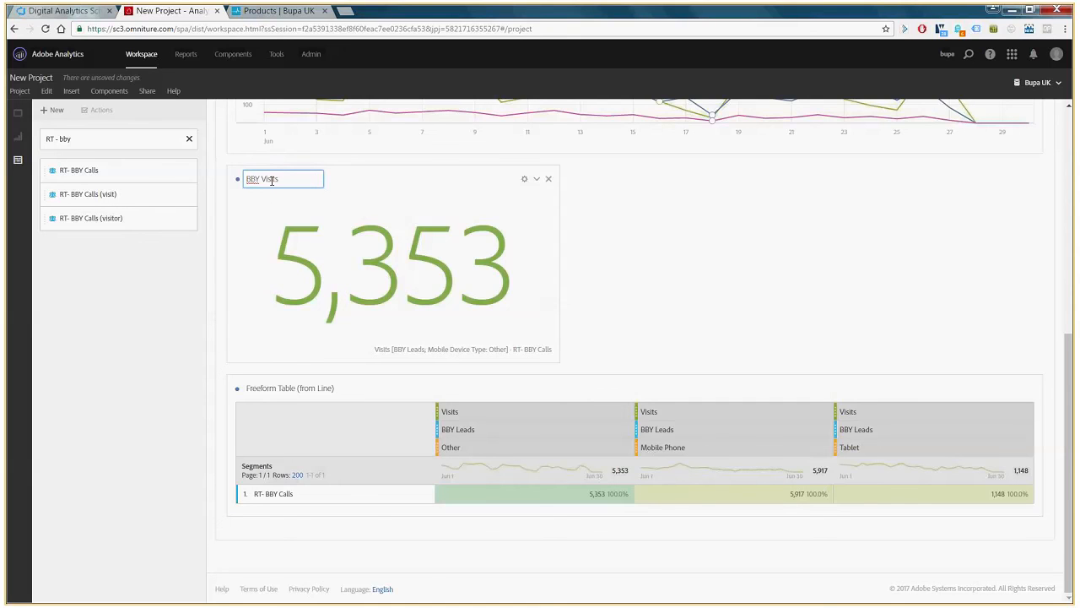
pyautogui.write(' From Desktop')
pyautogui.click(745, 131)
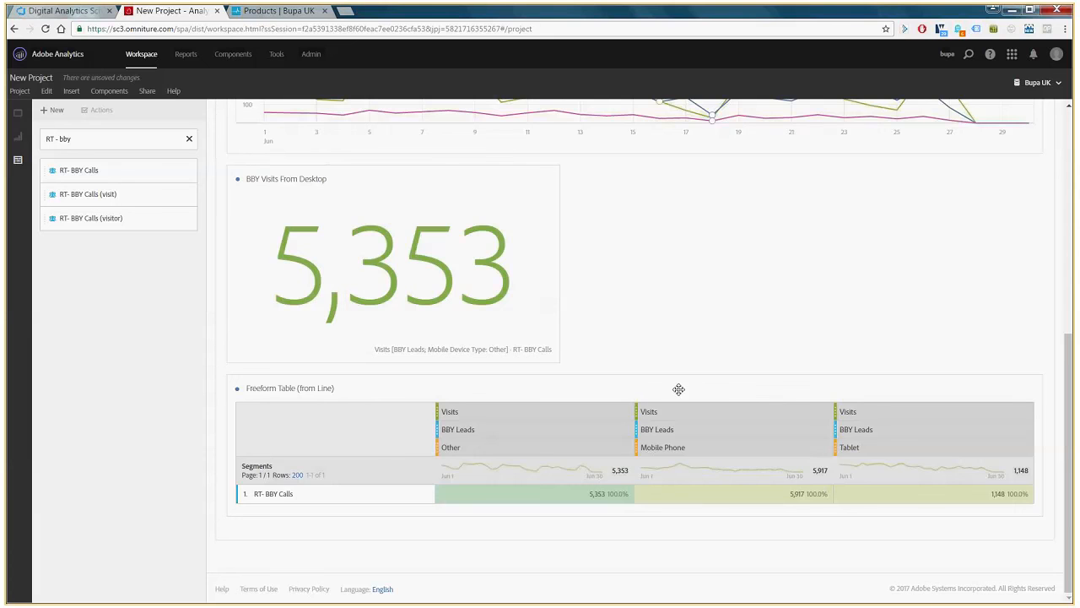
# Review the line charts and summary number in the panel and browse the list of available visualizations
pyautogui.moveTo(1069, 342); pyautogui.dragTo(1069, 118)
pyautogui.moveTo(1070, 166); pyautogui.dragTo(1073, 293)
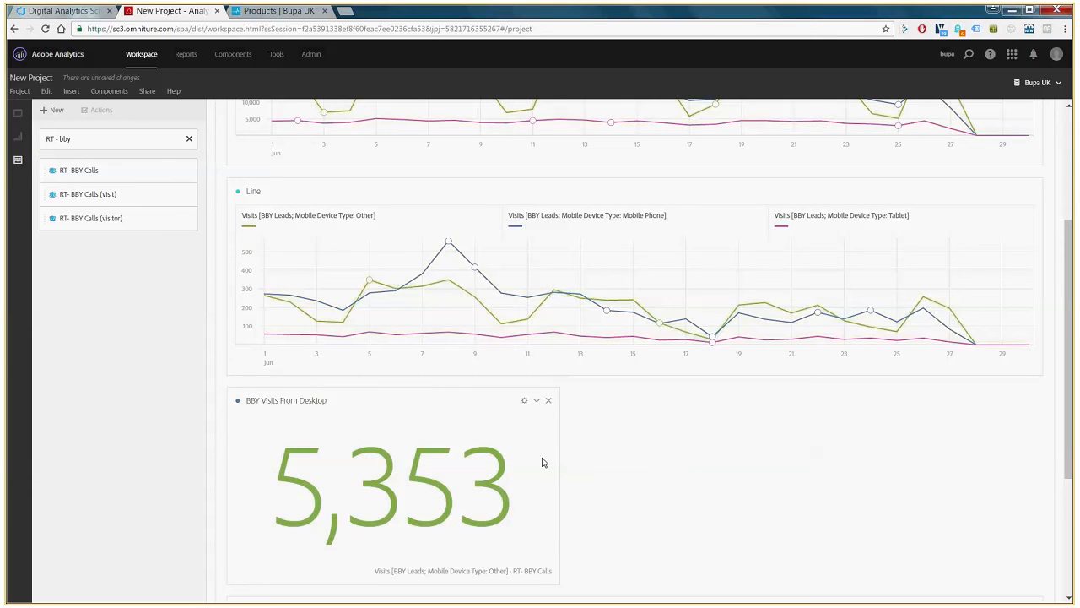
pyautogui.click(20, 138)
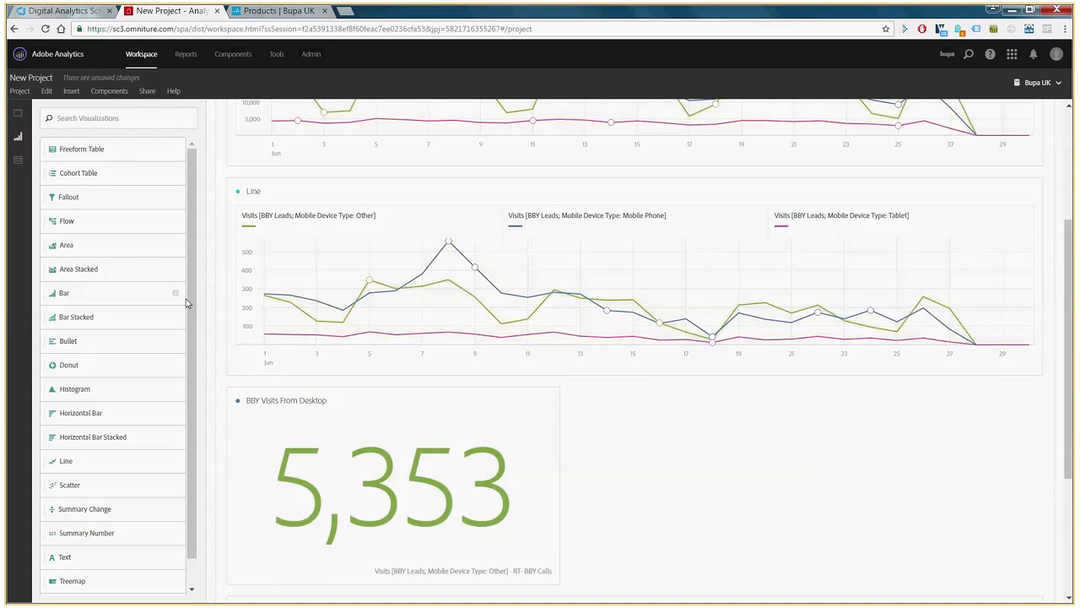
pyautogui.scroll(-1, 189, 324)
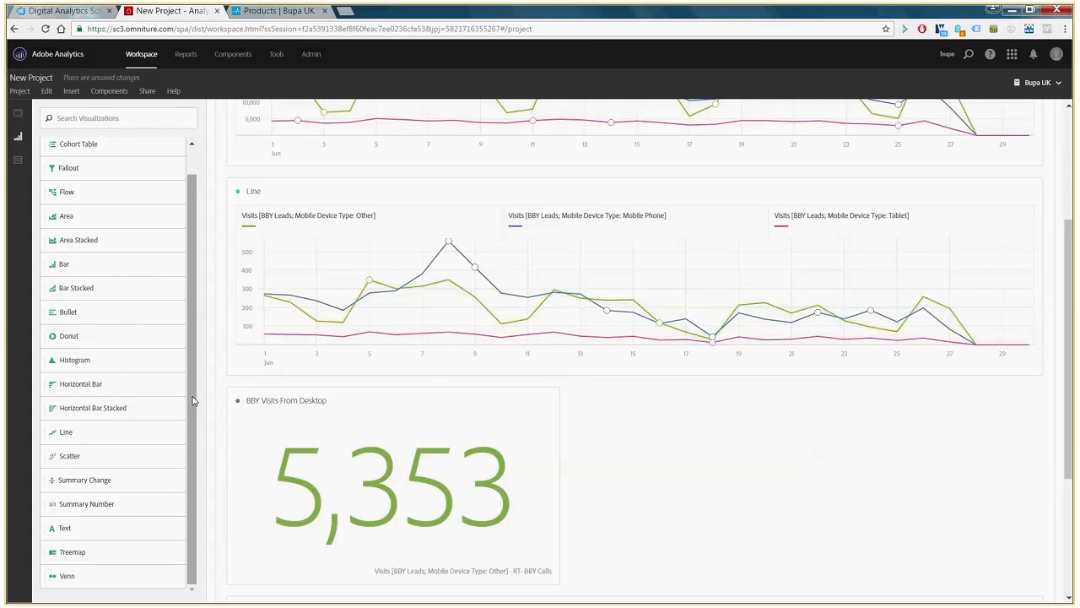
pyautogui.scroll(1, 181, 221)
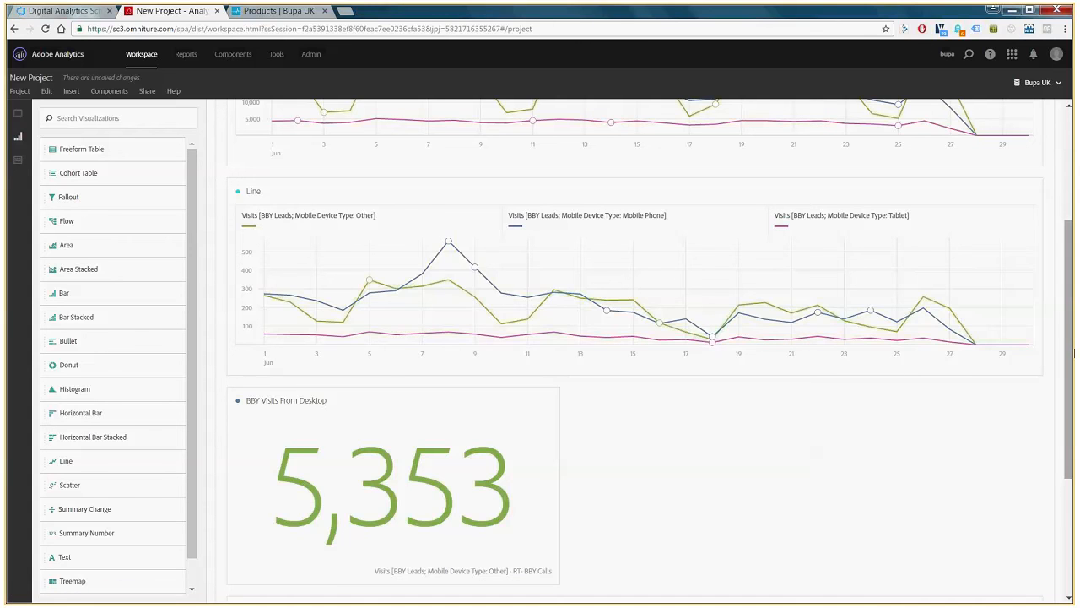
pyautogui.scroll(2, 1054, 257)
pyautogui.scroll(1, 1054, 244)
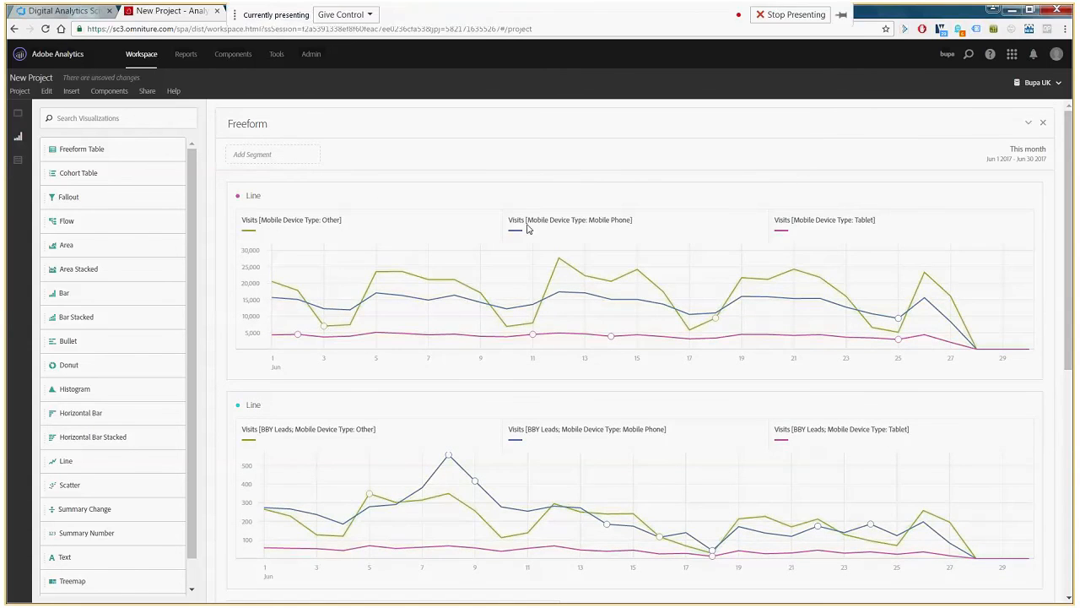
# Switch to the Skype meeting window and stop presenting the screen
pyautogui.moveTo(403, 600)
pyautogui.click(306, 598)
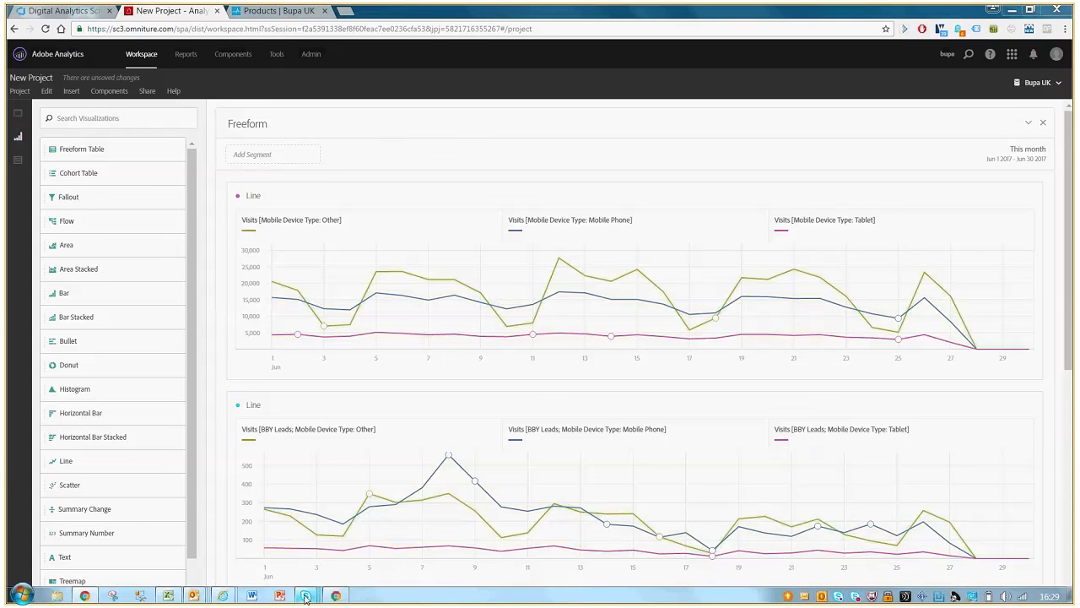
pyautogui.click(497, 507)
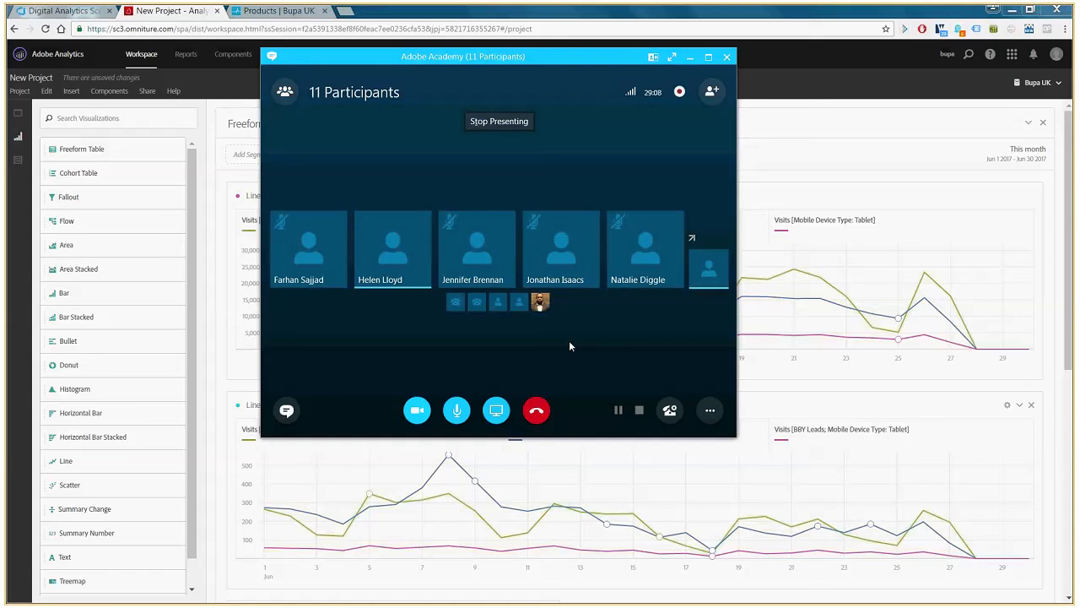
pyautogui.click(521, 125)
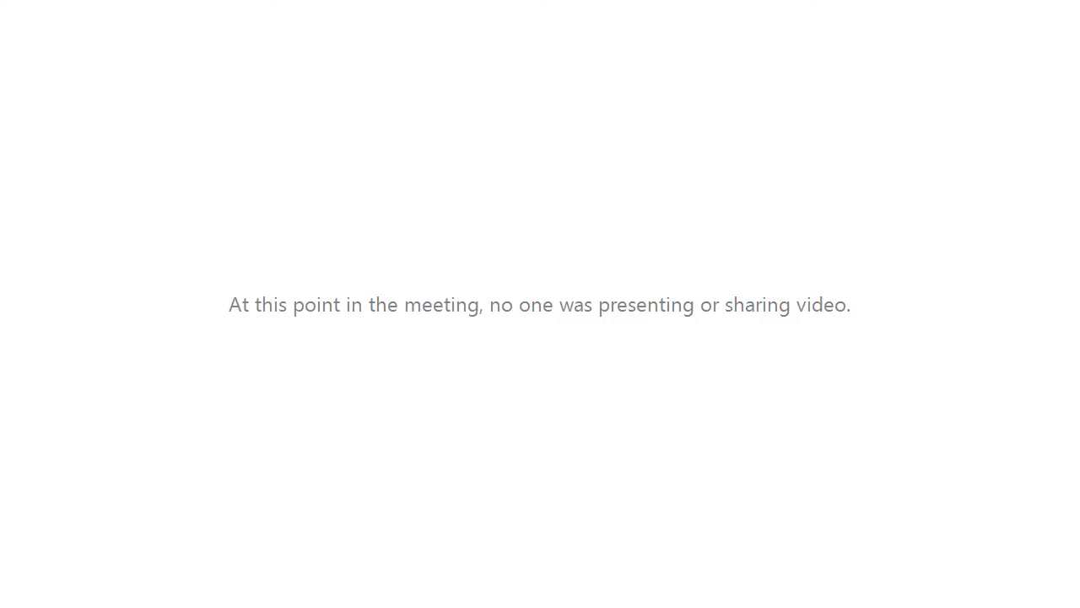
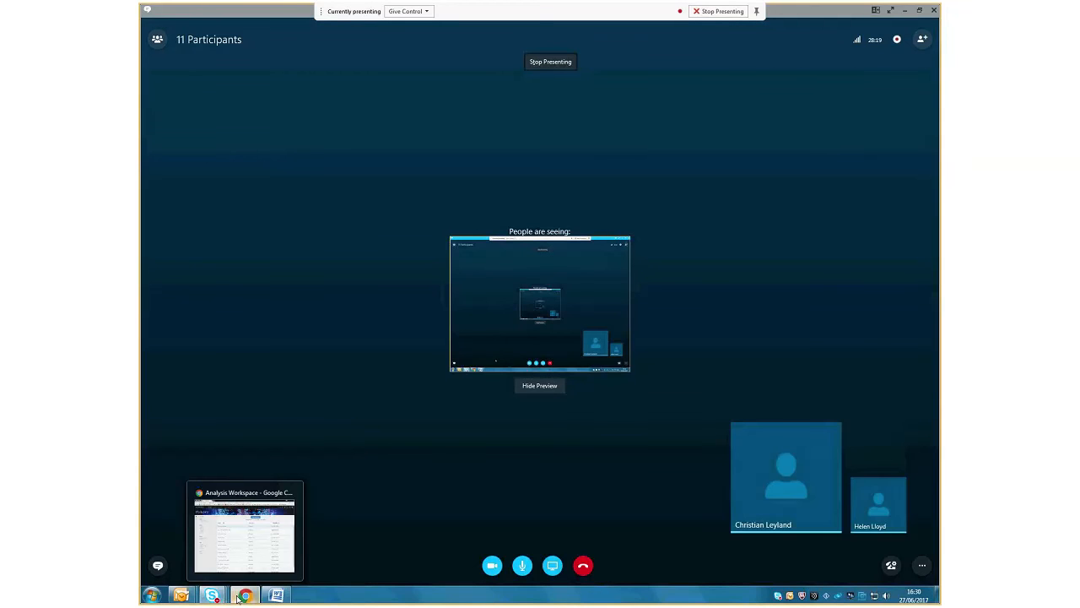
# Switch to Chrome, create a new Workspace project and start a new segment titled "Dental Centre Contact Form"
pyautogui.click(237, 598)
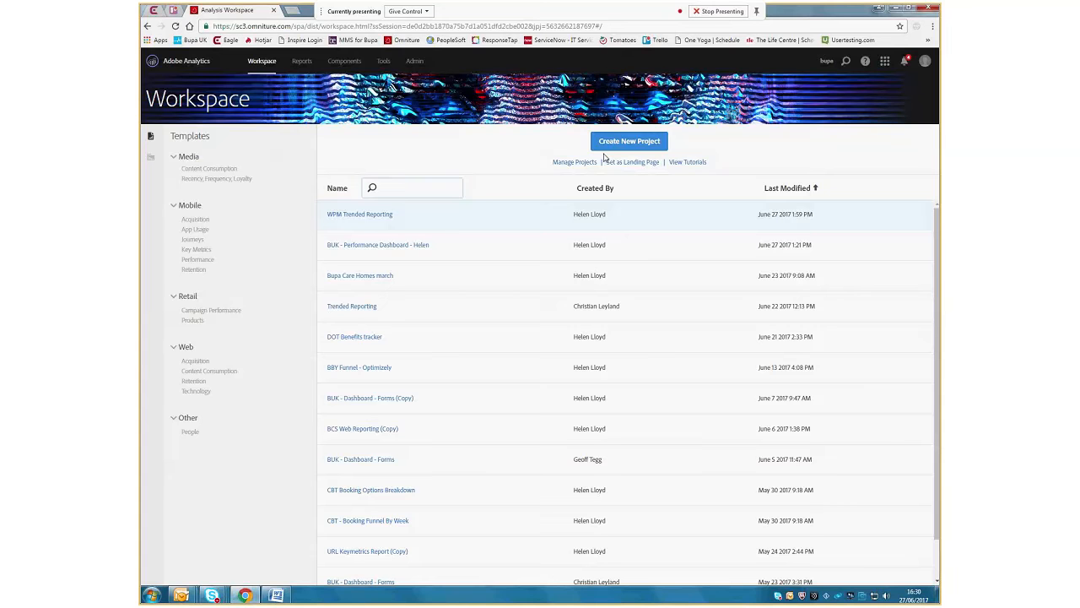
pyautogui.click(604, 151)
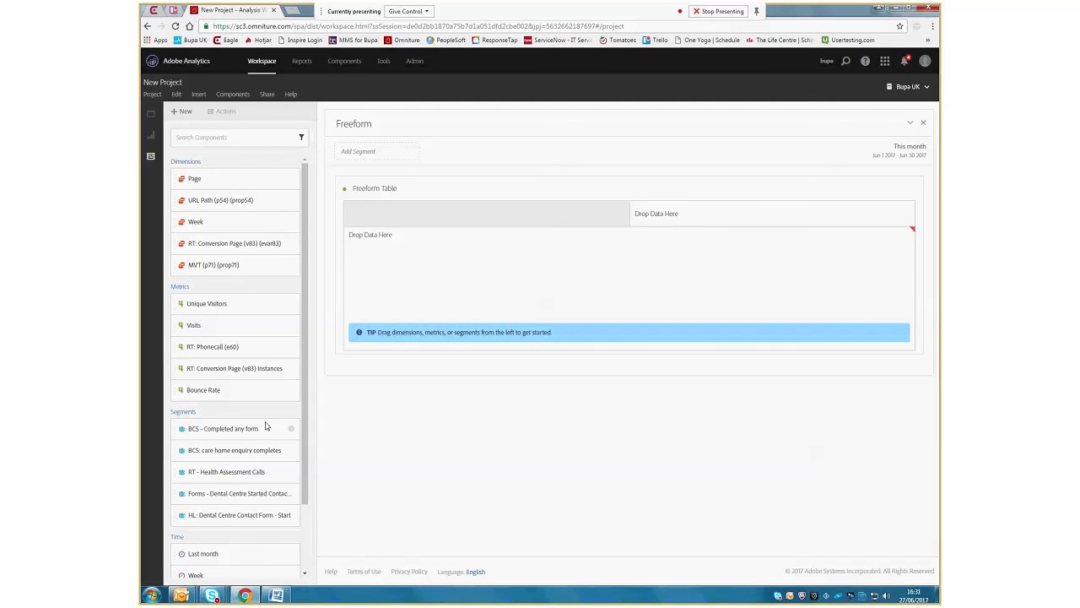
pyautogui.click(180, 111)
pyautogui.click(175, 188)
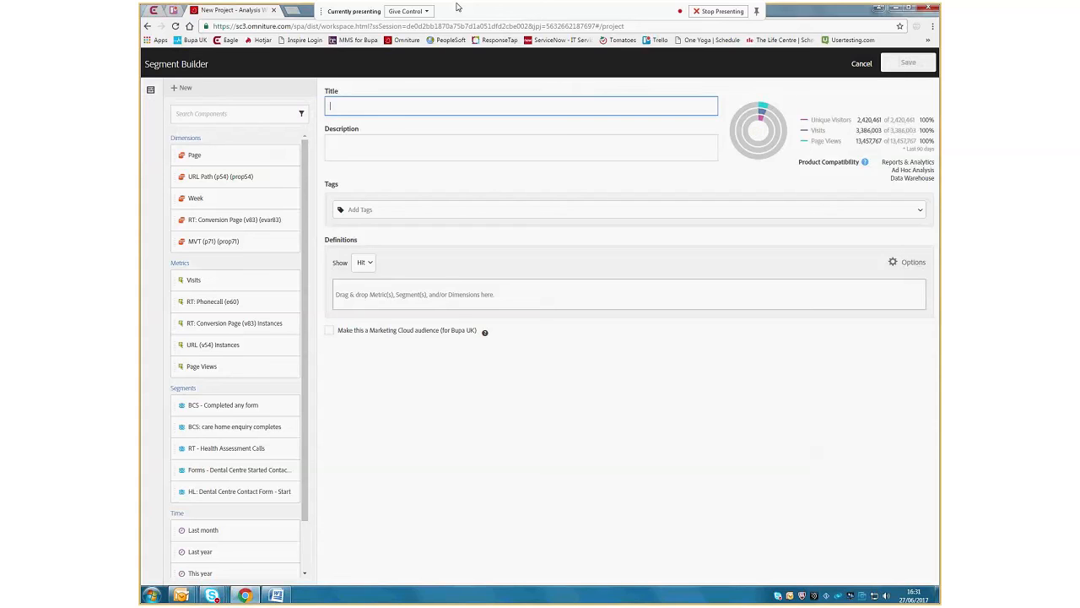
pyautogui.write('Denta')
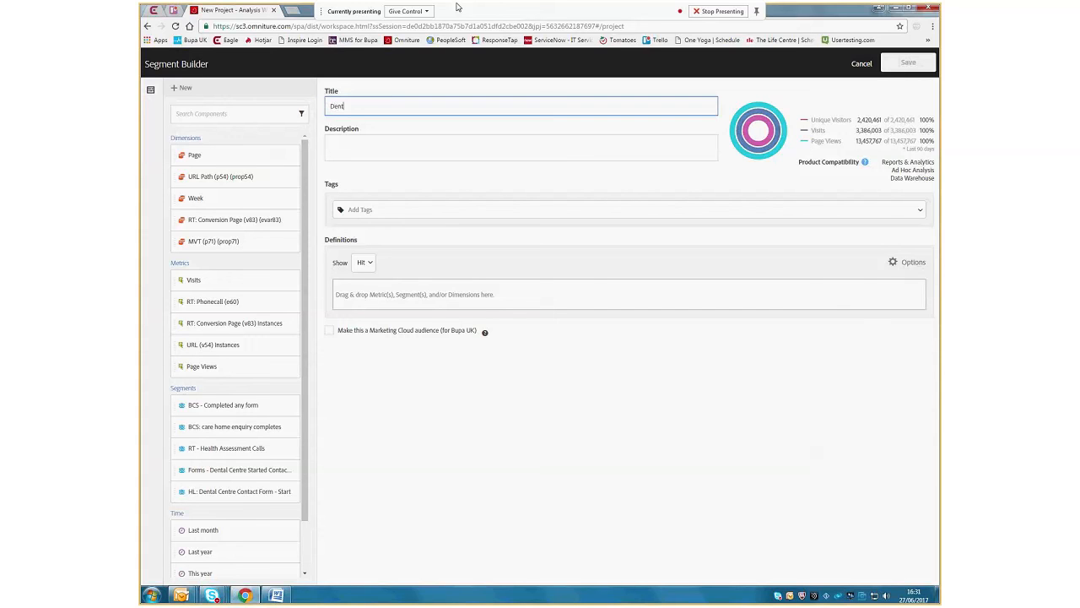
pyautogui.write('l Centre Contact Form')
# Select the page name b:uk:dental:forms:dentalcentrecontact:start in the Word document, and append "(temp)" to the segment title in Chrome
pyautogui.click(282, 595)
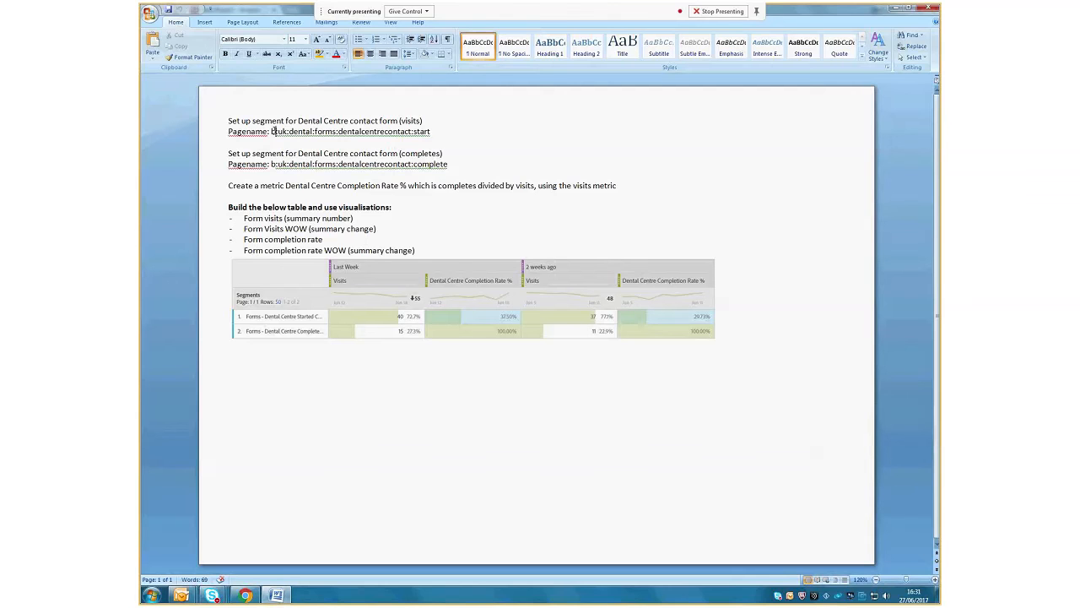
pyautogui.moveTo(271, 132); pyautogui.dragTo(432, 131)
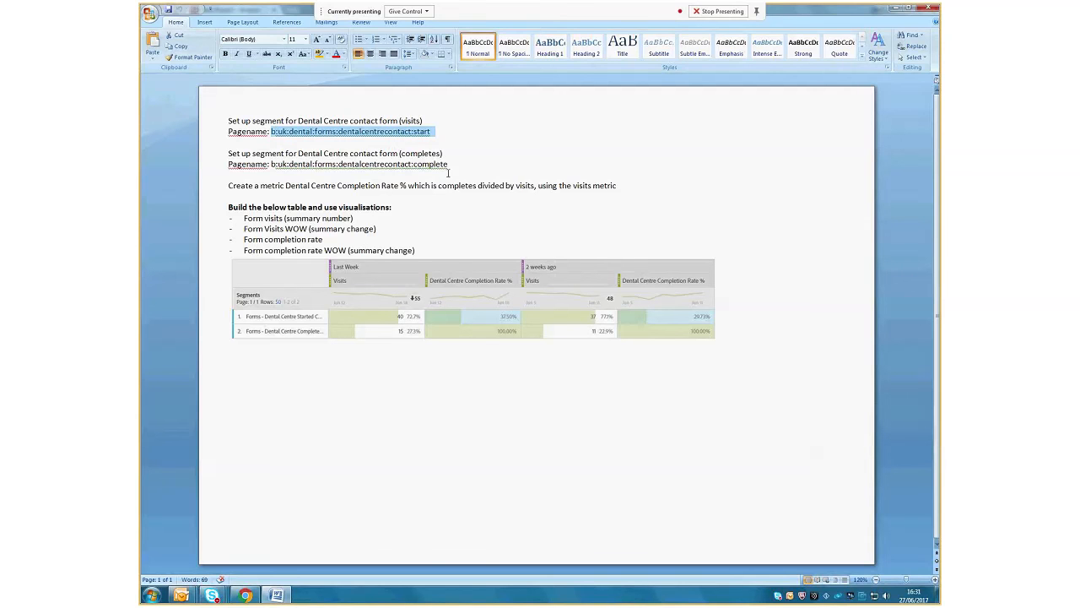
pyautogui.click(245, 595)
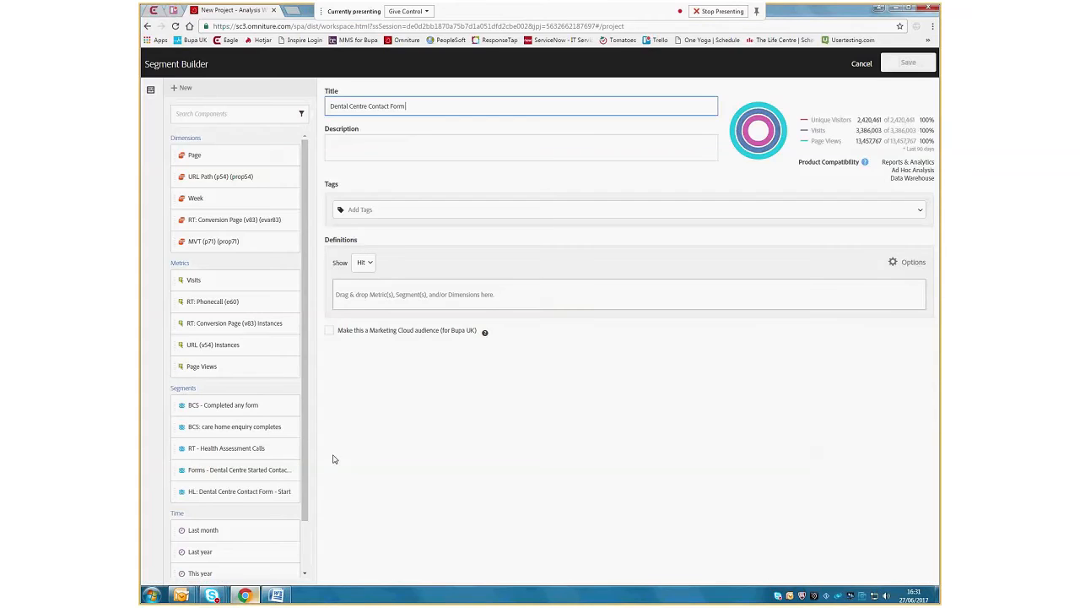
pyautogui.write('temp)')
# Open the Bupa UK website in a new browser tab and go to its Find a Dental Centre page
pyautogui.click(291, 11)
pyautogui.click(193, 40)
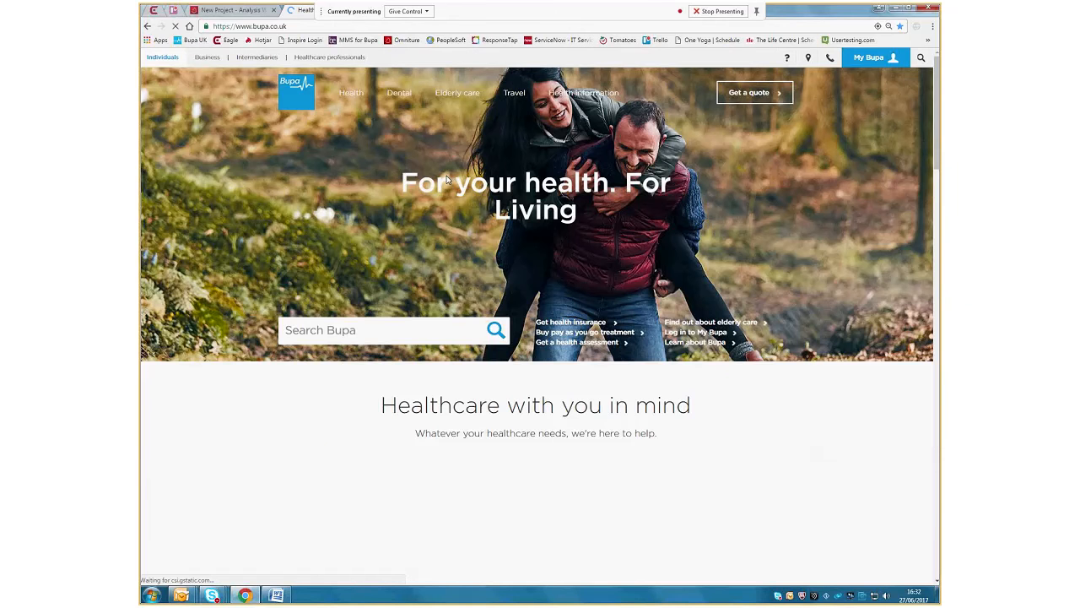
pyautogui.moveTo(399, 94)
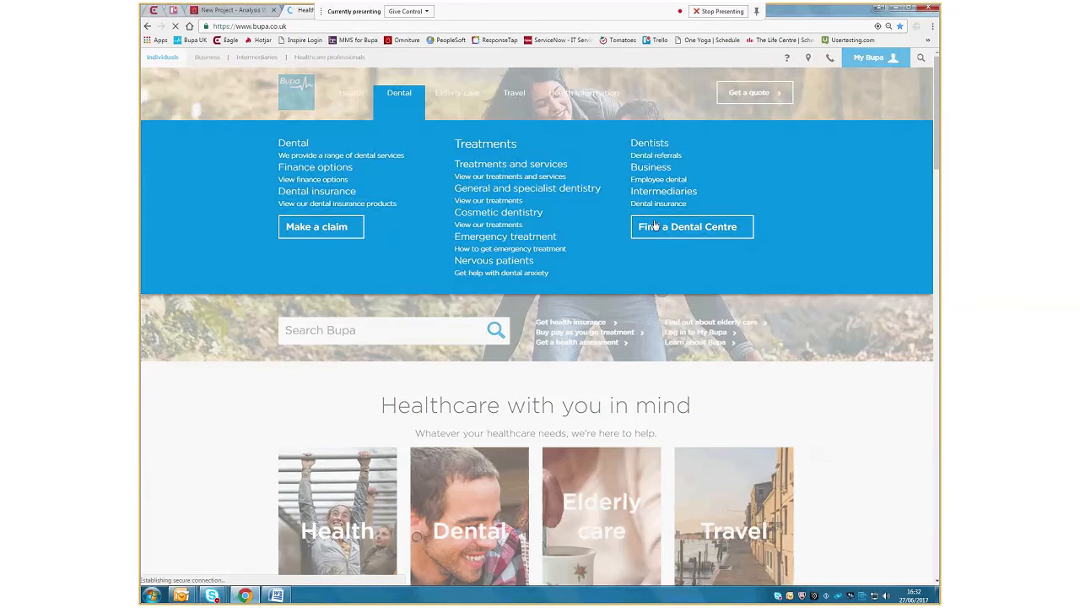
pyautogui.click(655, 225)
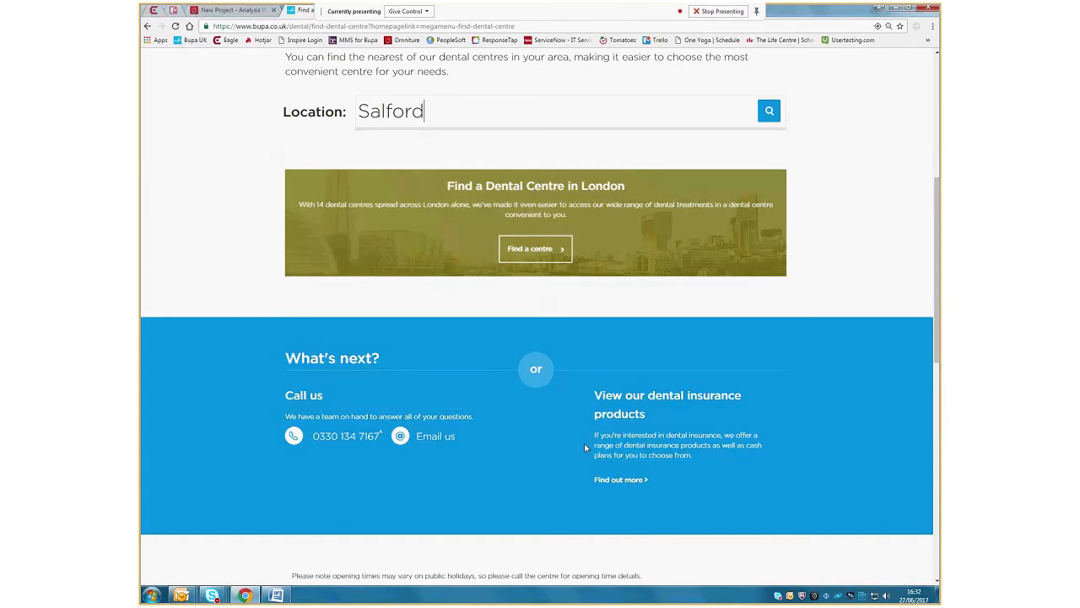
# Open the Baker Street centre from the London dental centres and bring up its email contact form
pyautogui.scroll(-1, 557, 303)
pyautogui.click(521, 152)
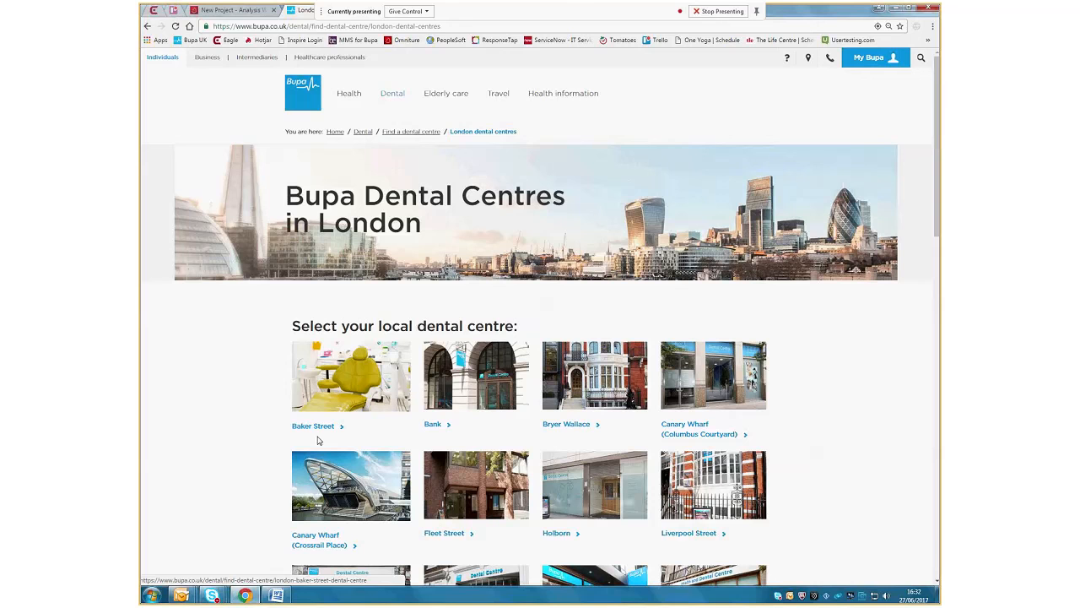
pyautogui.click(318, 440)
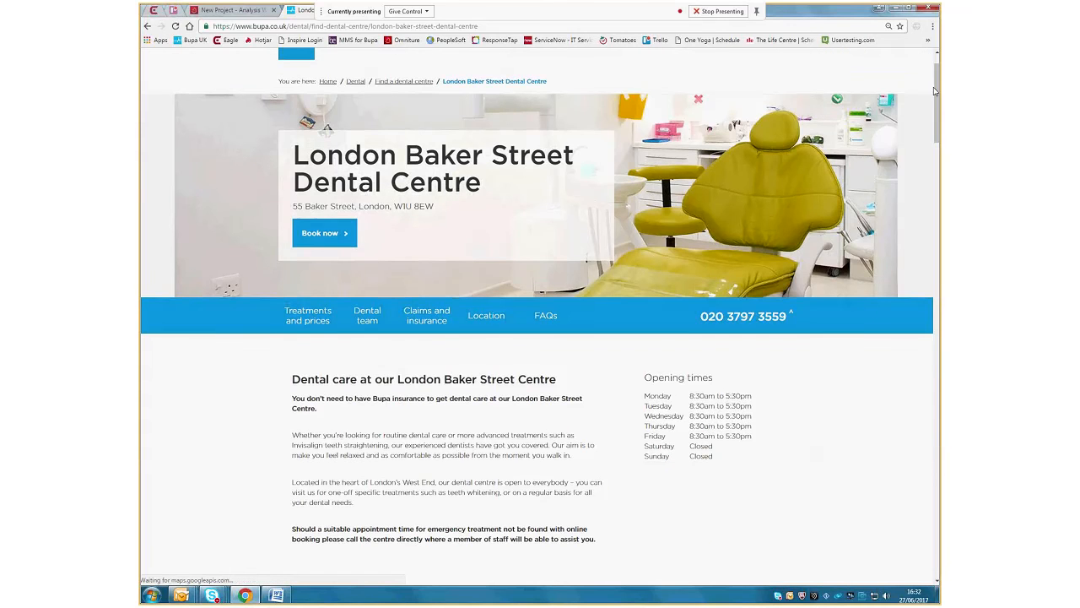
pyautogui.moveTo(934, 91); pyautogui.dragTo(776, 407)
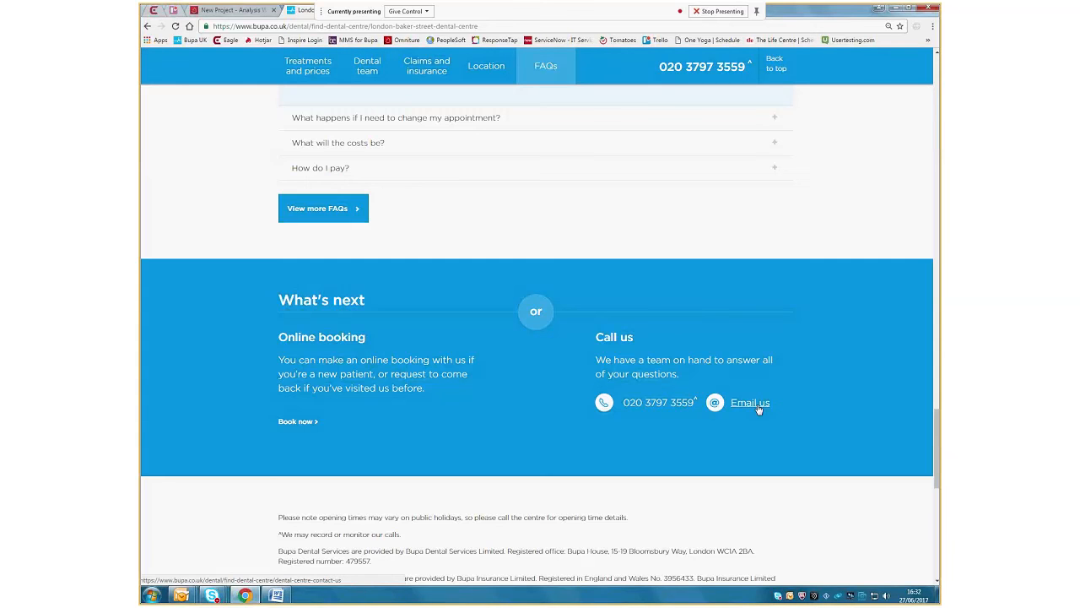
pyautogui.click(754, 404)
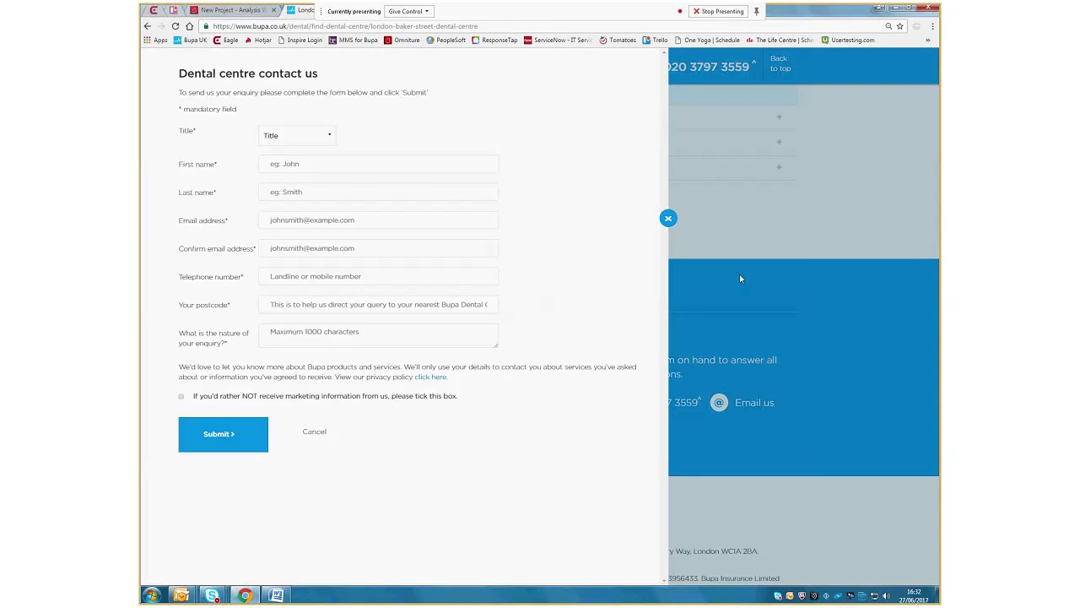
# Inspect the contact form page with the developer tools, show its datalayer and widen the tools pane
pyautogui.rightClick(712, 245)
pyautogui.click(756, 369)
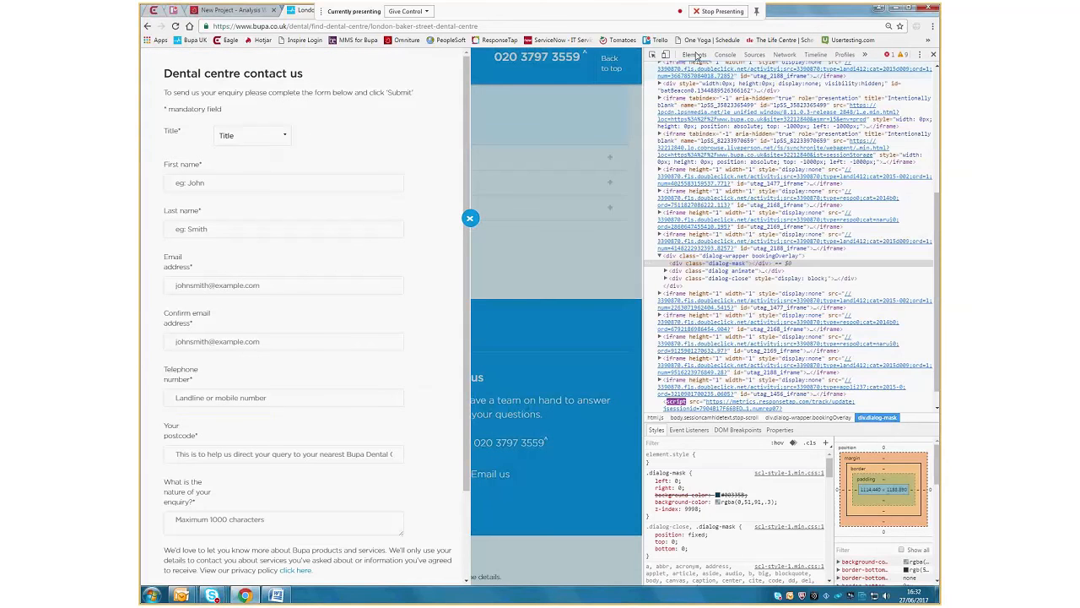
pyautogui.click(865, 57)
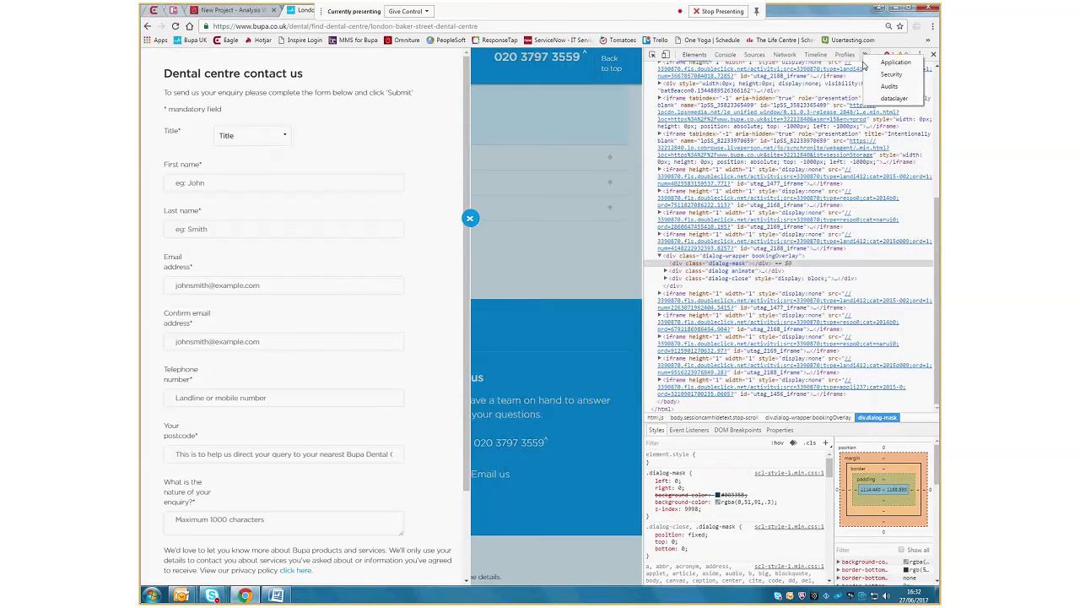
pyautogui.click(894, 97)
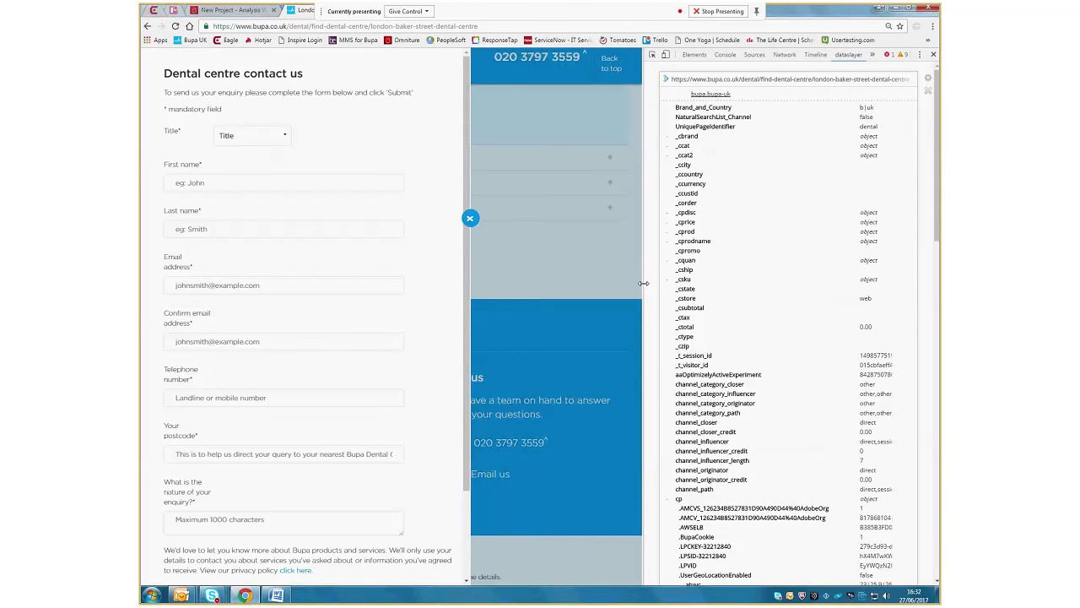
pyautogui.moveTo(643, 282); pyautogui.dragTo(442, 288)
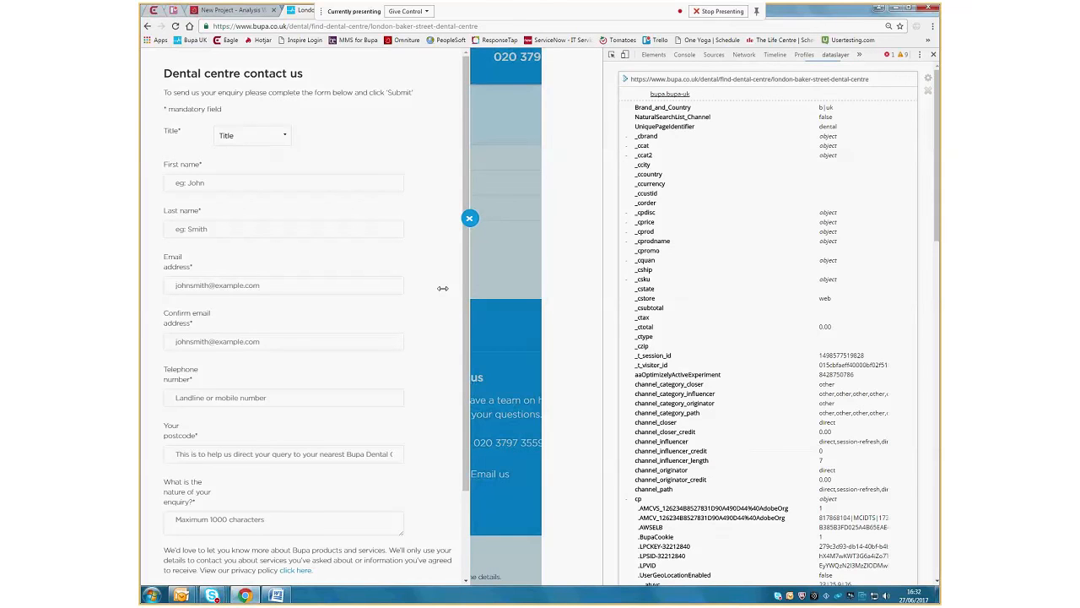
# Find the pageName entry in the datalayer and copy its value, b:uk:dental:forms:dentalcentrecontact:start
pyautogui.scroll(-5, 591, 386)
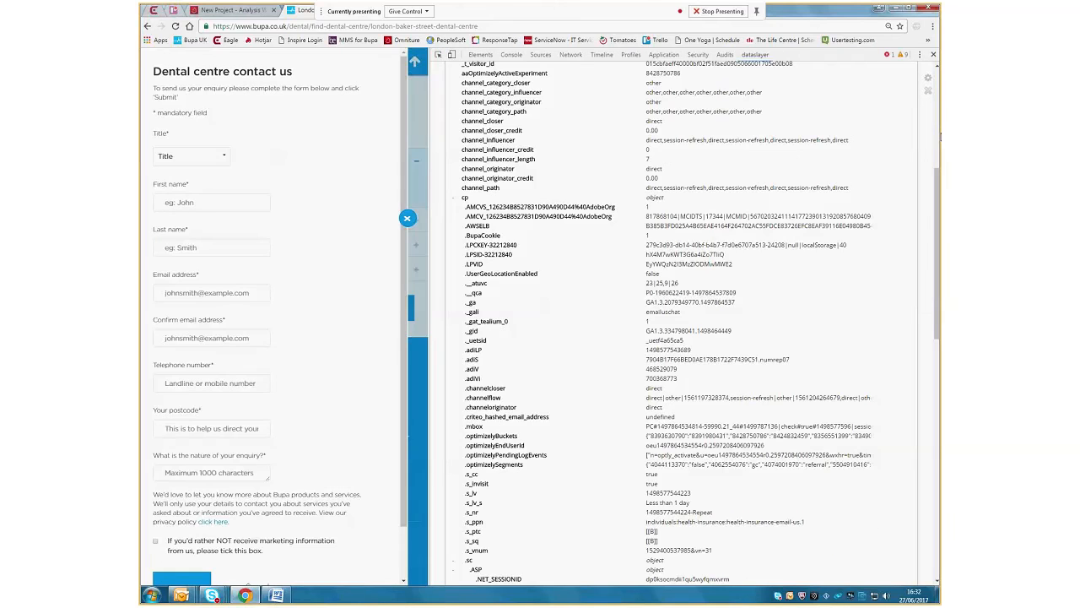
pyautogui.moveTo(939, 190); pyautogui.dragTo(940, 403)
pyautogui.tripleClick(667, 369)
pyautogui.hotkey('ctrl', 'c')
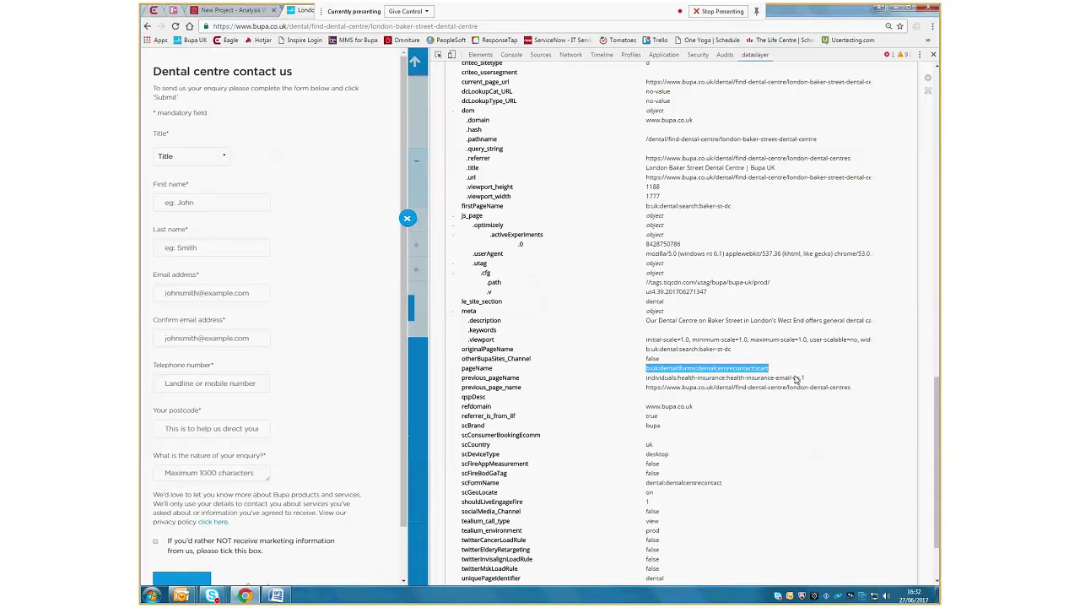
# Return to the Segment Builder and search the components for page name, checking the task notes in Word on the way
pyautogui.click(228, 8)
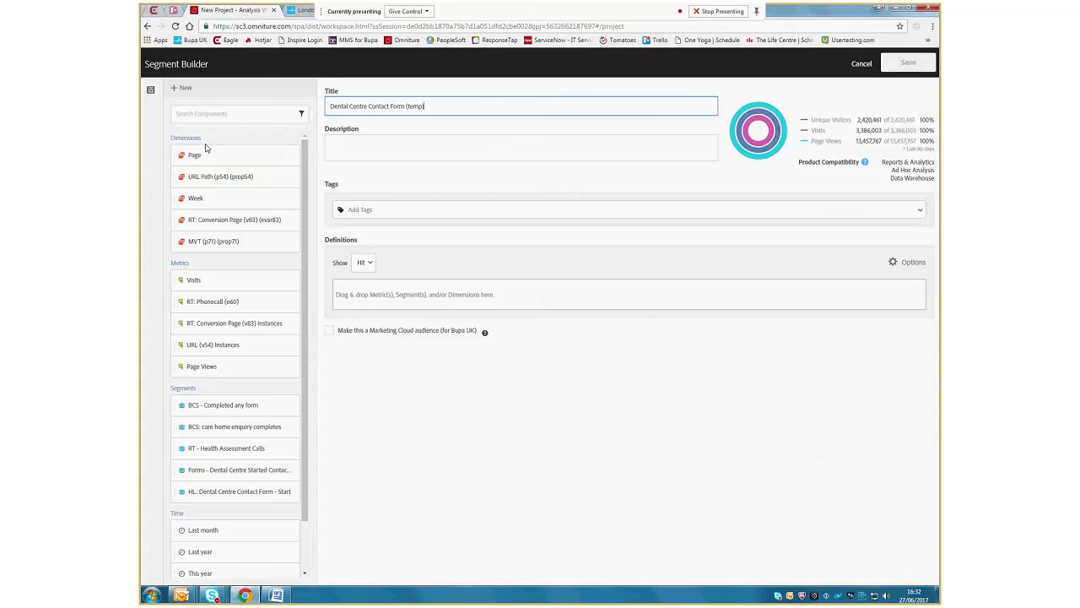
pyautogui.click(296, 99)
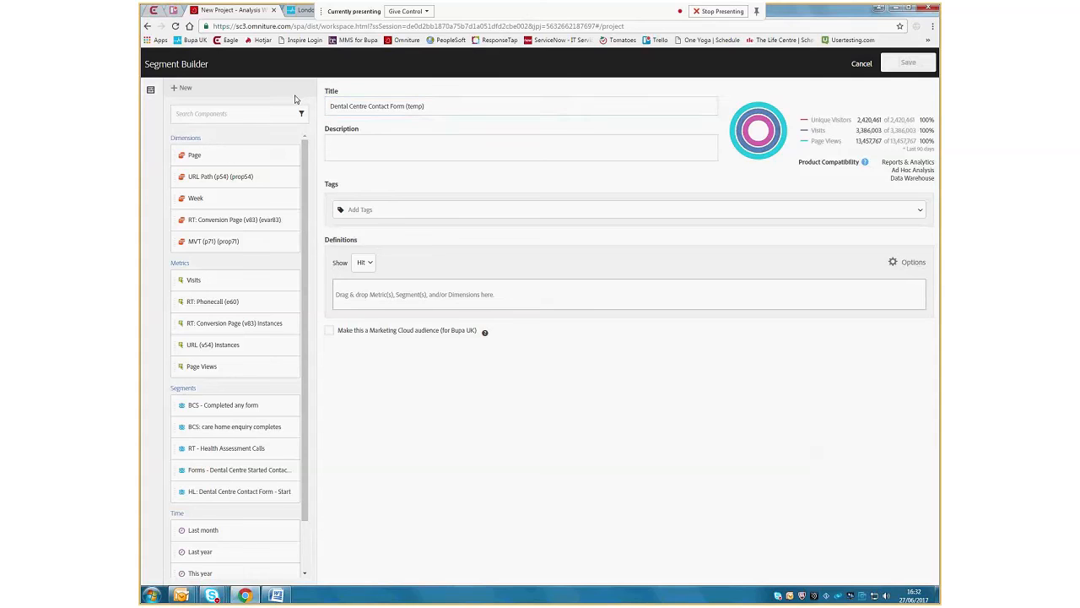
pyautogui.write('page')
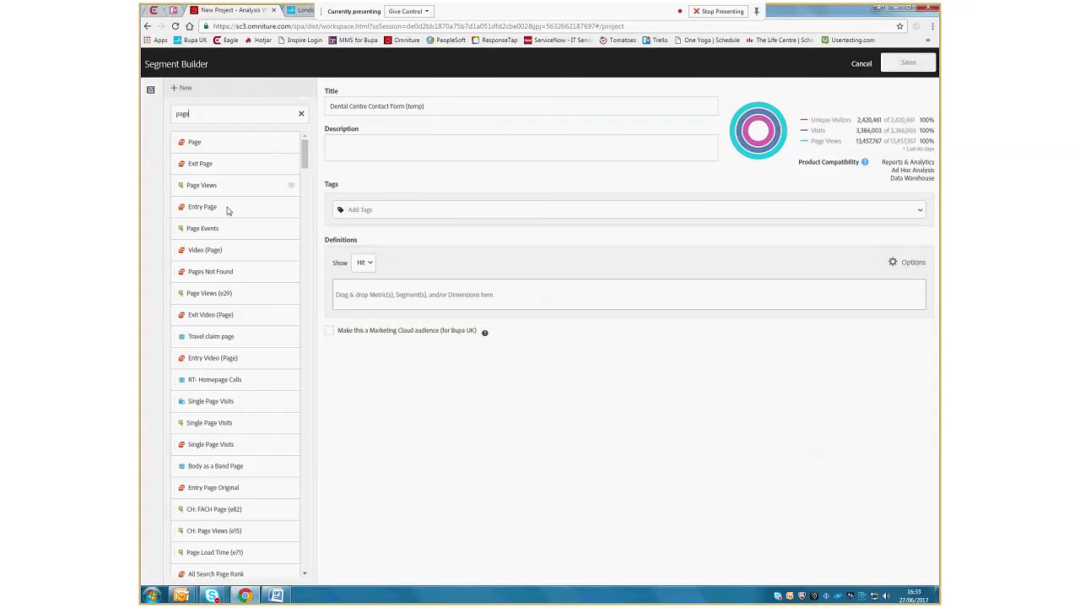
pyautogui.write(' name')
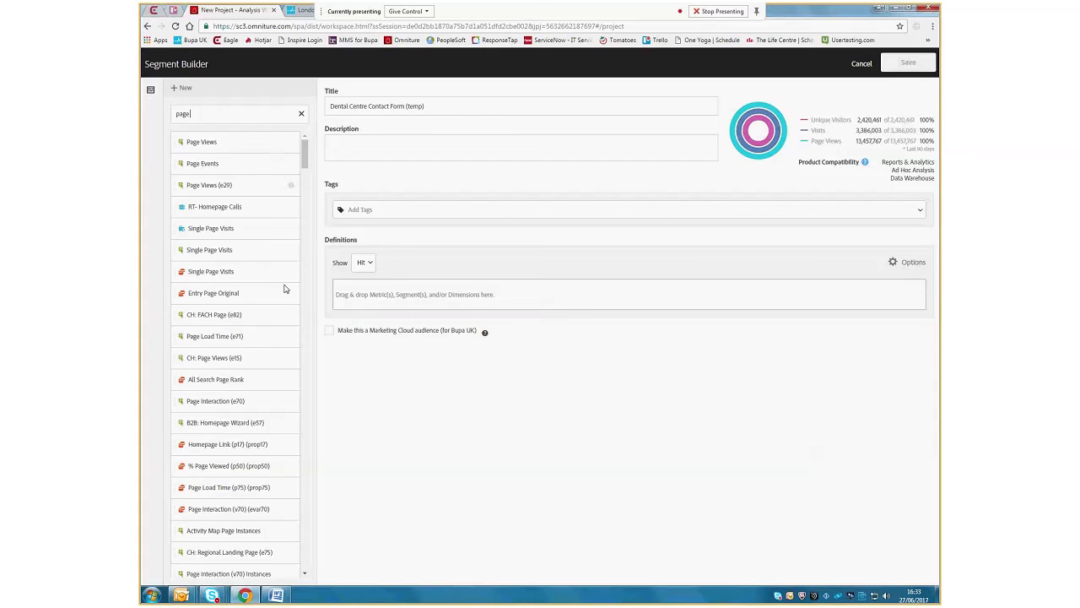
pyautogui.click(277, 594)
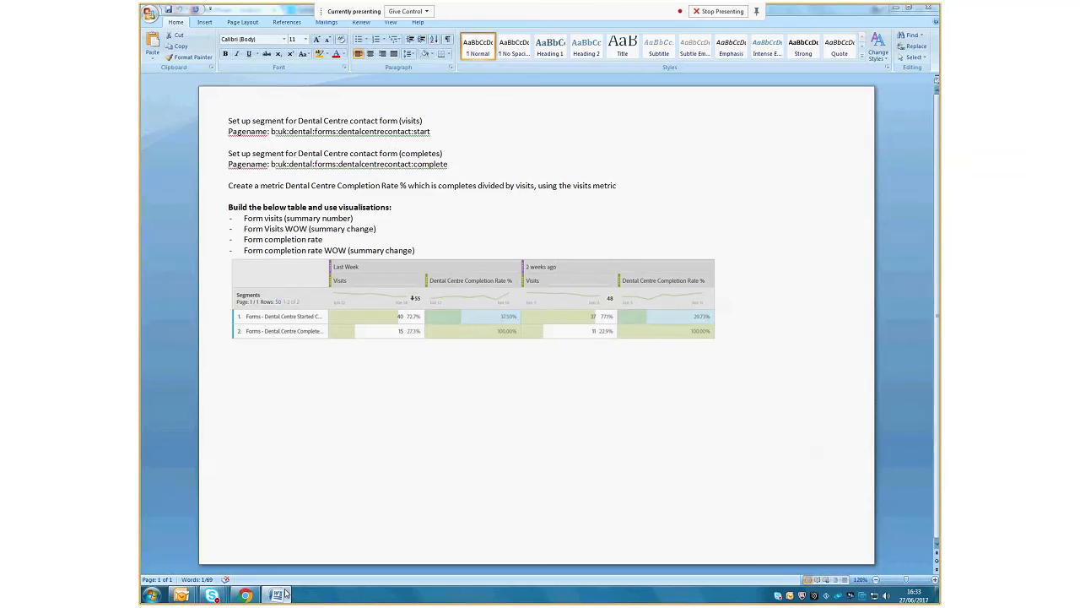
pyautogui.click(283, 594)
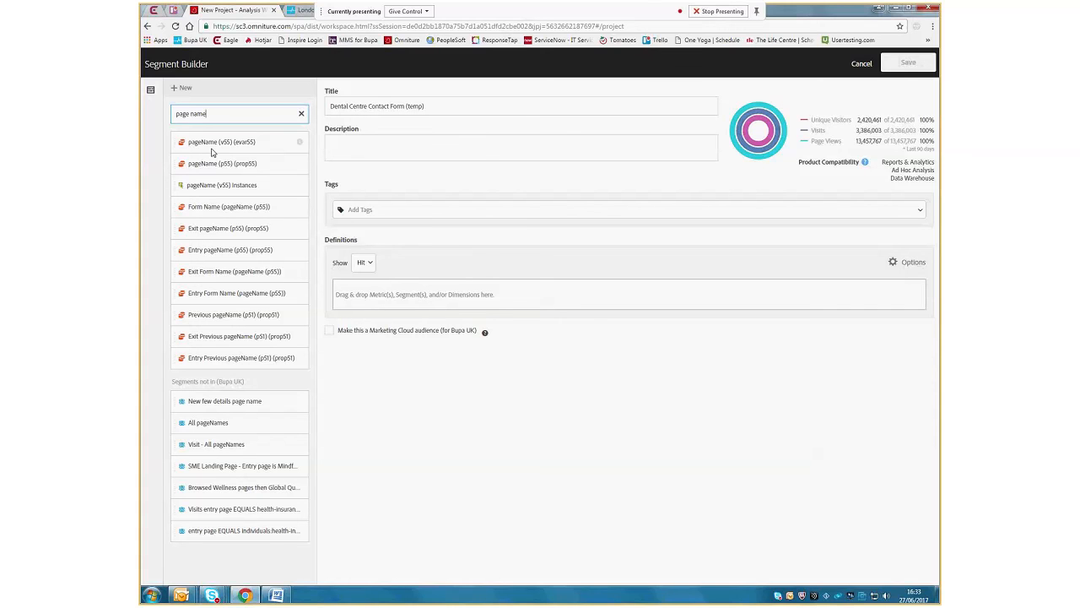
# Define the segment at Visit level with pageName (p55) equal to b:uk:dental:forms:dentalcentrecontact:start, and save it
pyautogui.moveTo(210, 169); pyautogui.dragTo(410, 295)
pyautogui.click(364, 262)
pyautogui.click(369, 297)
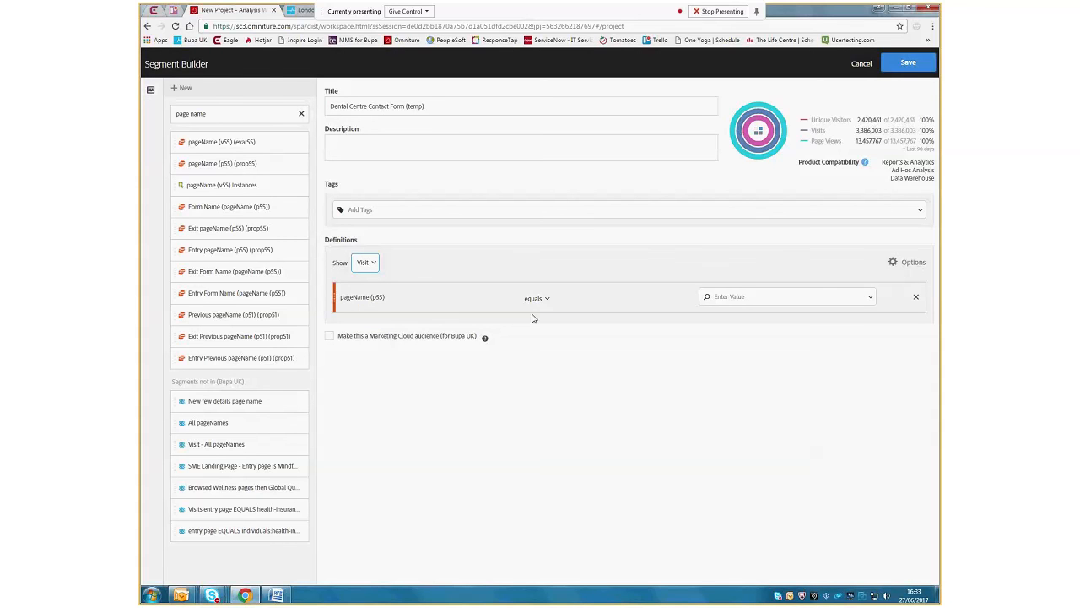
pyautogui.click(767, 298)
pyautogui.hotkey('ctrl', 'v')
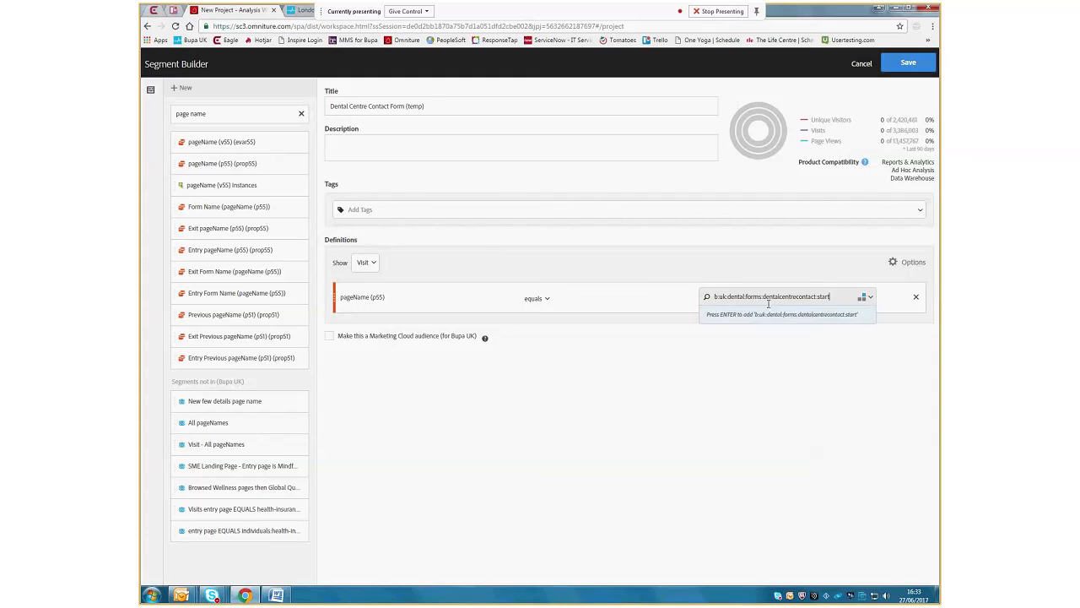
pyautogui.press('Return')
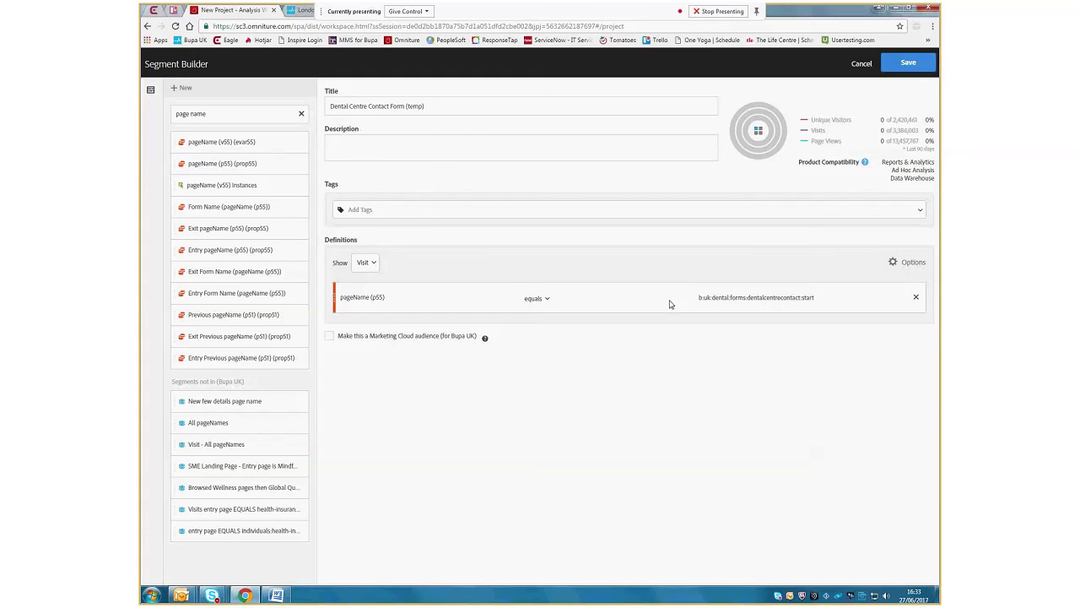
pyautogui.click(908, 63)
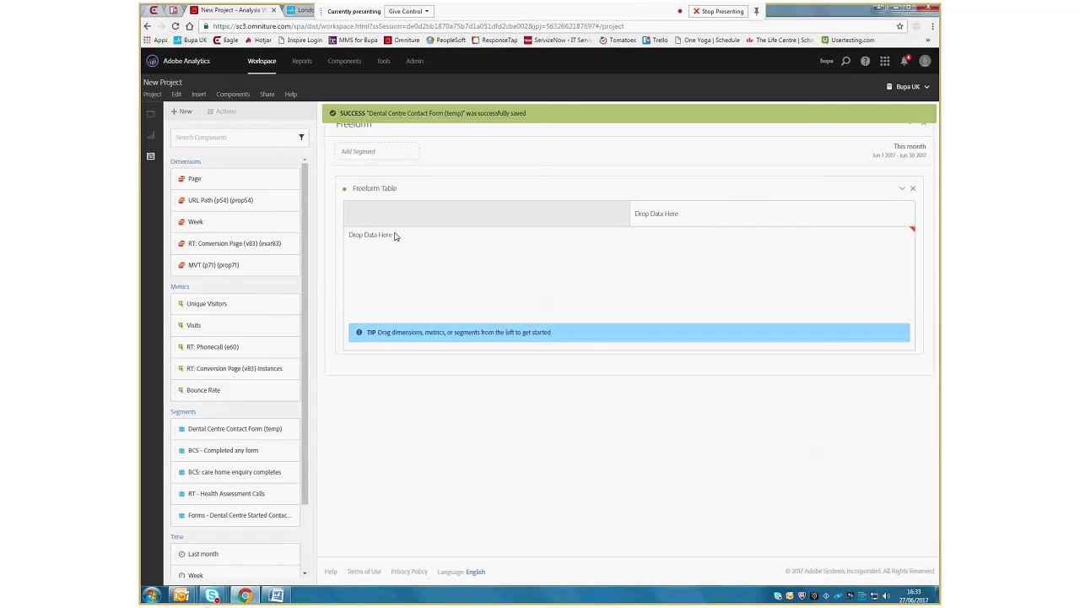
# Search the components for (temp) and add the Dental Centre Contact Form (temp) segment as a row in the freeform table
pyautogui.click(244, 137)
pyautogui.write('temp')
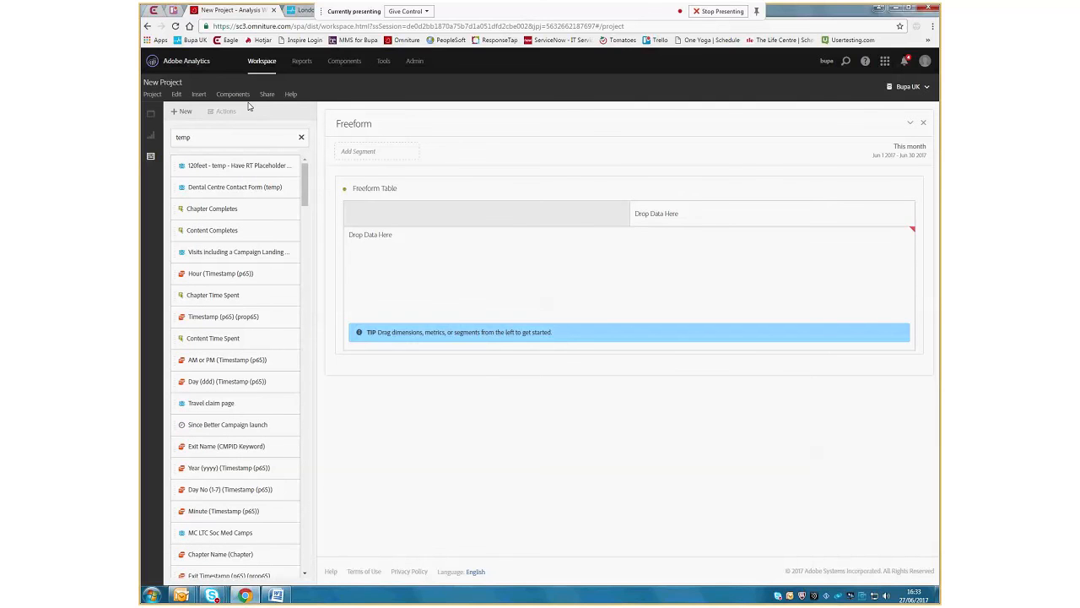
pyautogui.write(')')
pyautogui.write('(')
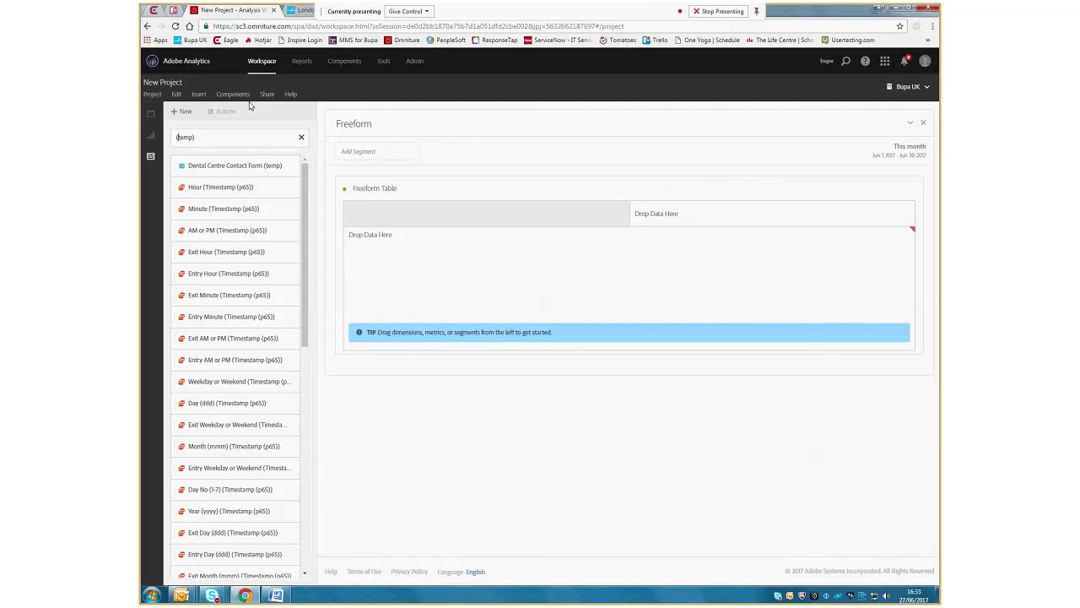
pyautogui.moveTo(378, 191); pyautogui.dragTo(488, 319)
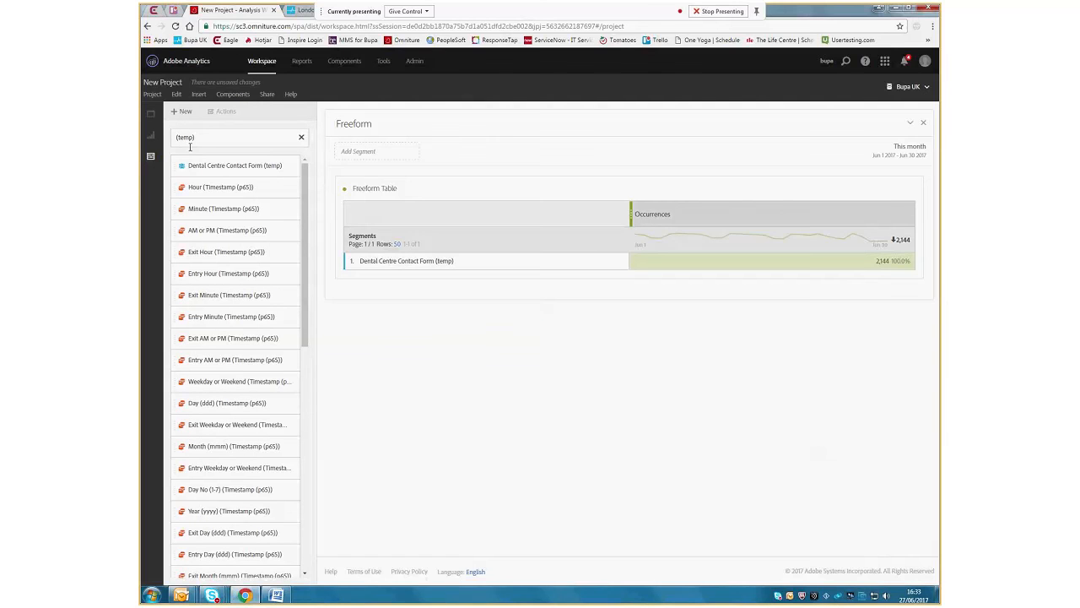
# Start a new segment and use Dental Centre Contact Form (temp) as the base of its definition
pyautogui.click(180, 181)
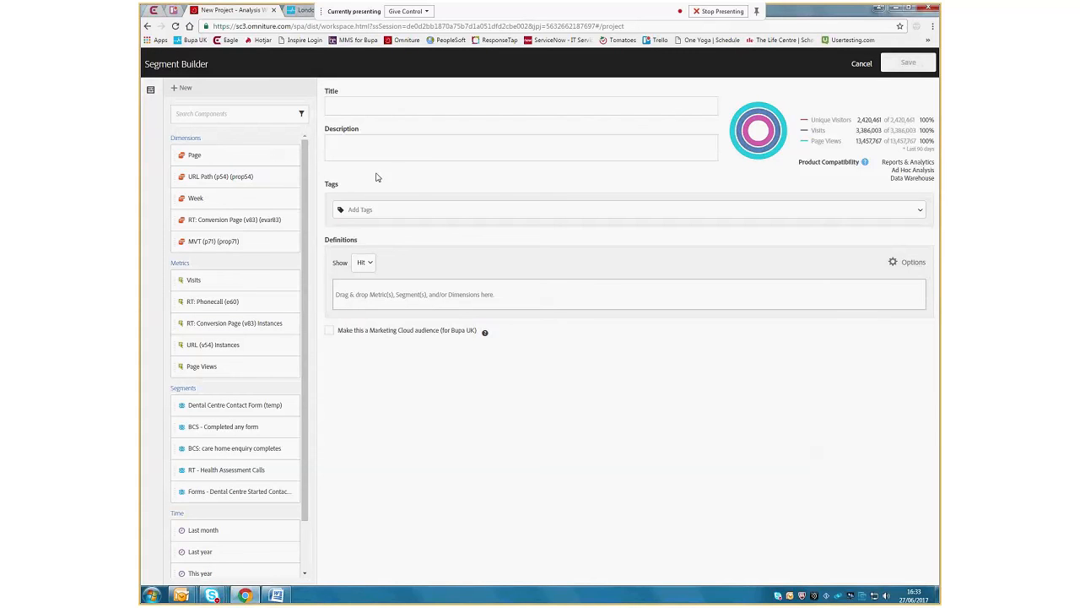
pyautogui.moveTo(239, 405); pyautogui.dragTo(525, 343)
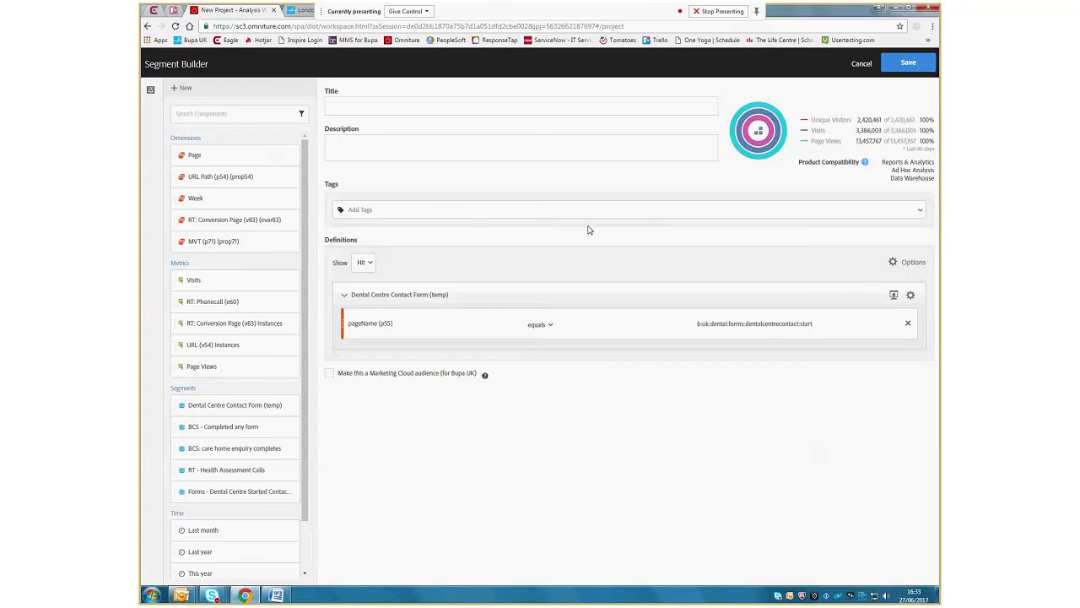
pyautogui.click(314, 10)
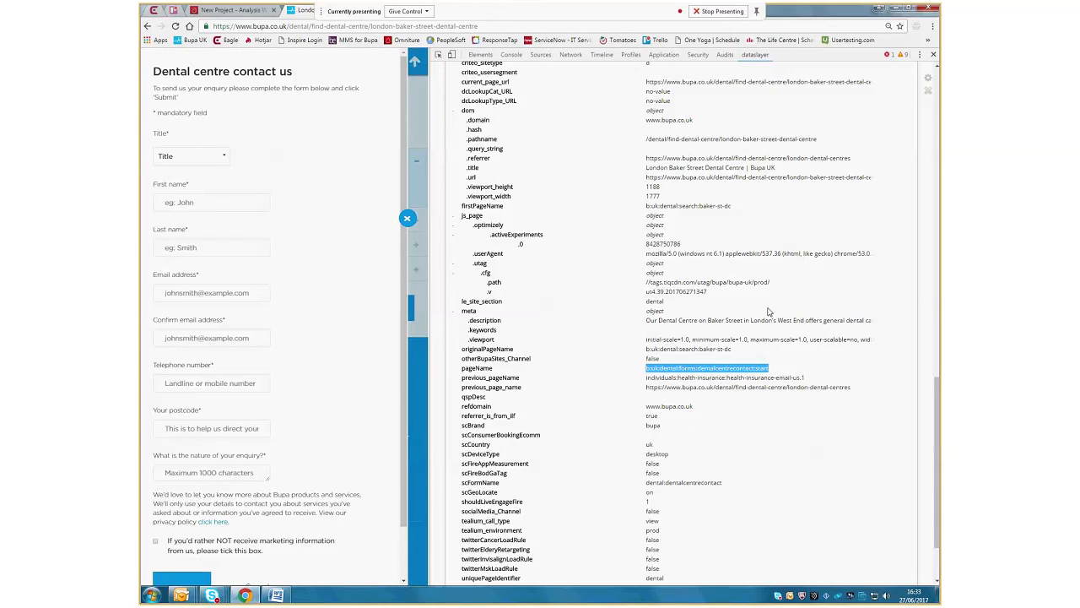
pyautogui.click(222, 10)
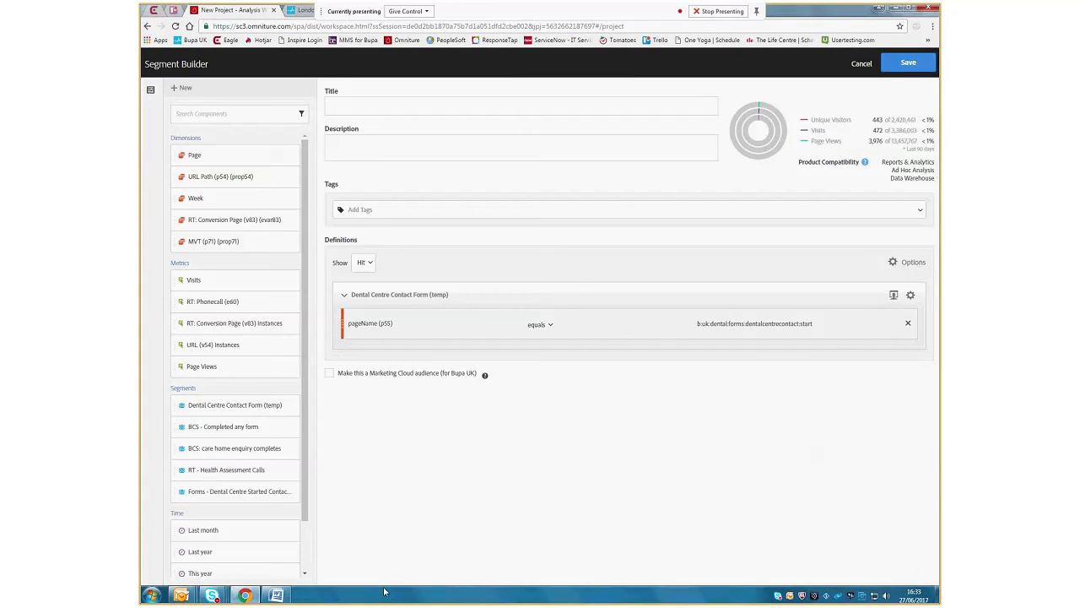
# Copy the completes page name b:uk:dental:forms:dentalcentrecontact:complete from the Word notes and return to the Segment Builder
pyautogui.click(282, 596)
pyautogui.moveTo(448, 164); pyautogui.dragTo(270, 165)
pyautogui.hotkey('ctrl', 'c')
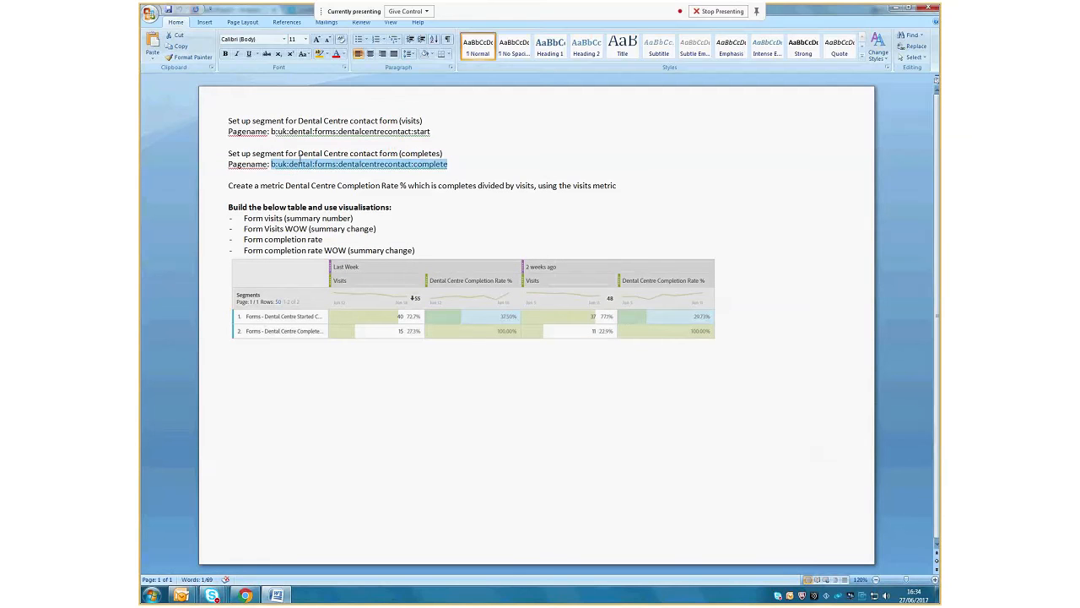
pyautogui.hotkey('alt', 'Tab')
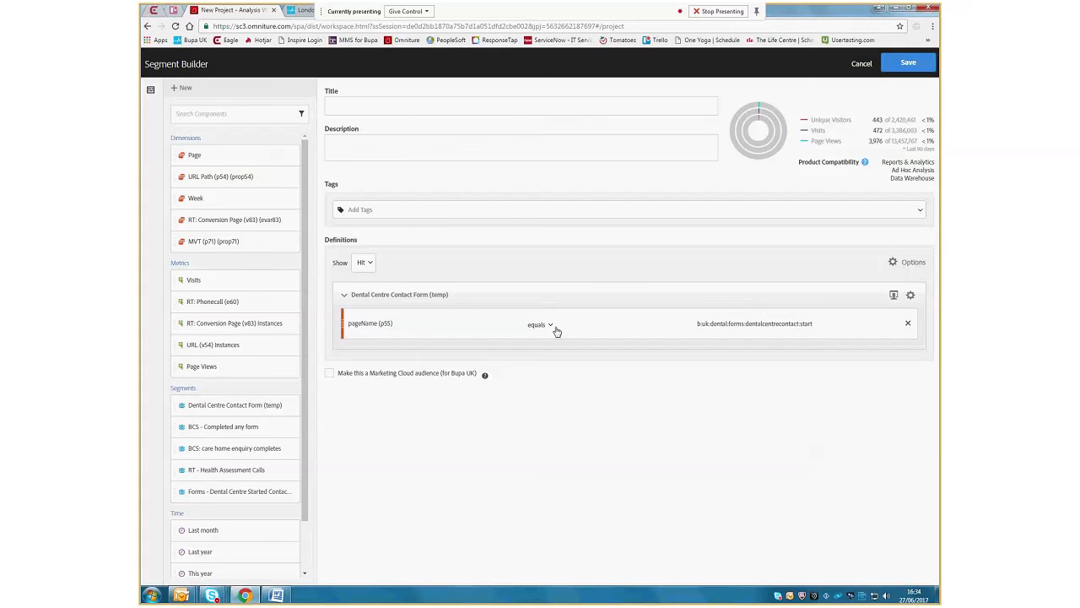
pyautogui.click(712, 327)
pyautogui.hotkey('ctrl', 'v')
pyautogui.press('Return')
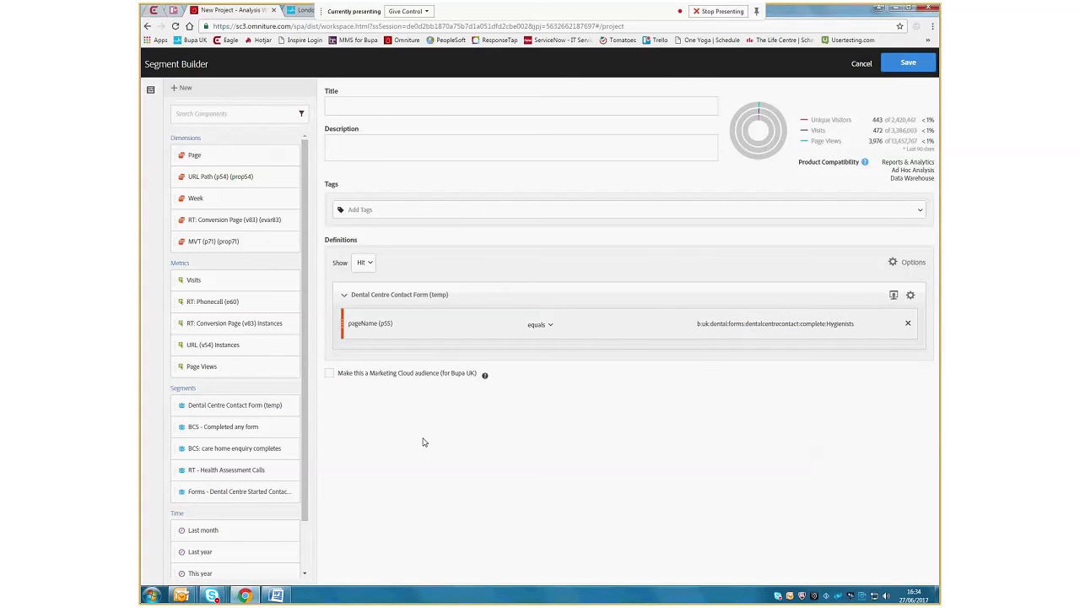
# Set the segment's pageName (p55) condition to equal b:uk:dental:forms:dentalcentrecontact:complete
pyautogui.click(779, 327)
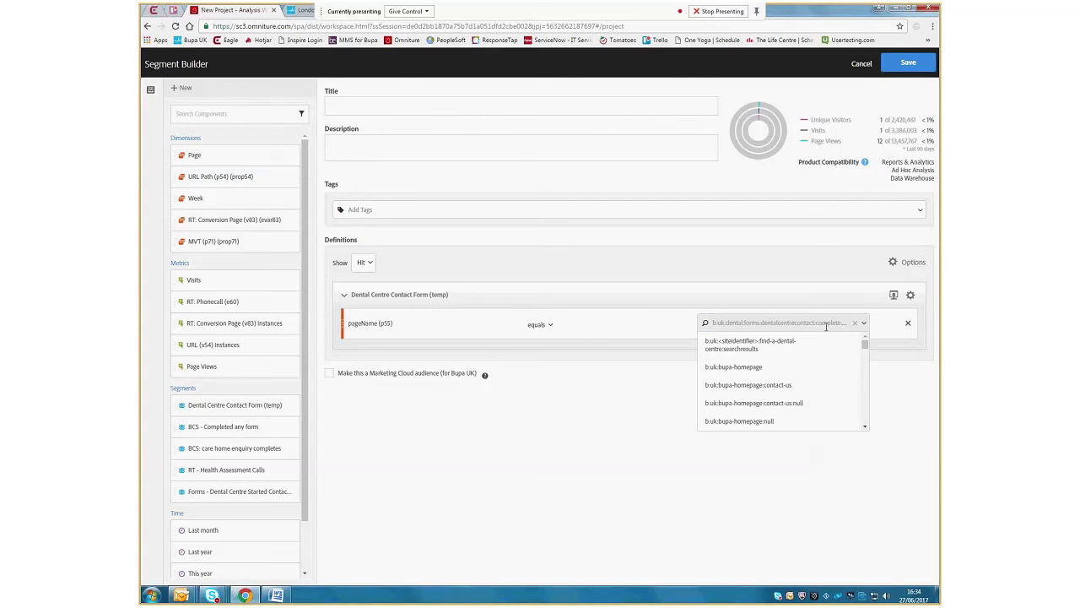
pyautogui.hotkey('ctrl', 'v')
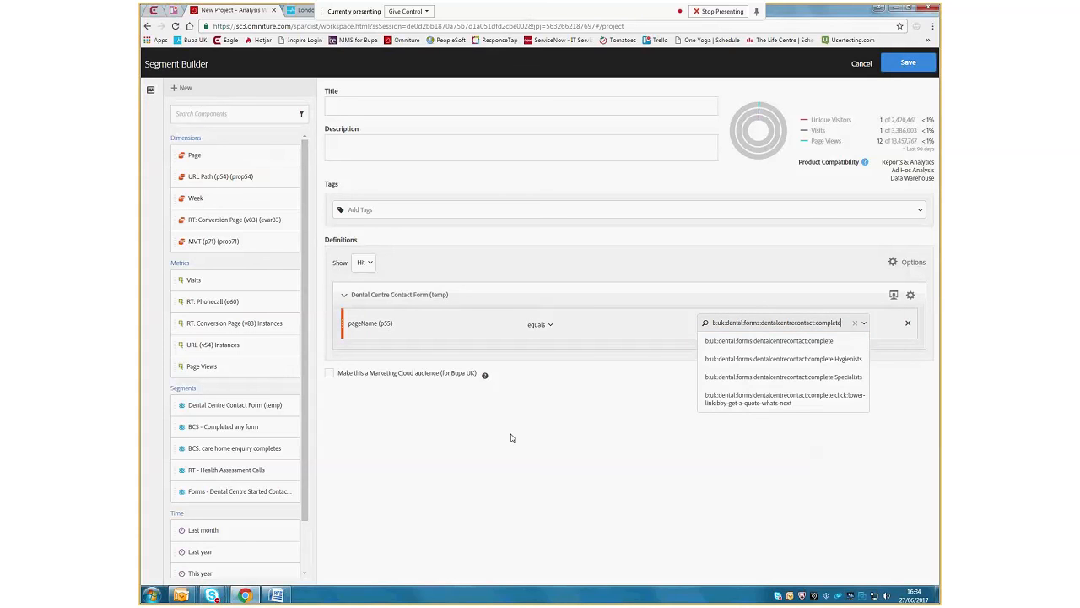
pyautogui.press('Return')
# Title the segment Dental Centre Contact Form completes (temp), set its scope to Visit and save it
pyautogui.click(351, 108)
pyautogui.write('Dental Centre')
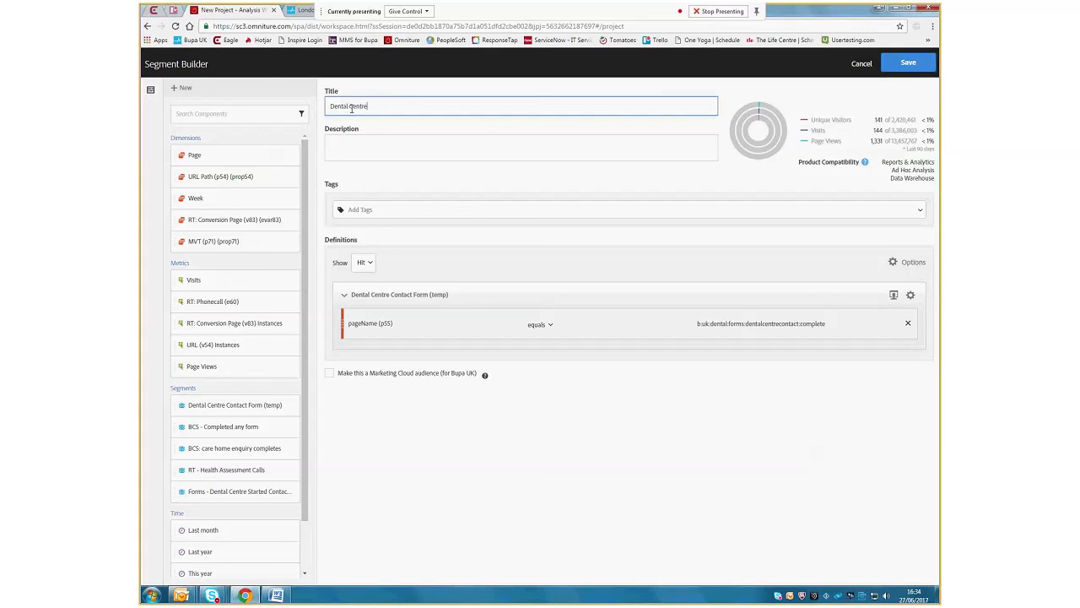
pyautogui.write(' Contact Form completestemp)')
pyautogui.click(367, 264)
pyautogui.click(369, 302)
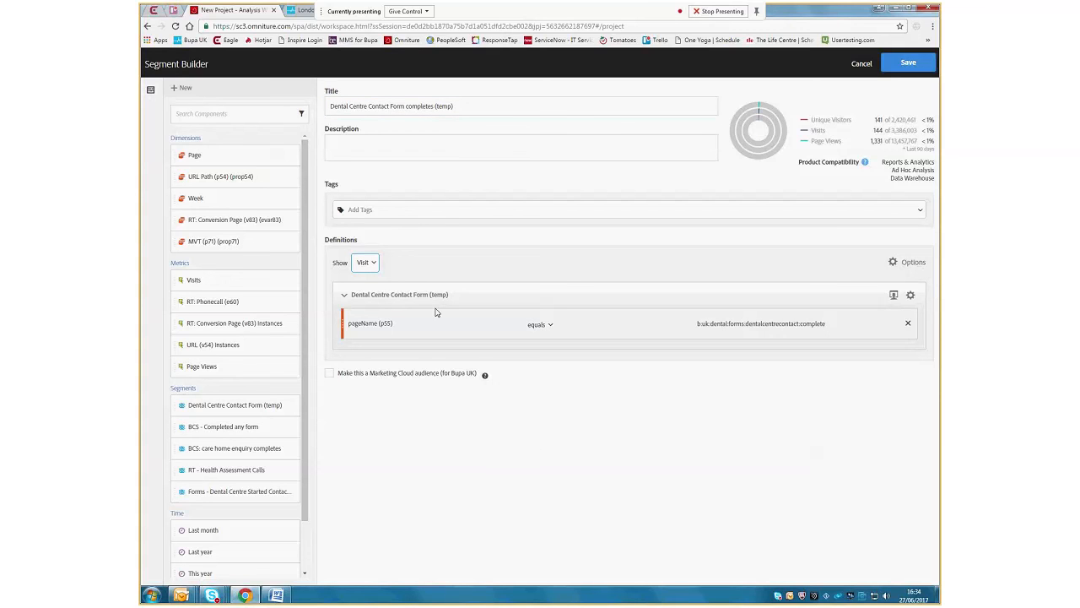
pyautogui.click(908, 62)
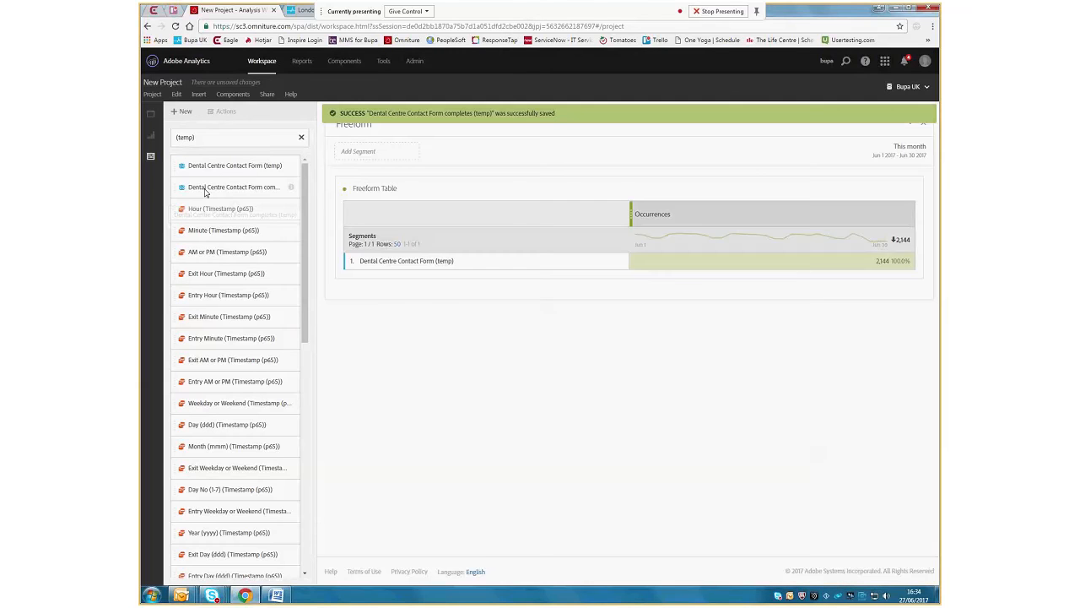
# Add the Dental Centre Contact Form completes (temp) segment as a second table row and replace the Occurrences metric with Visits
pyautogui.moveTo(210, 193); pyautogui.dragTo(422, 252)
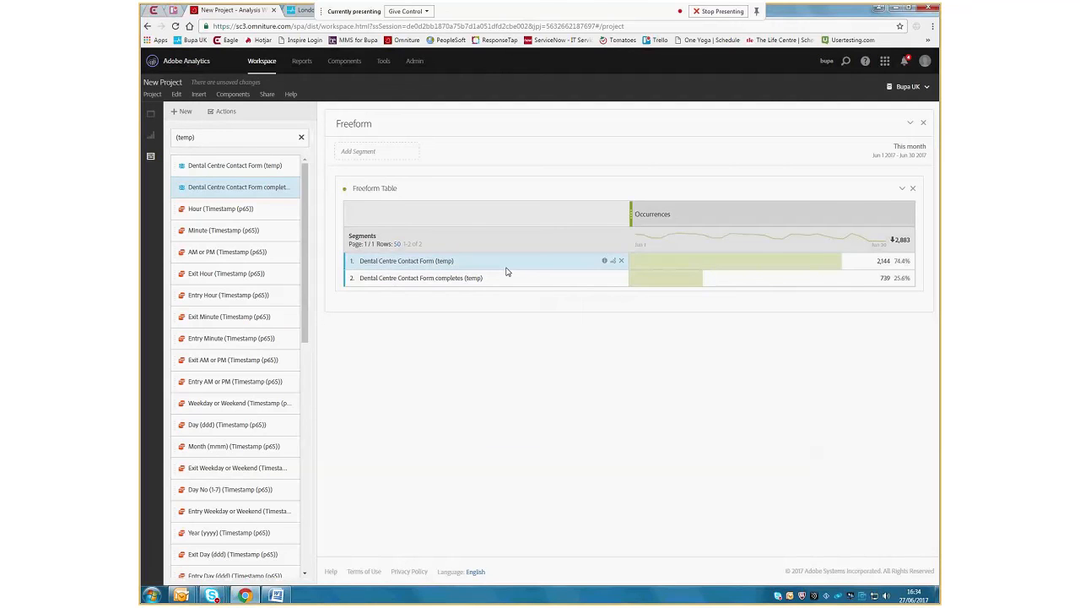
pyautogui.click(301, 137)
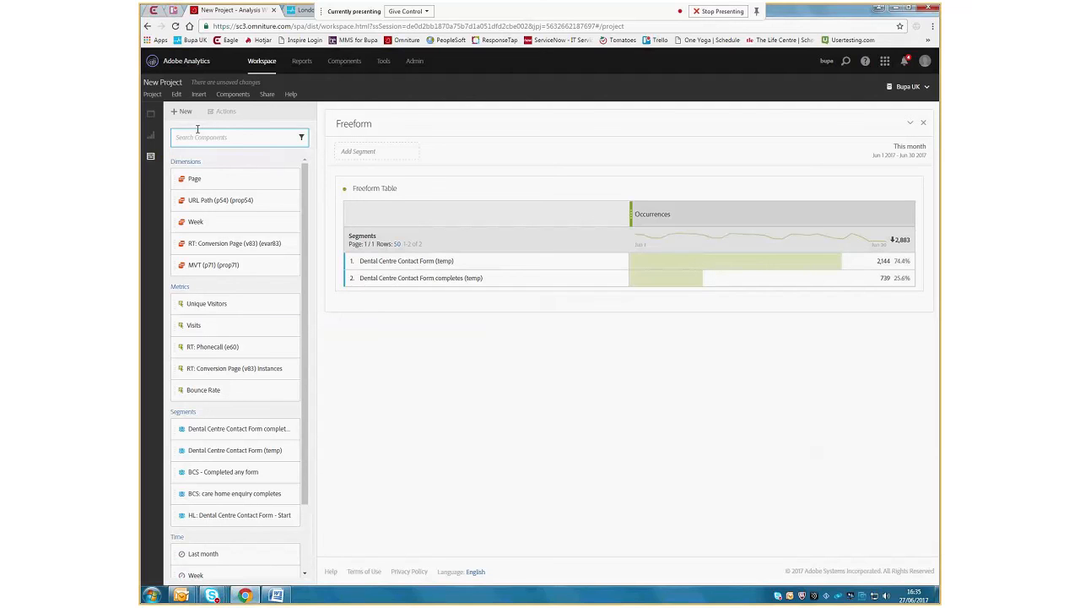
pyautogui.write('visit')
pyautogui.moveTo(193, 189); pyautogui.dragTo(717, 218)
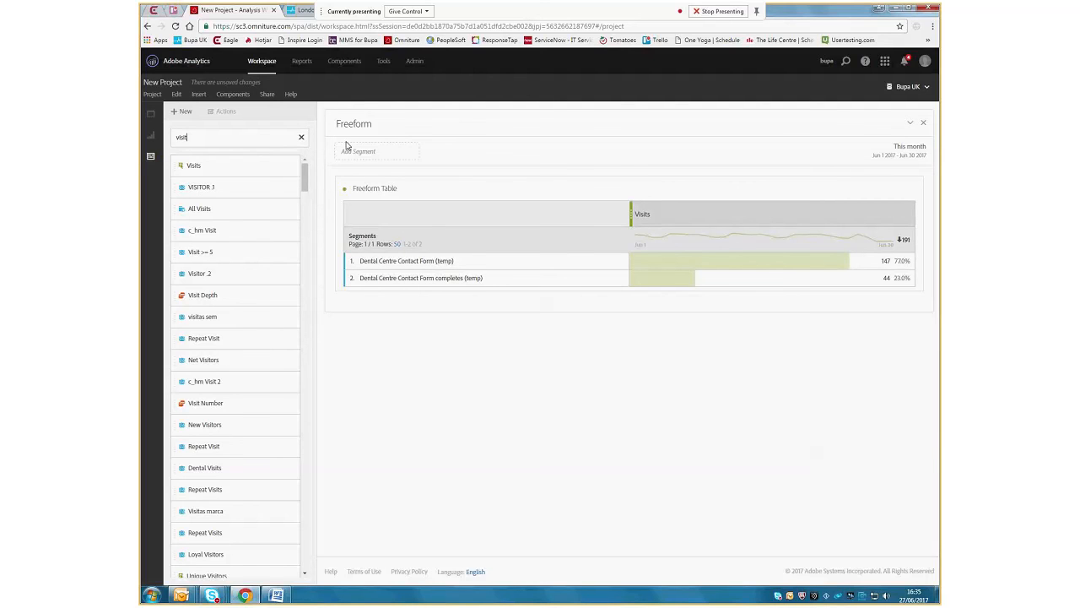
# Search the components for last and apply the Last Week date range above the table's Visits column
pyautogui.click(301, 136)
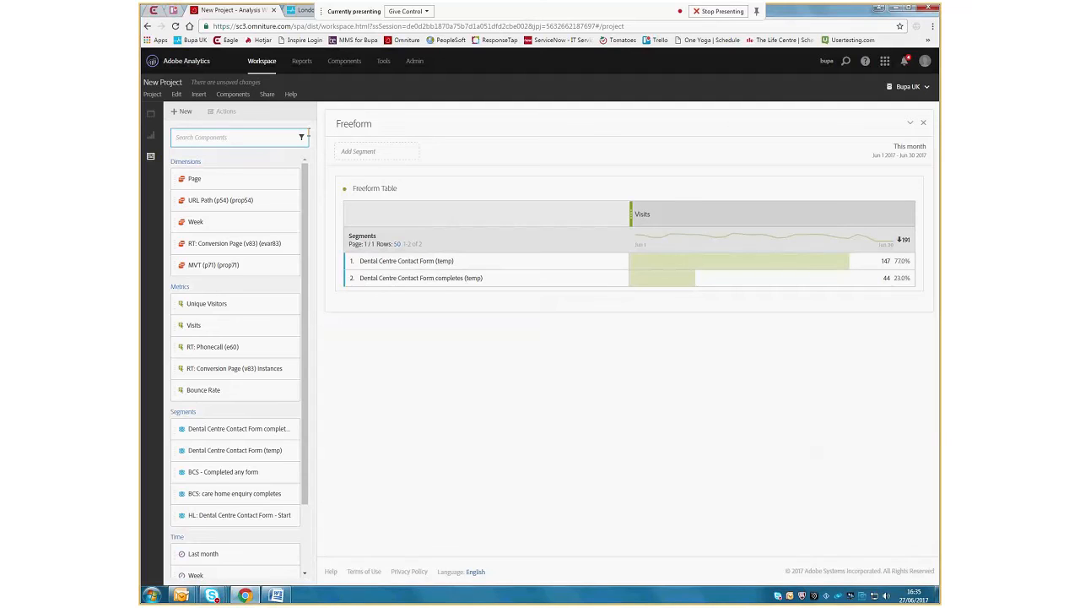
pyautogui.write('last')
pyautogui.moveTo(216, 191); pyautogui.dragTo(664, 209)
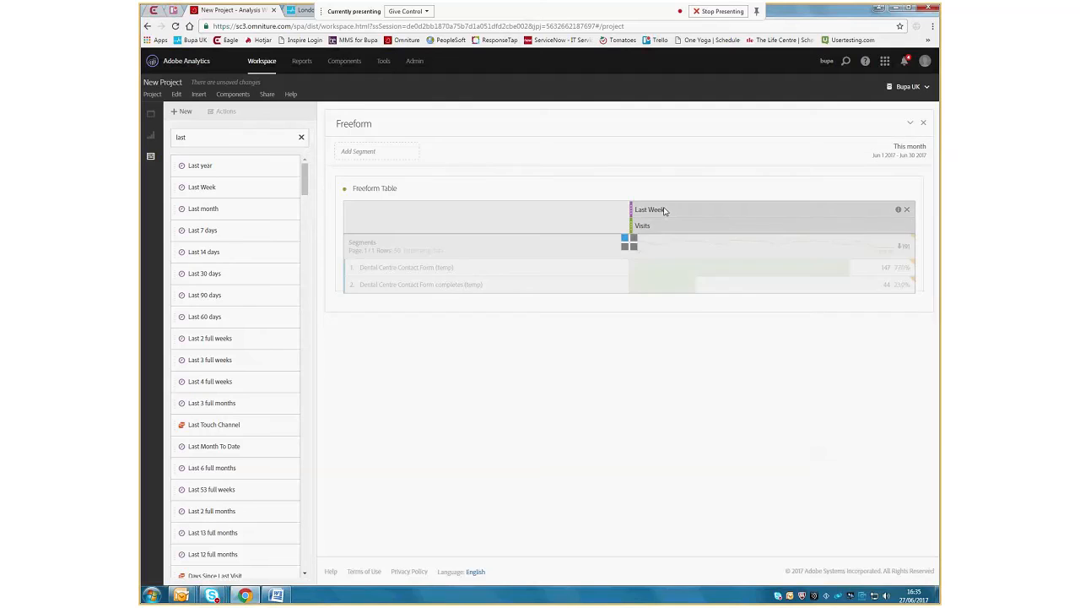
# Add a second table column for the 2 weeks ago date range and apply the Visits metric beneath it
pyautogui.click(302, 139)
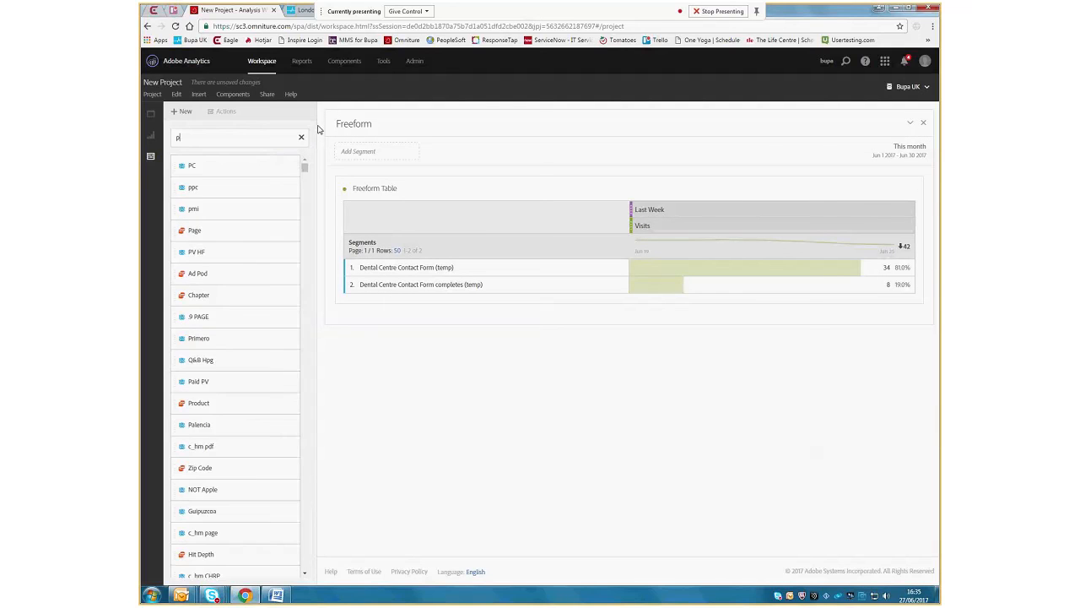
pyautogui.write('2 week')
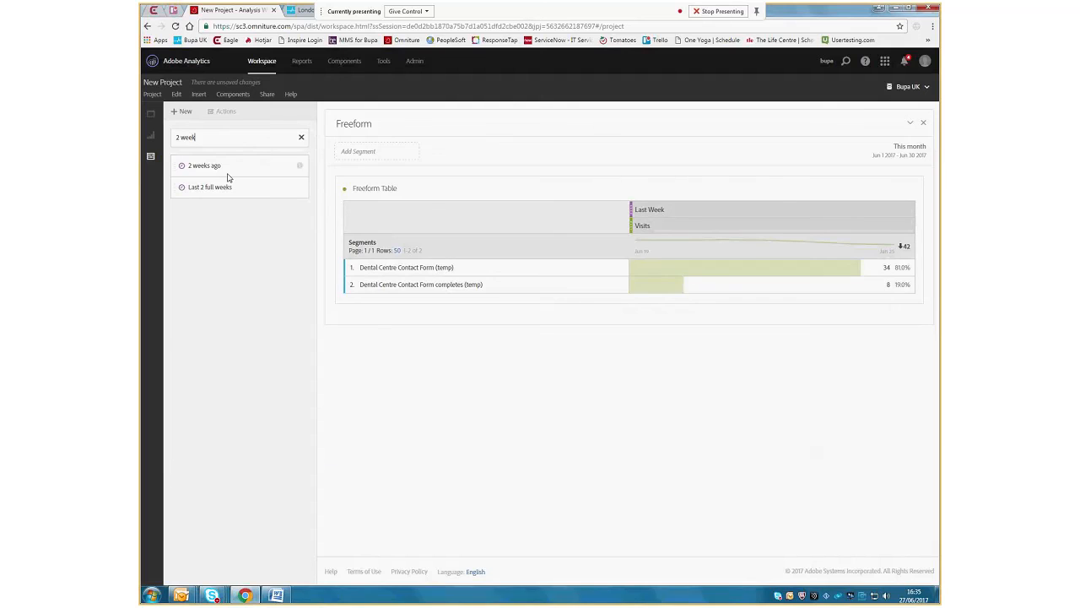
pyautogui.moveTo(229, 177); pyautogui.dragTo(907, 215)
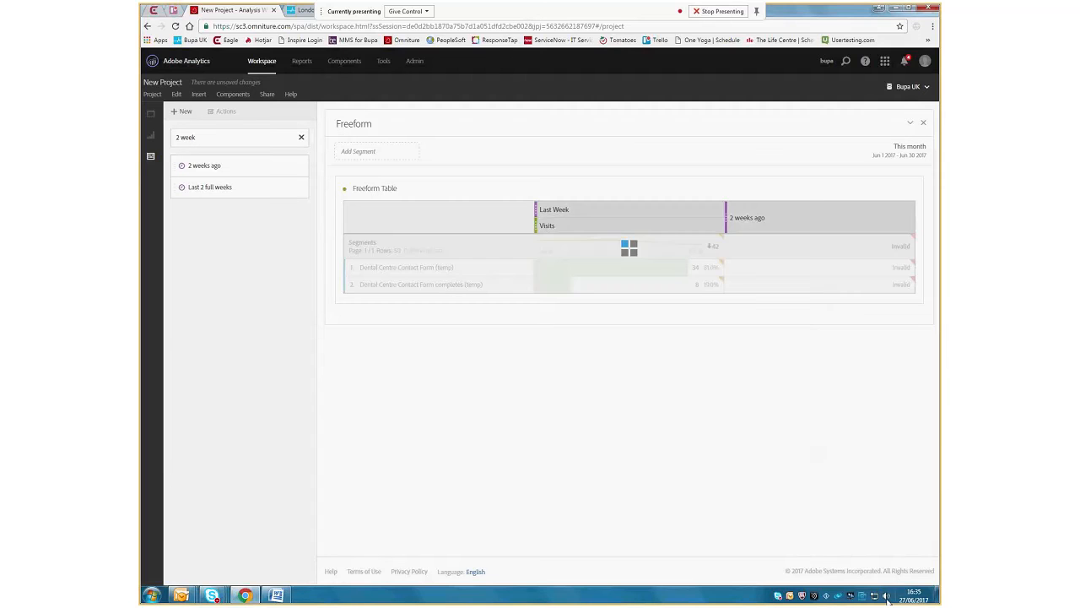
pyautogui.click(301, 136)
pyautogui.moveTo(195, 325); pyautogui.dragTo(749, 231)
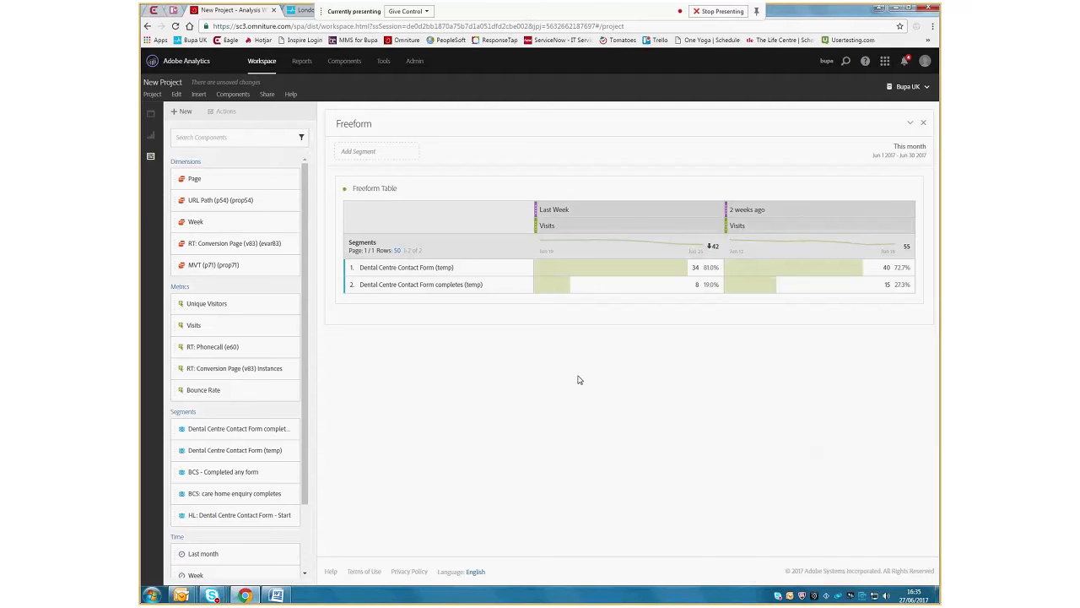
# Create a calculated metric titled DC Completion rate % (temp) and set its format to Percent
pyautogui.click(169, 112)
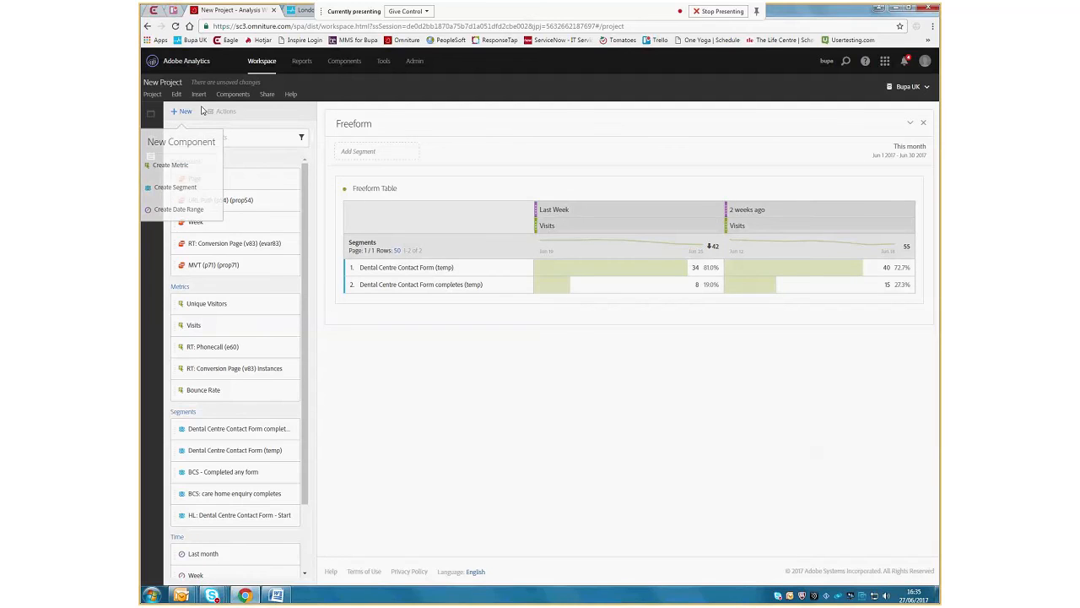
pyautogui.click(169, 164)
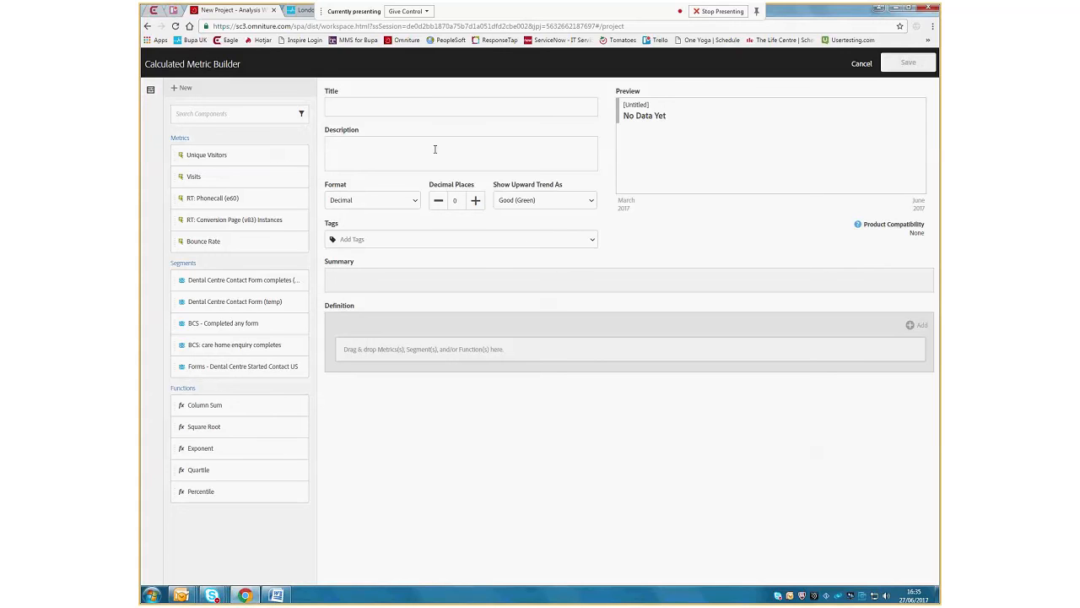
pyautogui.click(375, 108)
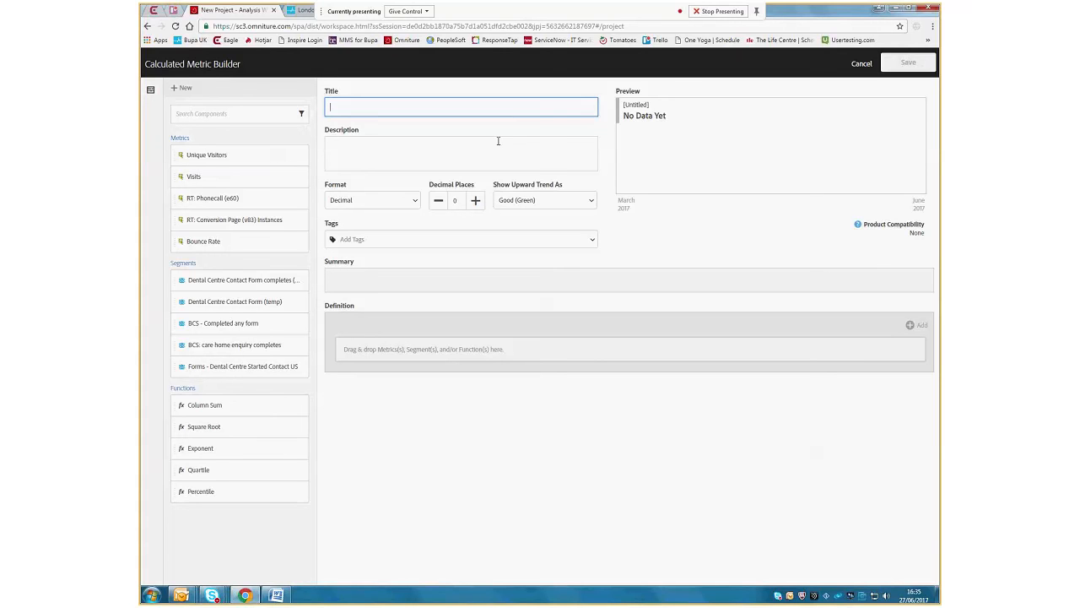
pyautogui.write('DC Completion rate % (temp)')
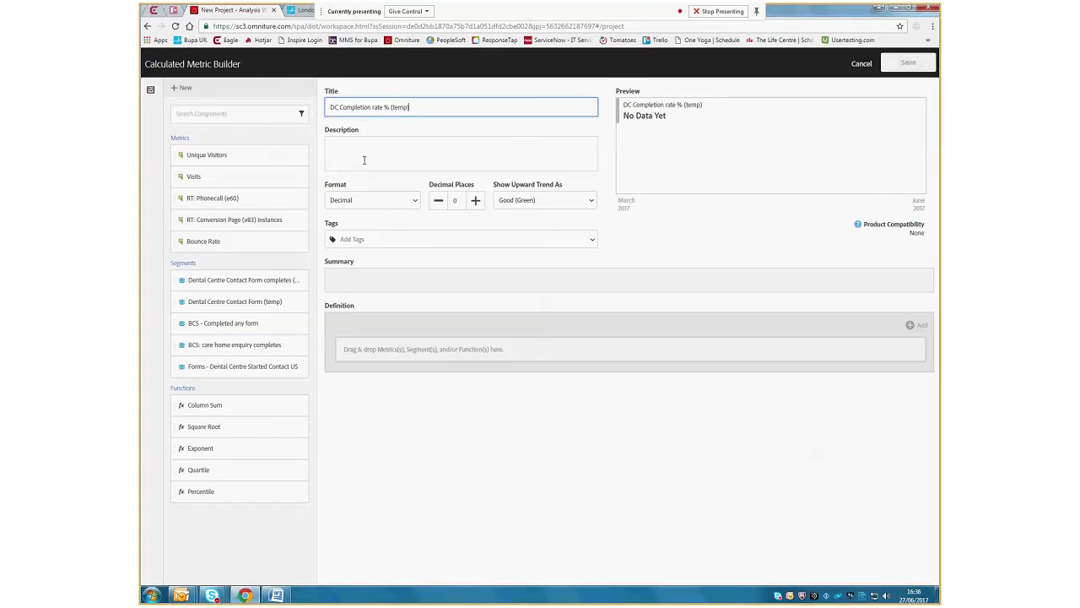
pyautogui.click(365, 160)
pyautogui.click(363, 202)
pyautogui.click(350, 253)
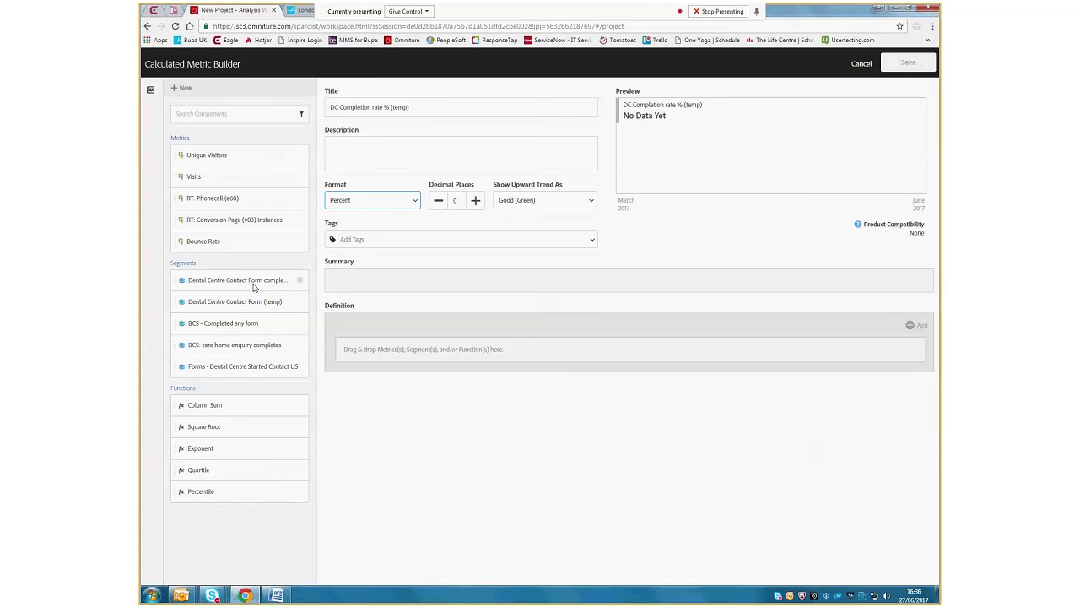
# Define the metric as Visits in Dental Centre Contact Form completes (temp) divided by Visits in Dental Centre Contact Form (temp)
pyautogui.moveTo(254, 287); pyautogui.dragTo(443, 350)
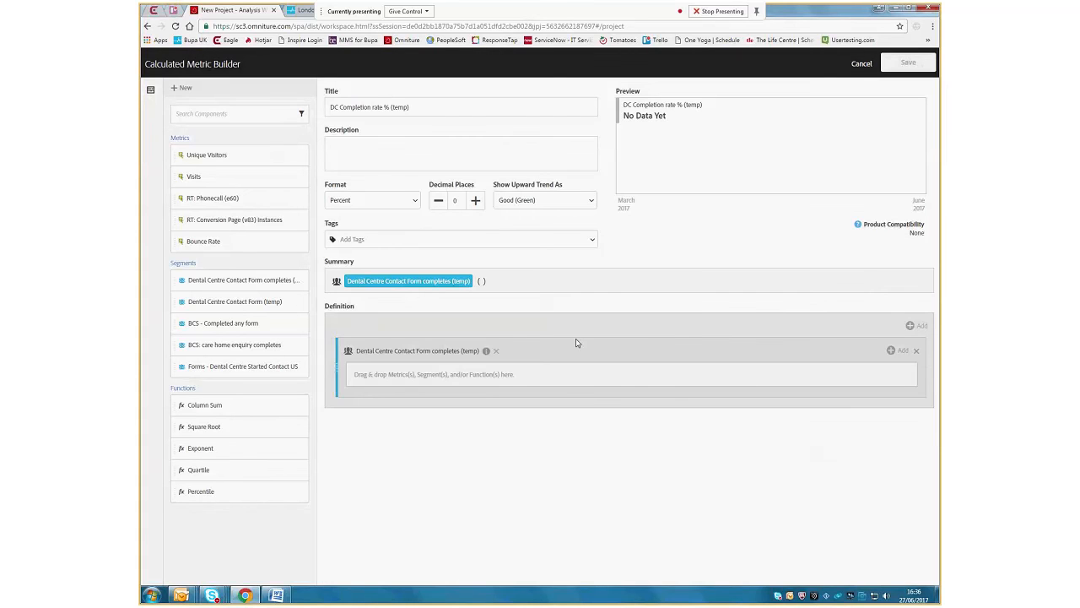
pyautogui.moveTo(212, 175); pyautogui.dragTo(447, 376)
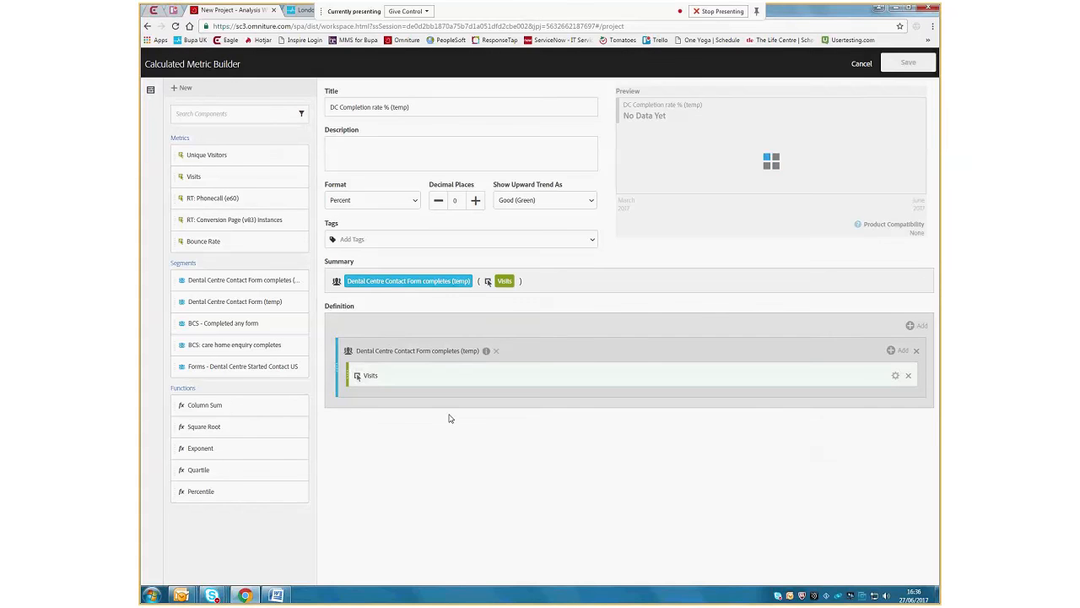
pyautogui.click(918, 326)
pyautogui.click(864, 392)
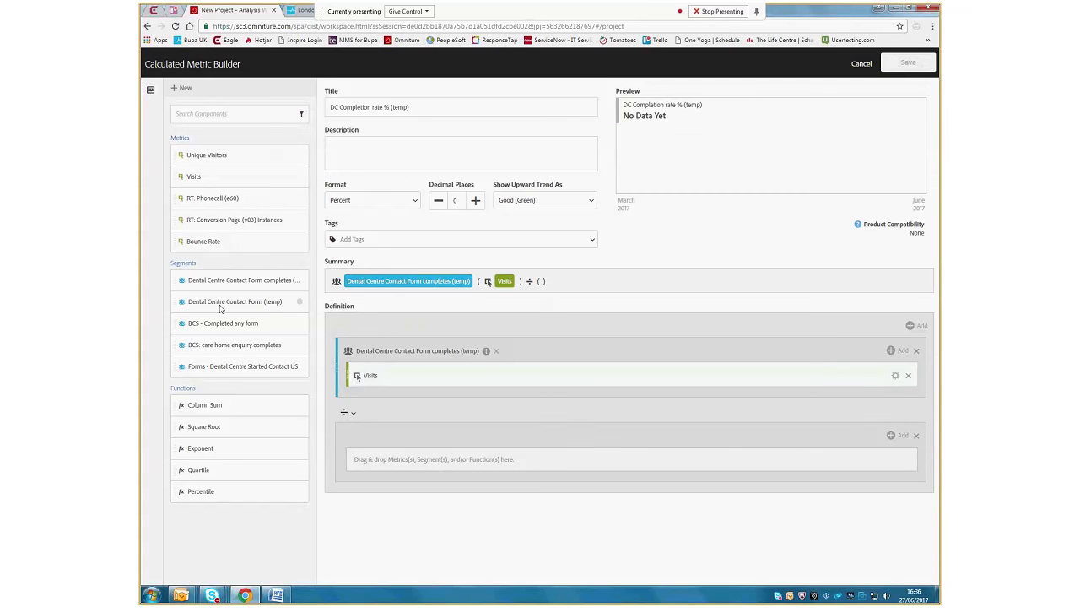
pyautogui.moveTo(223, 304); pyautogui.dragTo(480, 471)
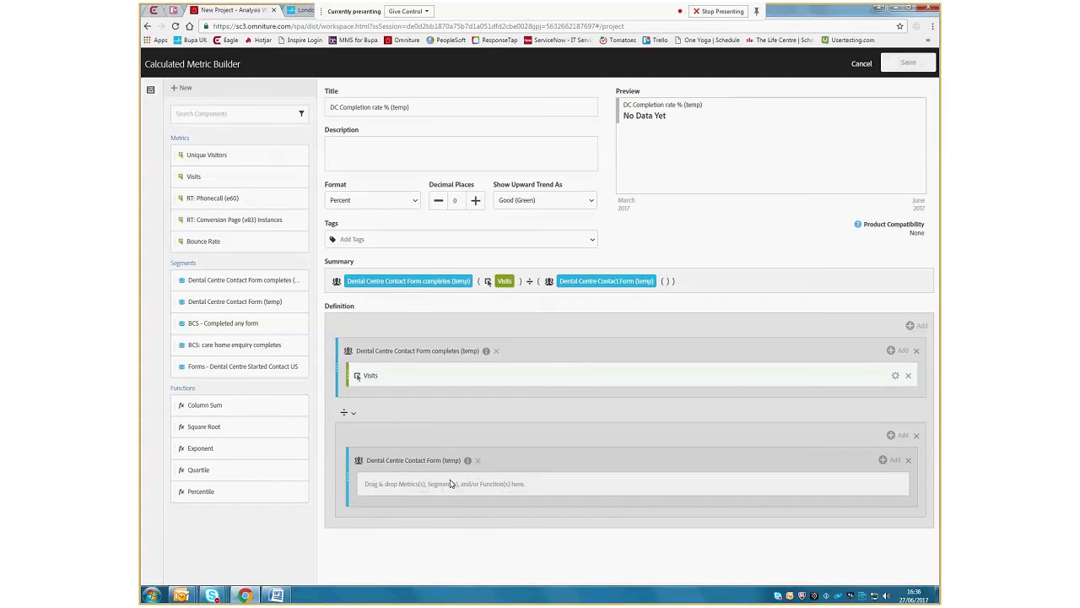
pyautogui.moveTo(193, 177); pyautogui.dragTo(448, 485)
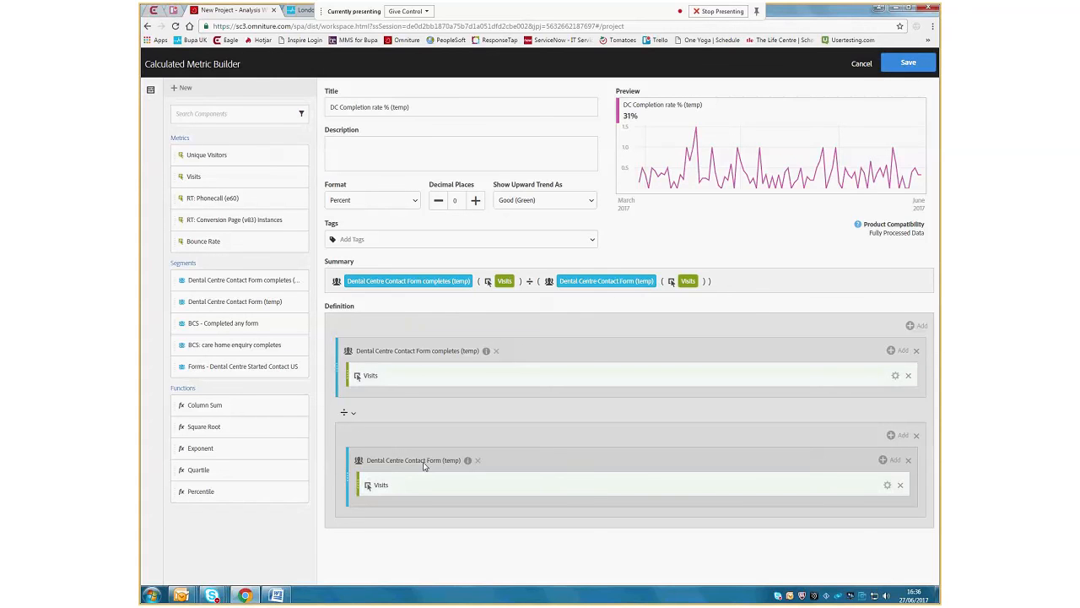
# Set the metric to 2 decimal places, keep the upward trend as Good (Green) and save it
pyautogui.click(475, 200)
pyautogui.click(475, 200)
pyautogui.click(586, 203)
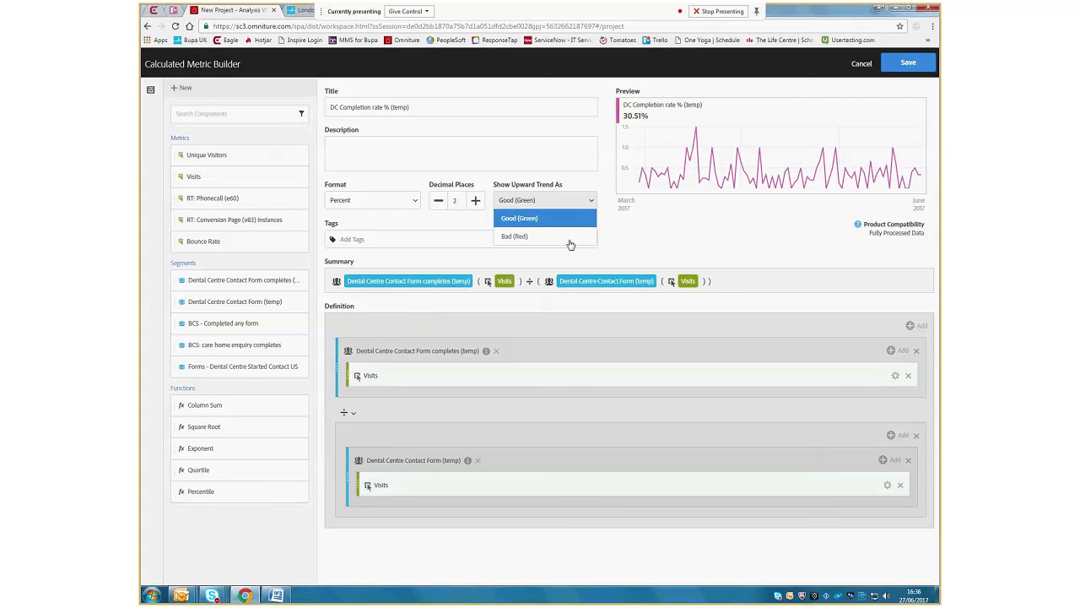
pyautogui.press('Escape')
pyautogui.click(909, 63)
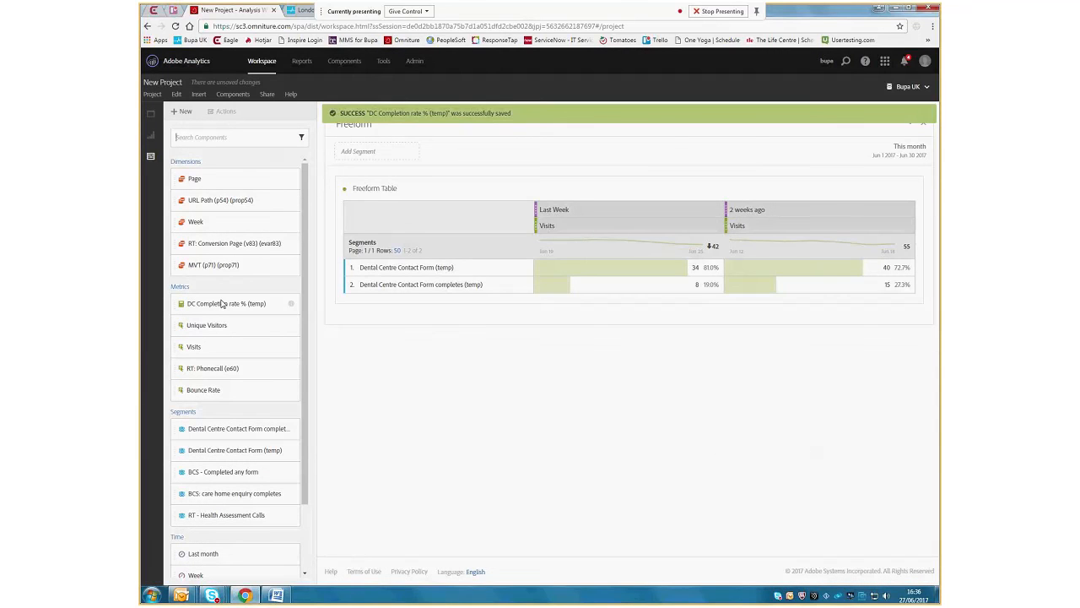
# Add the DC Completion rate % (temp) metric beside Visits under both the Last Week and 2 weeks ago columns
pyautogui.moveTo(222, 303); pyautogui.dragTo(671, 235)
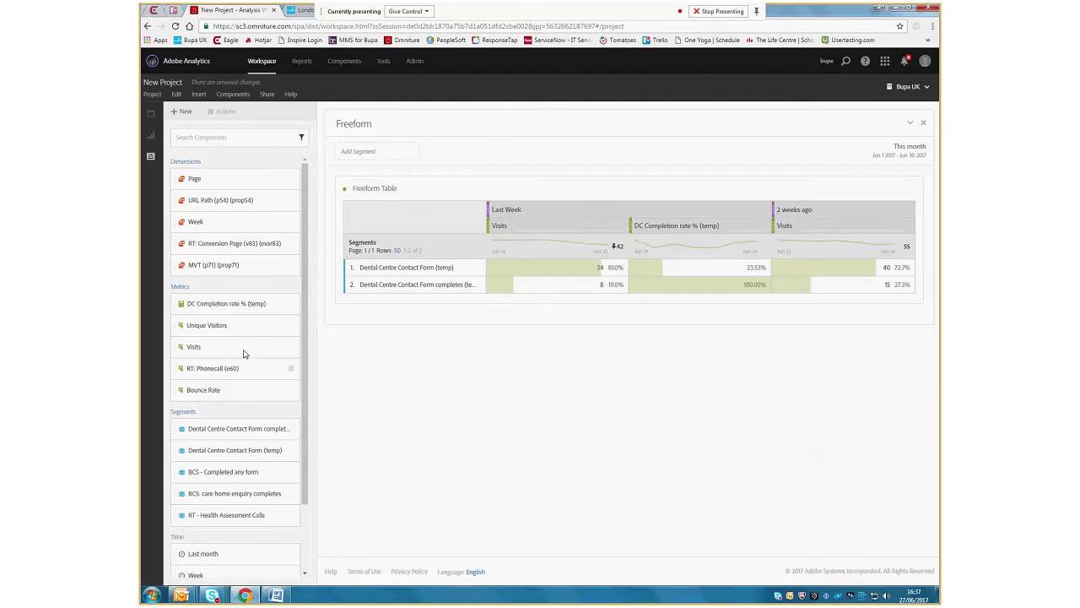
pyautogui.moveTo(202, 305); pyautogui.dragTo(883, 224)
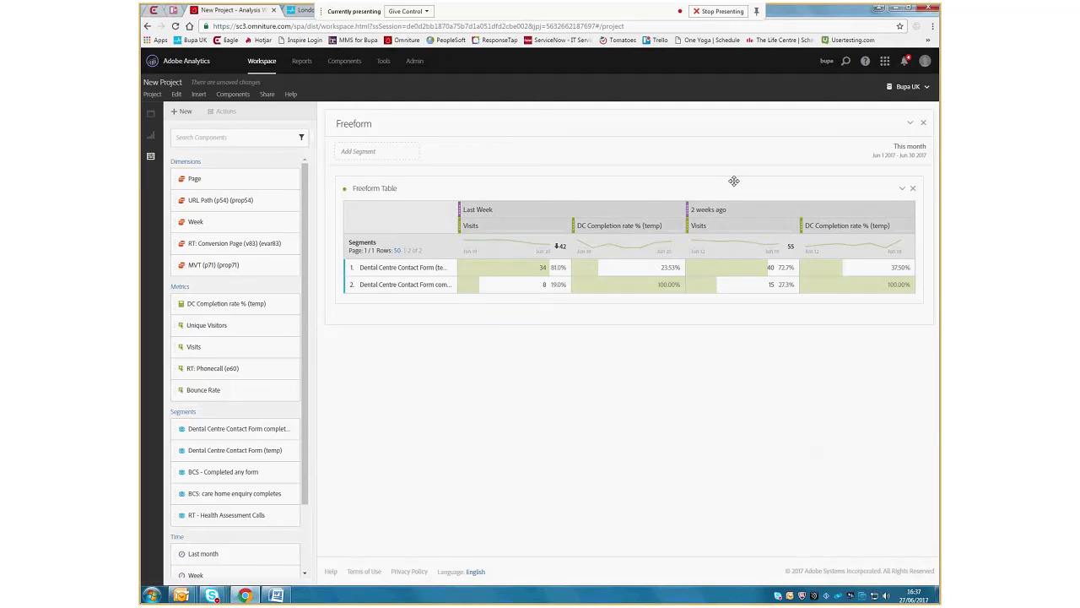
# Visualize last week's Dental Centre Contact Form (temp) visits as a Summary Number and shrink it to a small tile
pyautogui.rightClick(487, 271)
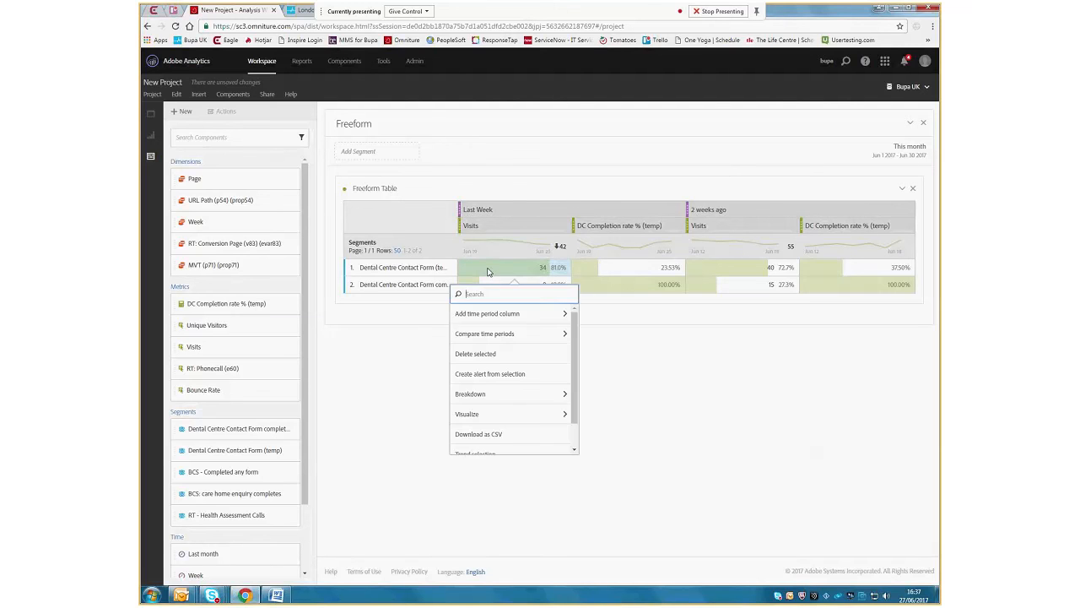
pyautogui.click(501, 413)
pyautogui.scroll(-5, 571, 374)
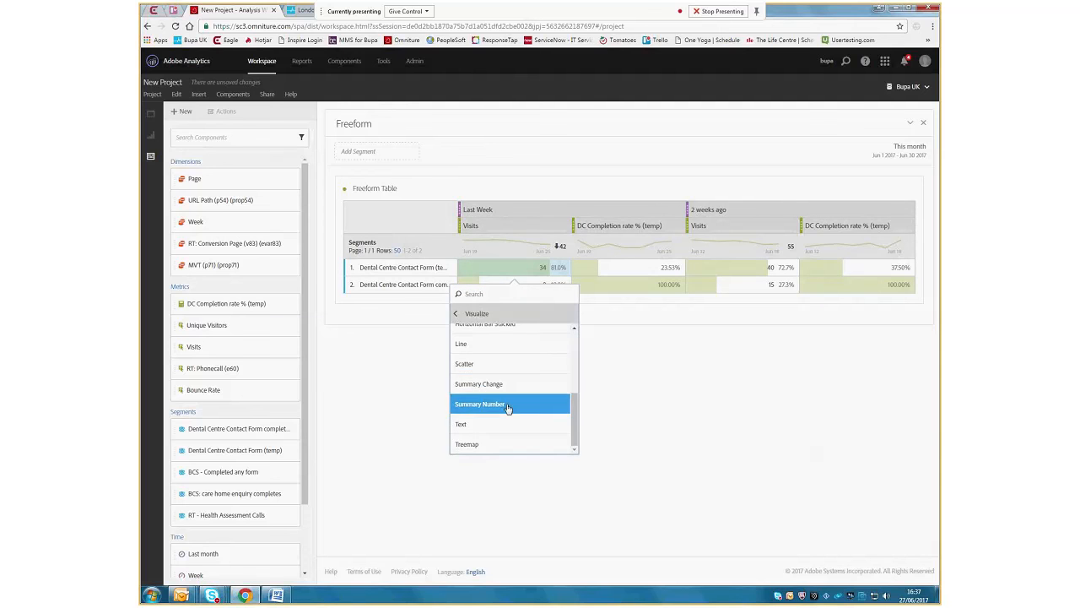
pyautogui.click(506, 406)
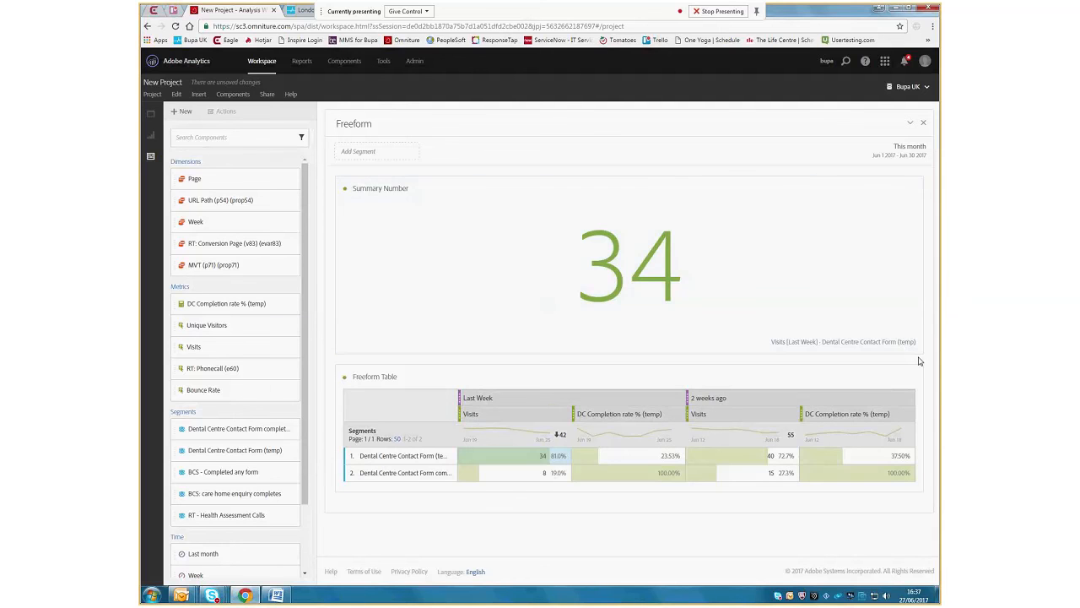
pyautogui.moveTo(916, 351); pyautogui.dragTo(465, 287)
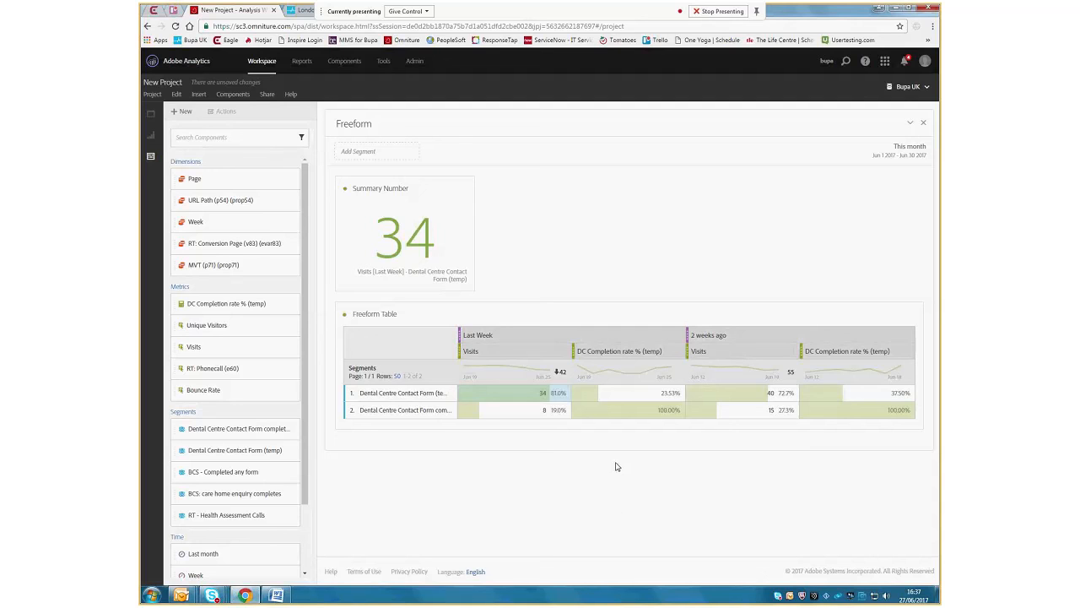
# Deselect the Last Week visits cell and lock the Summary Number's data source to the selected positions
pyautogui.click(488, 394)
pyautogui.click(344, 189)
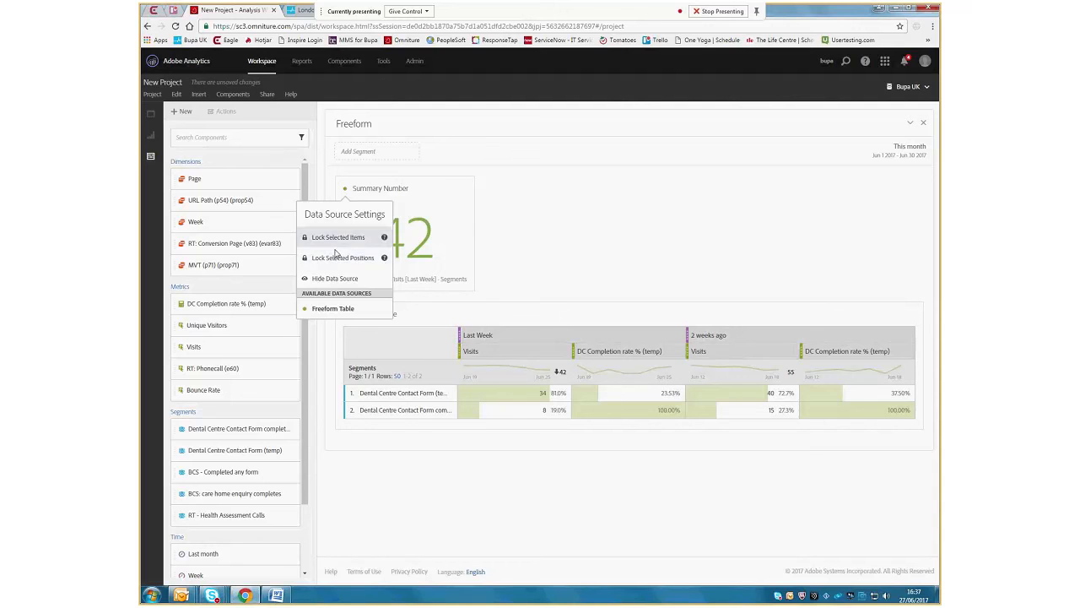
pyautogui.click(338, 256)
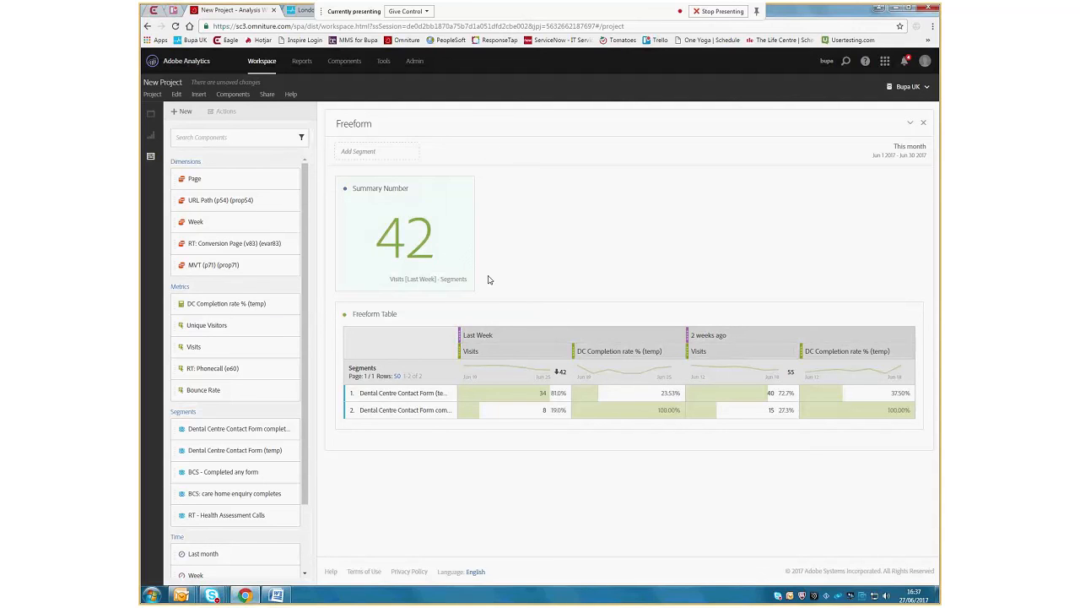
# Visualize the Last Week and 2 weeks ago Visits of Dental Centre Contact Form (temp) as a Summary Change
pyautogui.rightClick(735, 397)
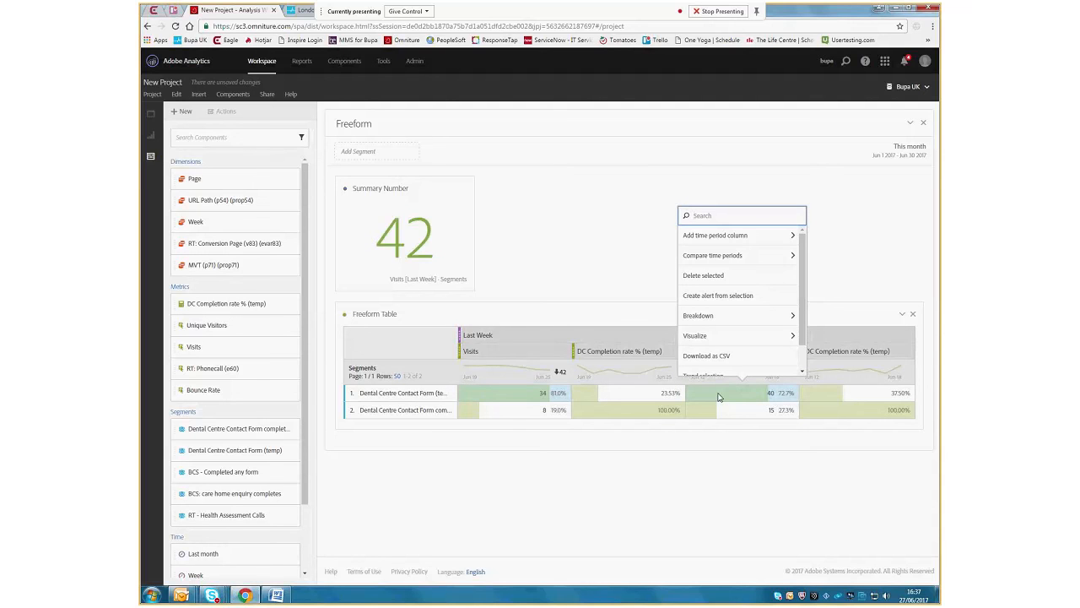
pyautogui.click(722, 326)
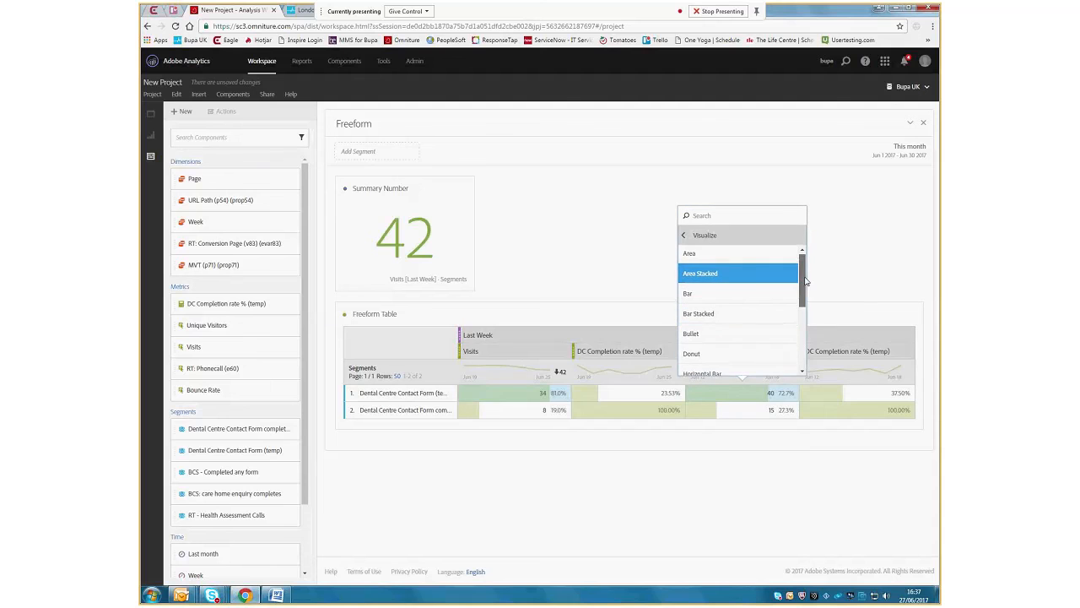
pyautogui.moveTo(804, 281); pyautogui.dragTo(804, 342)
pyautogui.click(706, 323)
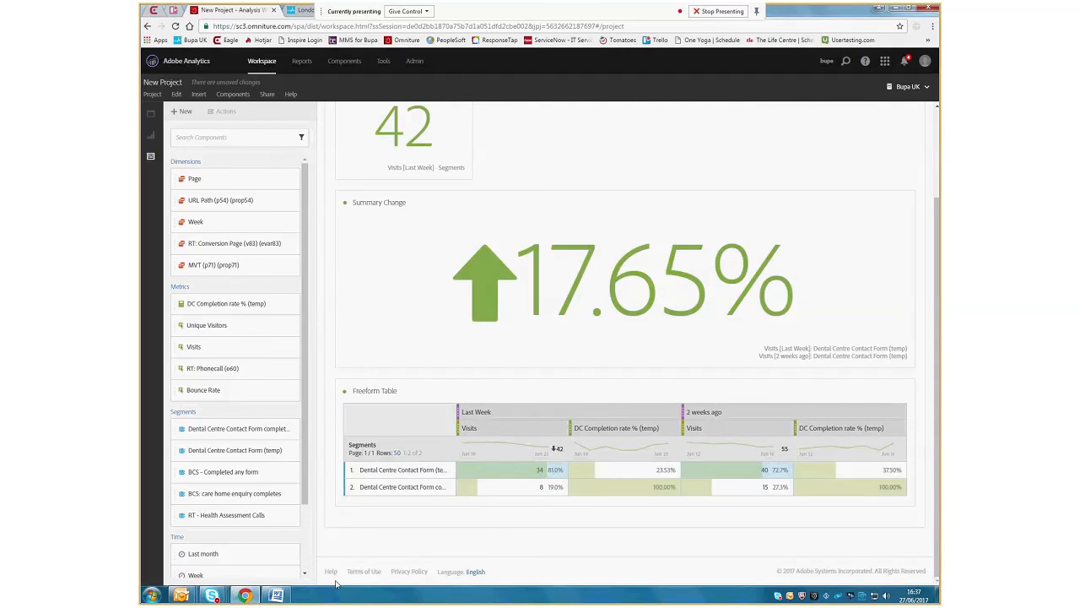
# Reselect the contact form Visits cells with 2 weeks ago first and Last Week second, and shrink the Summary Change to a small tile
pyautogui.click(770, 472)
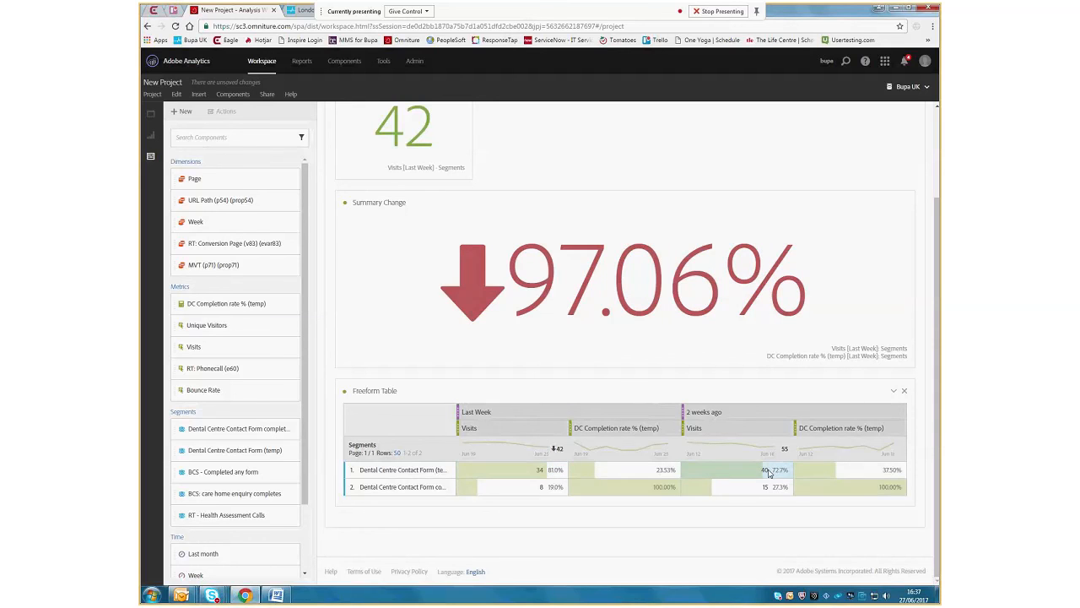
pyautogui.click(769, 475)
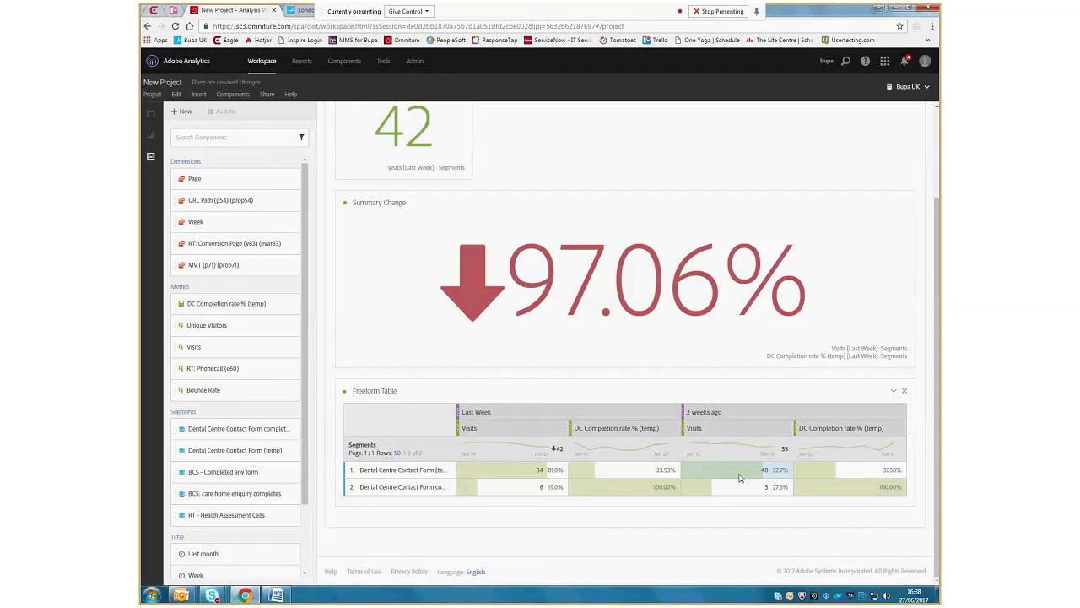
pyautogui.click(523, 475)
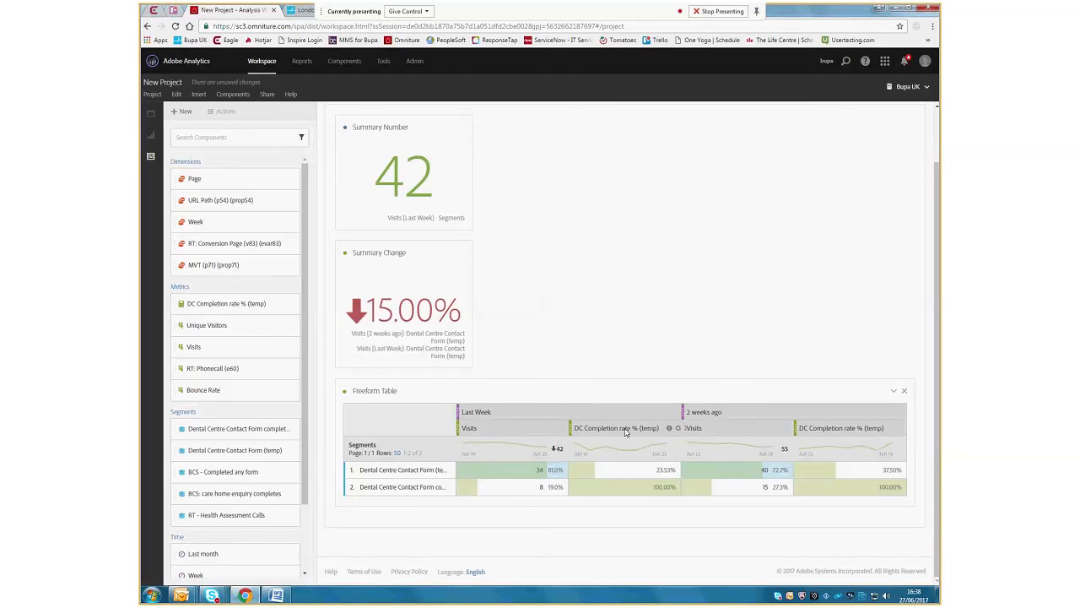
# Lock the Summary Change visualization to its selected table data
pyautogui.rightClick(622, 469)
pyautogui.click(494, 471)
pyautogui.click(494, 471)
pyautogui.click(344, 253)
pyautogui.click(544, 313)
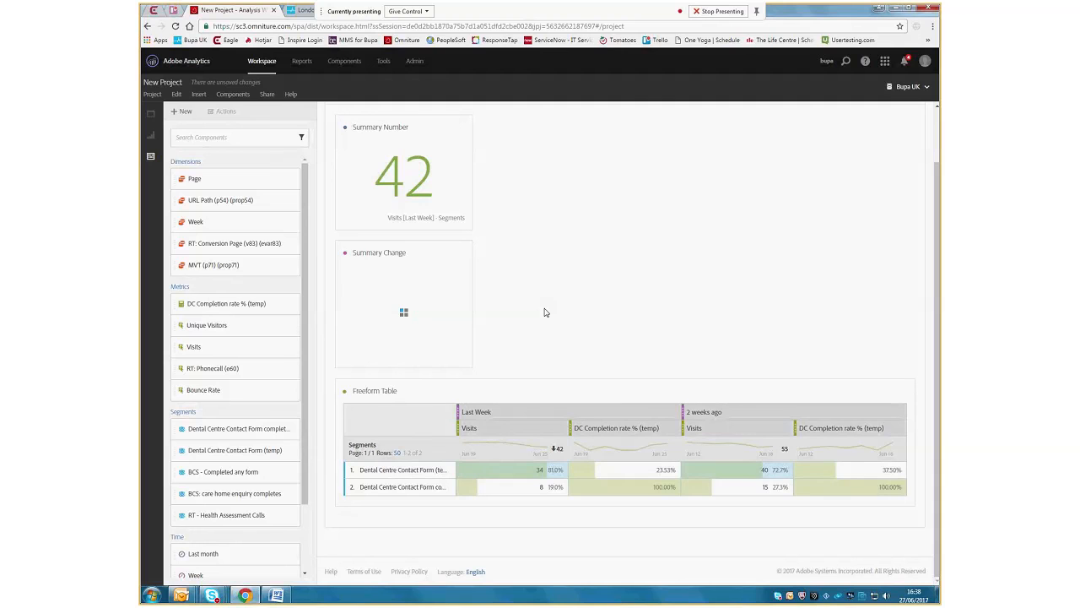
# Visualize last week's DC Completion rate % (temp) for the contact form as a Summary Number and shrink it to a small tile
pyautogui.click(517, 472)
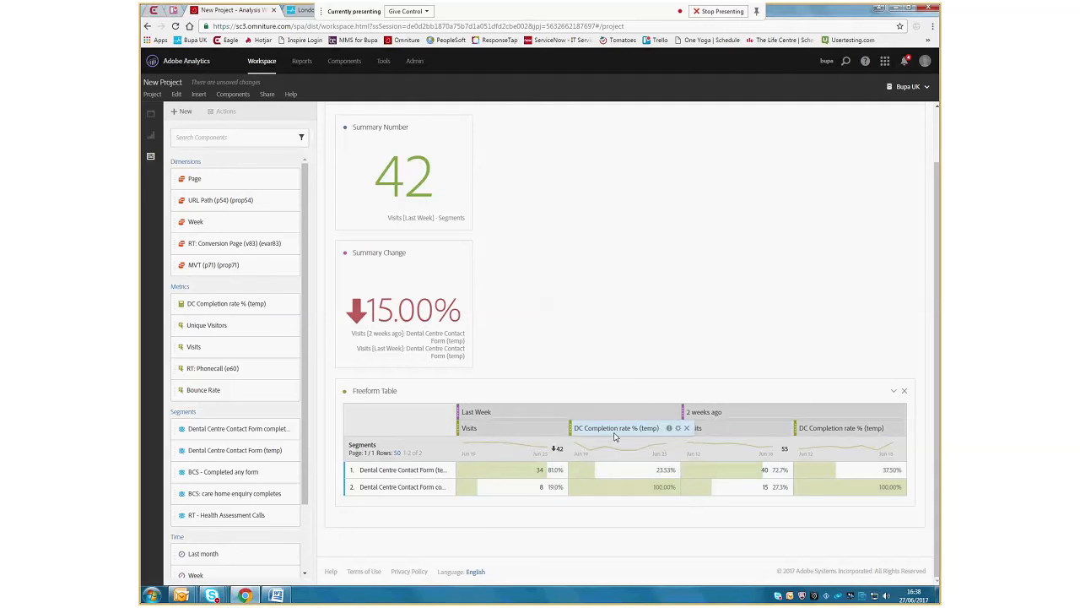
pyautogui.rightClick(619, 474)
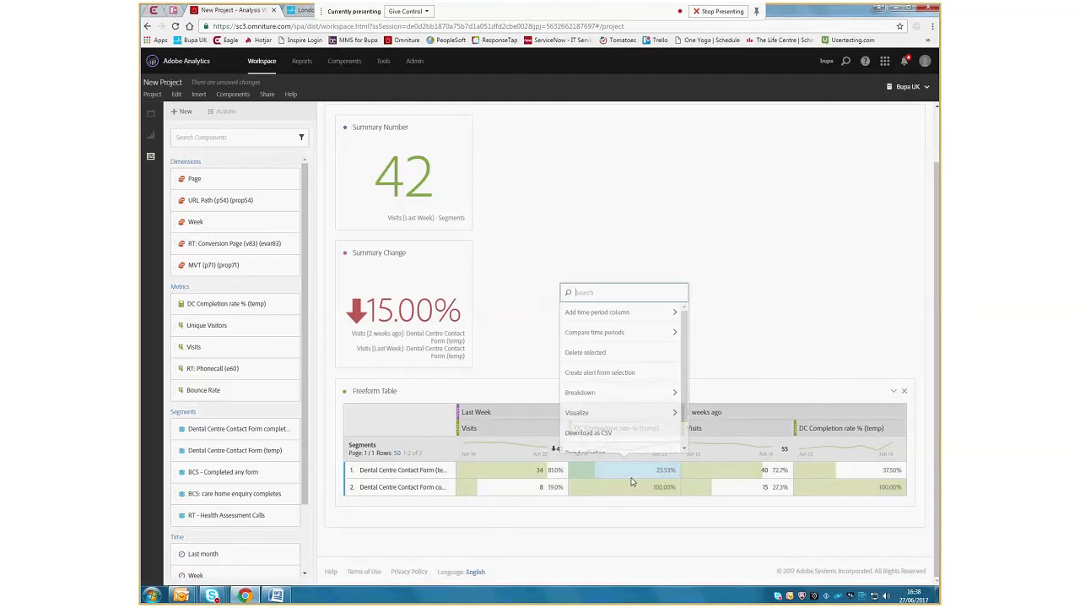
pyautogui.click(631, 406)
pyautogui.moveTo(684, 378); pyautogui.dragTo(684, 437)
pyautogui.click(613, 406)
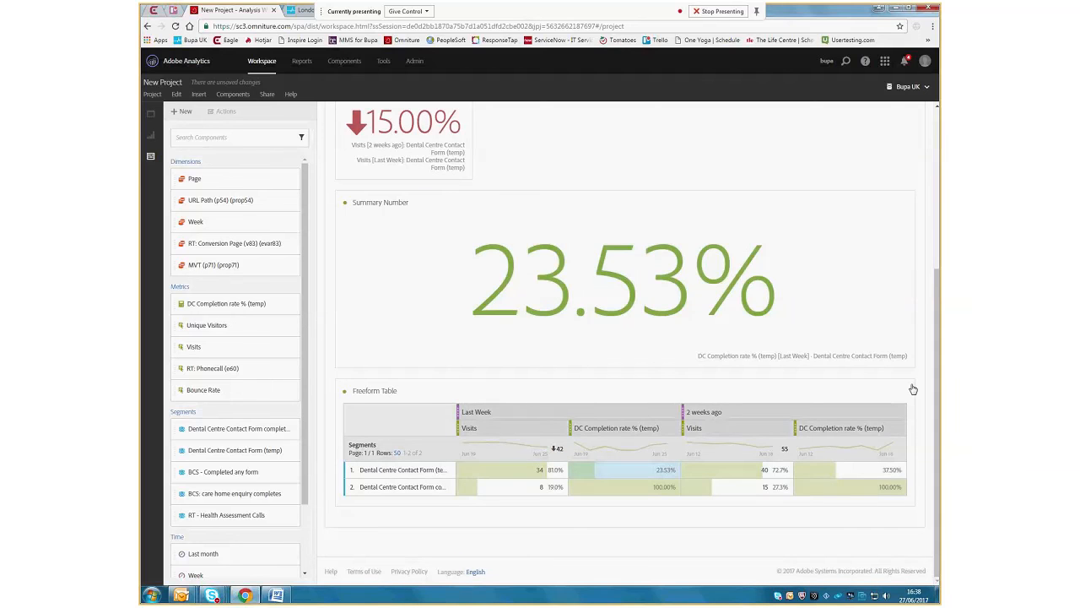
pyautogui.moveTo(913, 389); pyautogui.dragTo(428, 320)
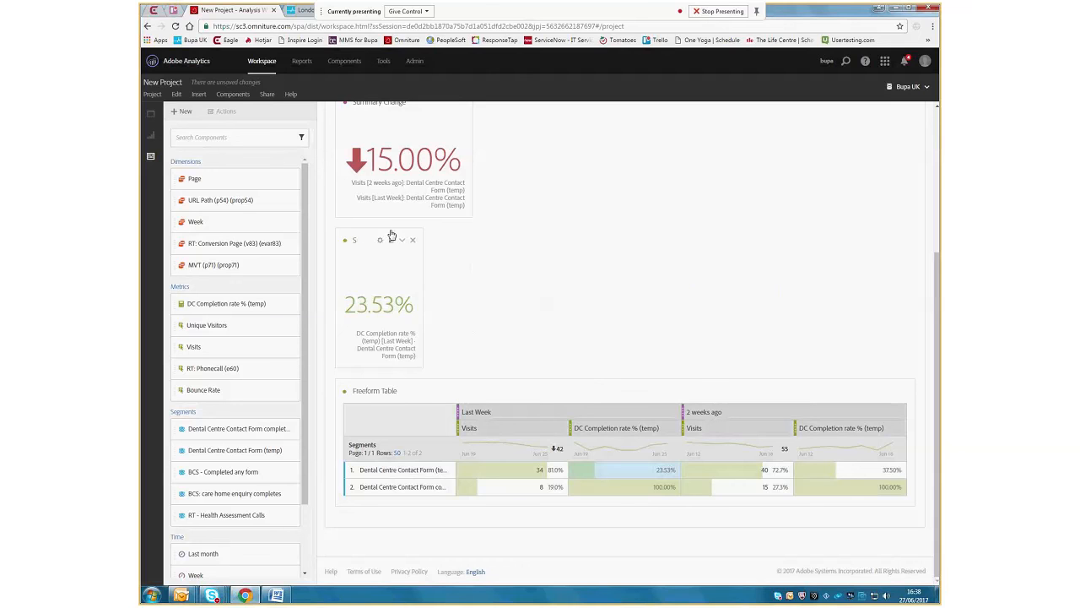
# Move the completion rate Summary Number beside the visits Summary Number and hide its legend
pyautogui.moveTo(375, 240); pyautogui.dragTo(526, 337)
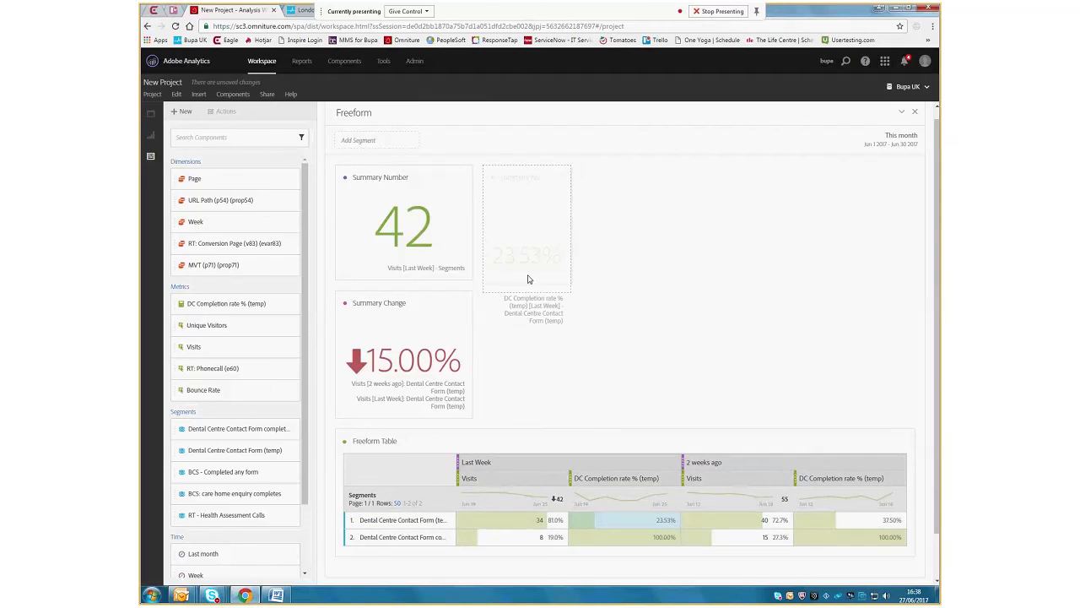
pyautogui.click(528, 178)
pyautogui.click(429, 317)
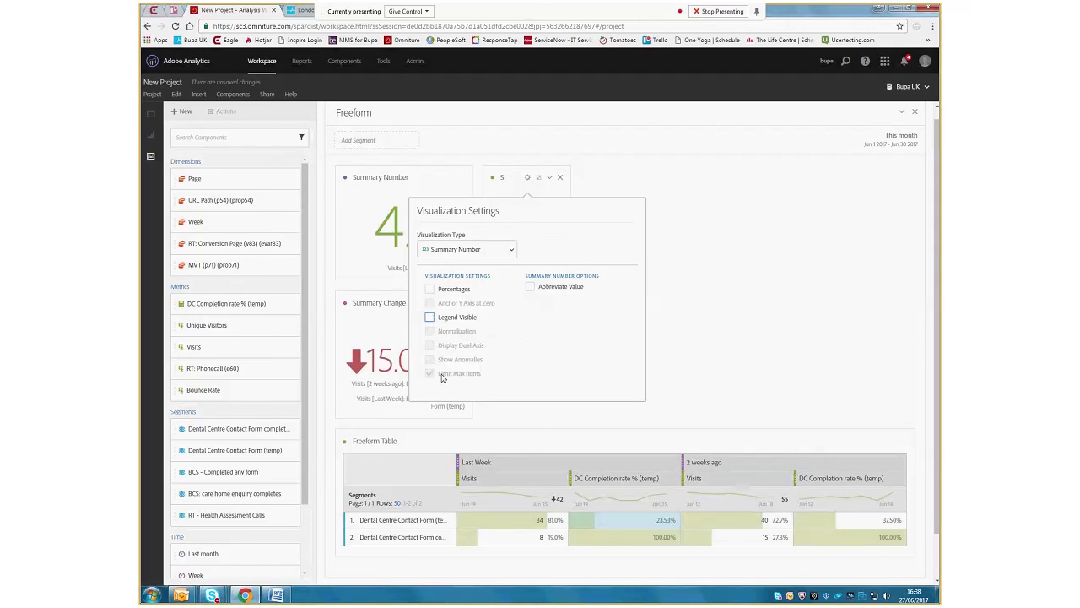
pyautogui.click(561, 429)
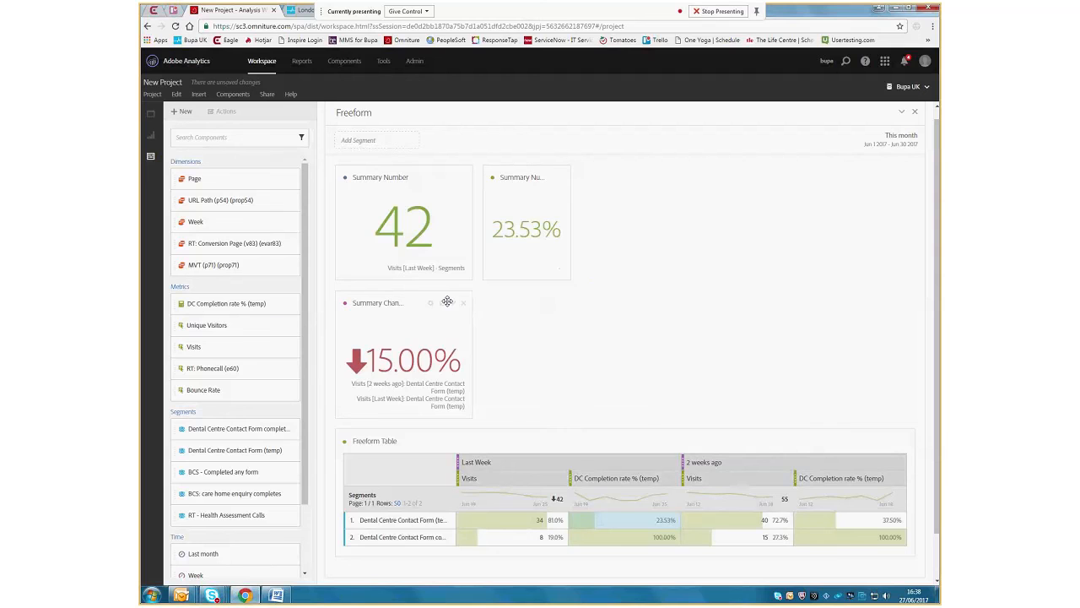
# Hide the legends of the visits Summary Change and the visits Summary Number, and reduce the height of both tiles
pyautogui.click(429, 302)
pyautogui.click(331, 442)
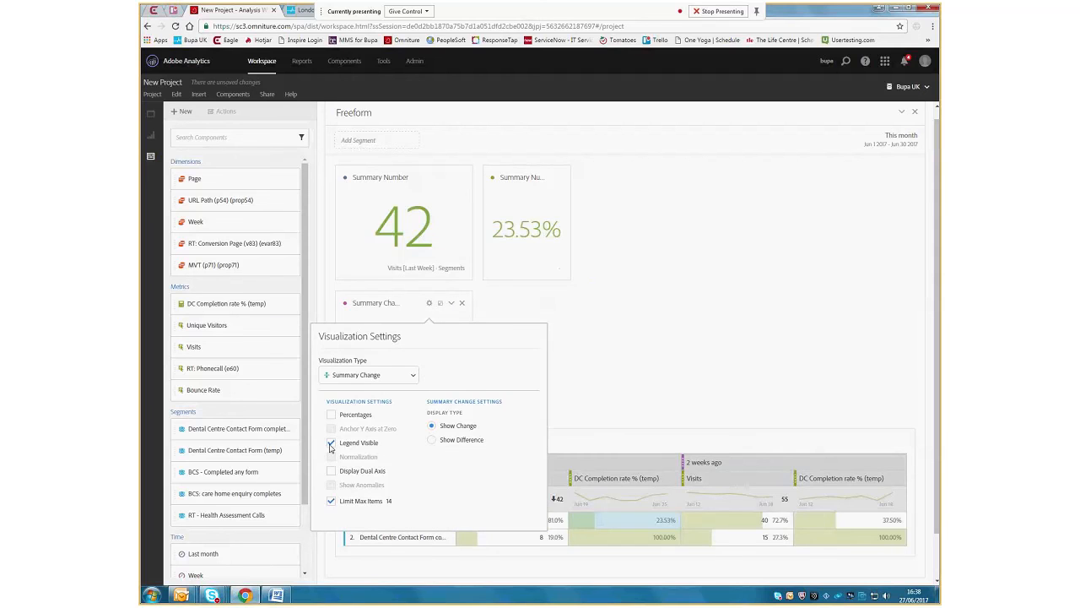
pyautogui.click(700, 389)
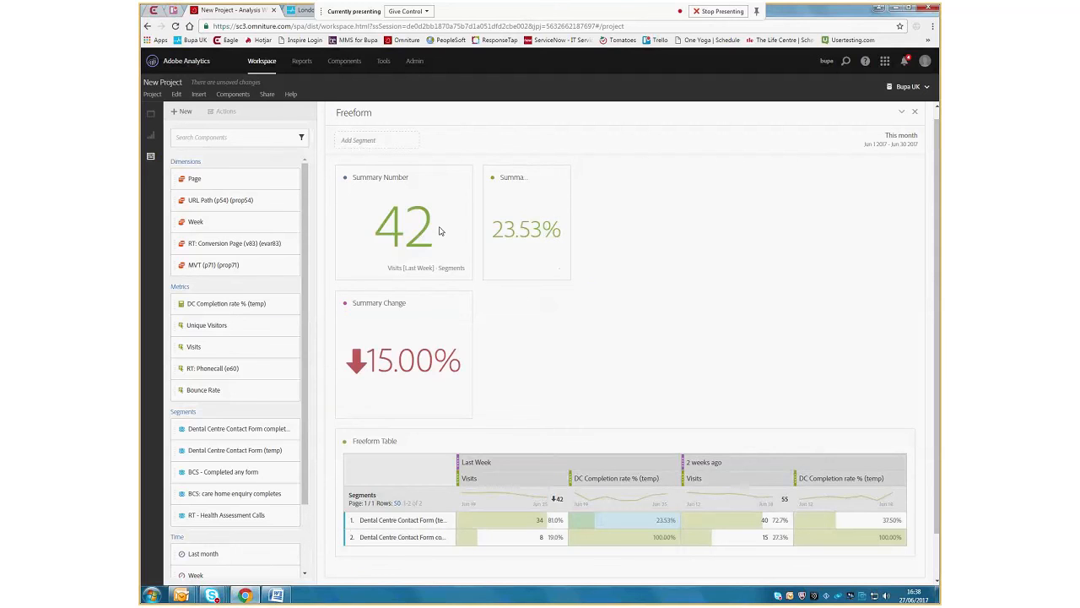
pyautogui.click(428, 177)
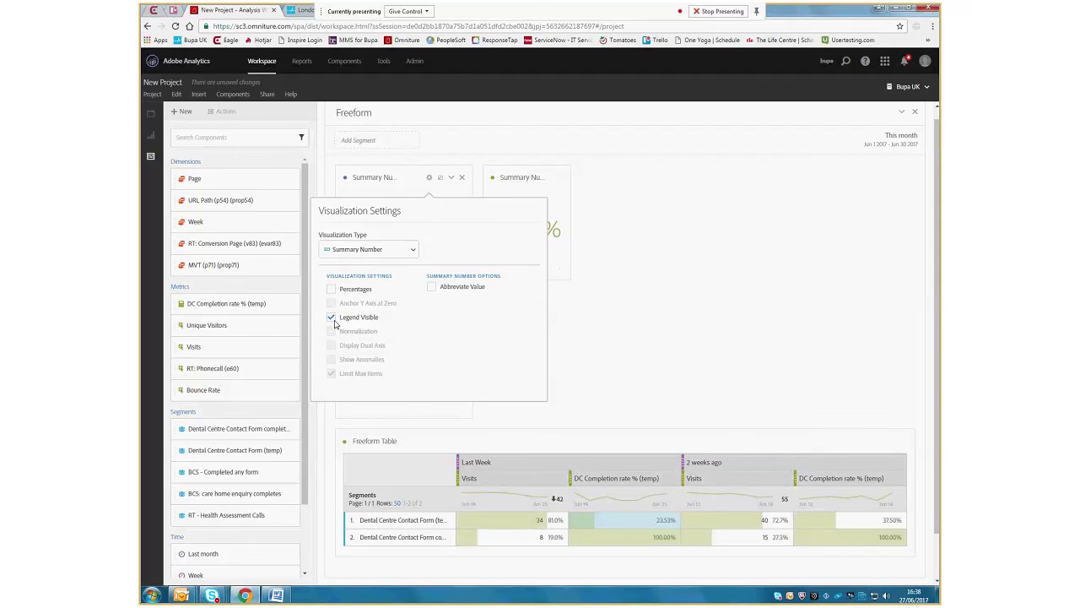
pyautogui.click(334, 323)
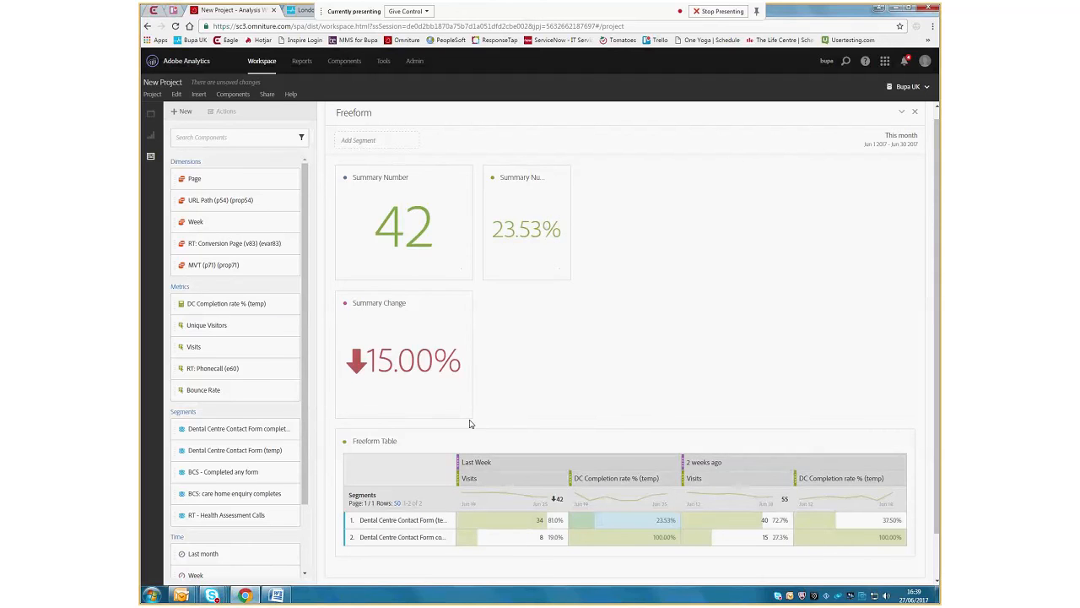
pyautogui.moveTo(469, 418); pyautogui.dragTo(469, 411)
pyautogui.moveTo(473, 278); pyautogui.dragTo(472, 267)
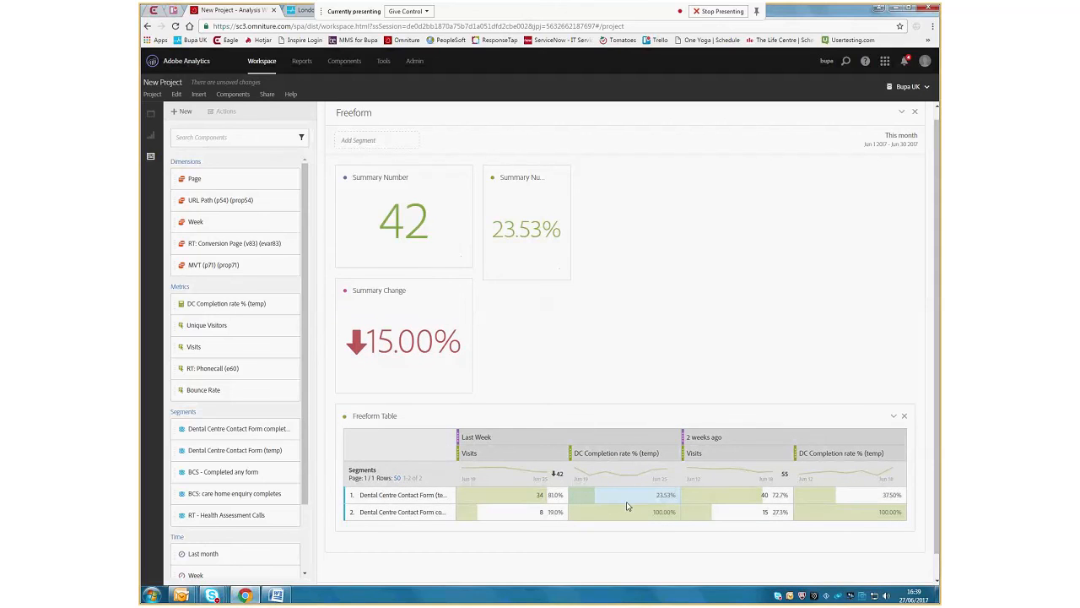
# Reselect last week's DC Completion rate % (temp) for the contact form and lock the second Summary Number to it
pyautogui.click(675, 497)
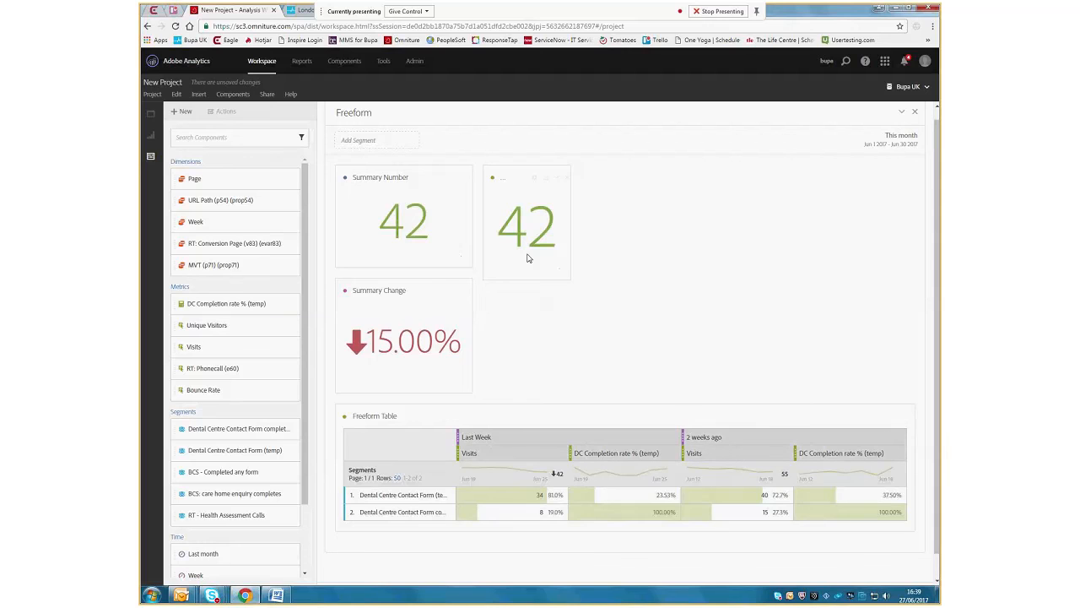
pyautogui.click(659, 495)
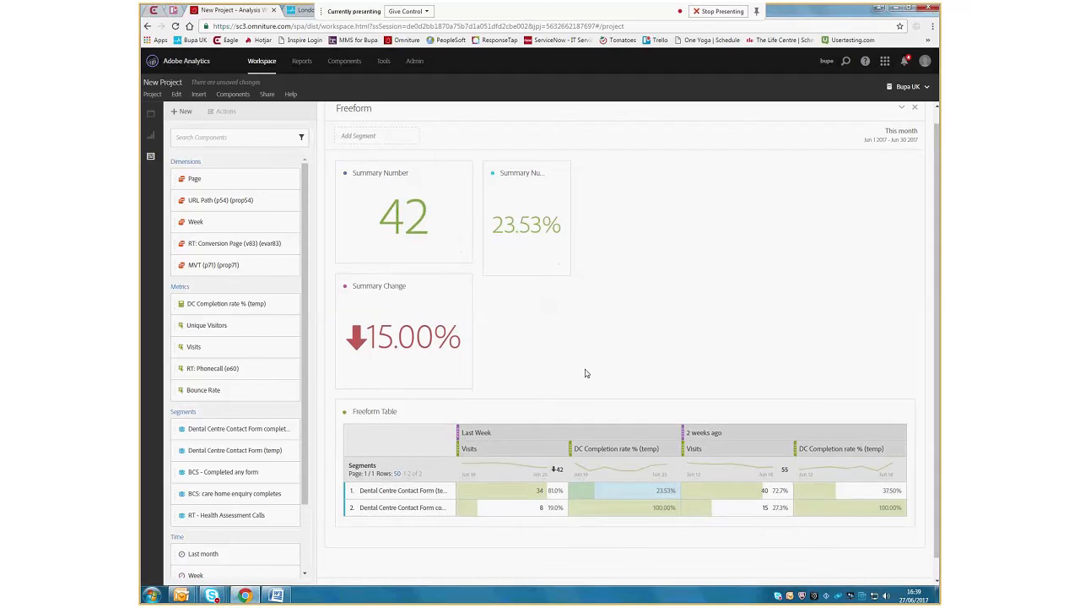
# Visualize the contact form's DC Completion rate % (temp) for Last Week and 2 weeks ago as a Summary Change
pyautogui.scroll(-1, 553, 360)
pyautogui.click(856, 483)
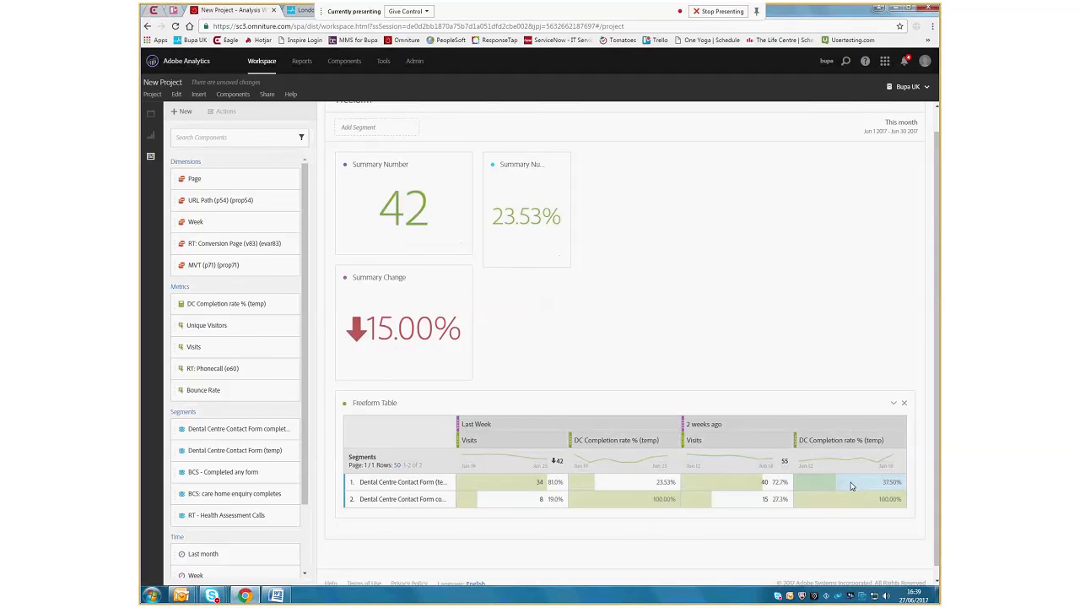
pyautogui.rightClick(626, 488)
pyautogui.scroll(-1, 684, 420)
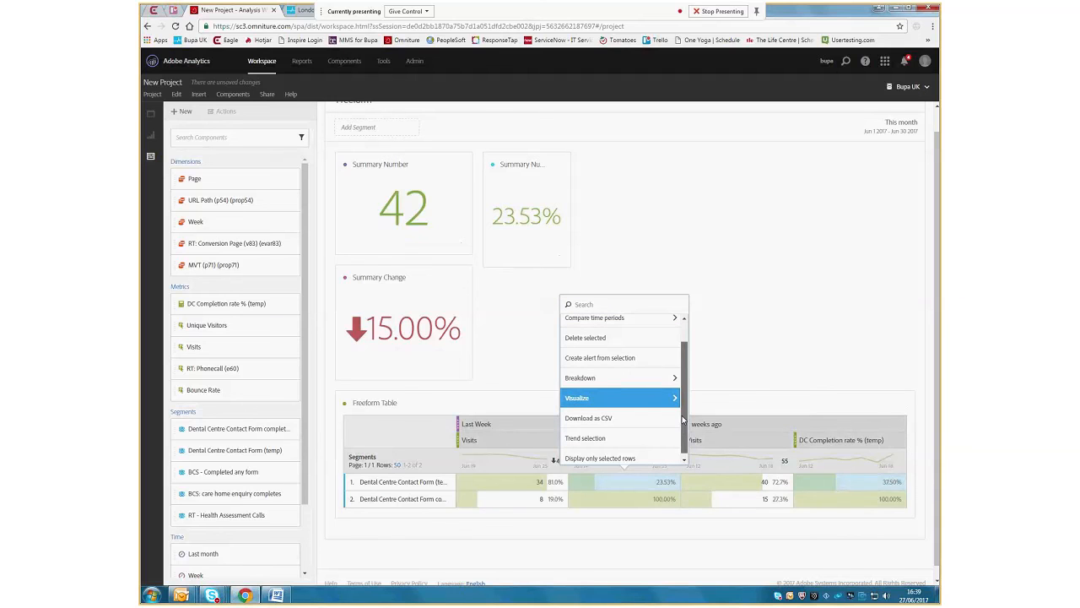
pyautogui.click(620, 398)
pyautogui.scroll(-4, 617, 396)
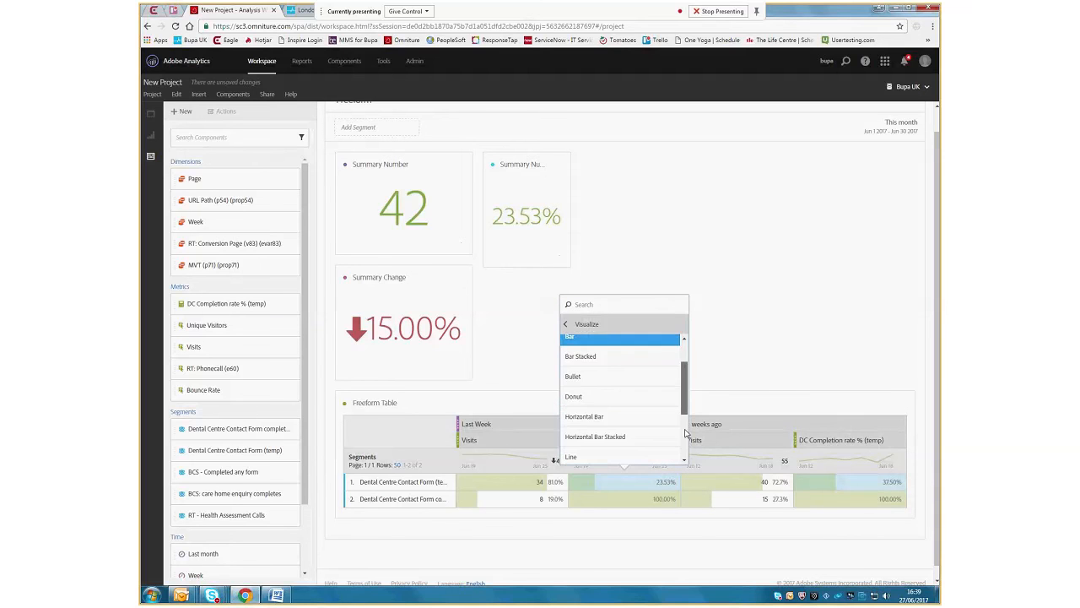
pyautogui.click(617, 396)
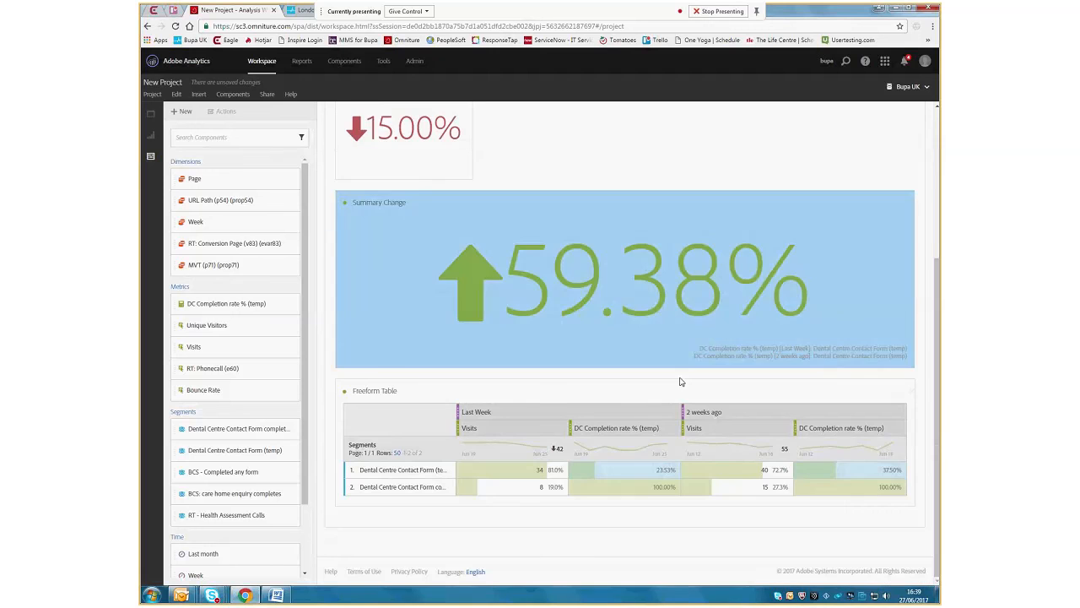
# Reselect the contact form completion rate cells so the Summary Change compares 2 weeks ago first with Last Week second
pyautogui.click(855, 469)
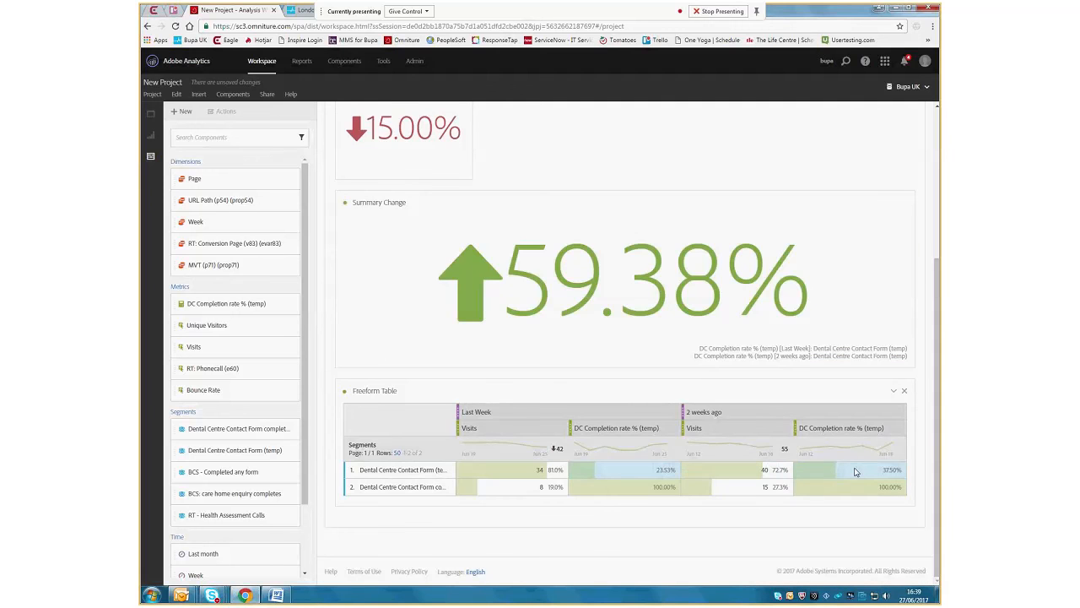
pyautogui.click(623, 471)
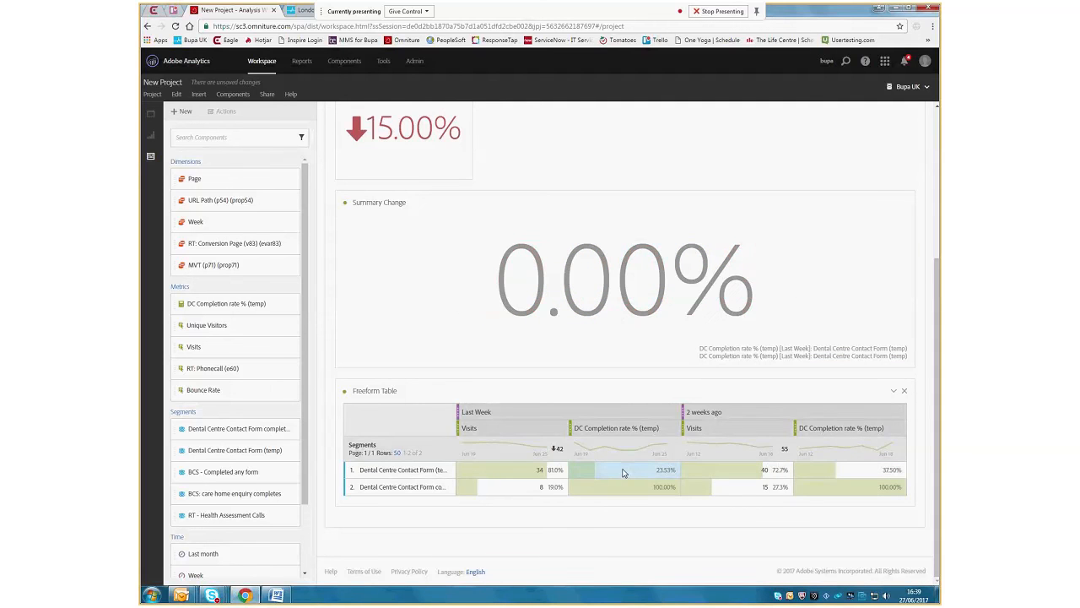
pyautogui.keyDown('ctrl'); pyautogui.click(844, 470); pyautogui.keyUp('ctrl')
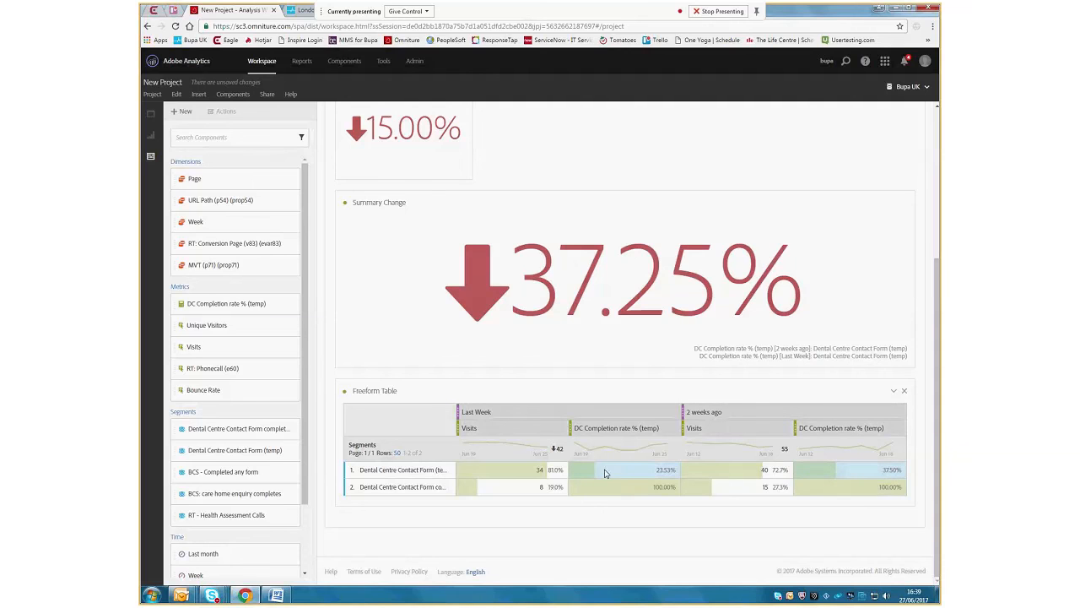
# Shrink the completion rate Summary Change to a small tile, locked to its selection, and move it beside the visits Summary Change
pyautogui.moveTo(911, 367); pyautogui.dragTo(588, 313)
pyautogui.click(346, 268)
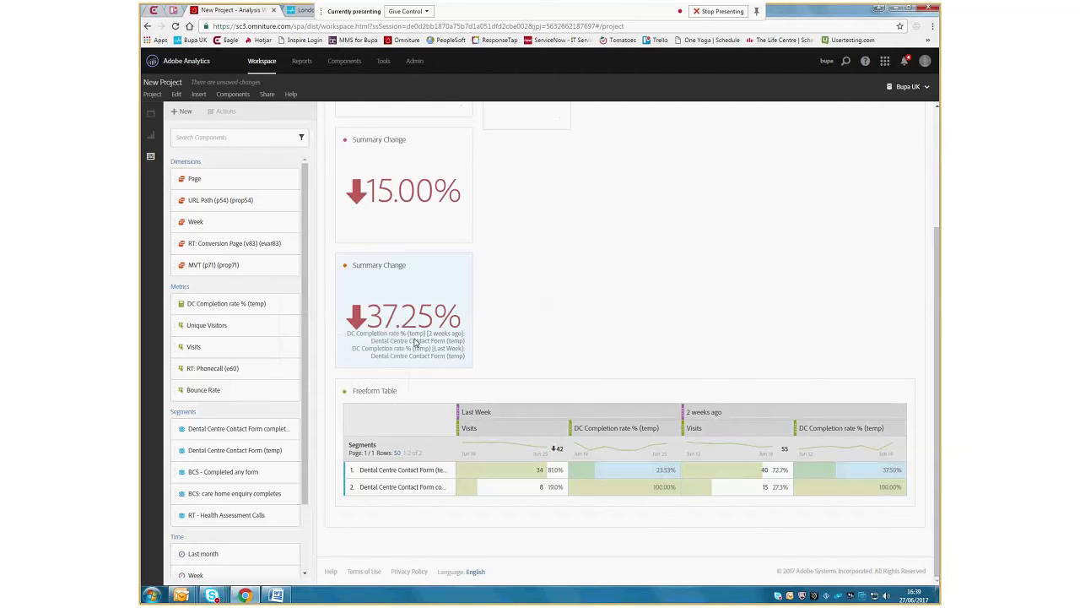
pyautogui.moveTo(413, 258); pyautogui.dragTo(584, 162)
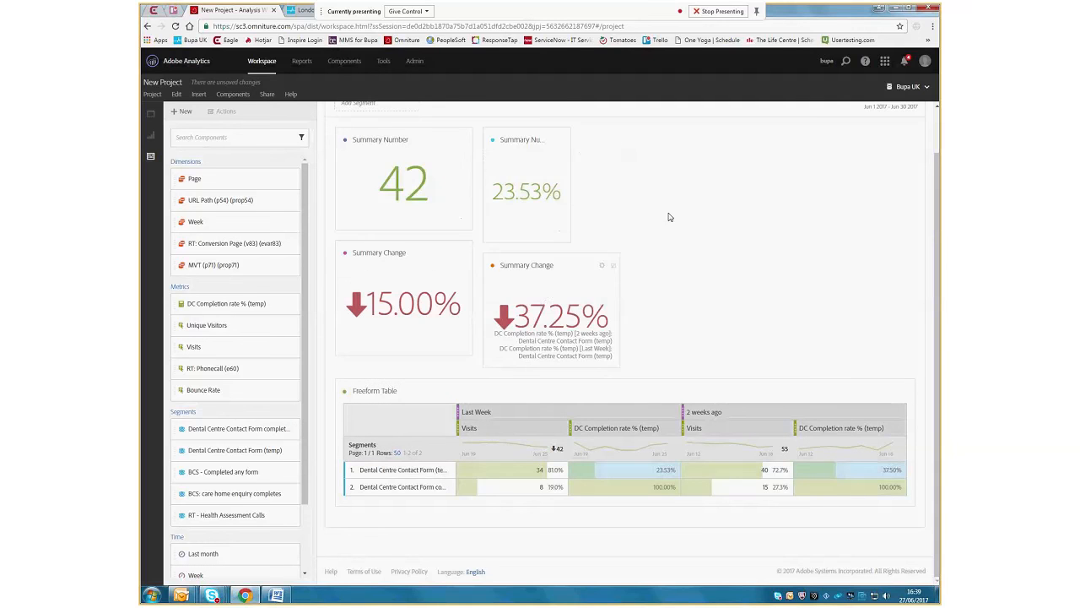
# Hide the completion rate Summary Change's legend and resize the completion rate tiles to line up with the visits tiles
pyautogui.scroll(1, 700, 379)
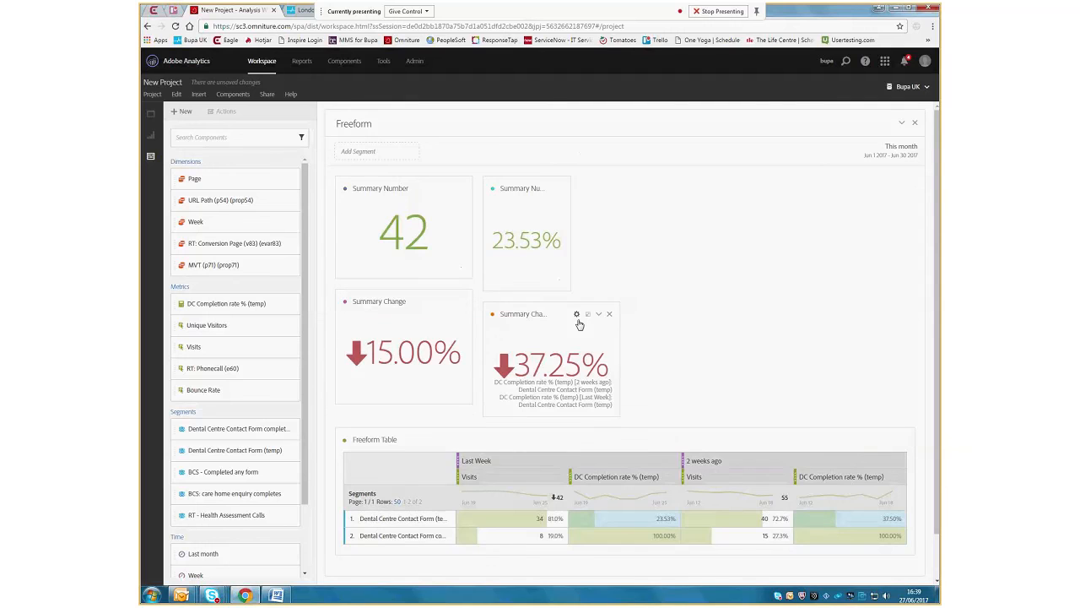
pyautogui.click(577, 314)
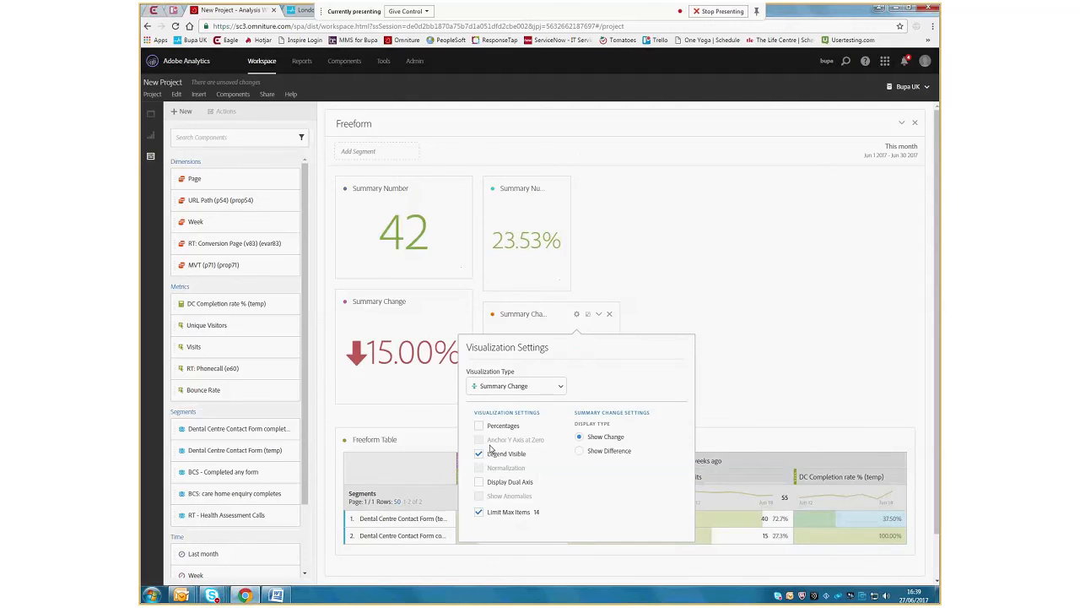
pyautogui.click(764, 334)
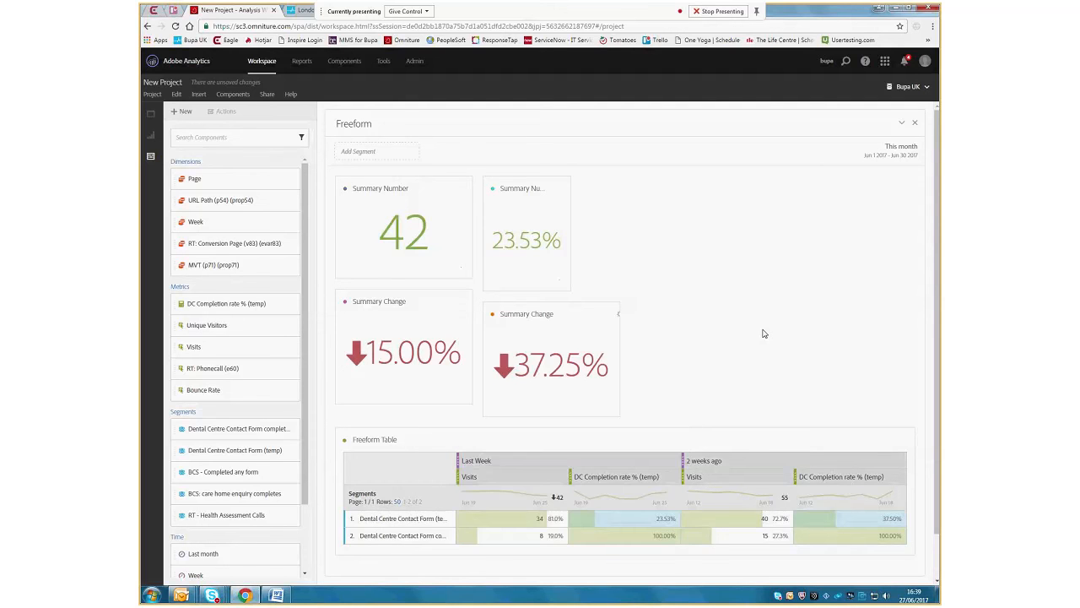
pyautogui.moveTo(562, 277)
pyautogui.moveTo(500, 290); pyautogui.dragTo(501, 277)
pyautogui.moveTo(617, 402); pyautogui.dragTo(600, 388)
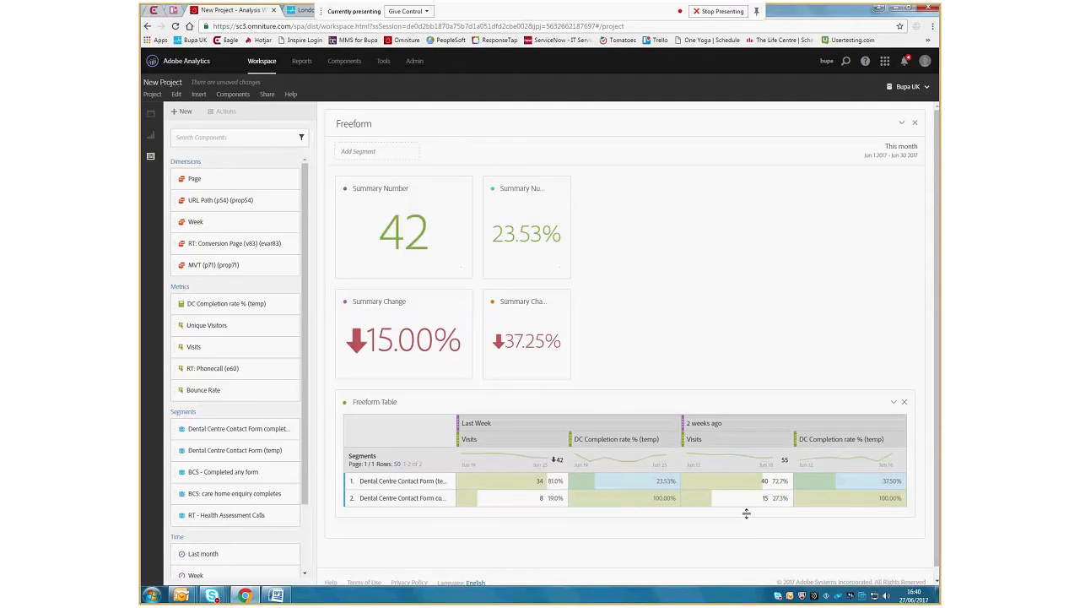
# Switch to the Outlook inbox and read the newest e-mail, RE: MEC
pyautogui.moveTo(180, 595)
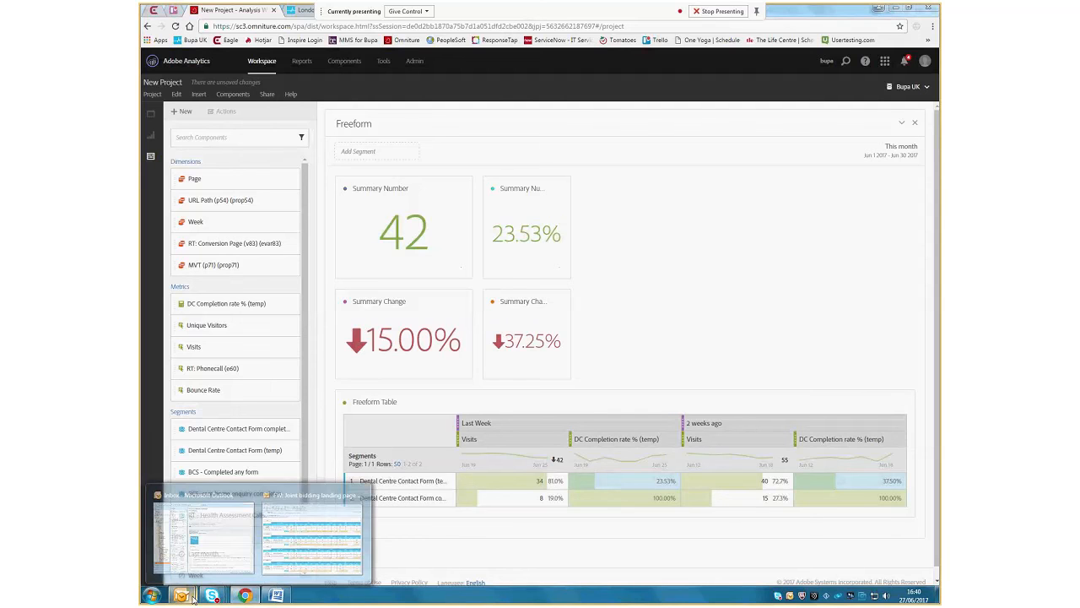
pyautogui.click(238, 532)
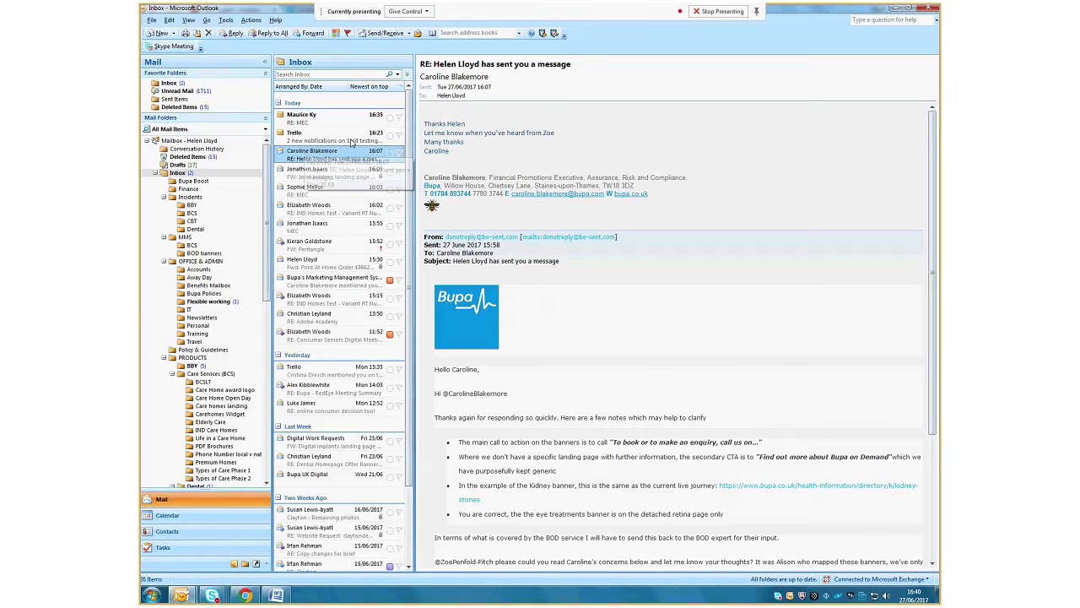
pyautogui.click(351, 141)
pyautogui.click(302, 121)
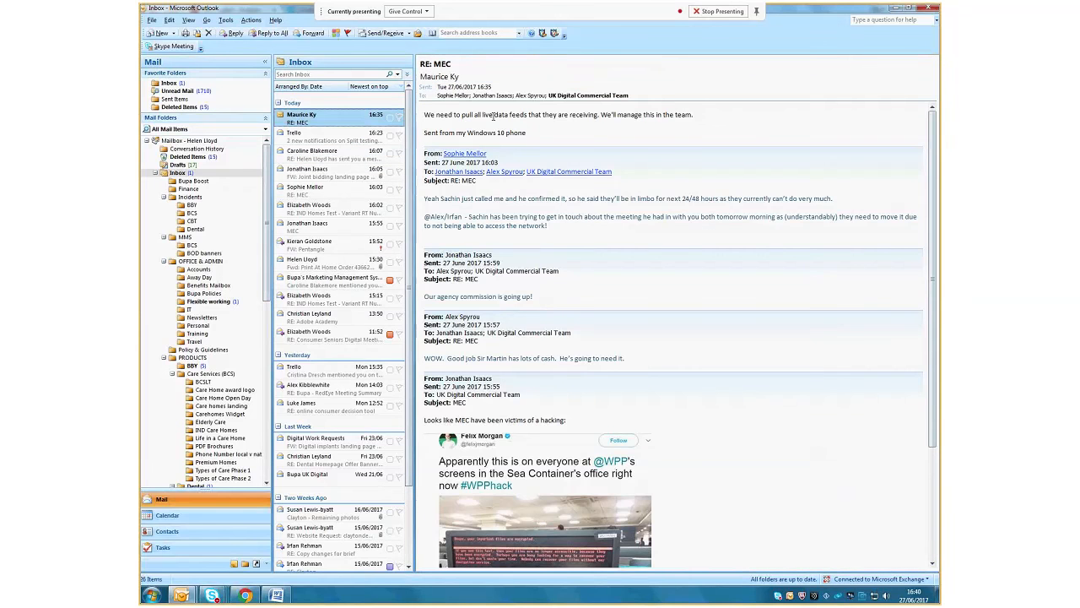
pyautogui.moveTo(528, 134); pyautogui.dragTo(466, 132)
pyautogui.click(459, 127)
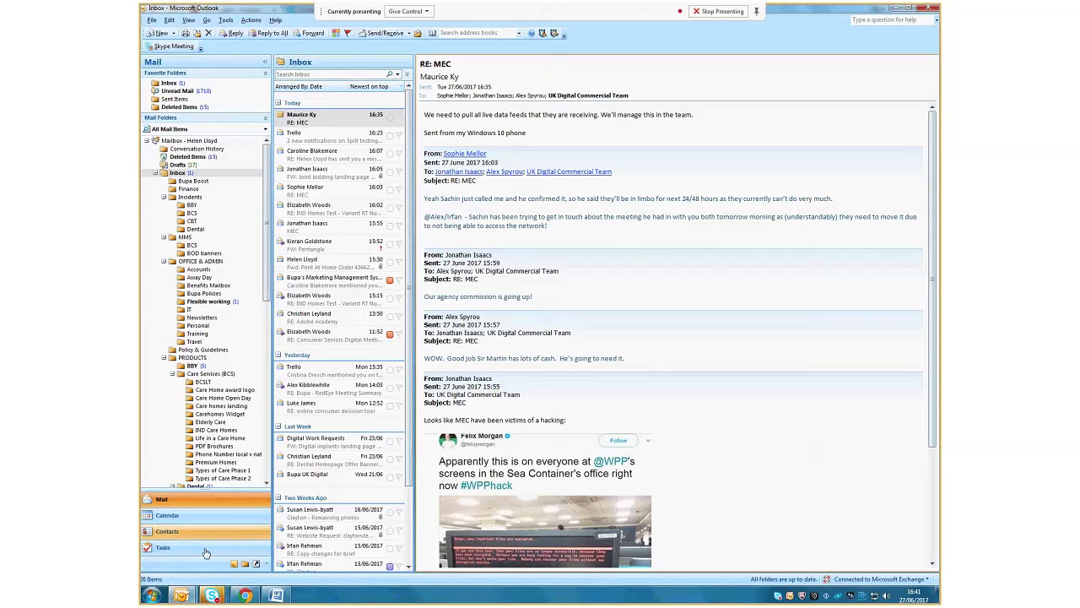
# Check the week's calendar and delete the RE: MEC e-mail from the inbox
pyautogui.click(169, 514)
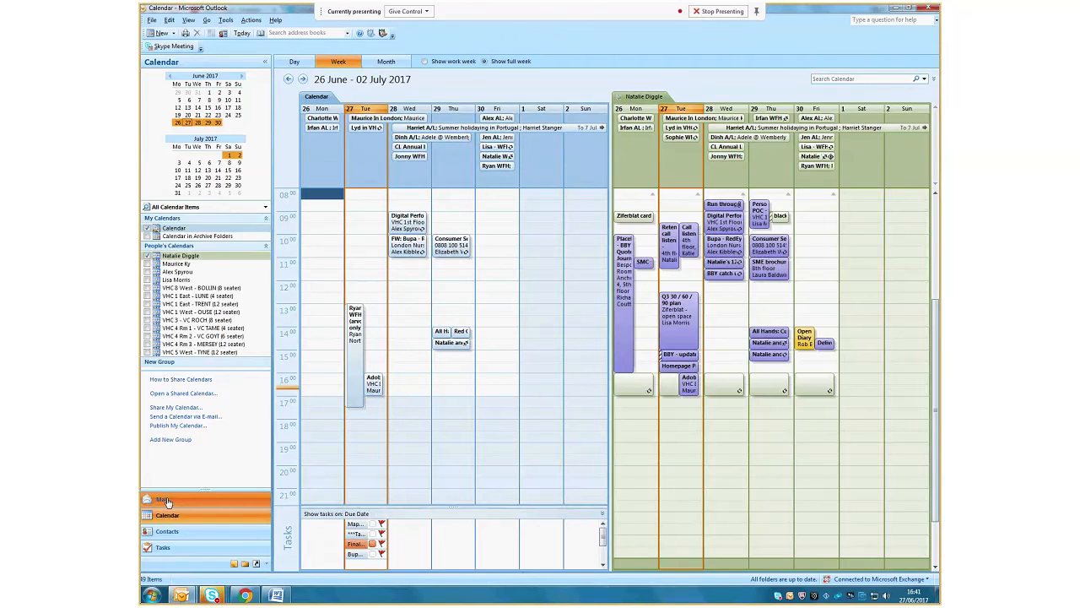
pyautogui.click(164, 500)
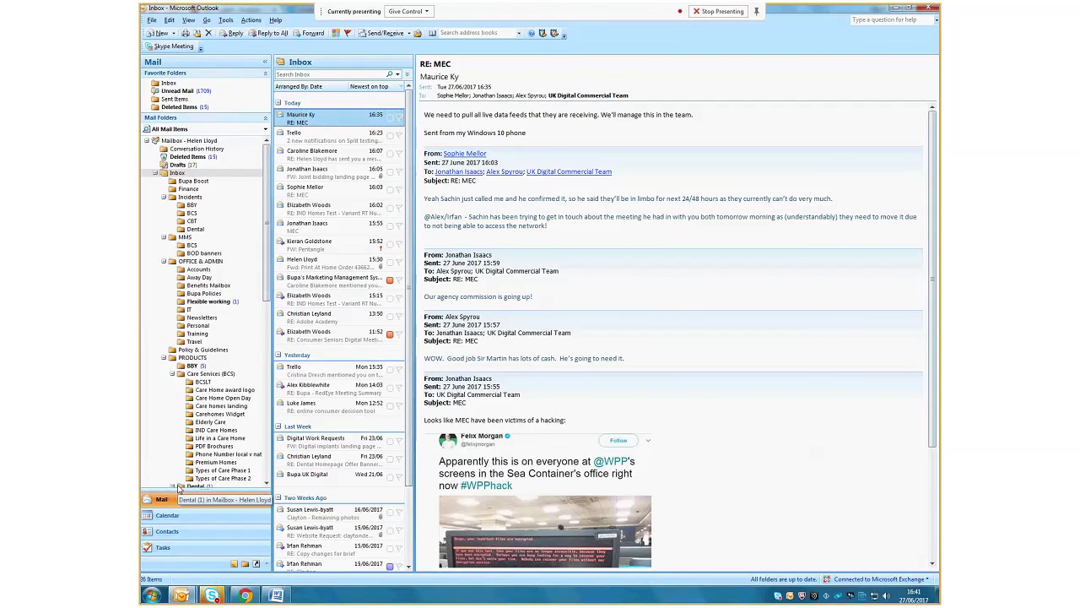
pyautogui.press('Delete')
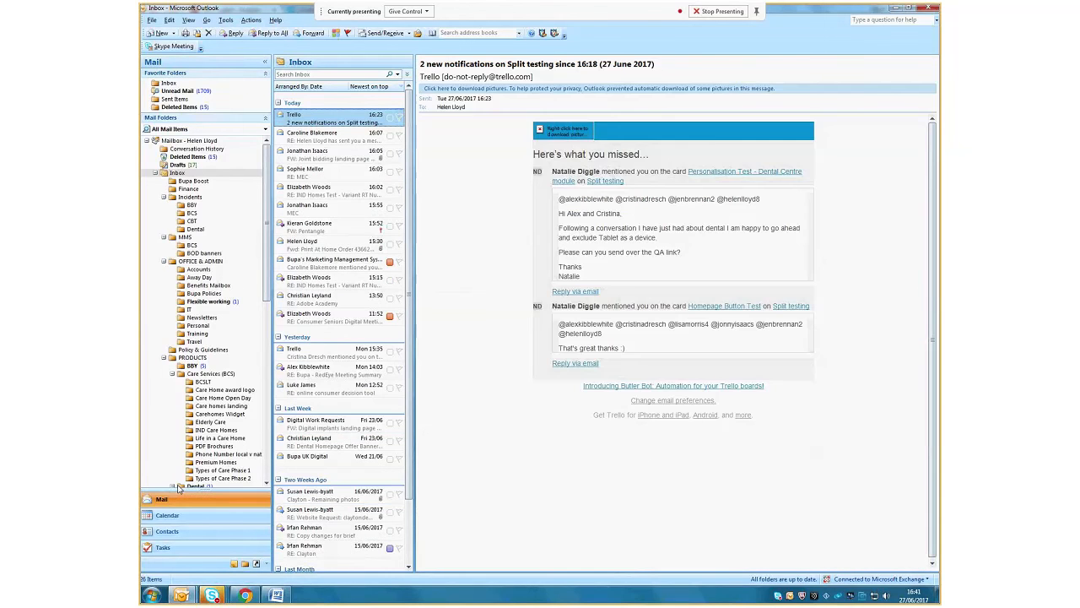